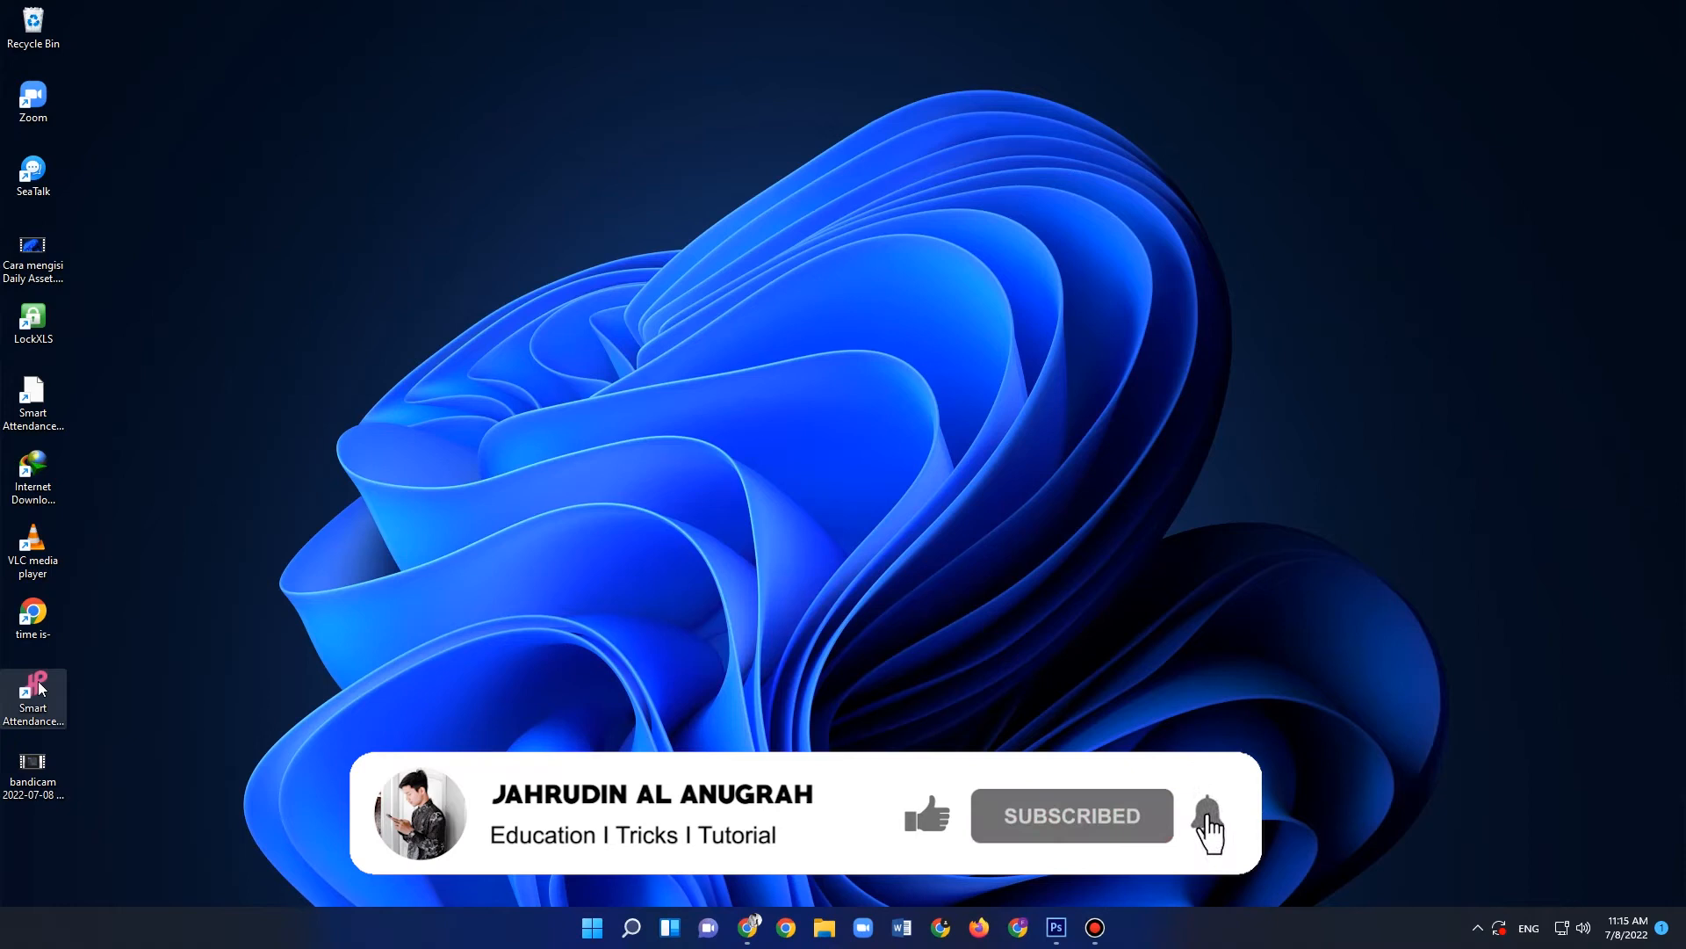
- Launch the Smart Attendance application from the desktop and dismiss the Microsoft Office Activation Wizard
double_click(38, 689)
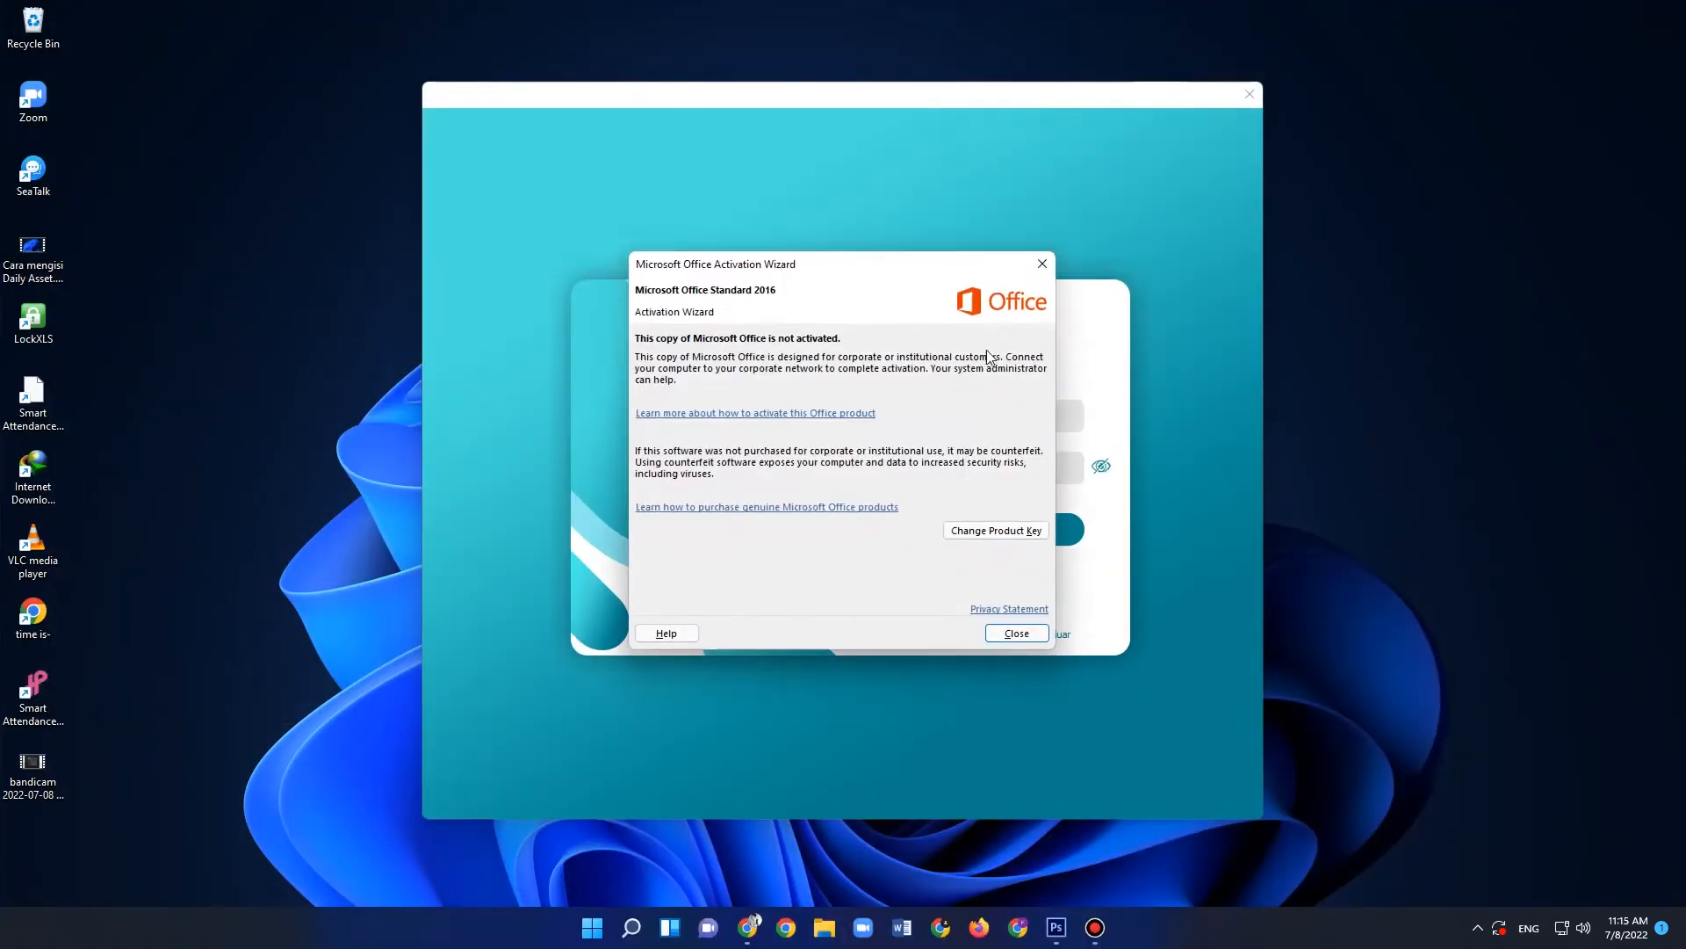
left_click(1040, 265)
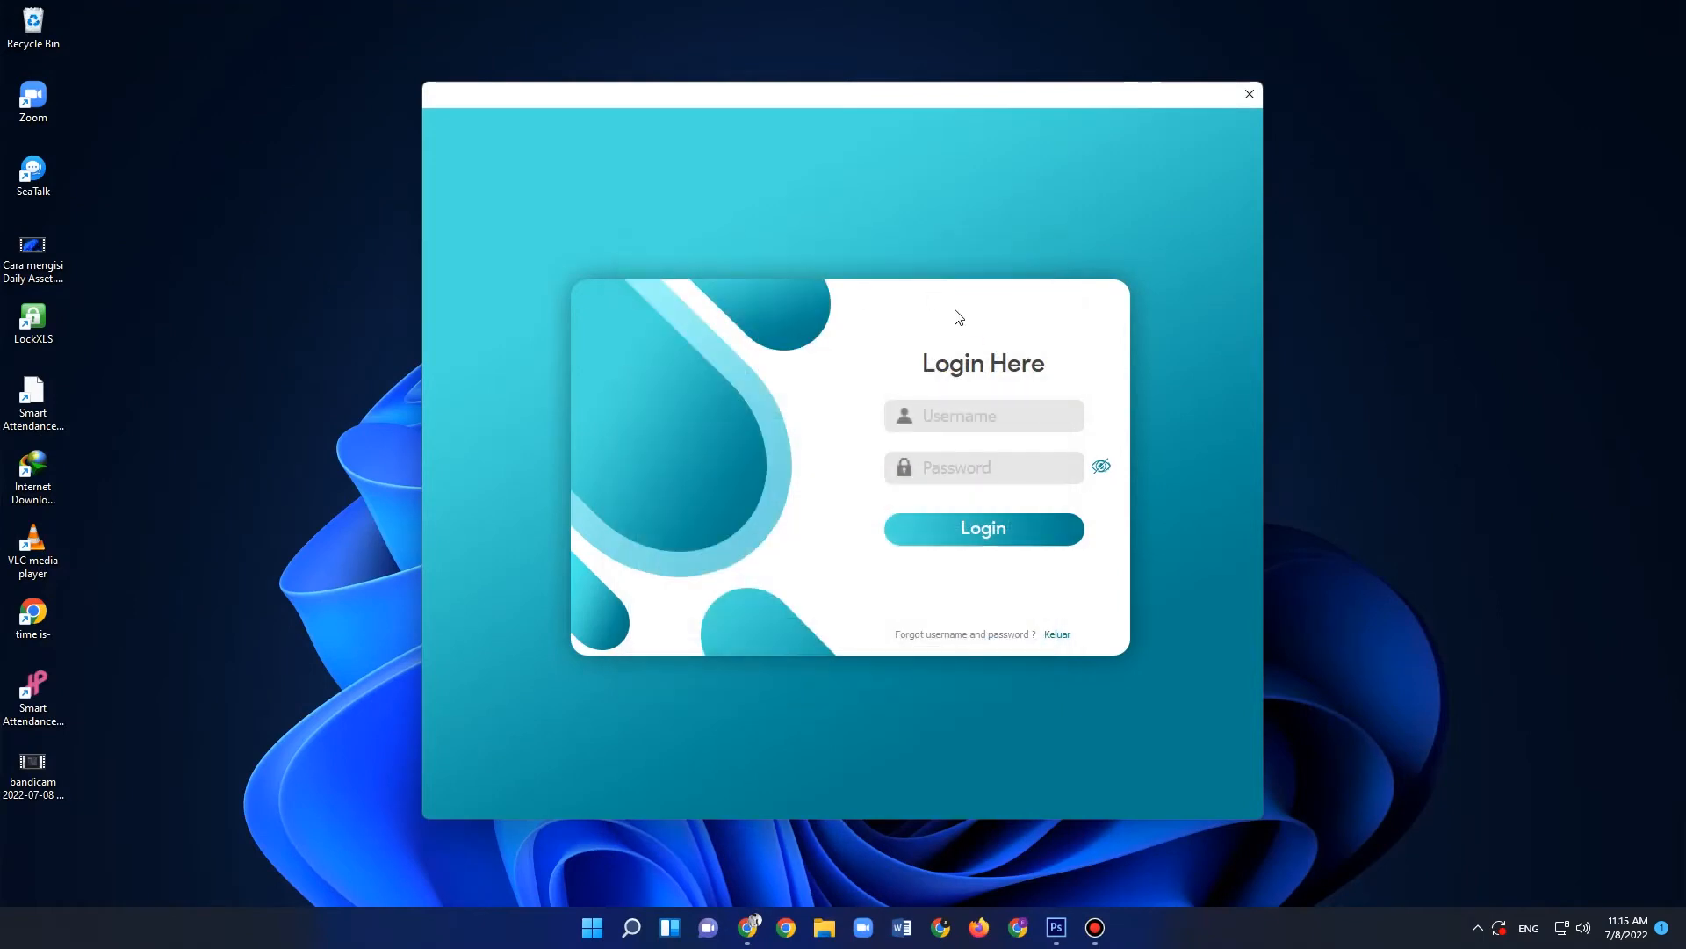
- Log in with the username nusantara and the account password, toggling the password's visibility before submitting
left_click(968, 415)
type("nusantara")
left_click(967, 467)
type("********")
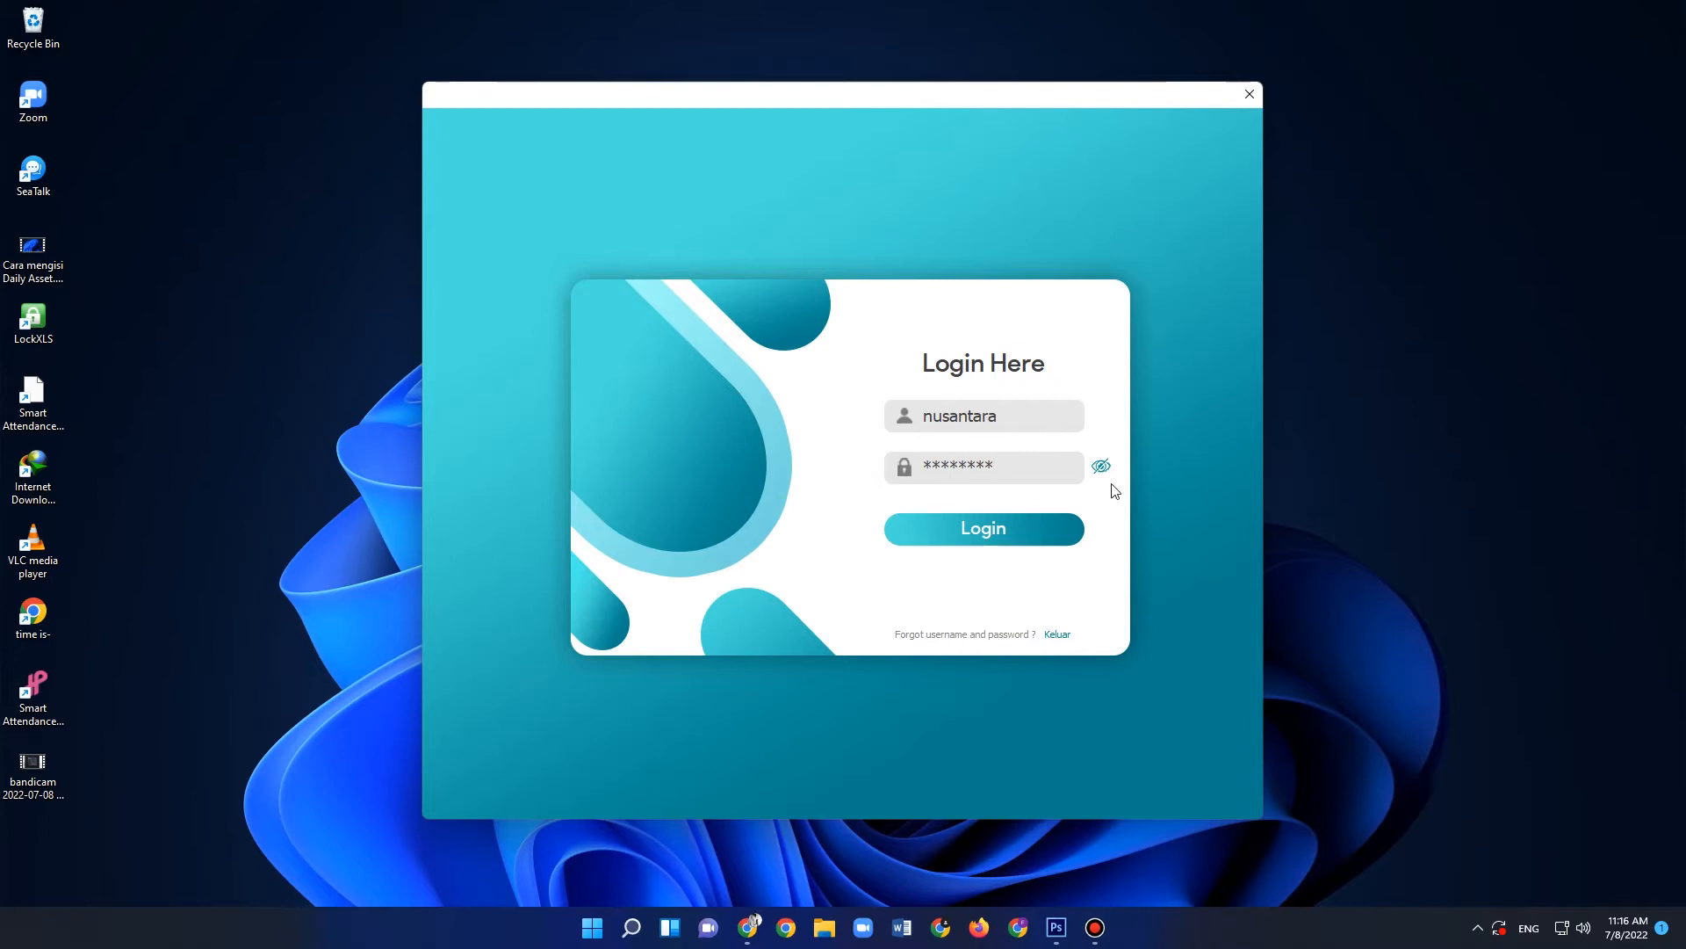
left_click(1101, 466)
left_click(1103, 468)
left_click(1103, 468)
left_click(1104, 468)
left_click(1103, 468)
left_click(1103, 468)
left_click(1103, 468)
left_click(1104, 468)
left_click(985, 529)
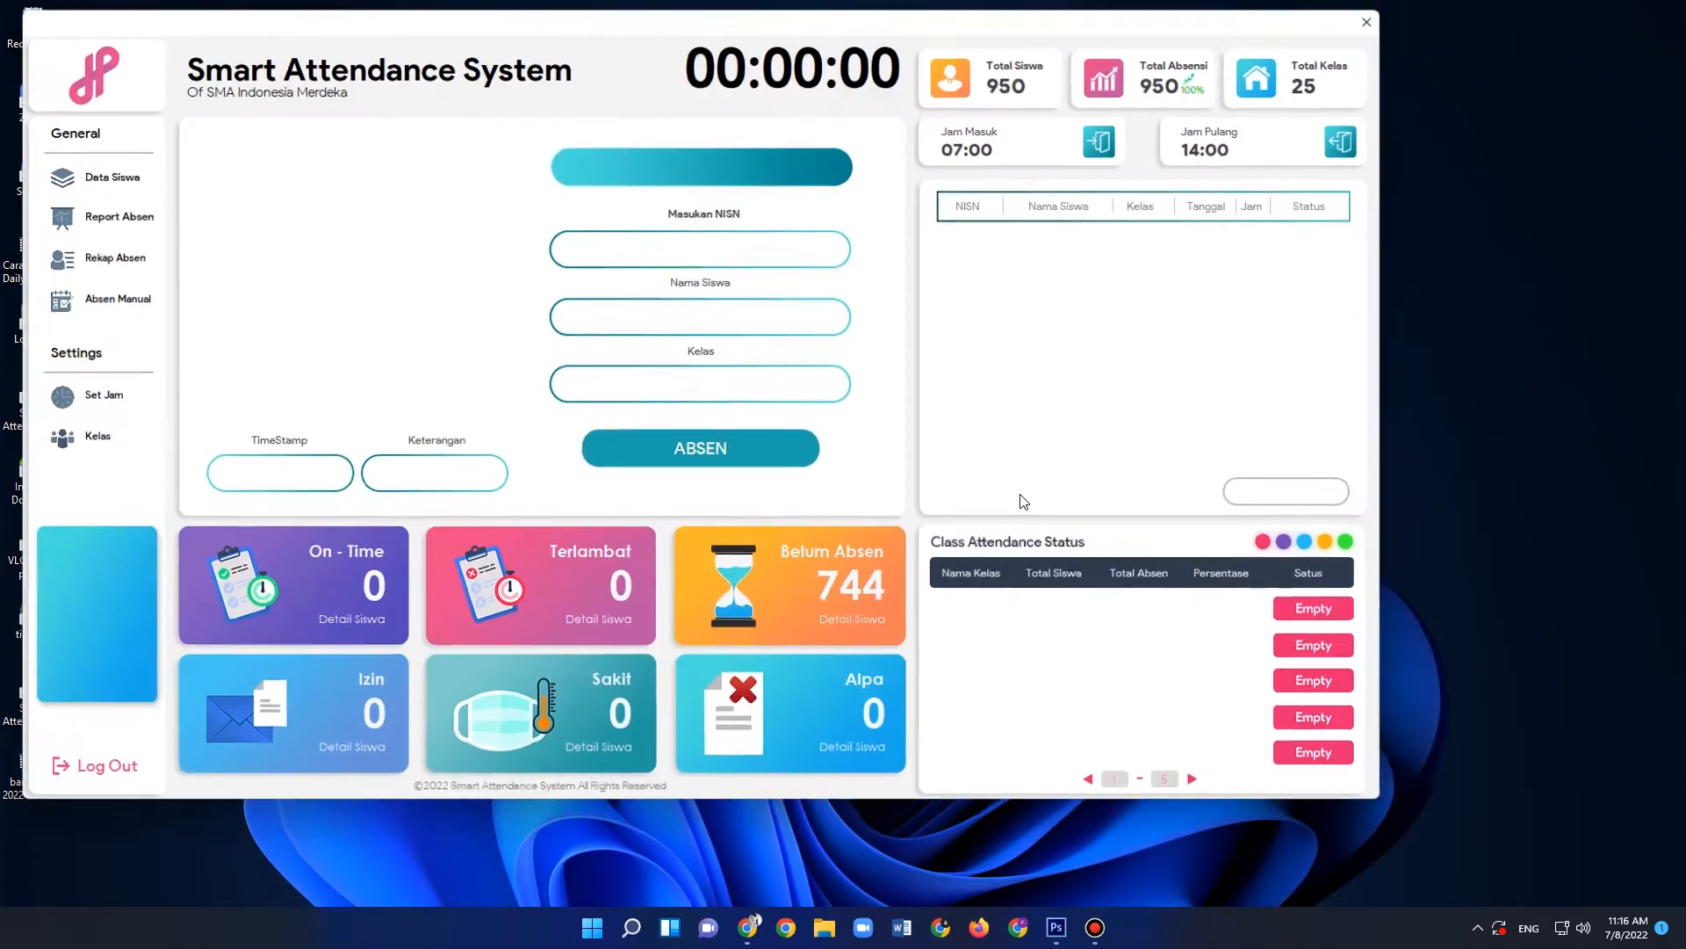
- Centre the application window and record a Masuk attendance entry for a student by entering the student's NISN
left_click_drag(764, 13, 933, 74)
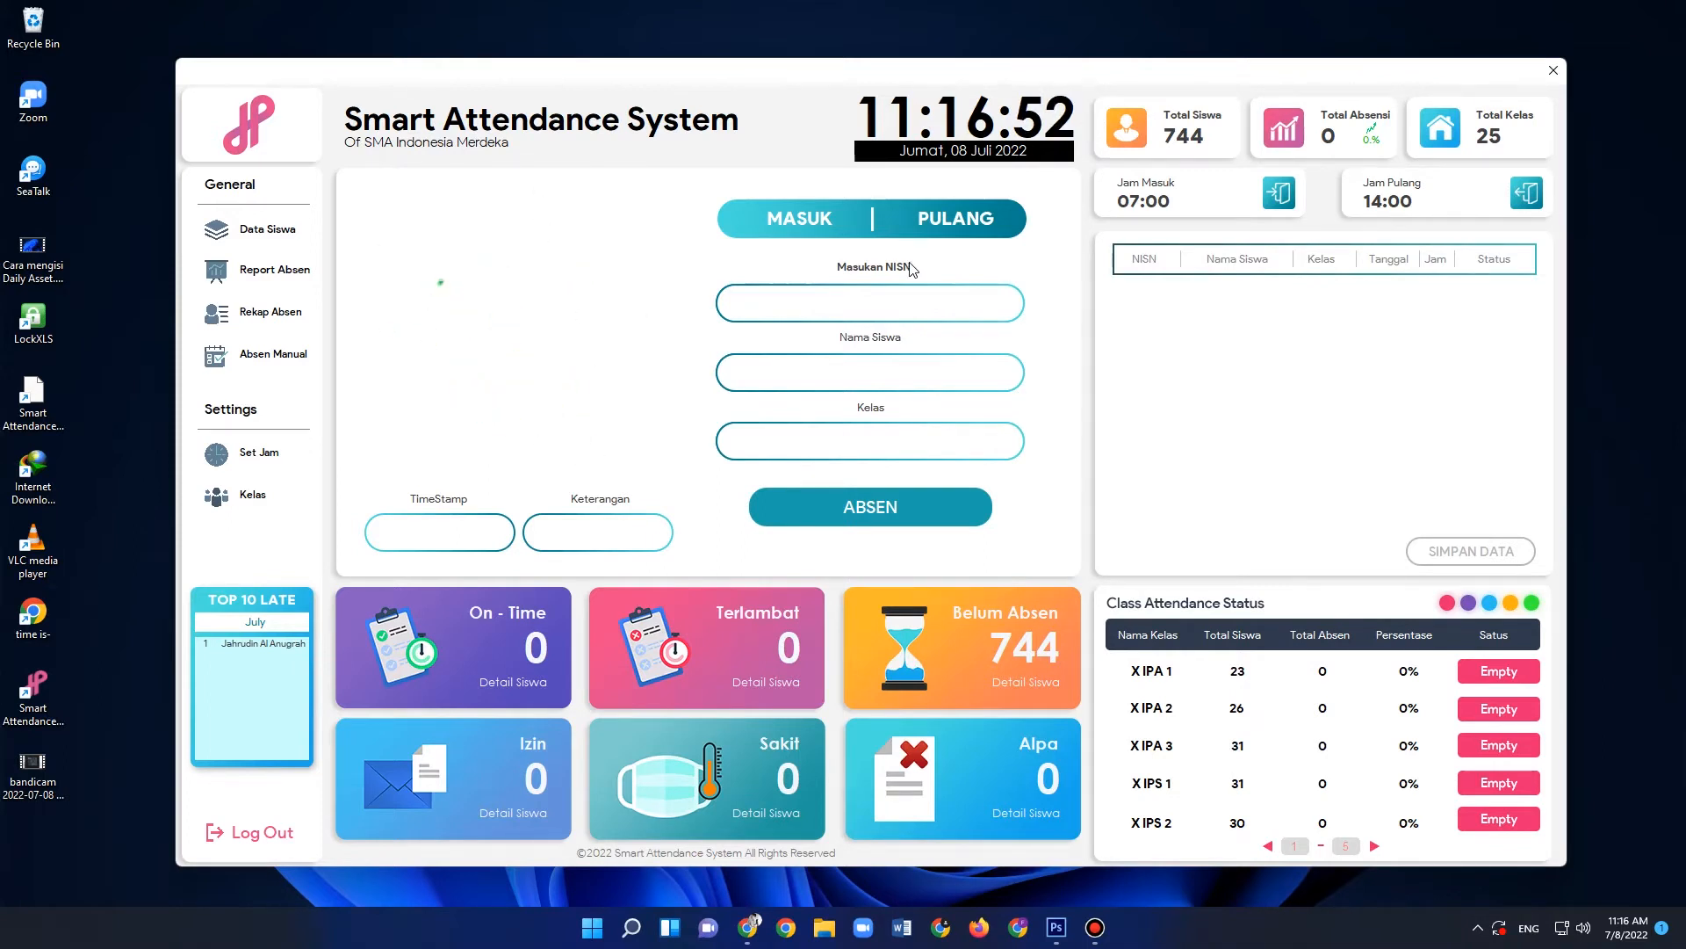
left_click(799, 227)
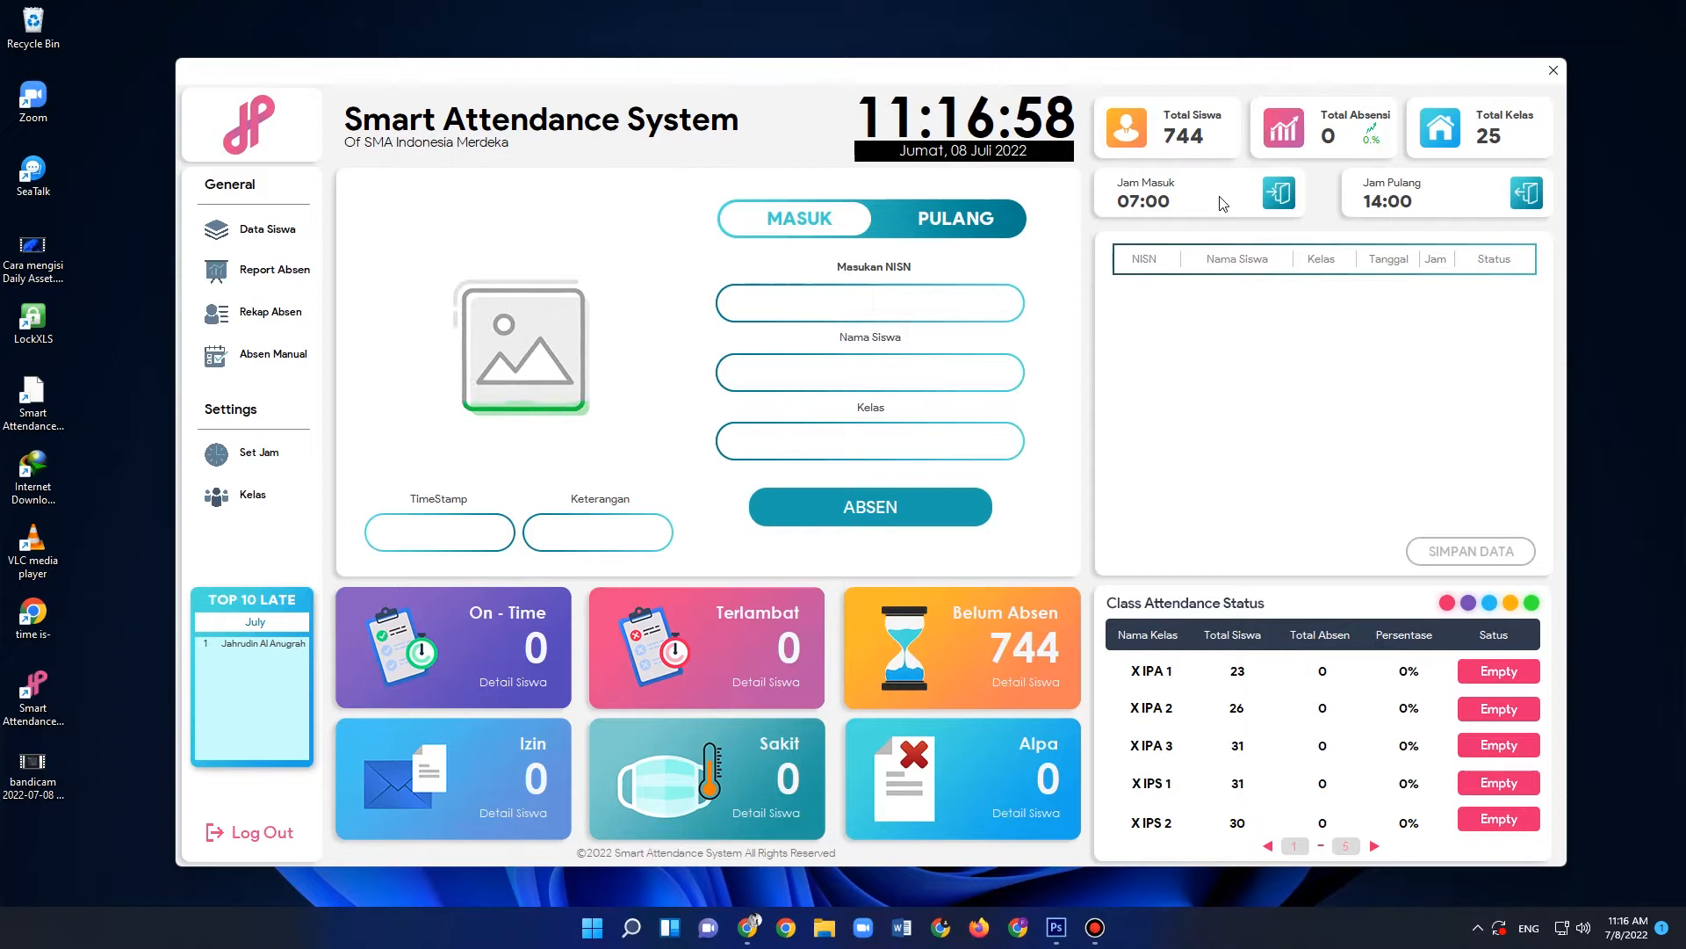
type("3285")
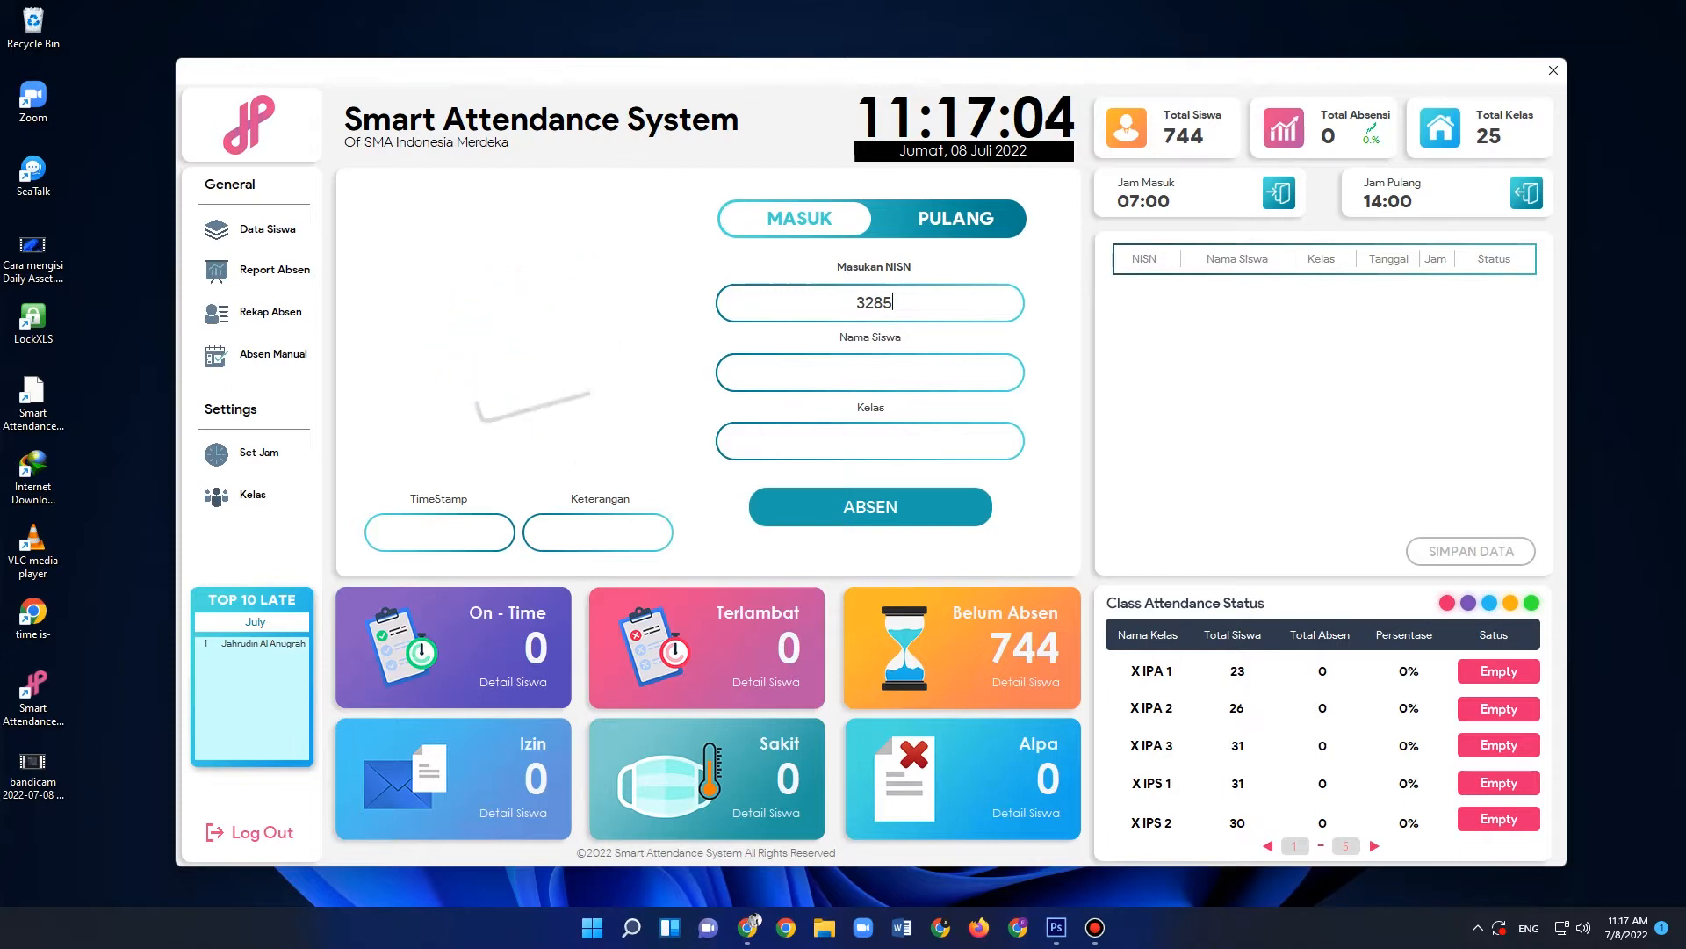
key("Return")
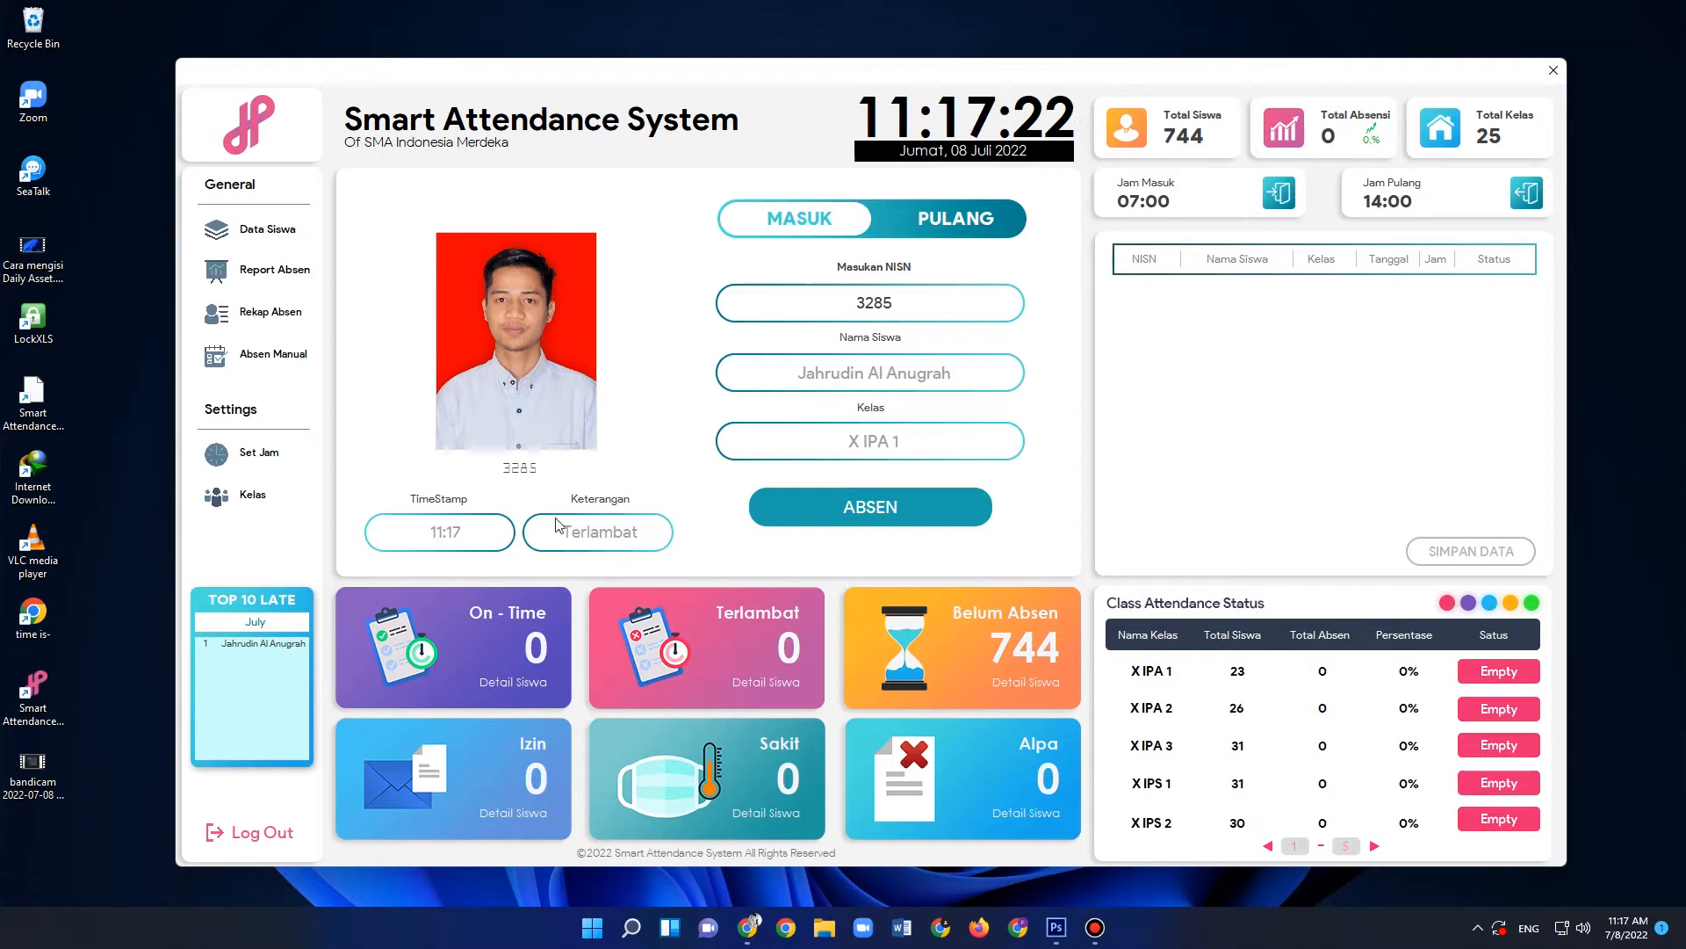
left_click(881, 507)
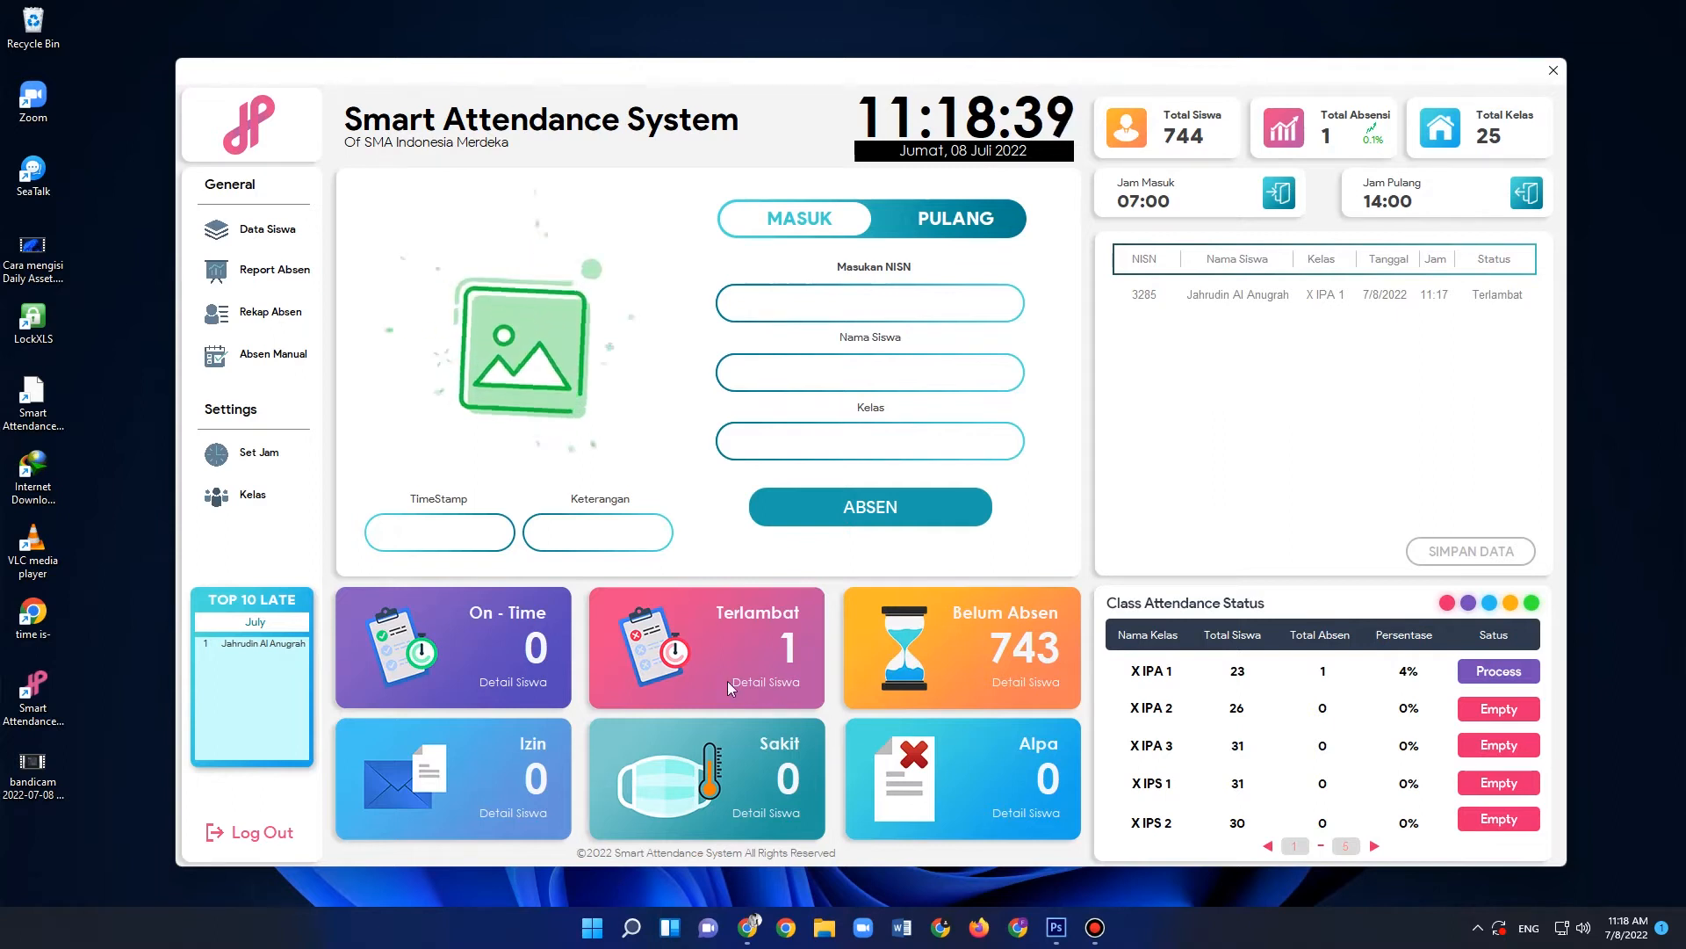
- View the student details of the On-Time and Izin categories and close the detail list
left_click(520, 682)
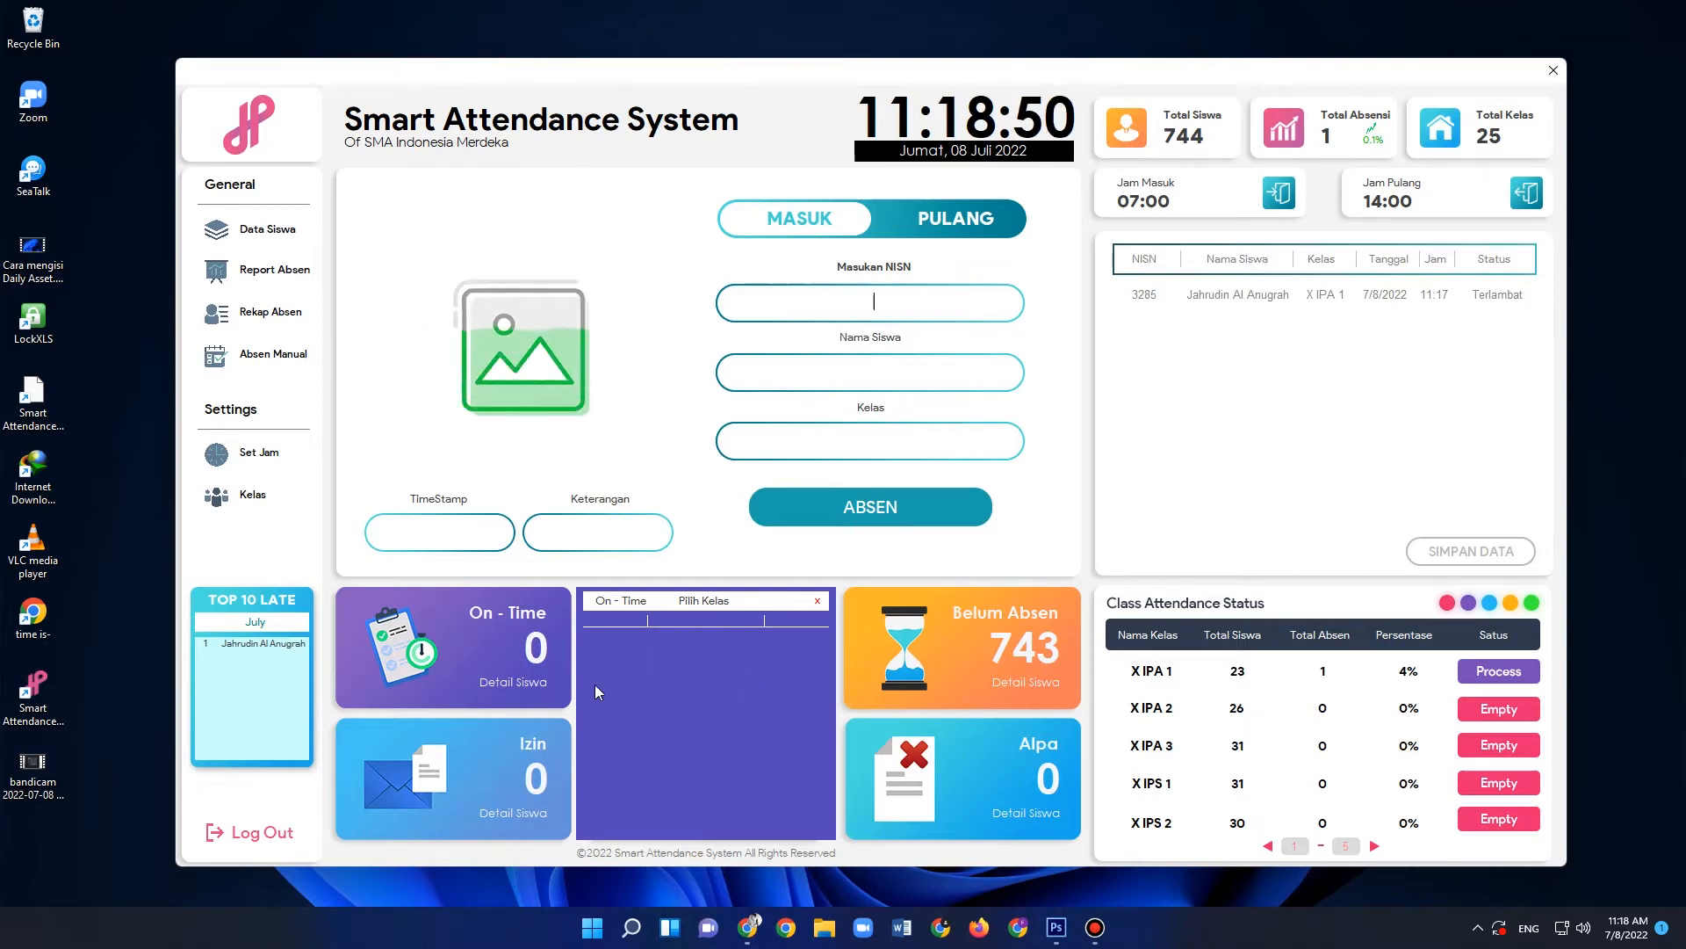
left_click(518, 814)
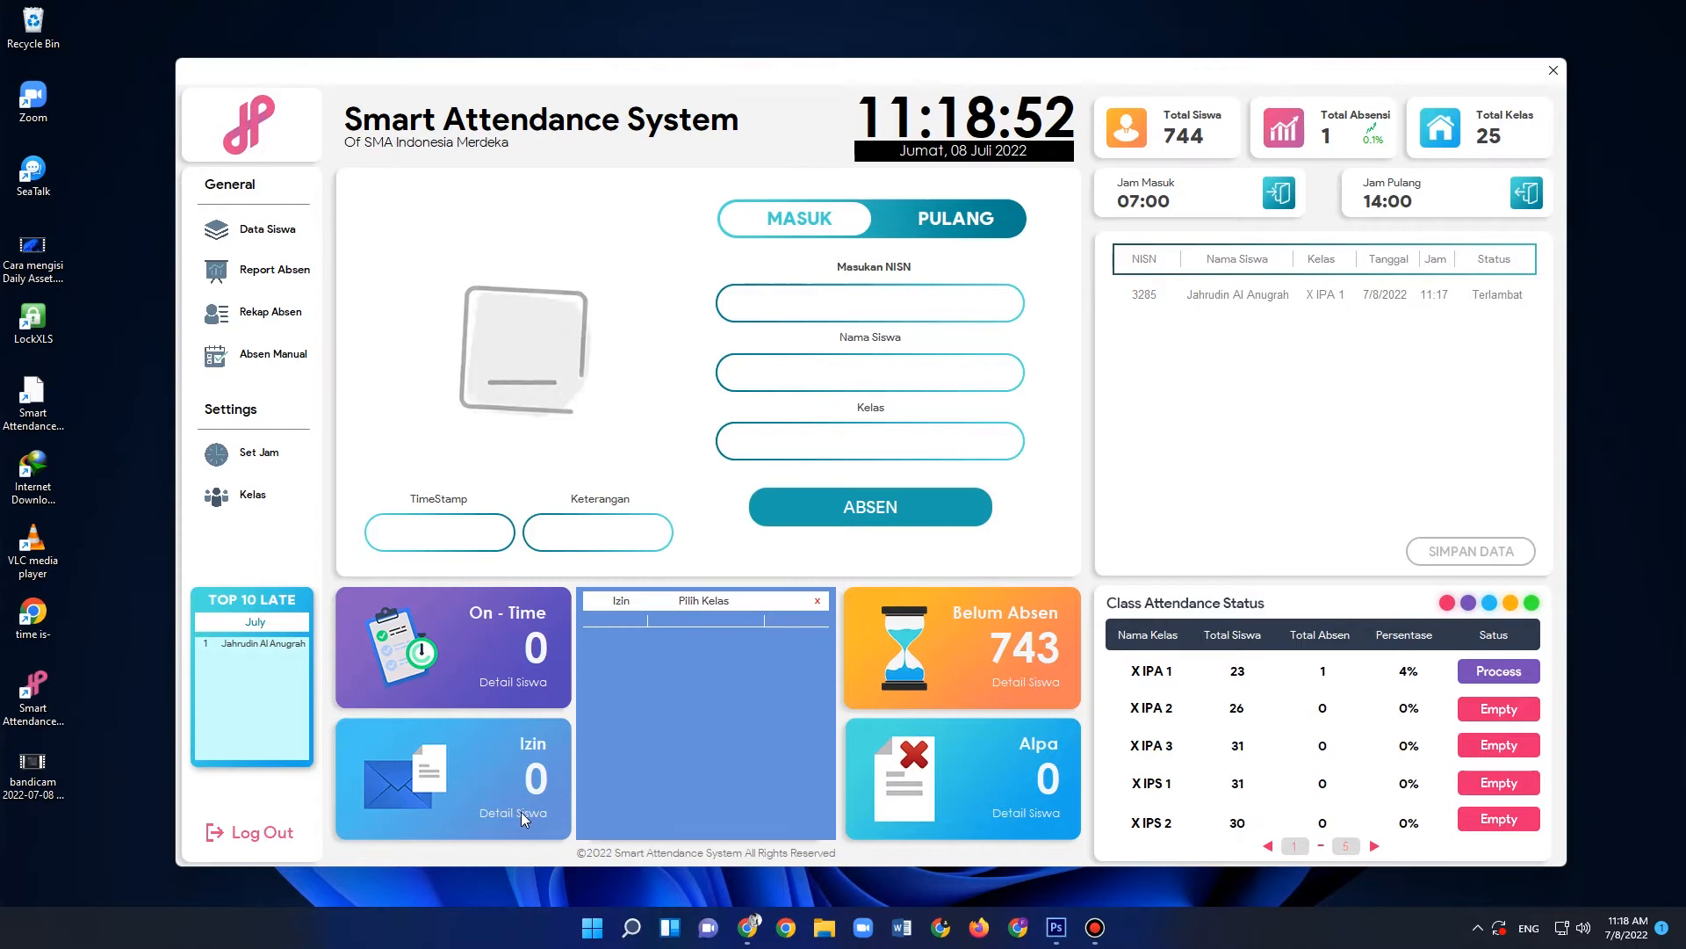
left_click(819, 603)
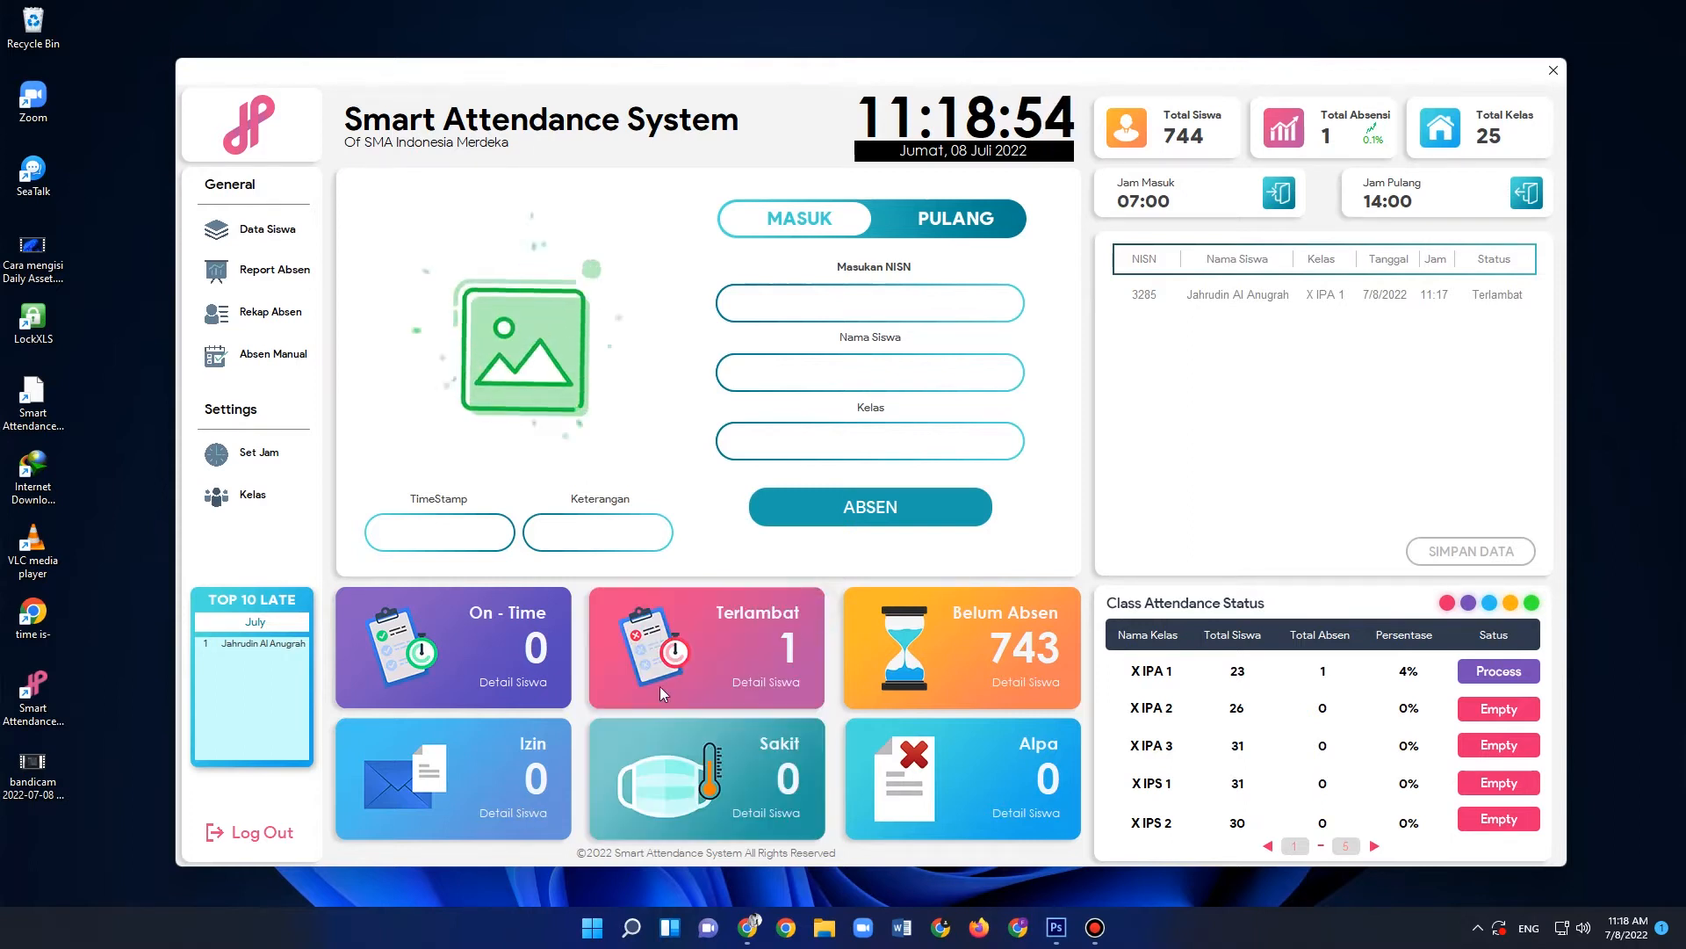
- Show the student details of the Terlambat category and filter them by class X IPA 1
left_click(778, 682)
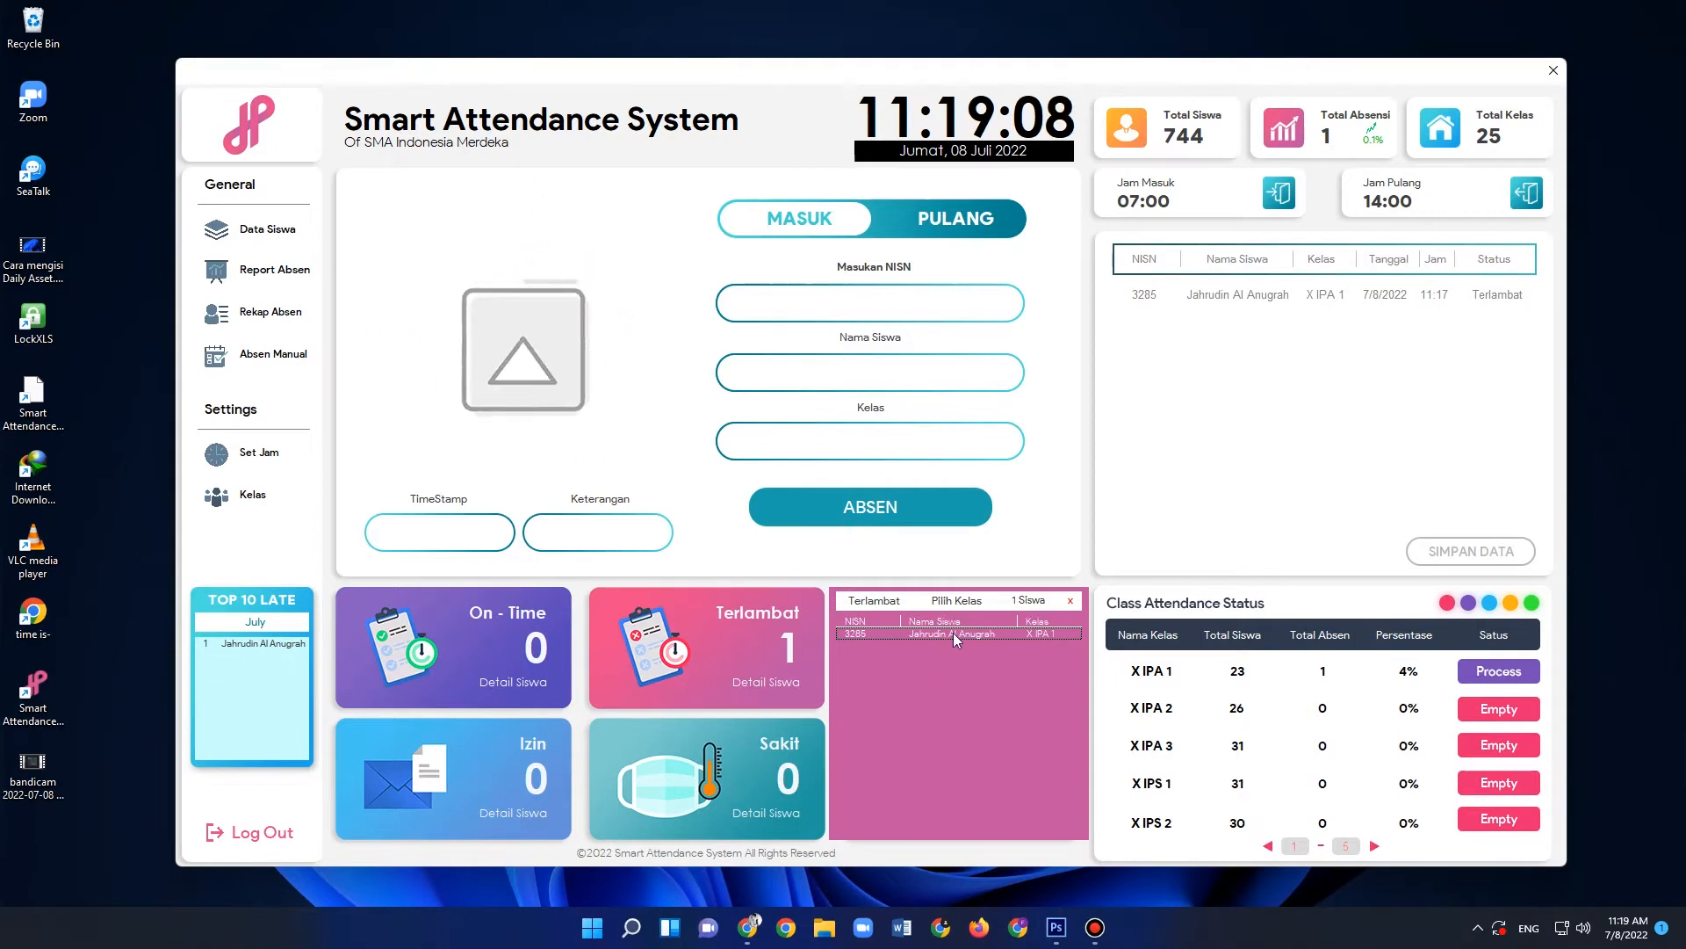
left_click(968, 601)
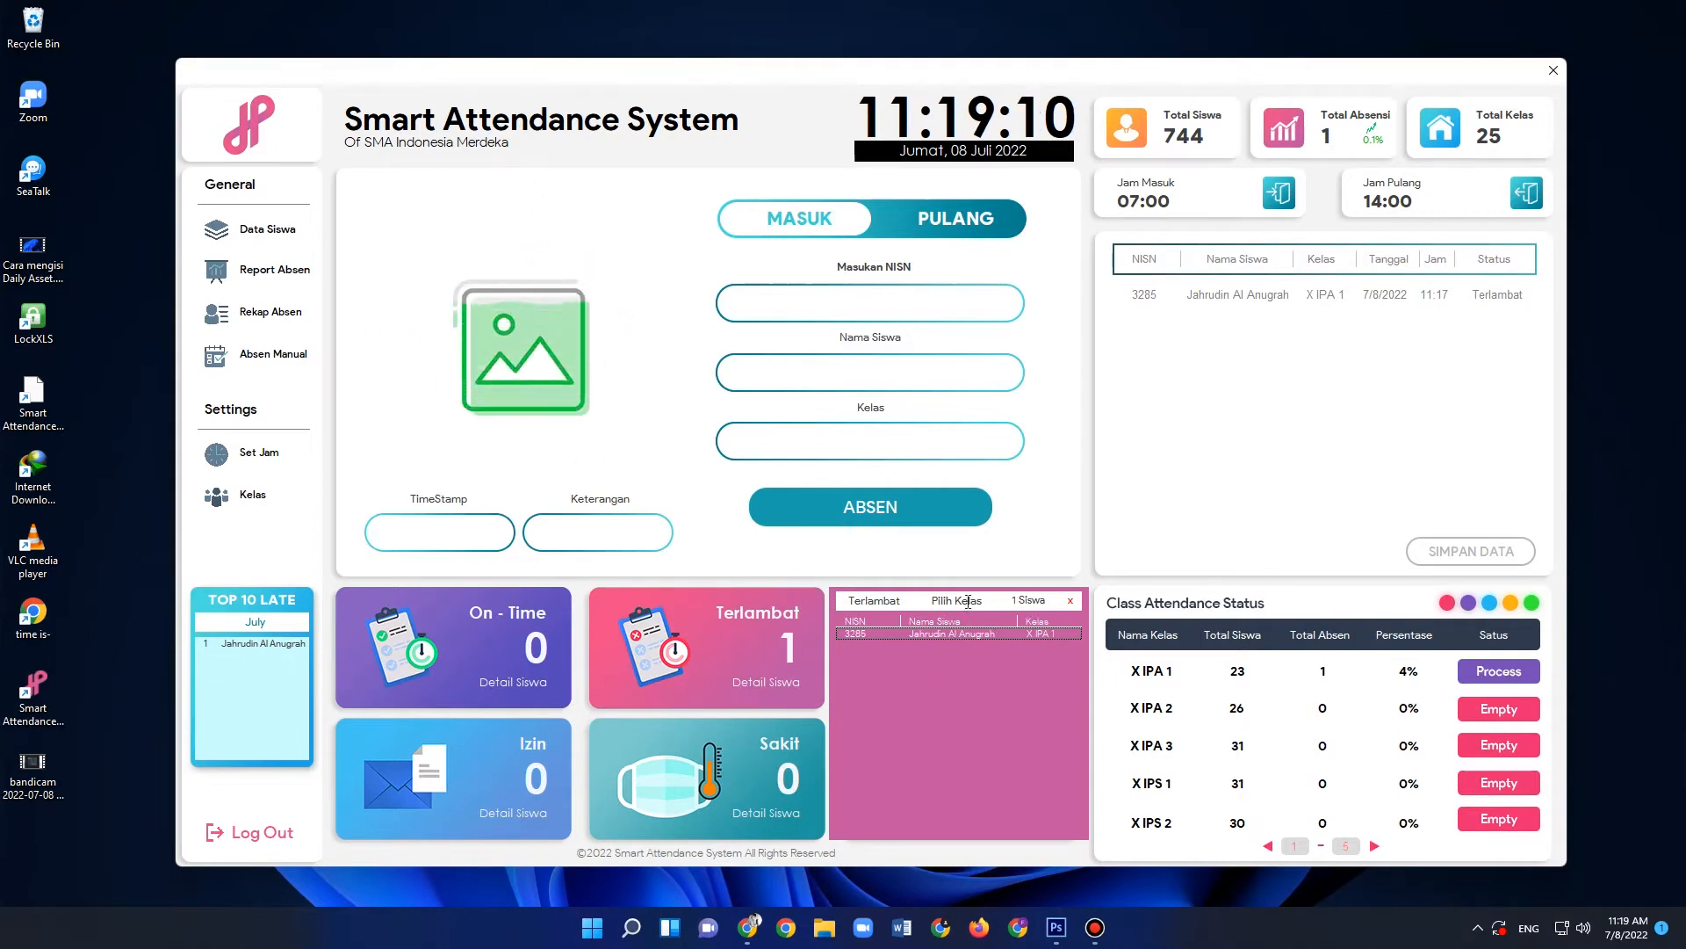
left_click(995, 599)
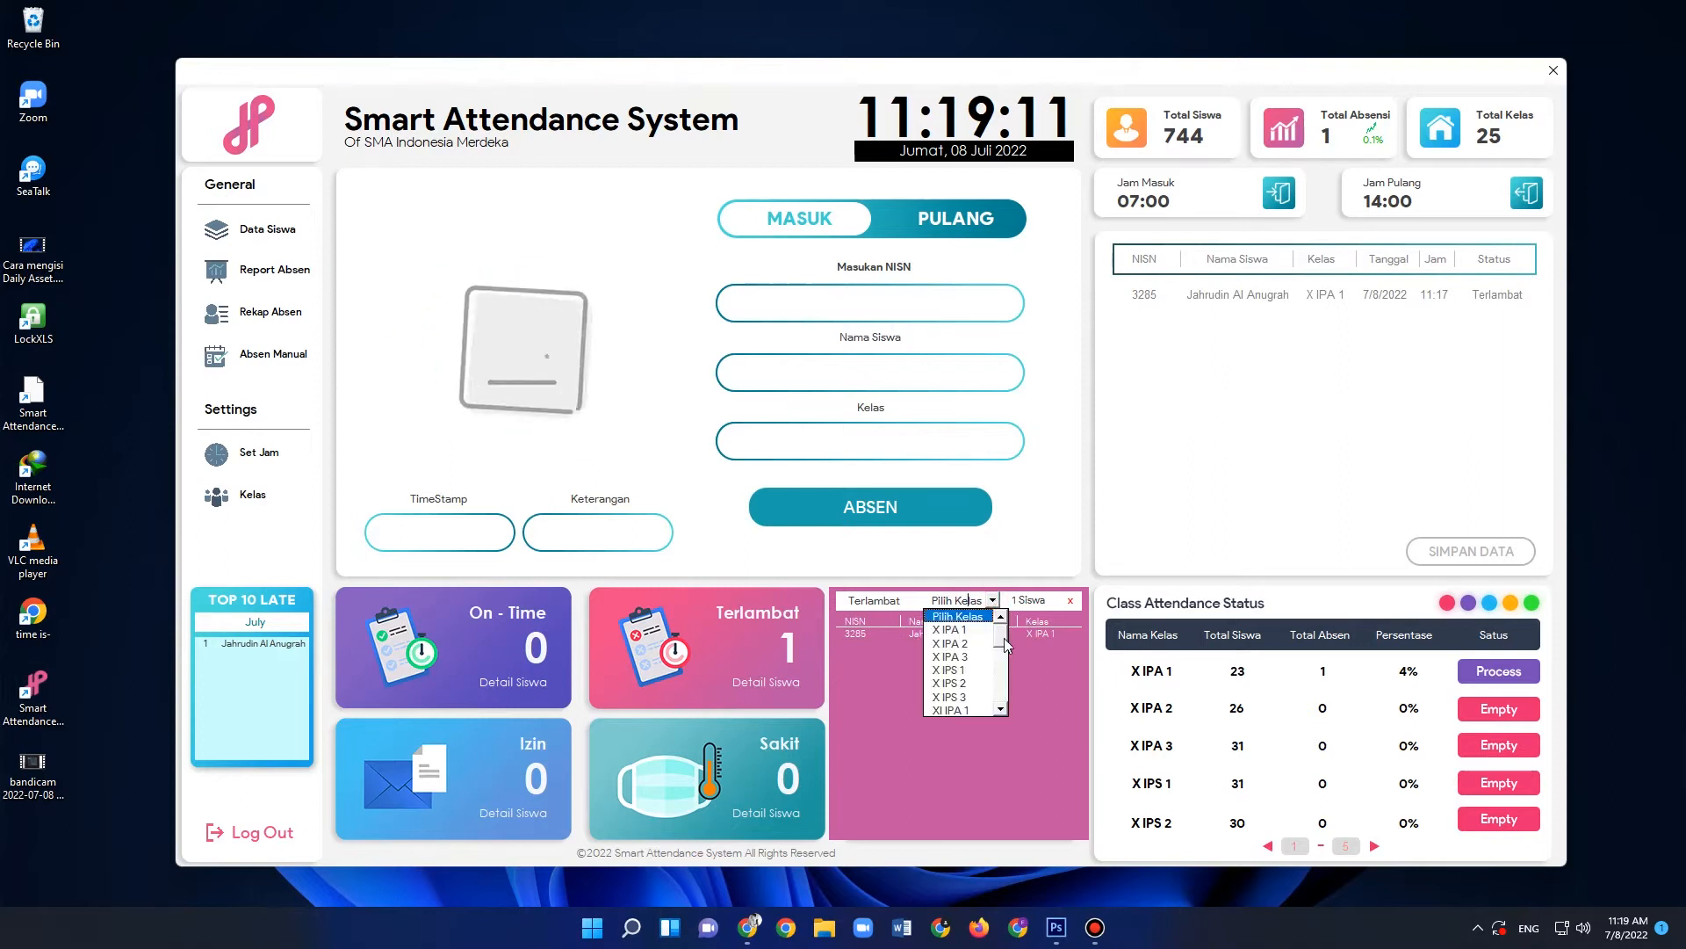
mouse_move(1000, 634)
left_mouse_down()
mouse_move(1003, 687)
mouse_move(1003, 627)
left_mouse_up()
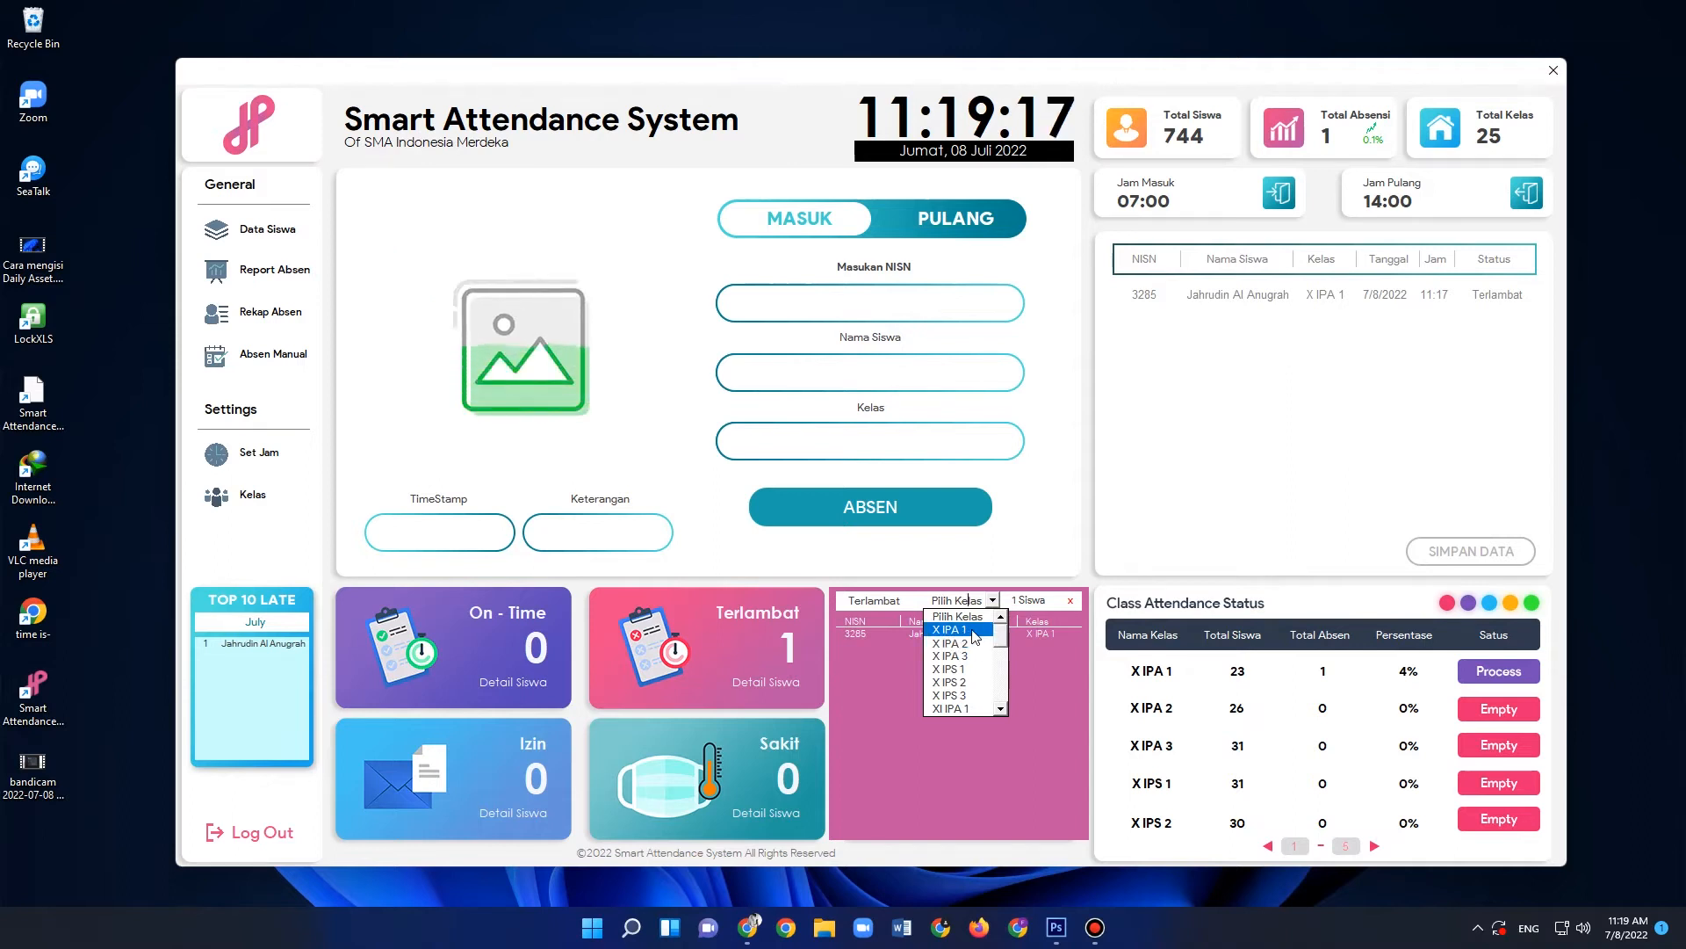
left_click(972, 629)
- Filter the Terlambat student list by class X IPA 2 and dismiss the filter message
left_click(993, 601)
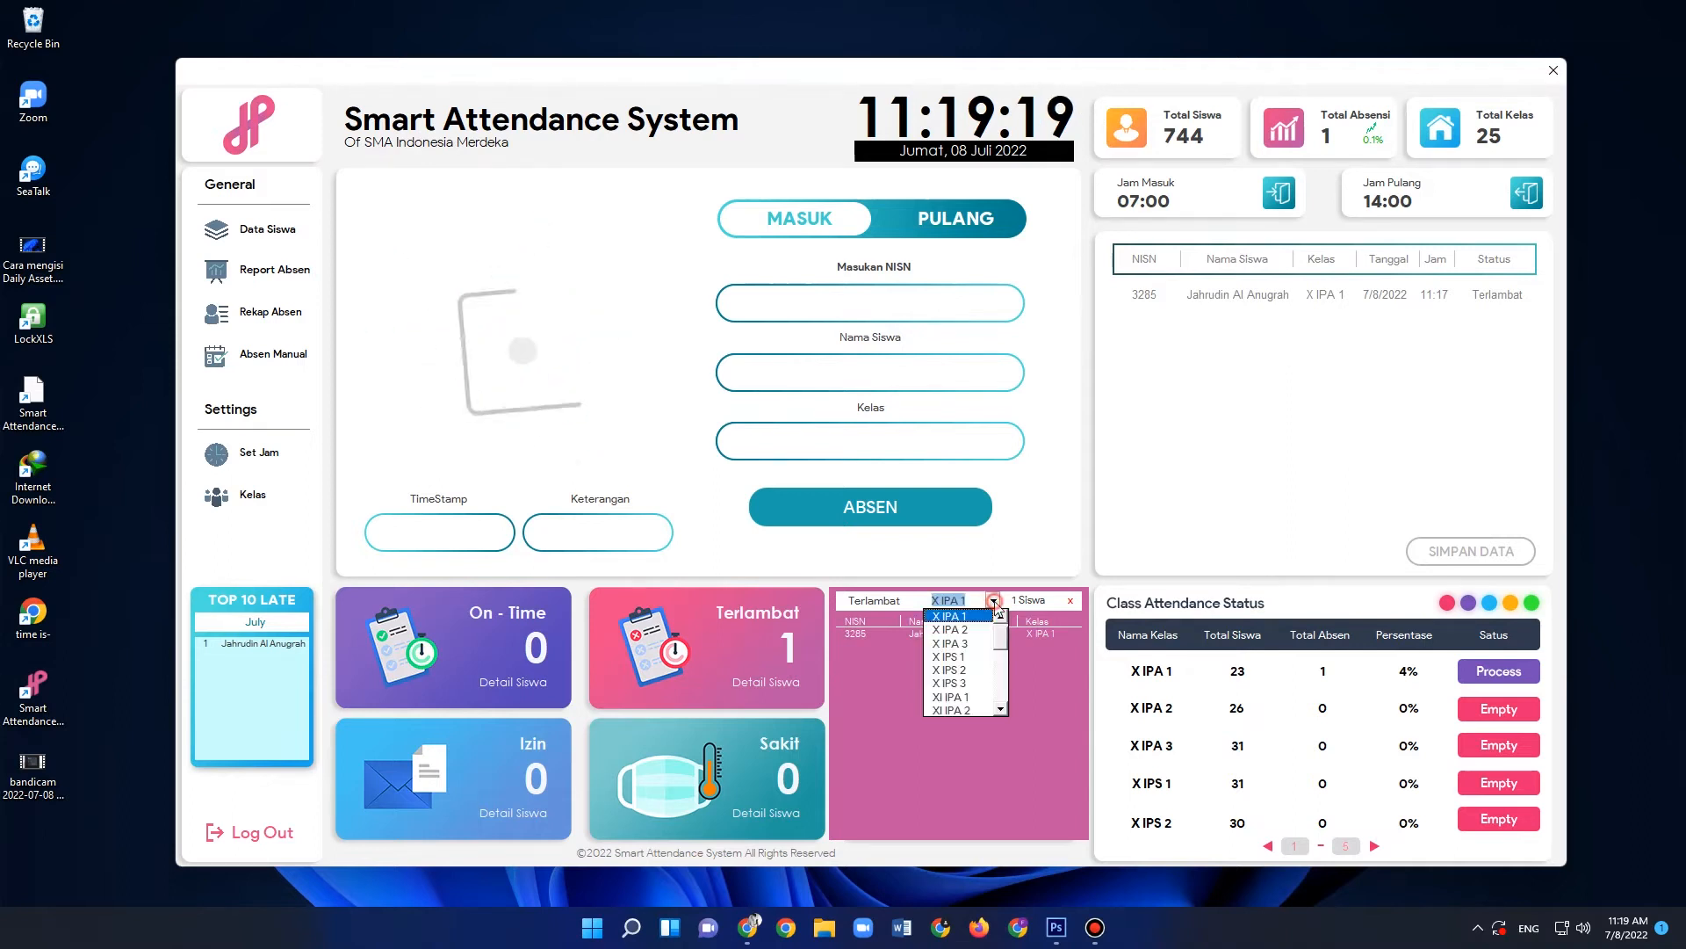
left_click(966, 630)
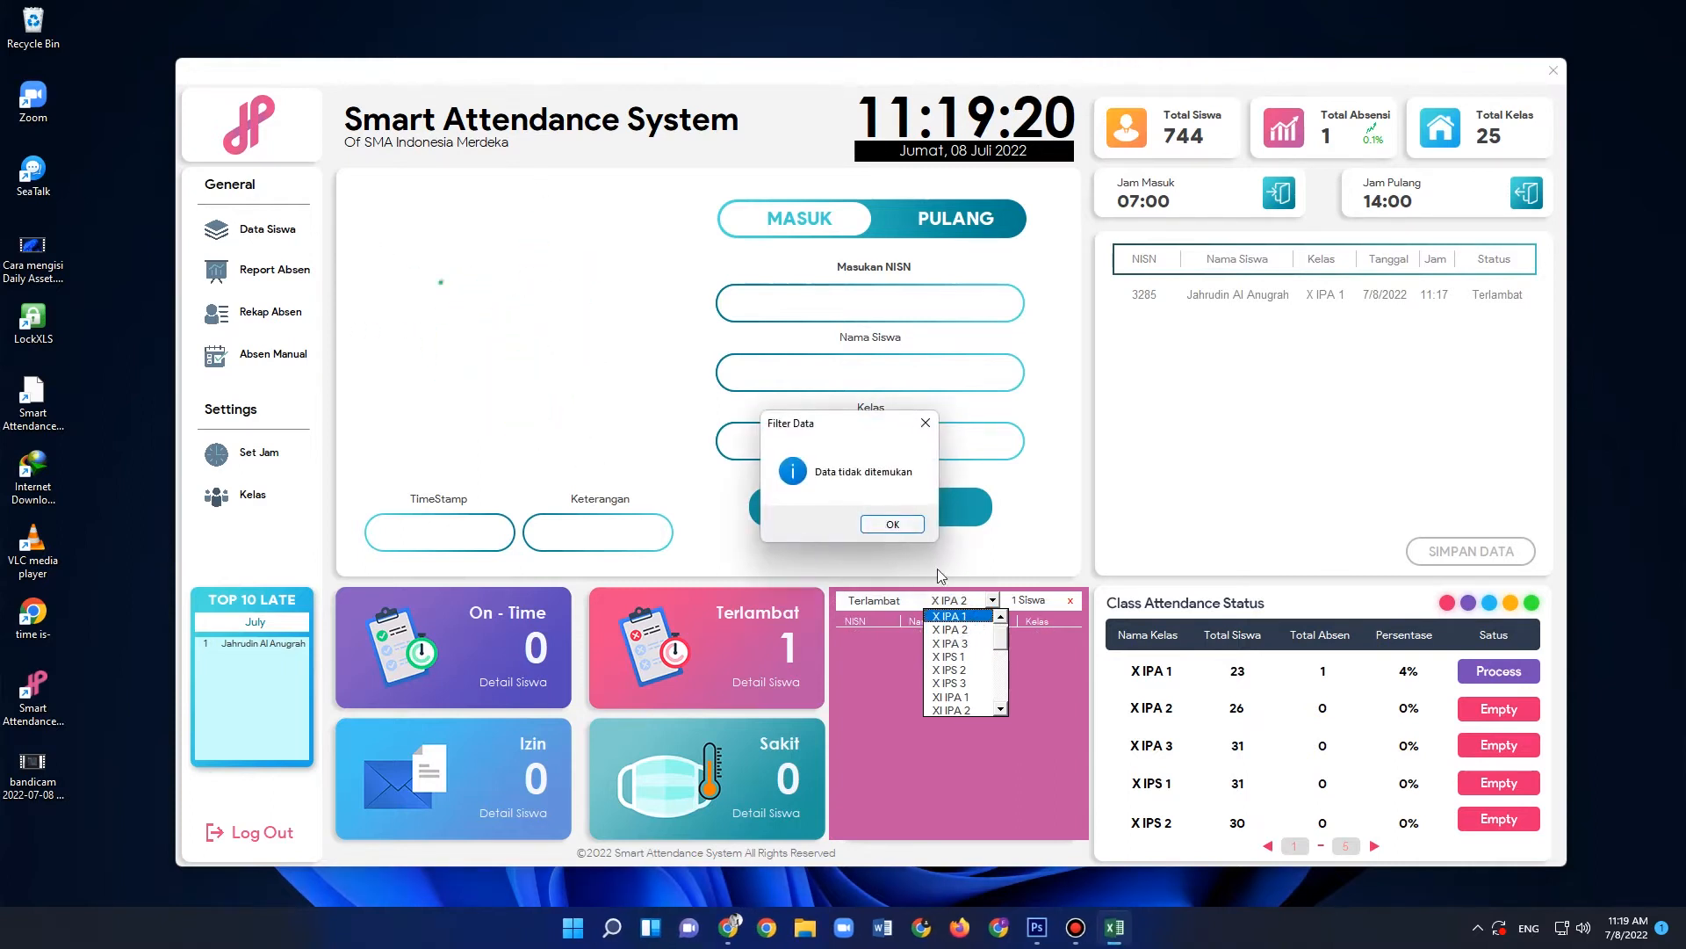
left_click(892, 524)
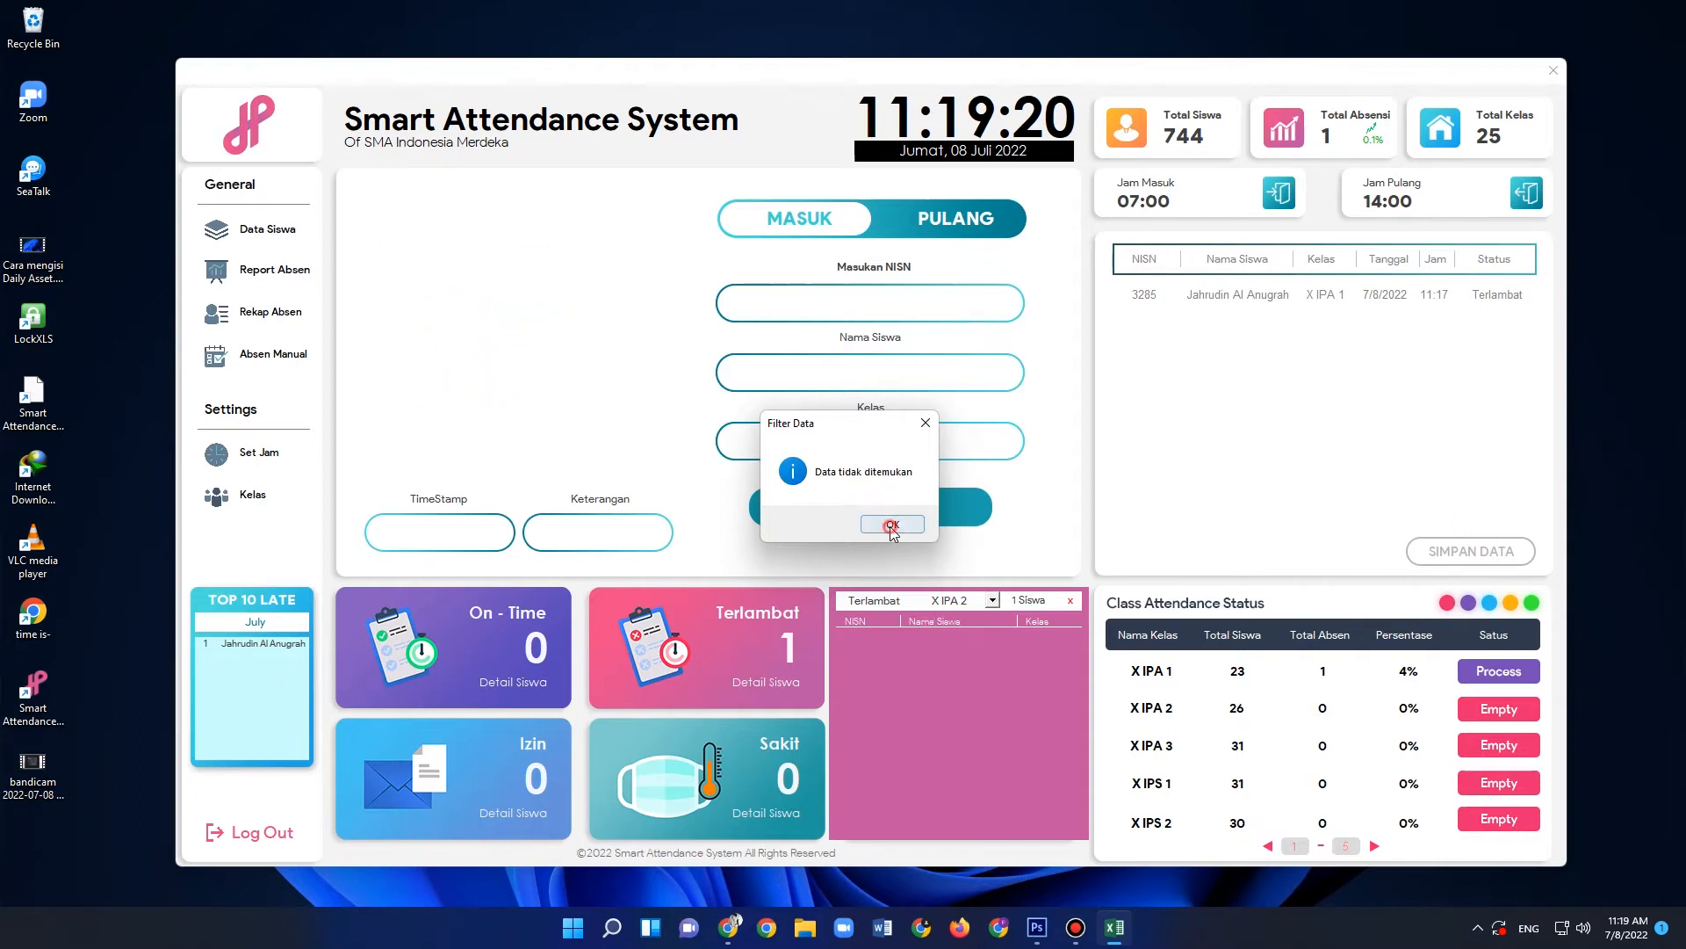
- Return the Terlambat class filter to X IPA 1 and close the detail list
left_click(993, 602)
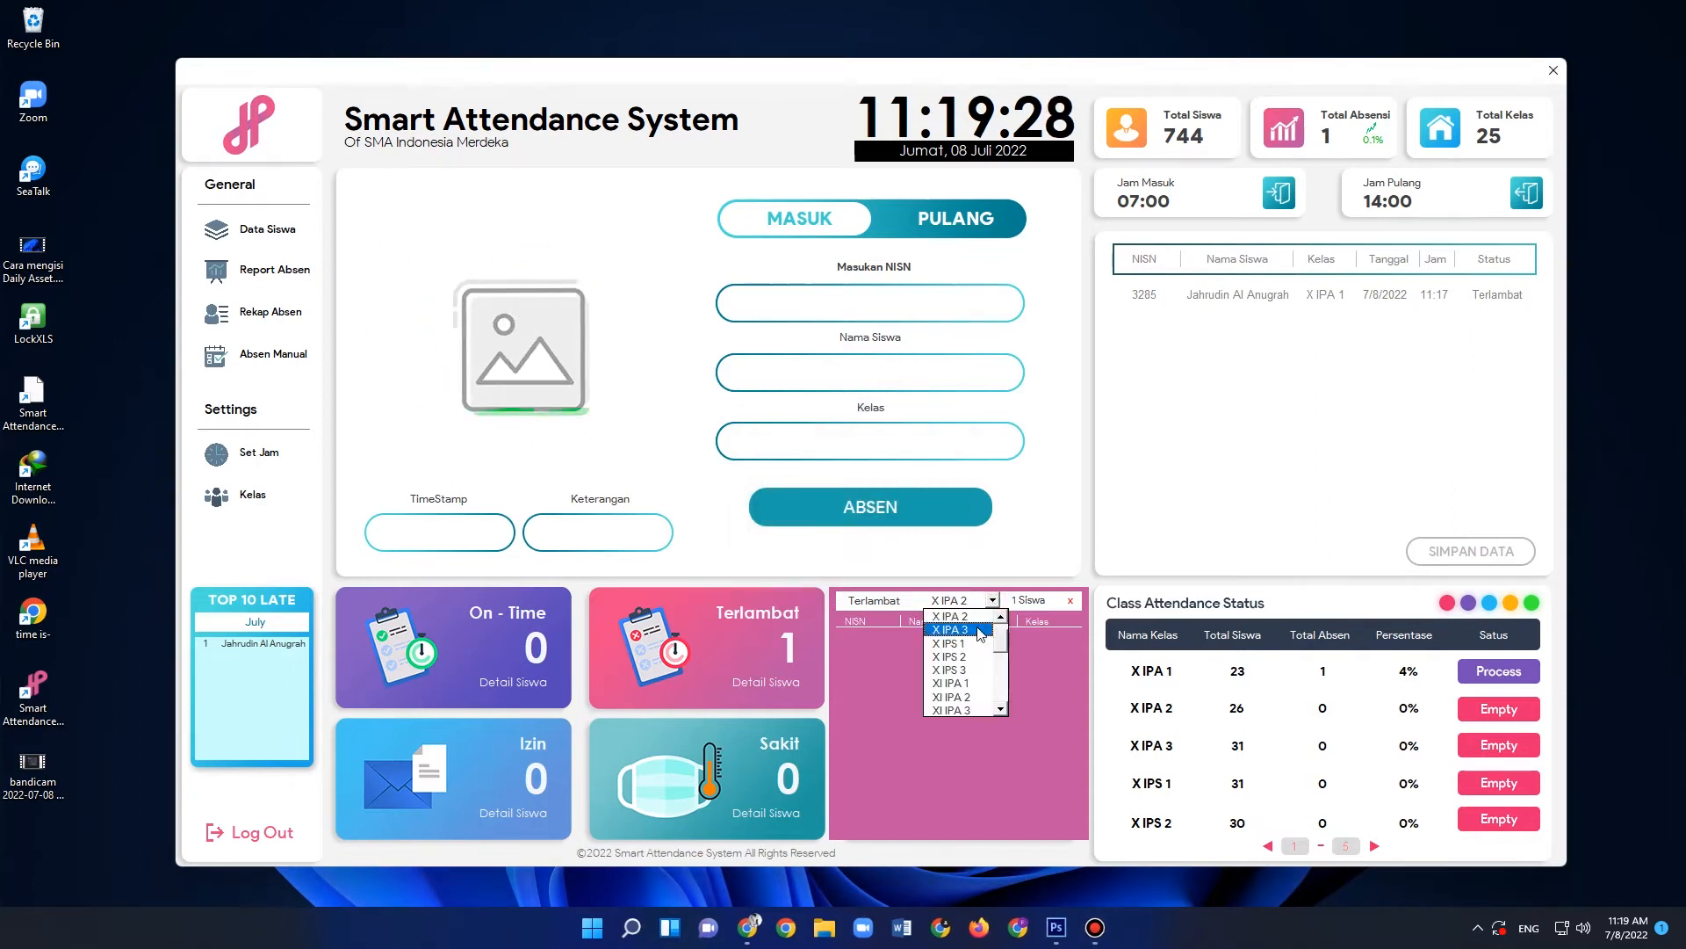
left_click_drag(1000, 638, 999, 630)
left_click(965, 630)
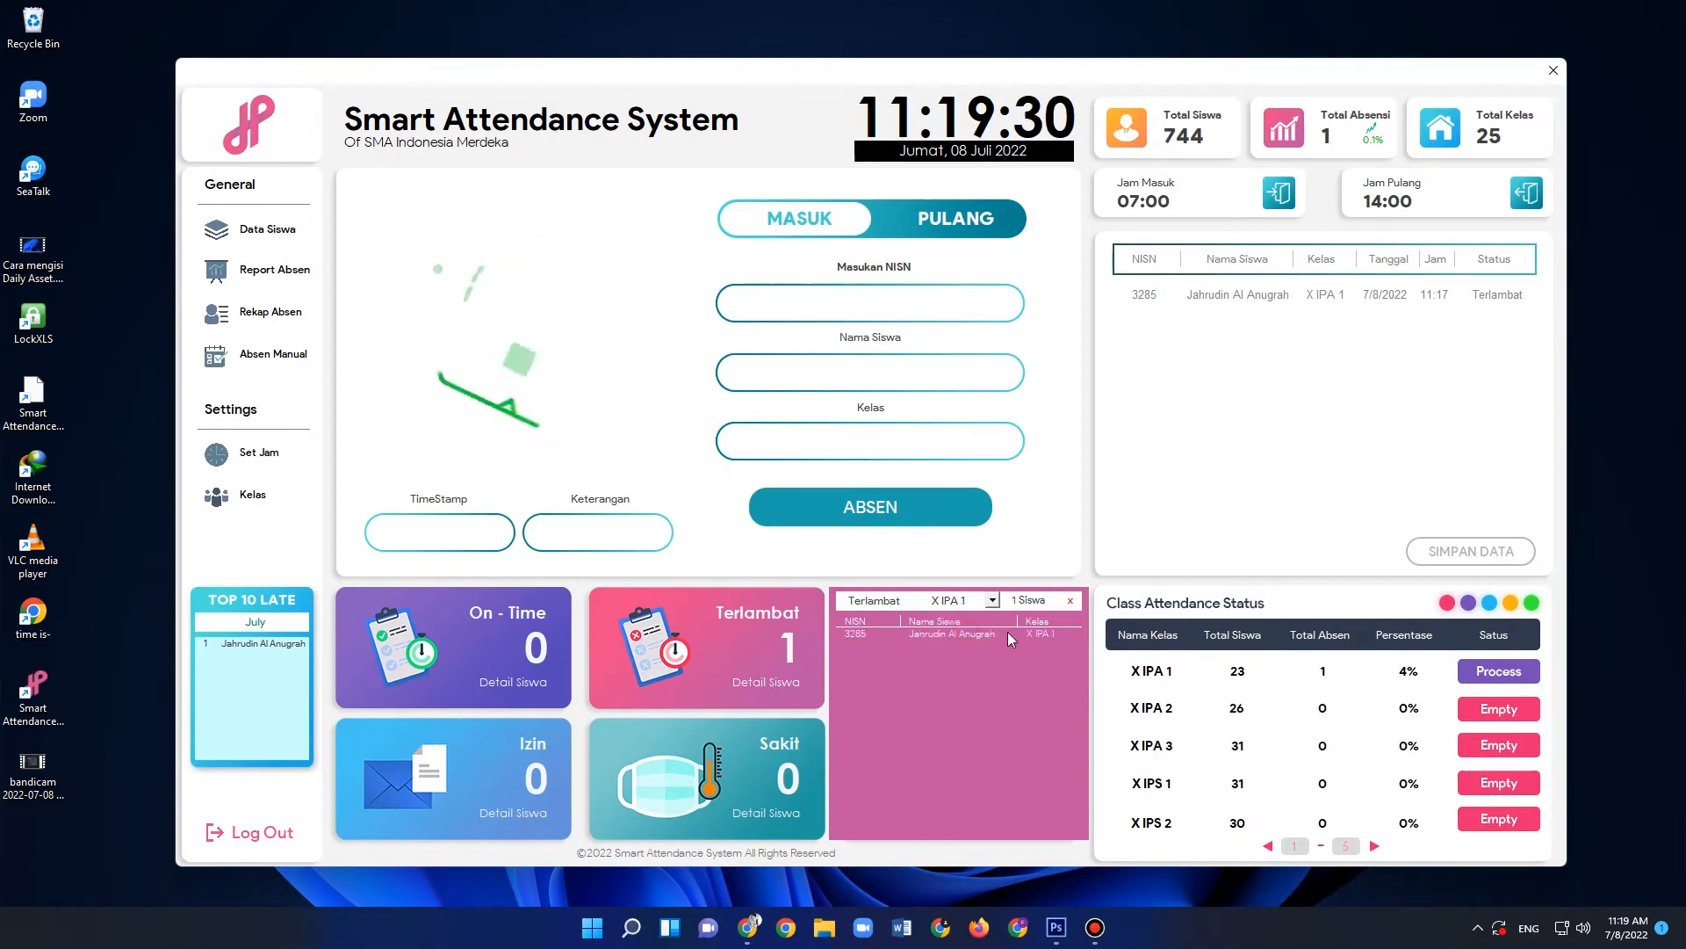
left_click(1070, 601)
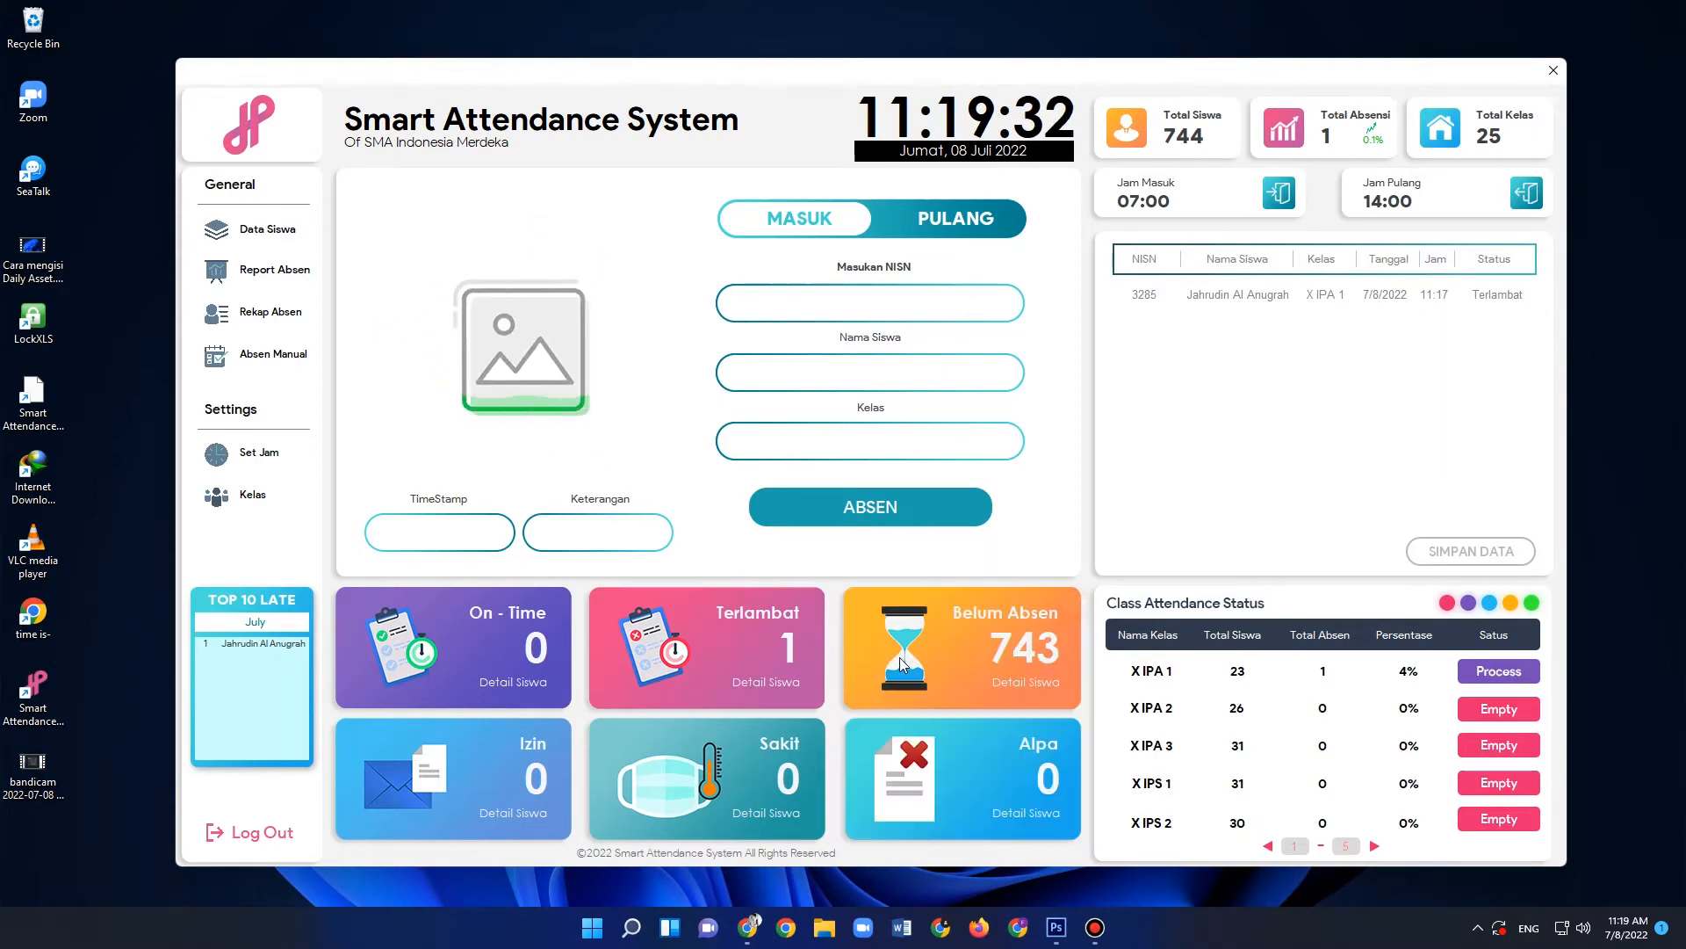
- Browse the Belum Absen student list to its end and close it, and check the Alpa student details
left_click(1029, 683)
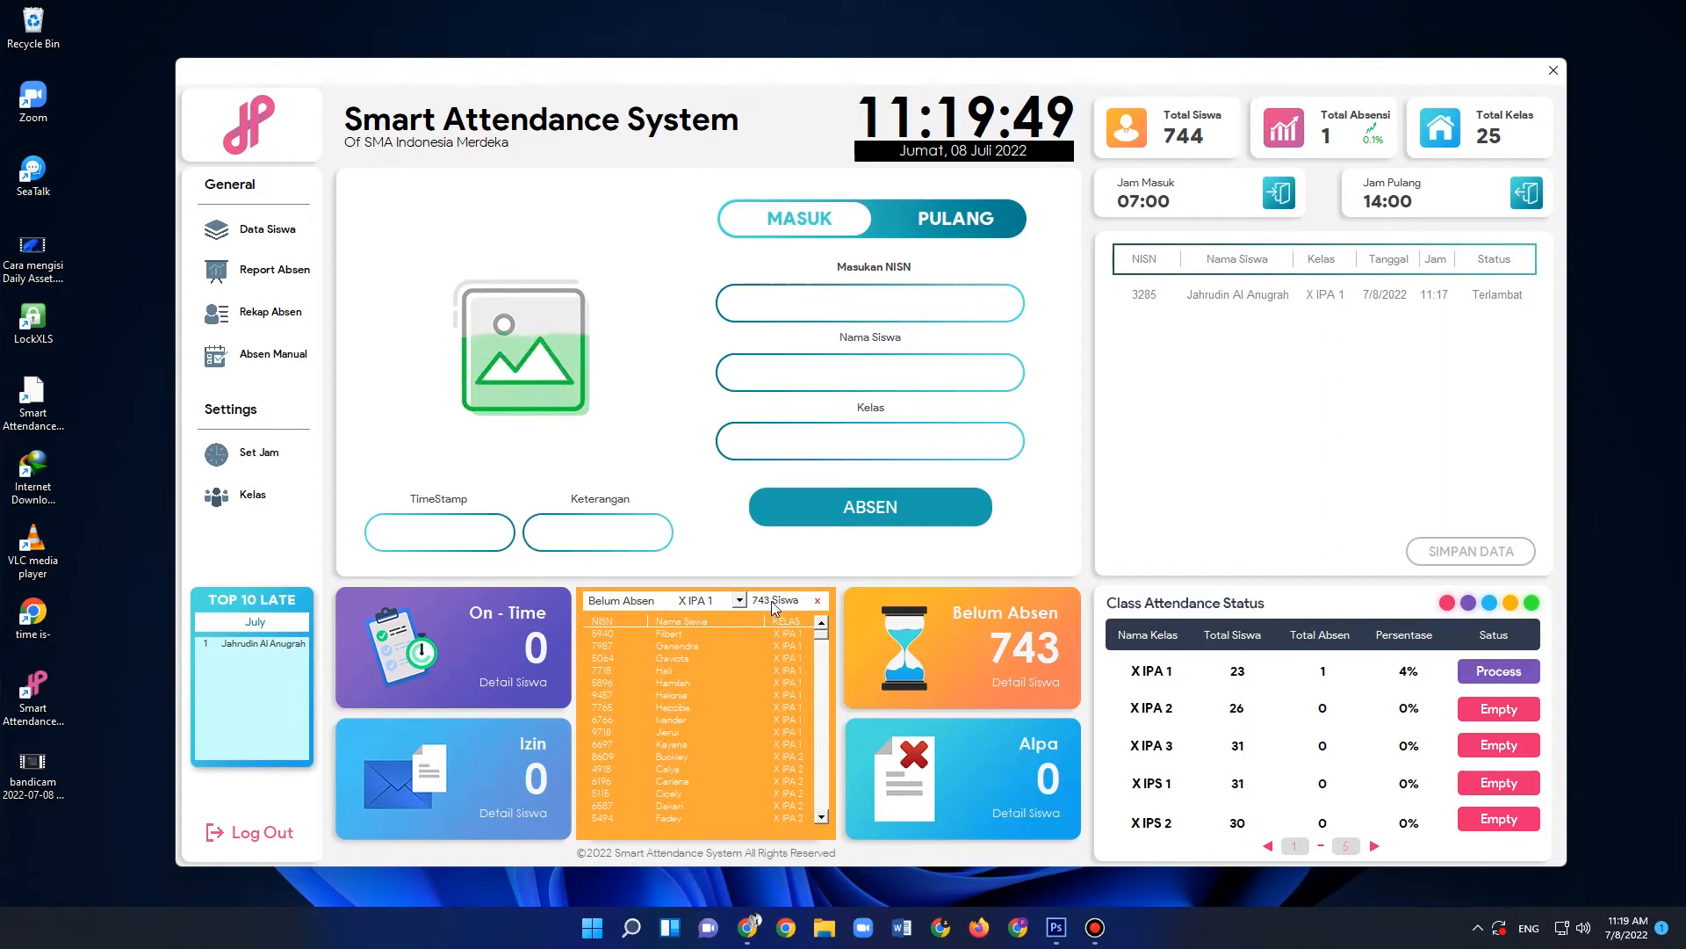
mouse_move(824, 634)
left_mouse_down()
mouse_move(824, 816)
mouse_move(824, 617)
left_mouse_up()
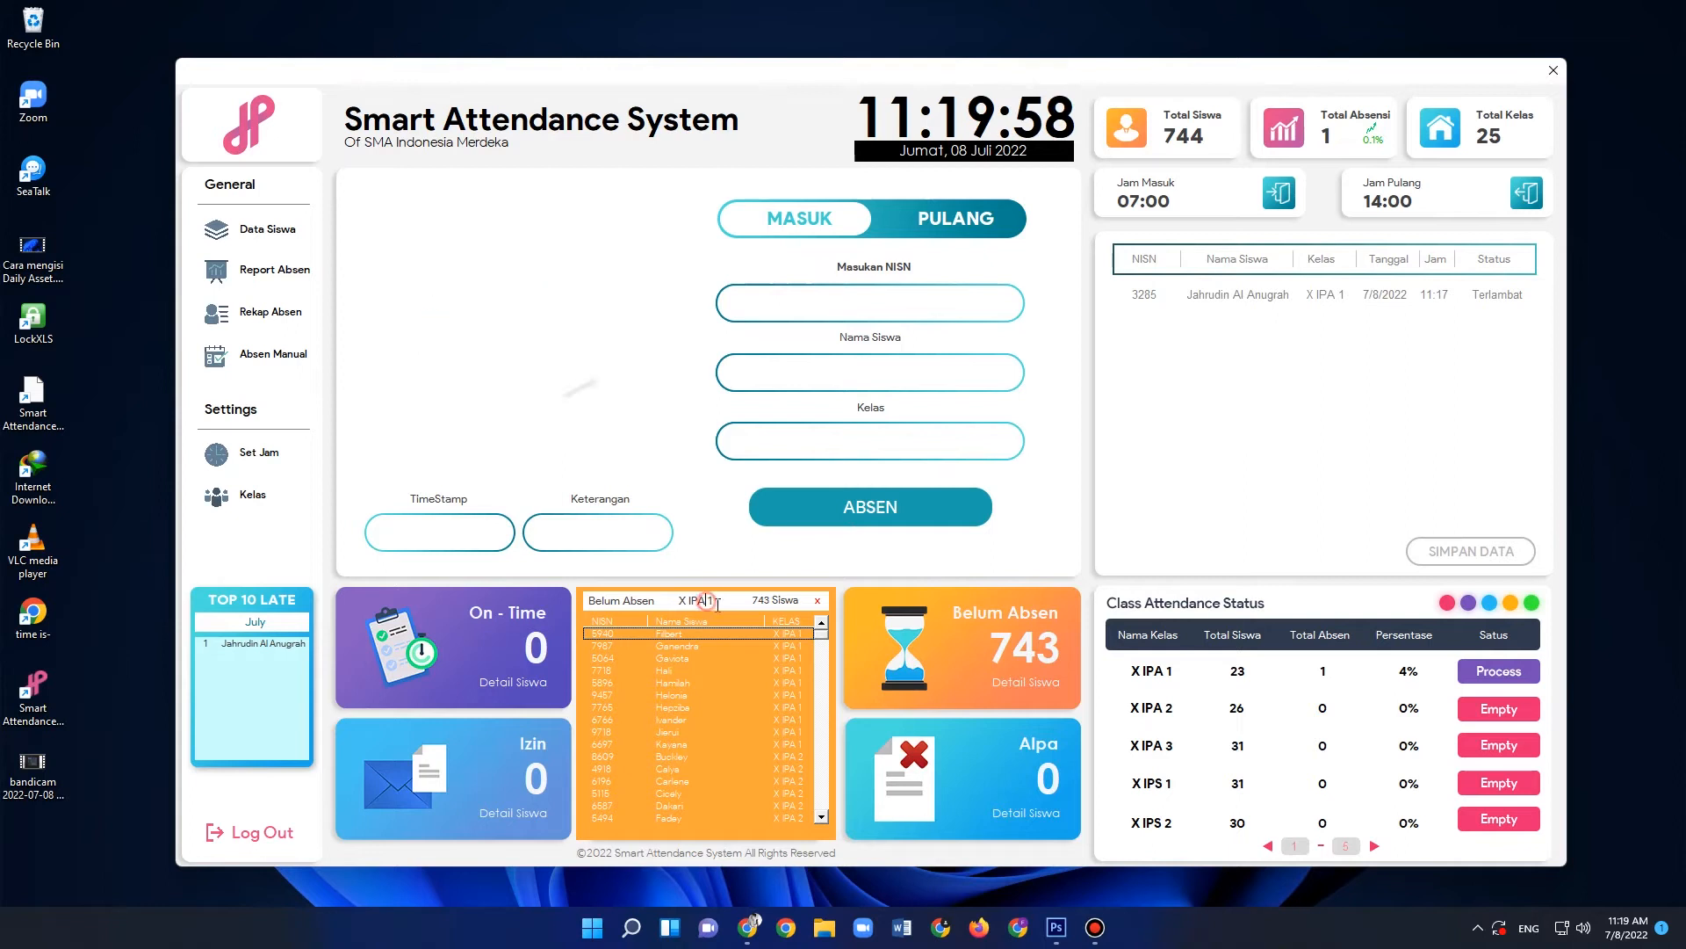
left_click(713, 603)
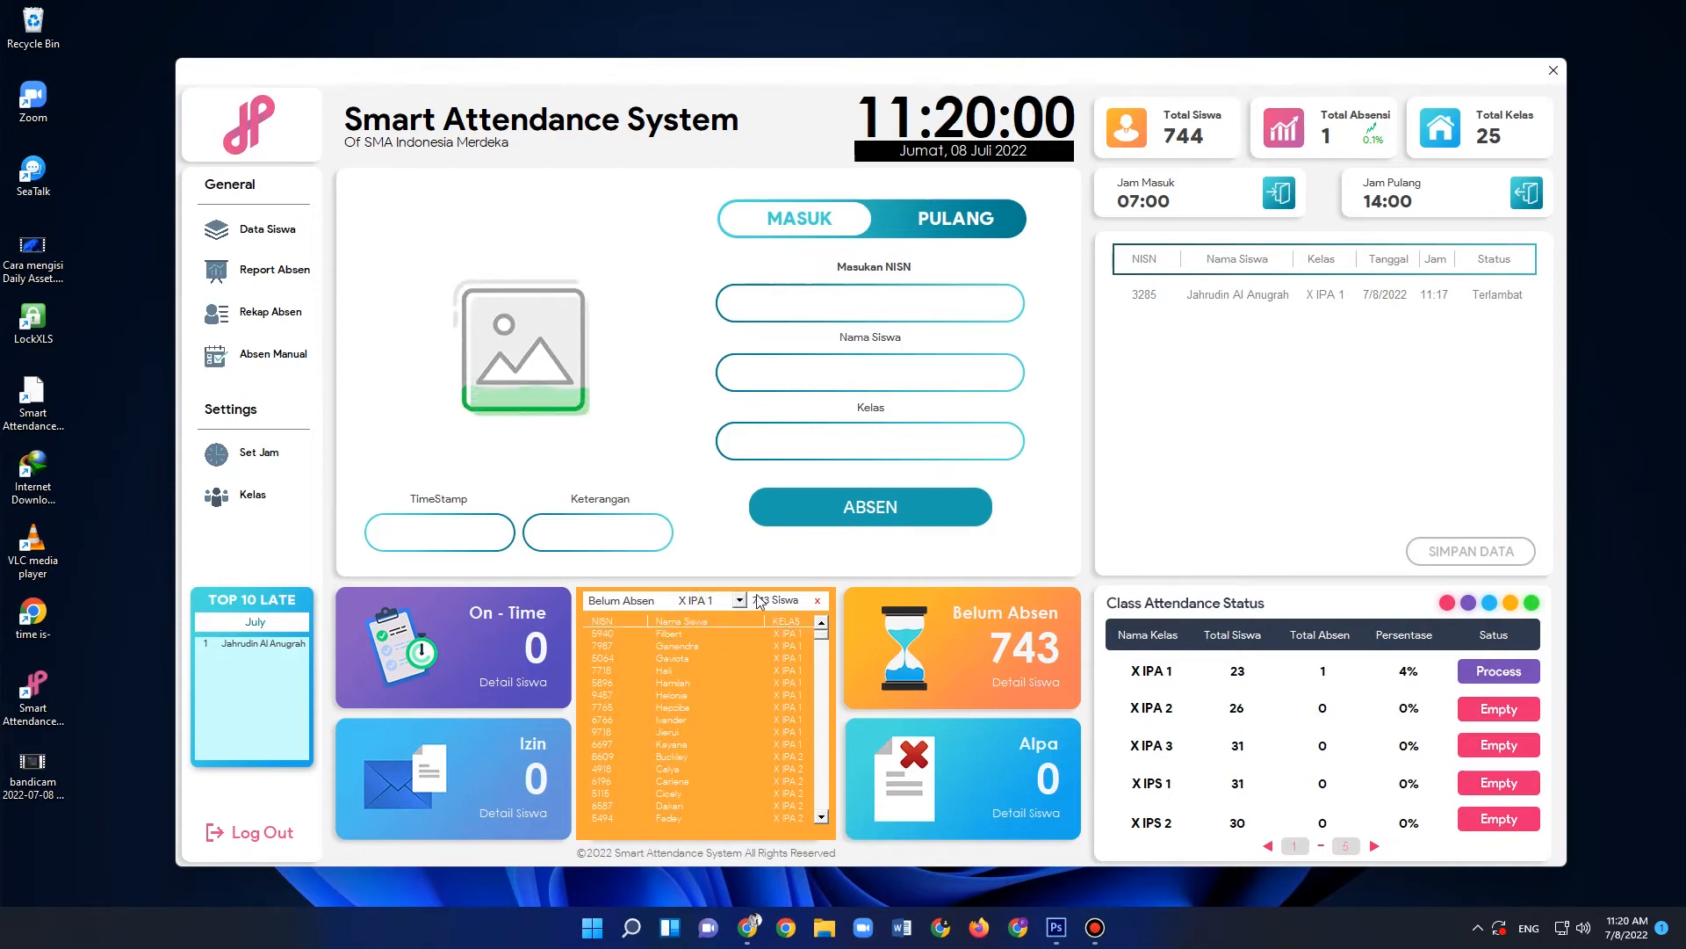
left_click(740, 600)
left_click_drag(821, 635, 820, 817)
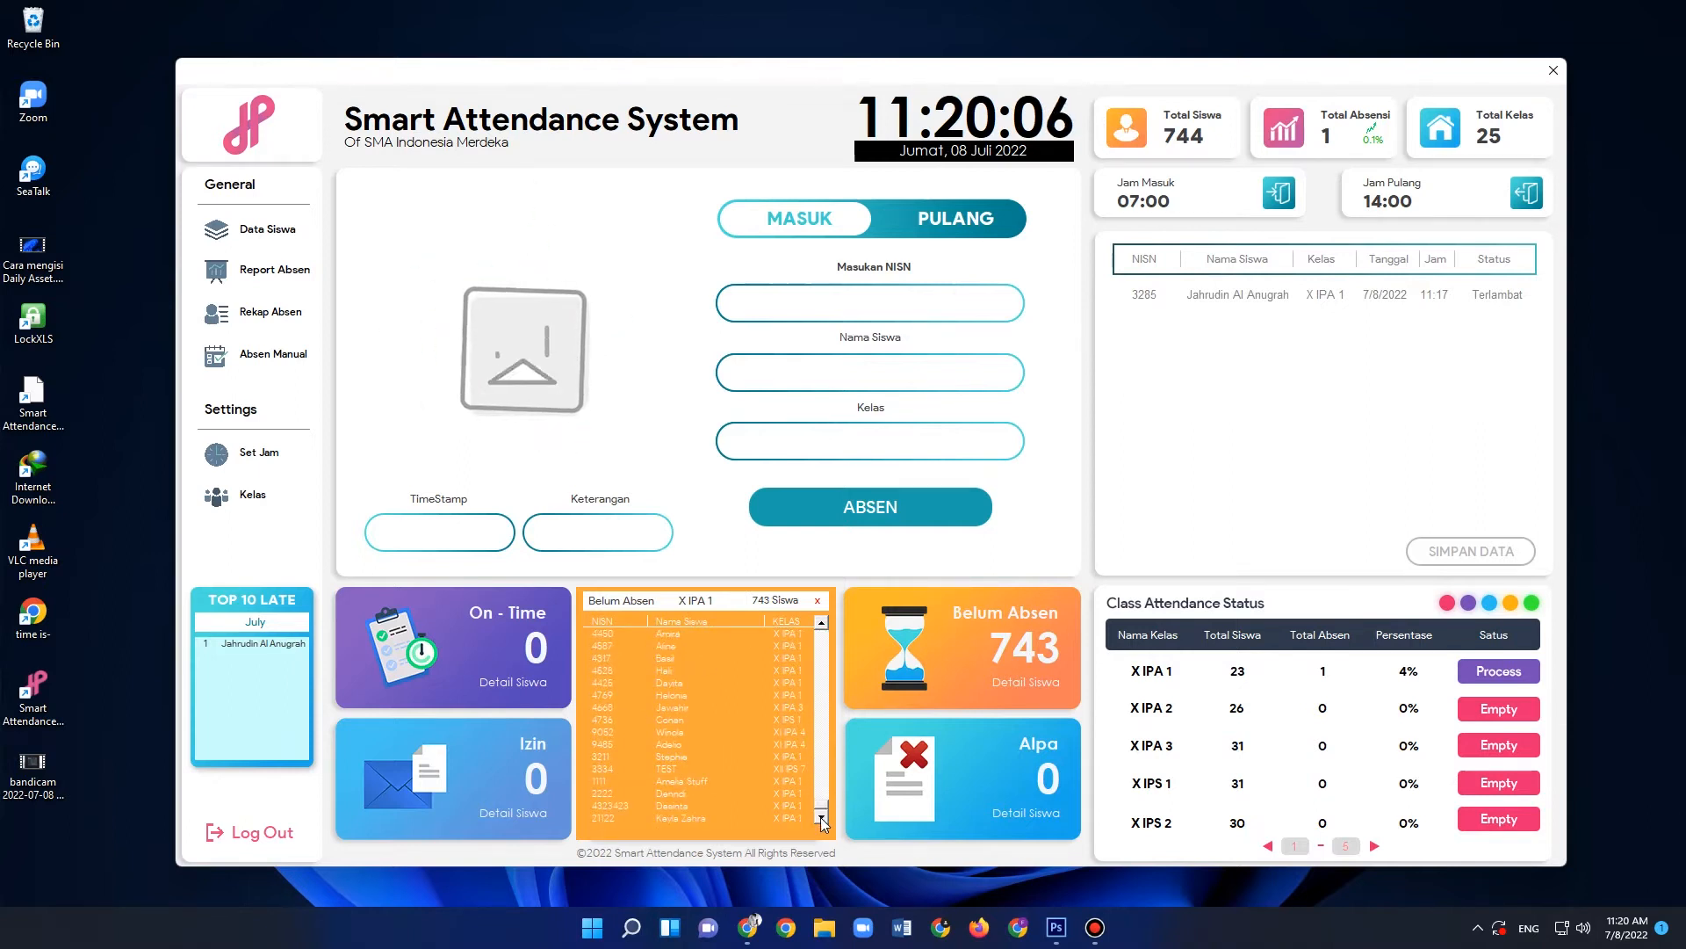
left_click(817, 601)
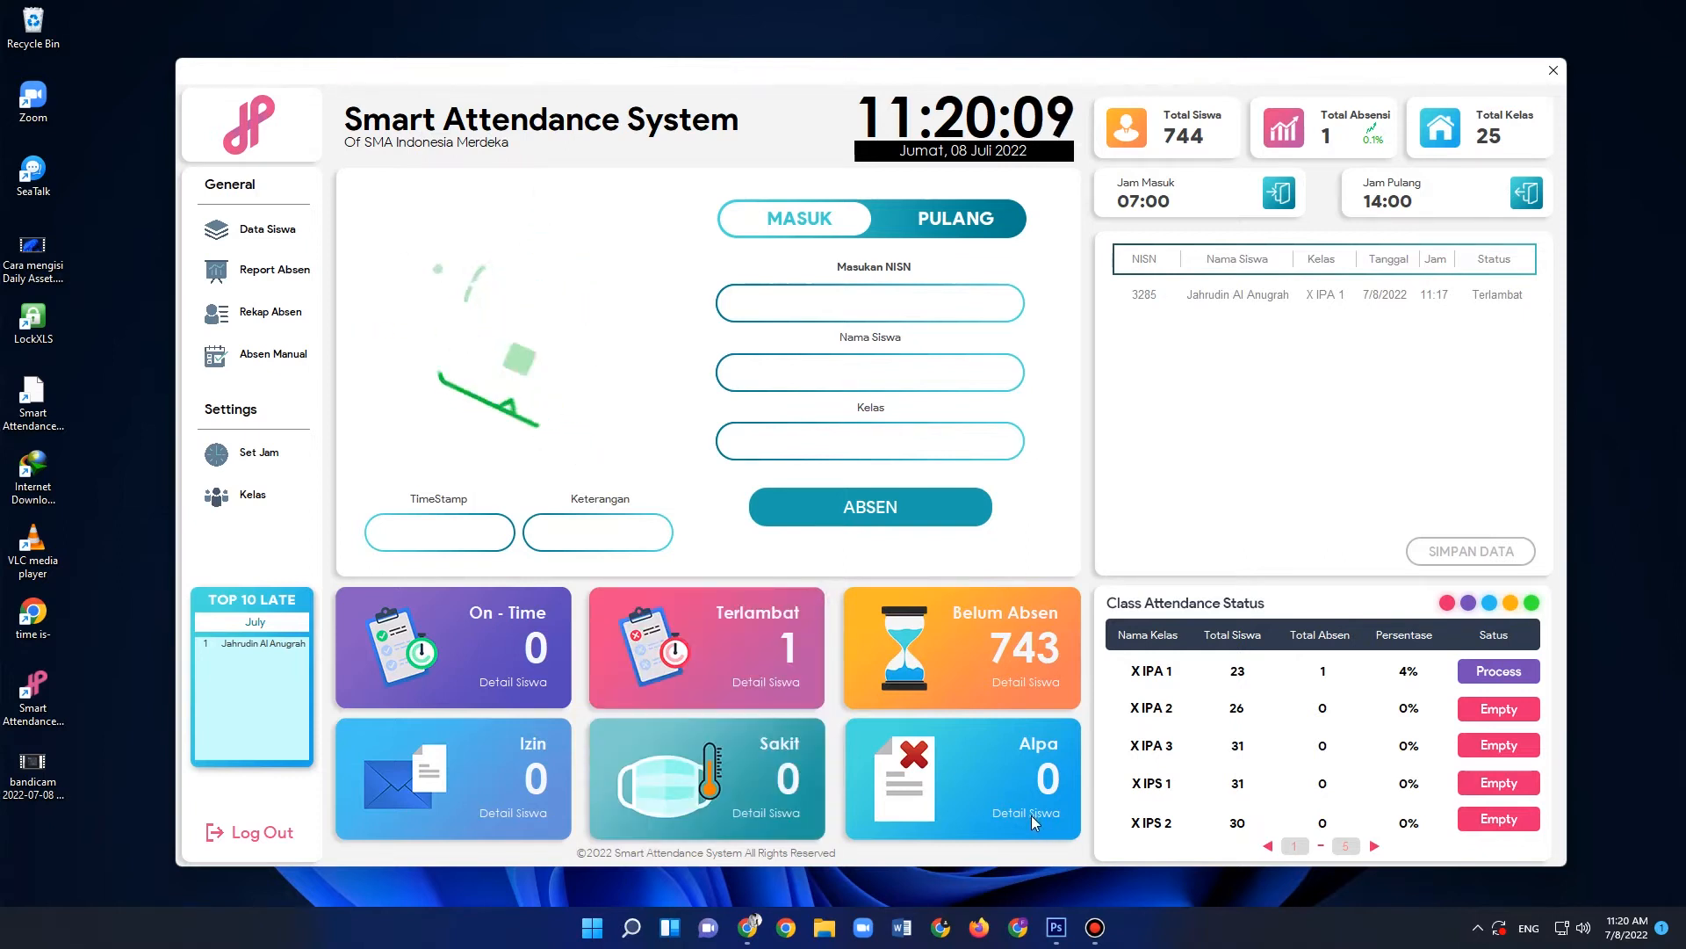
left_click(1031, 815)
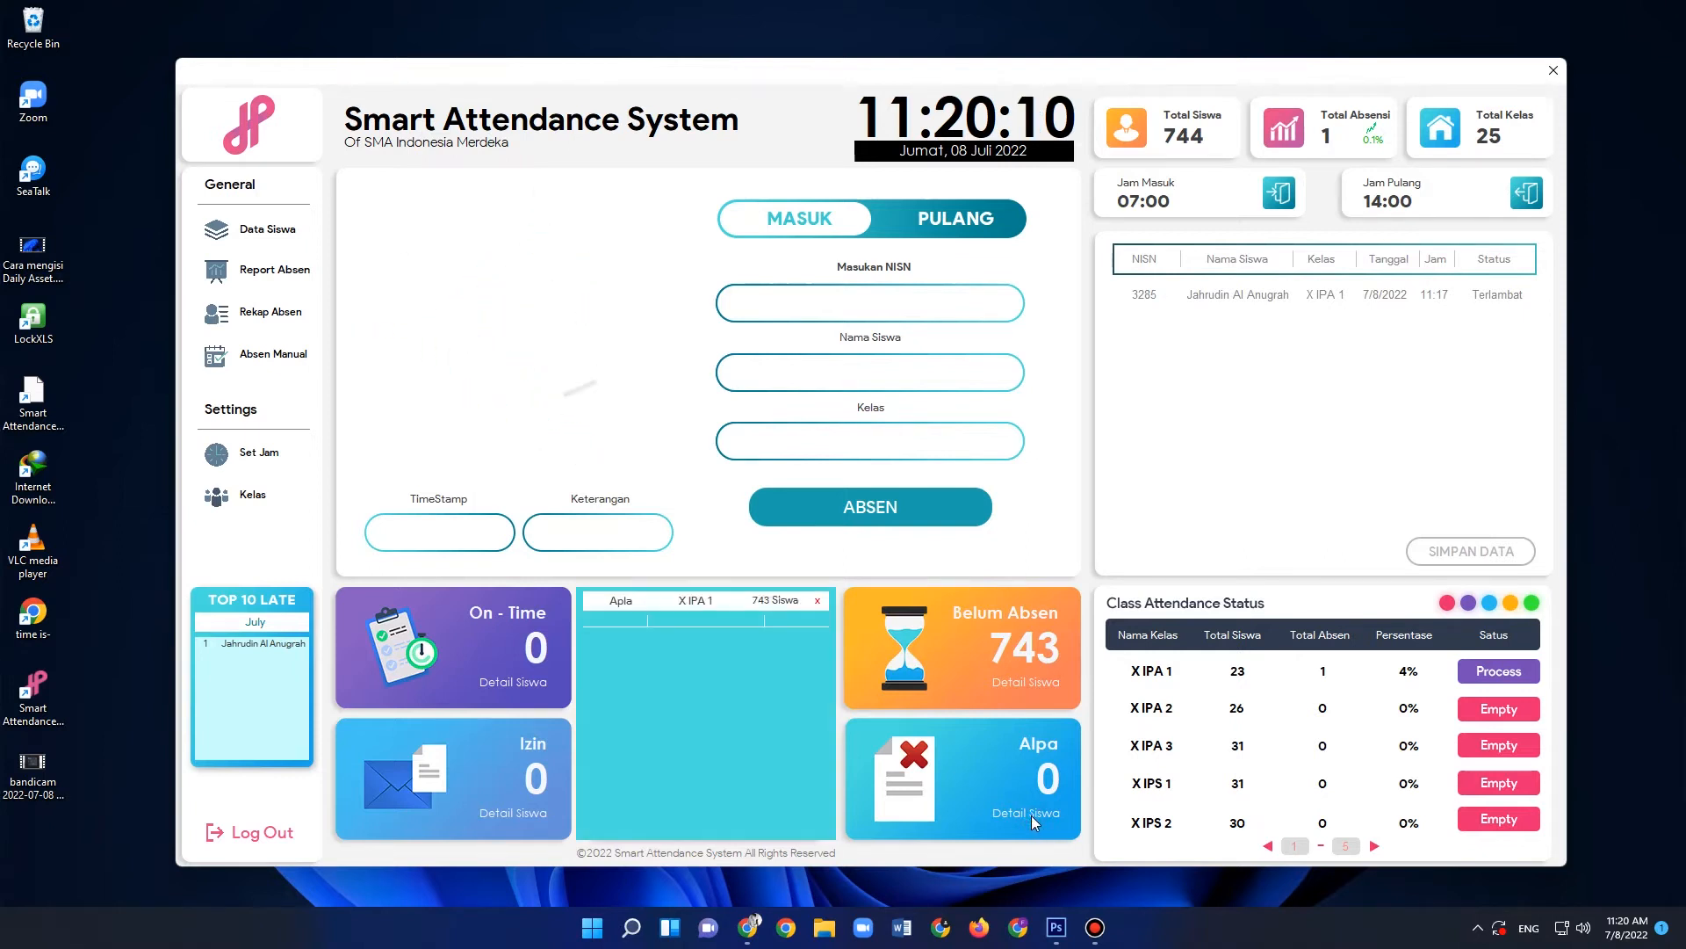
left_click(818, 601)
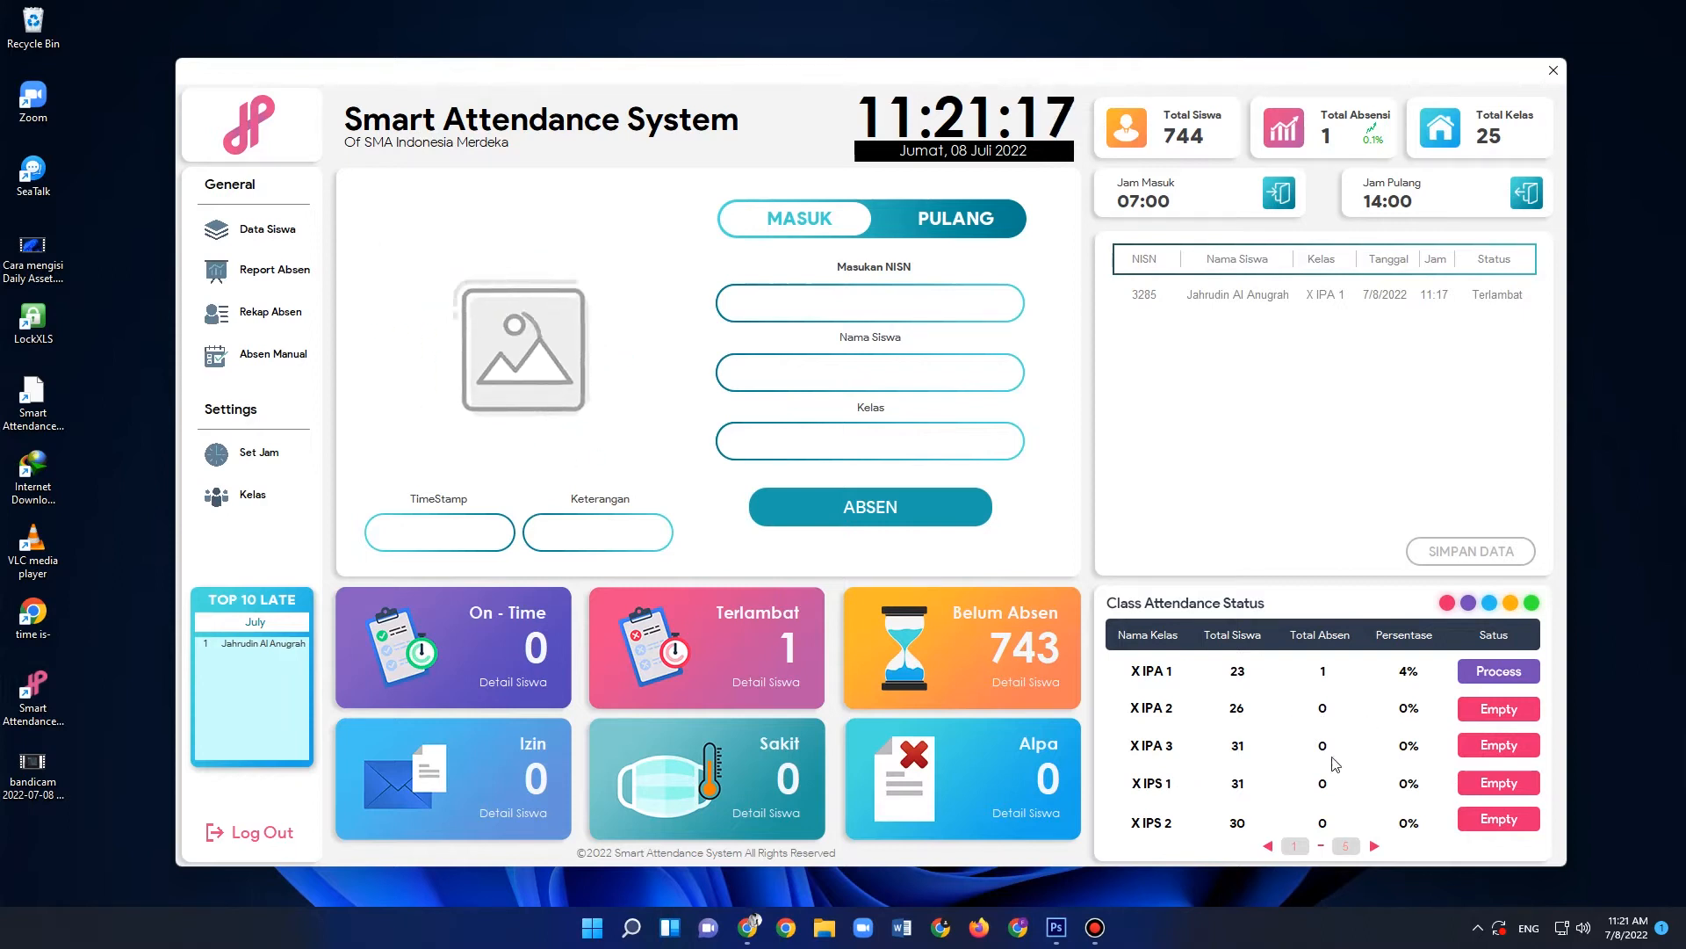
- Page through the Class Attendance Status table to its last page and back to the first
left_click(1375, 848)
left_click(1375, 847)
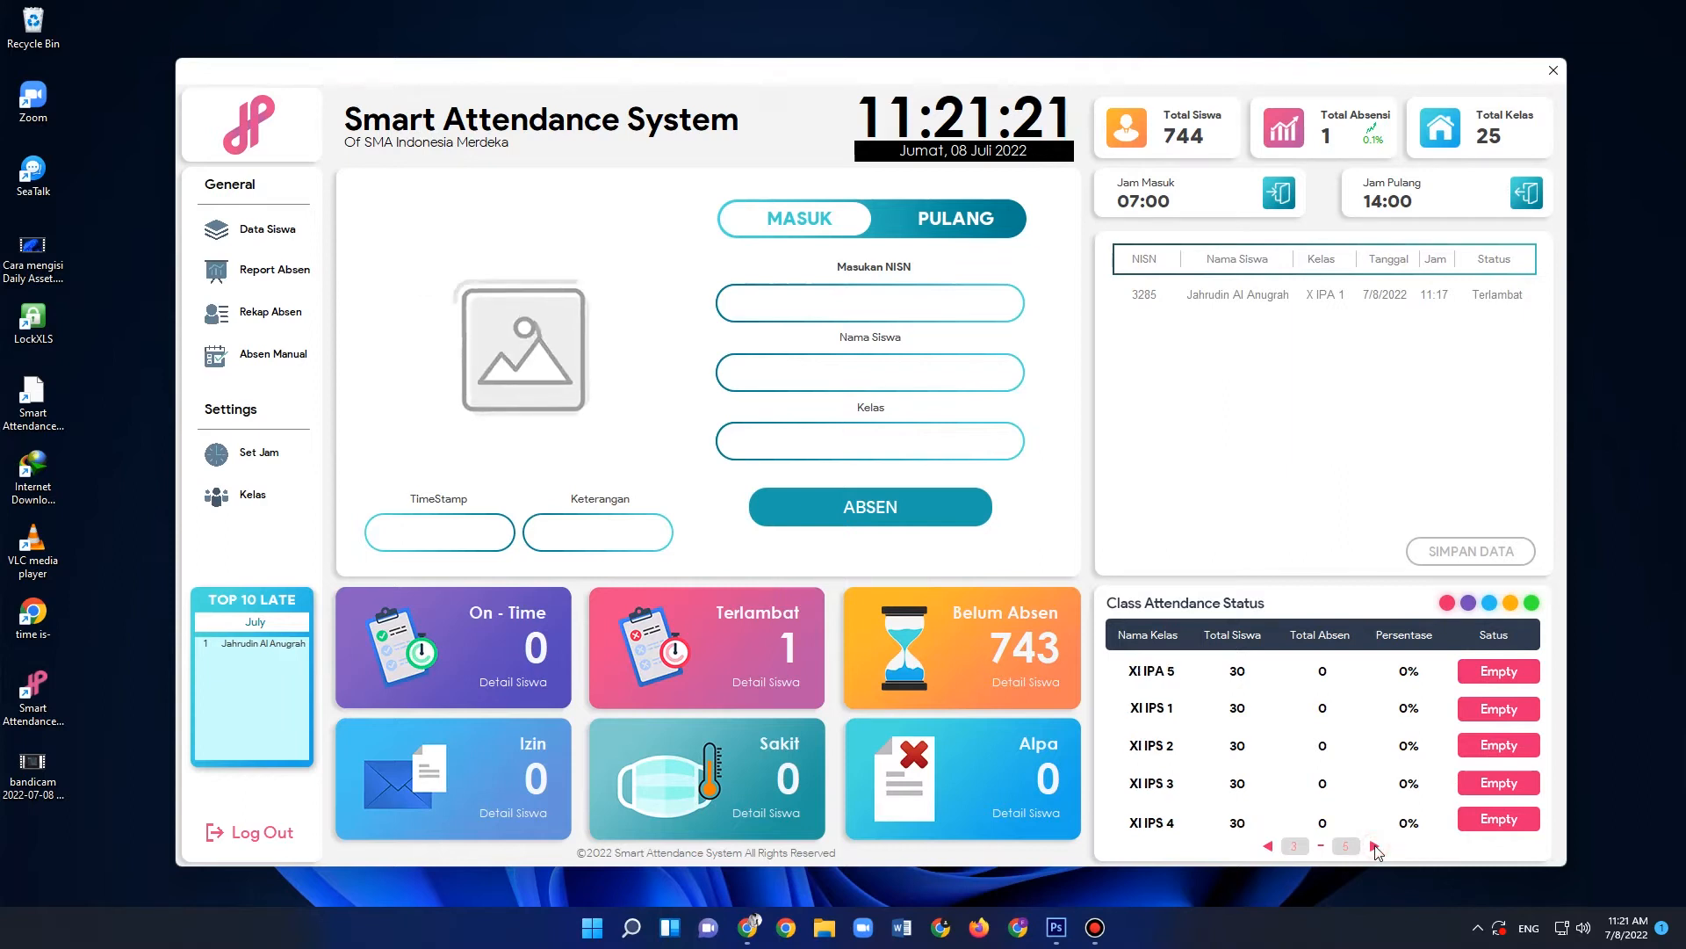
left_click(1376, 848)
left_click(1376, 848)
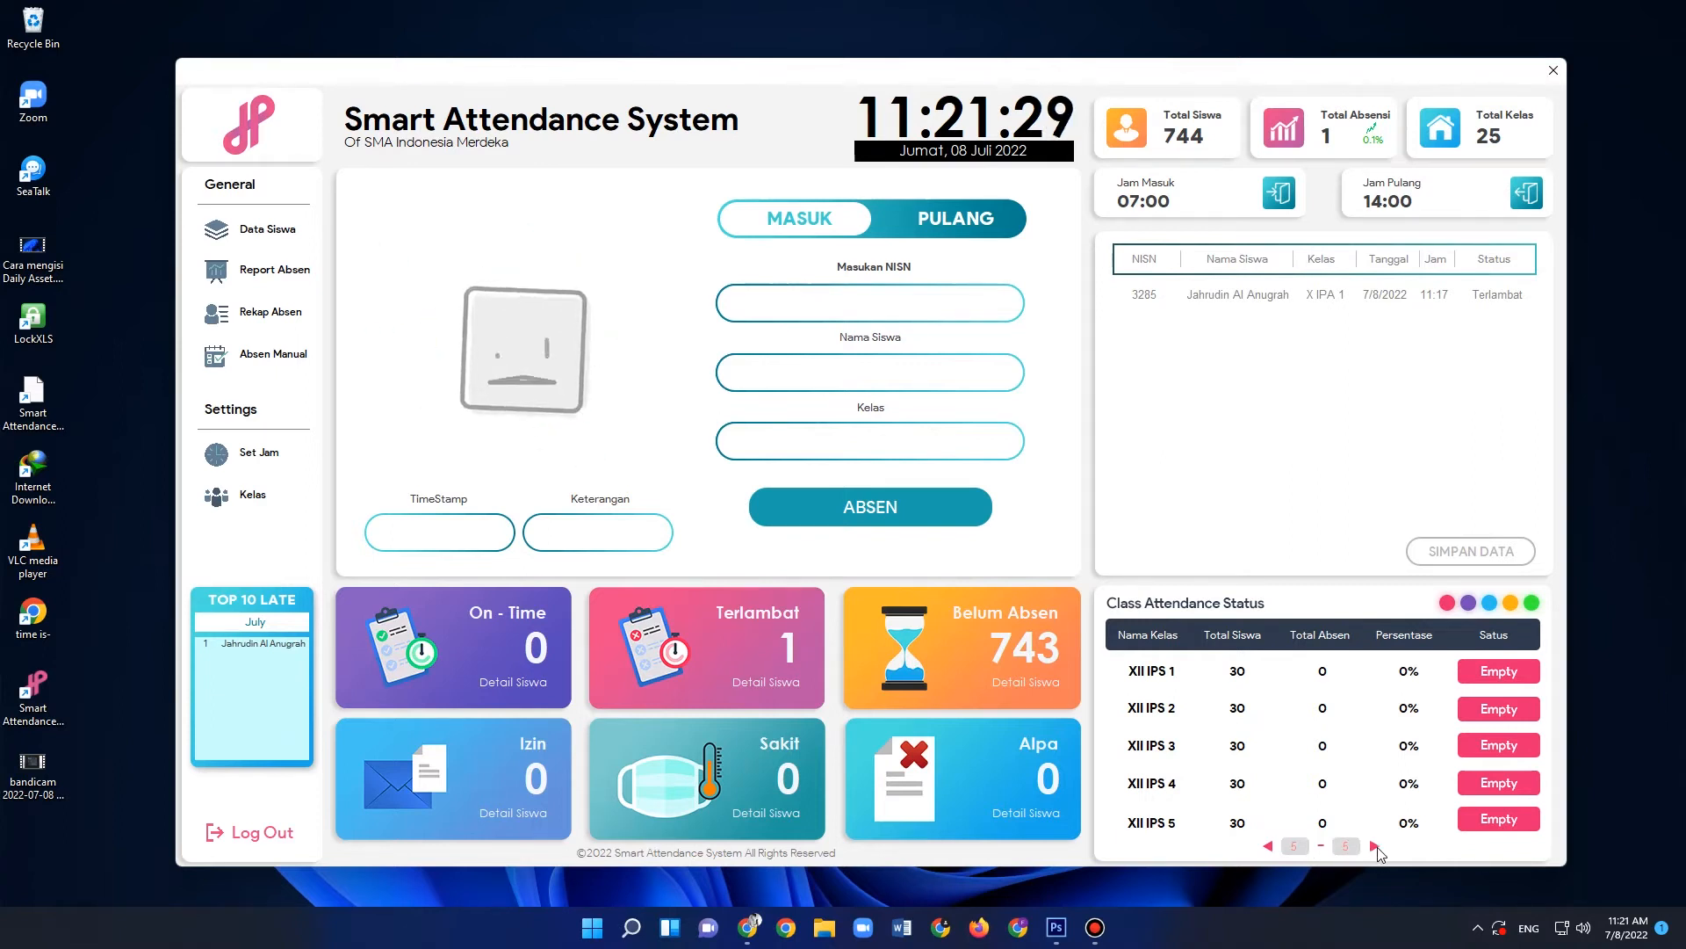
left_click(1270, 847)
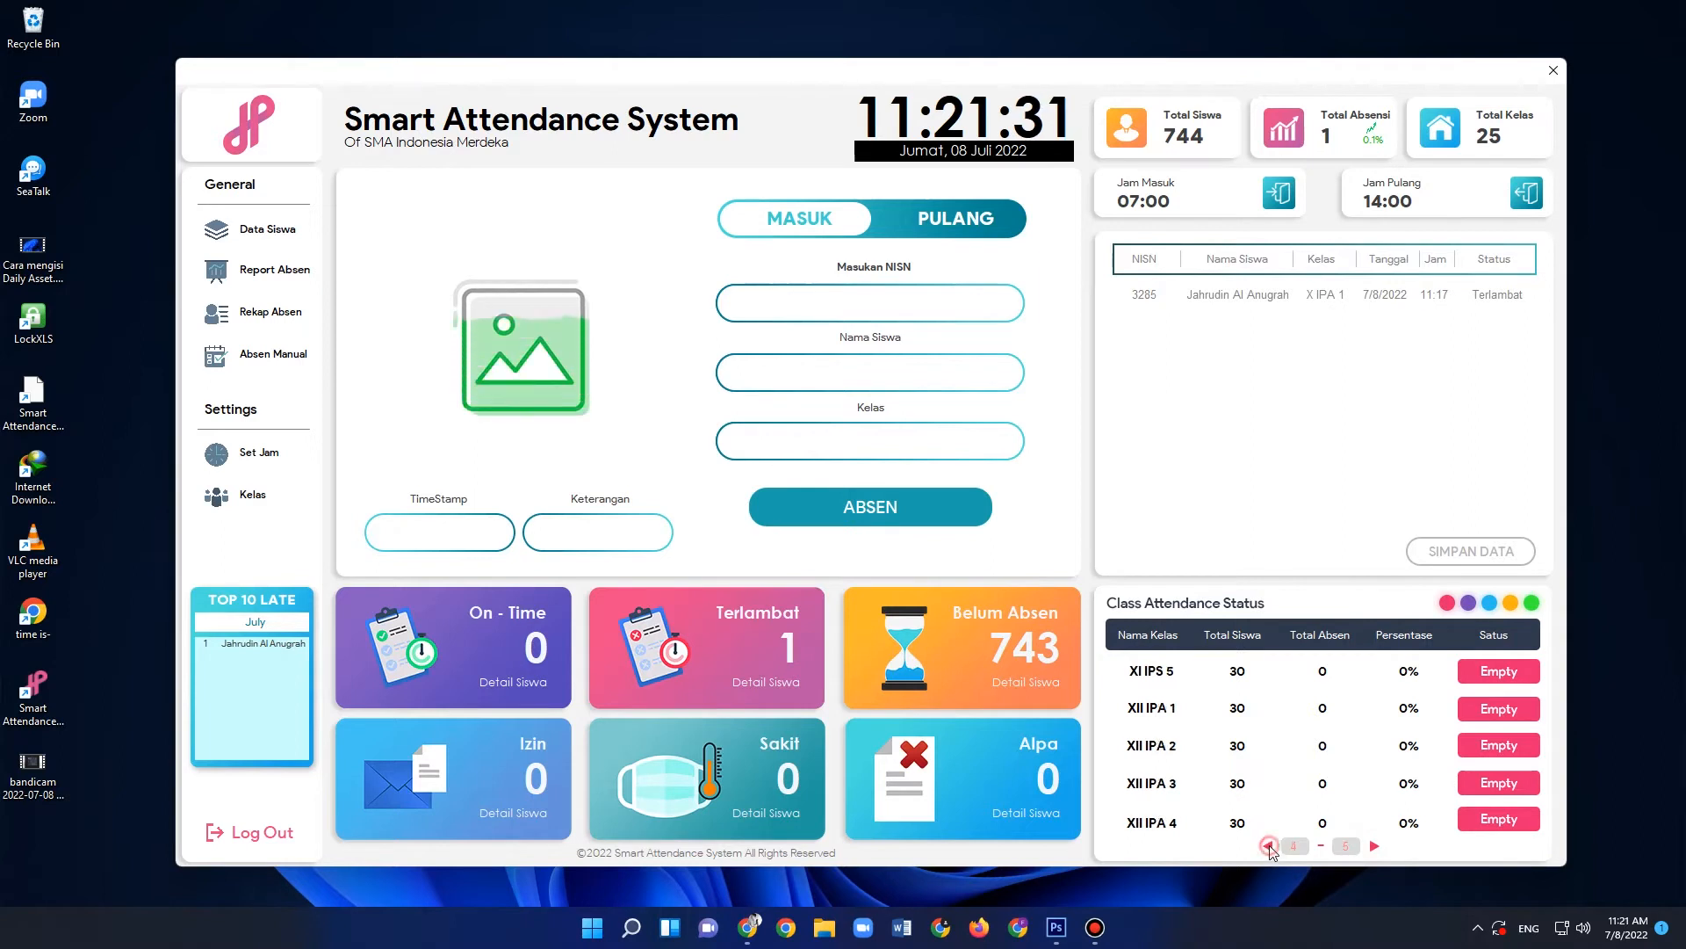
left_click(1269, 849)
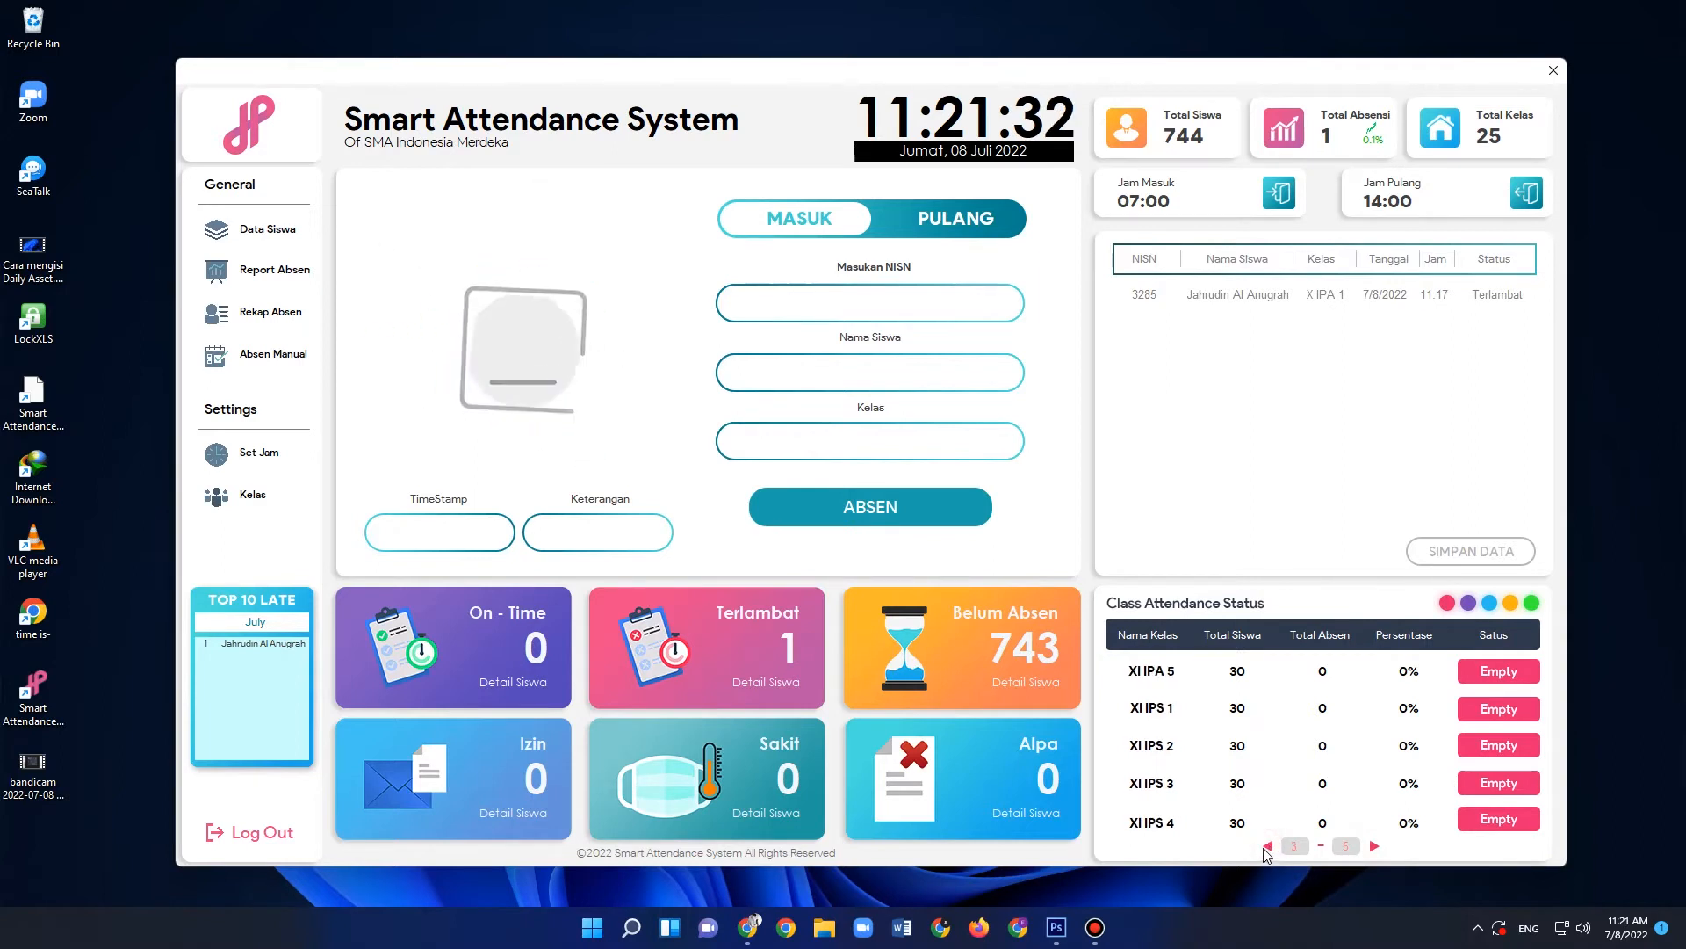
left_click(1268, 848)
left_click(1269, 848)
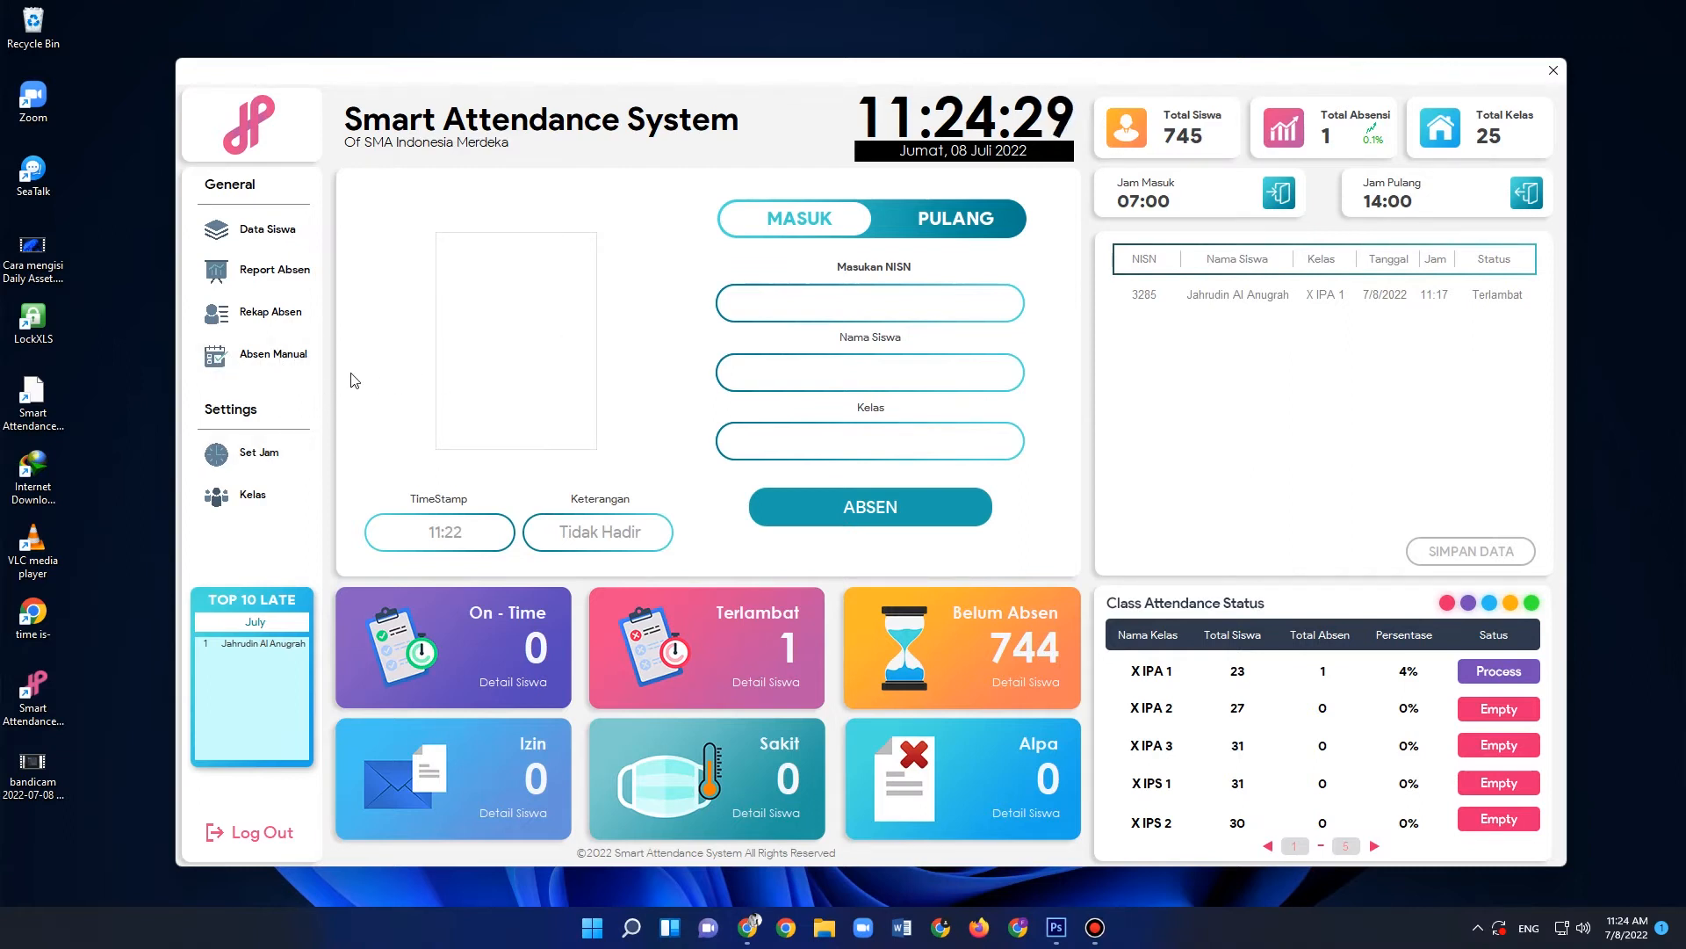
- Open the manual attendance form and load the X IPA 2 student's data by entering the student's NISN
left_click(298, 358)
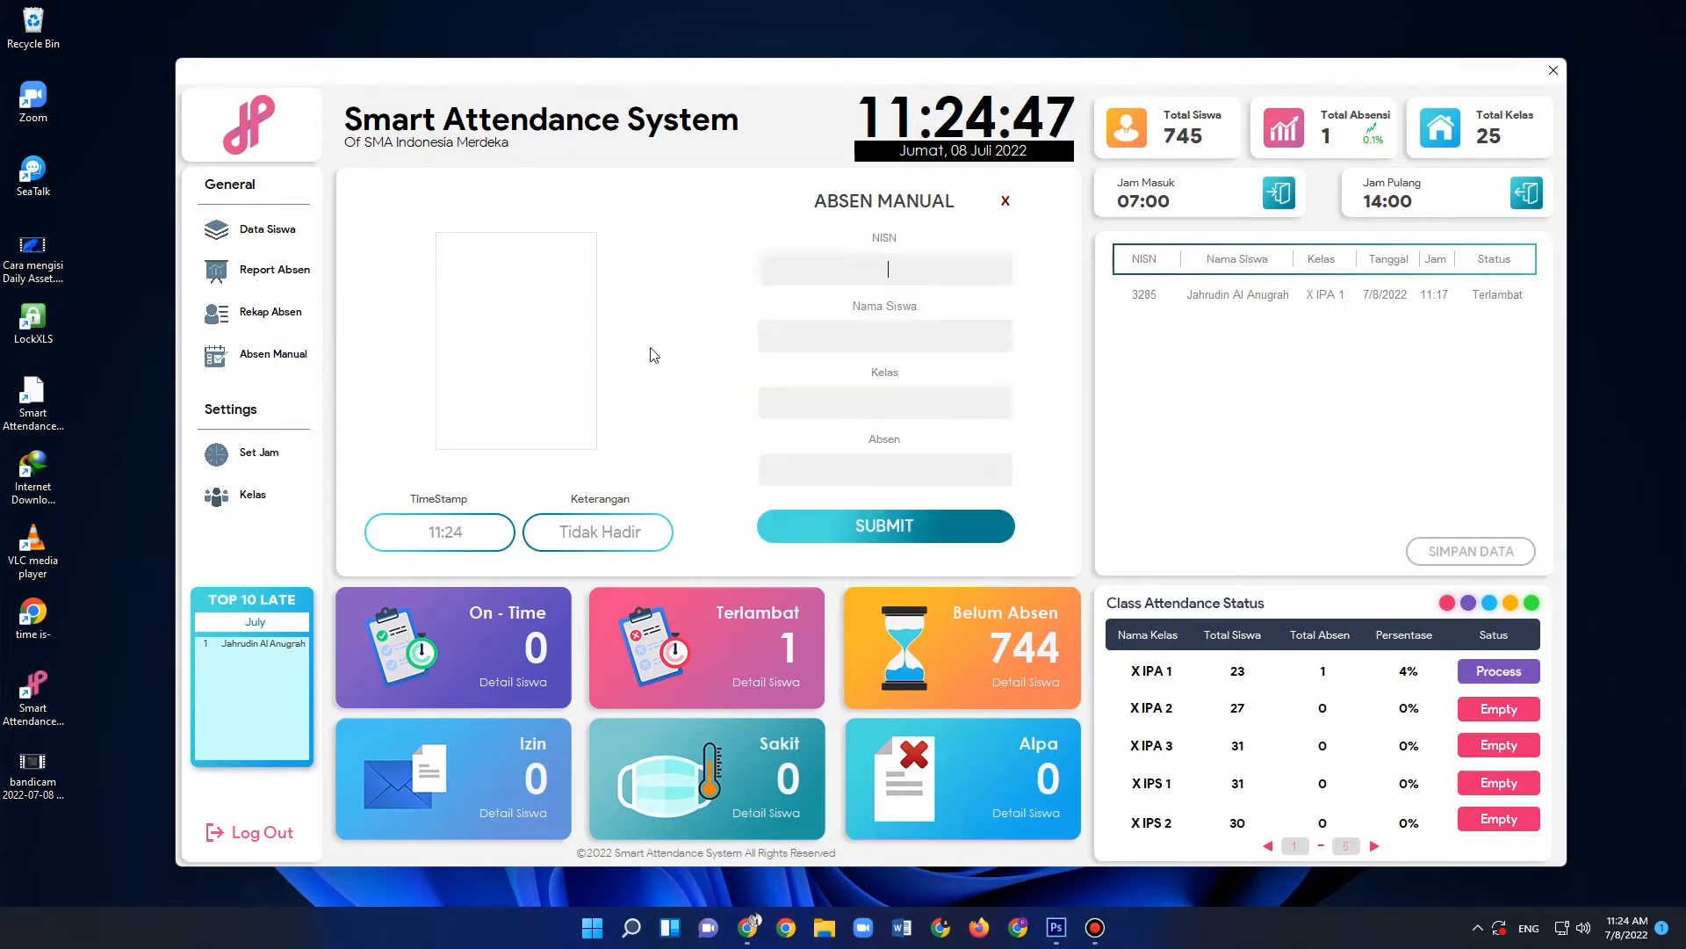
type("3")
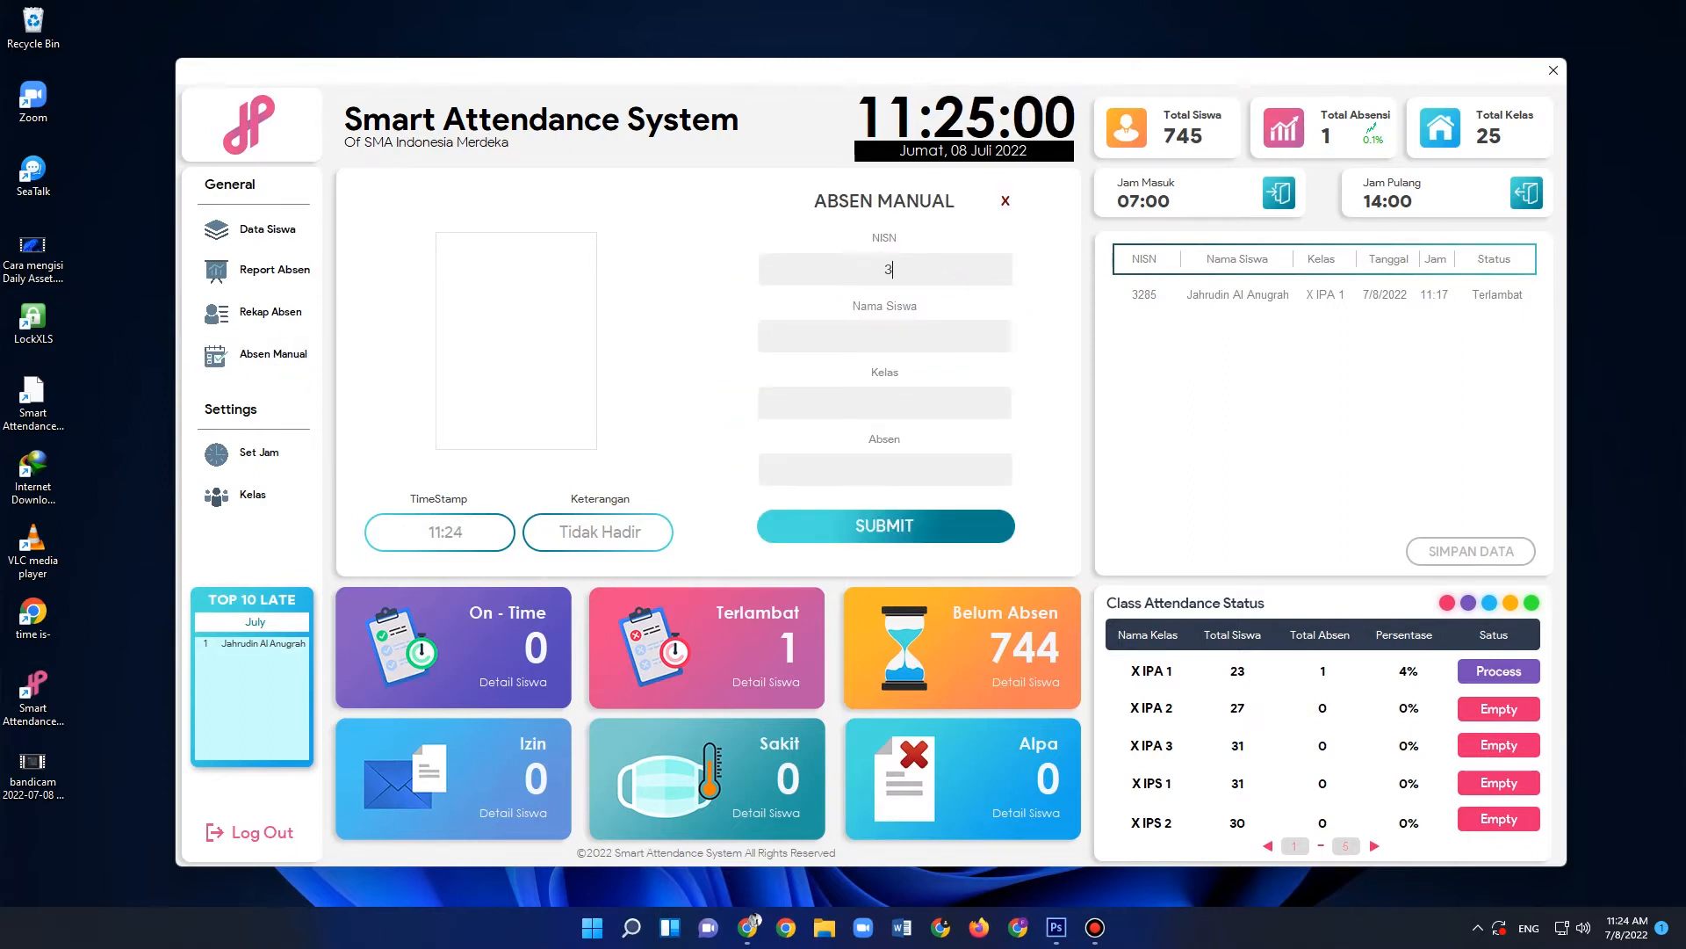
type("221")
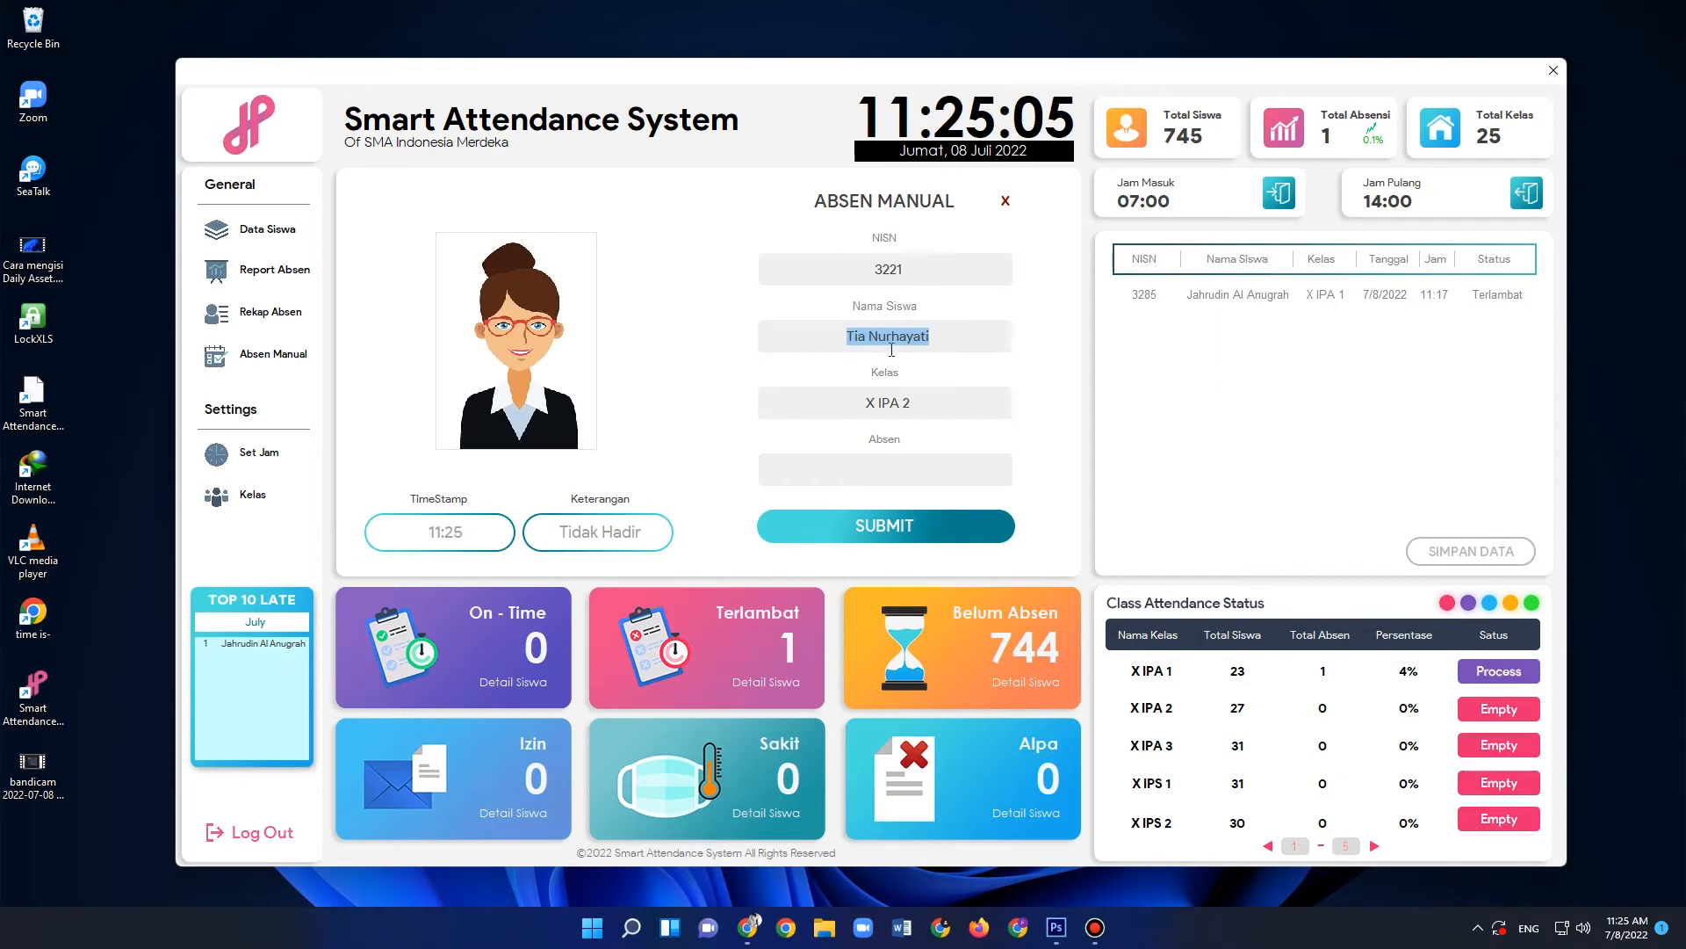
left_click(891, 335)
- Set the student's Absen value to I, submit the manual attendance and dismiss the save message
left_click(917, 465)
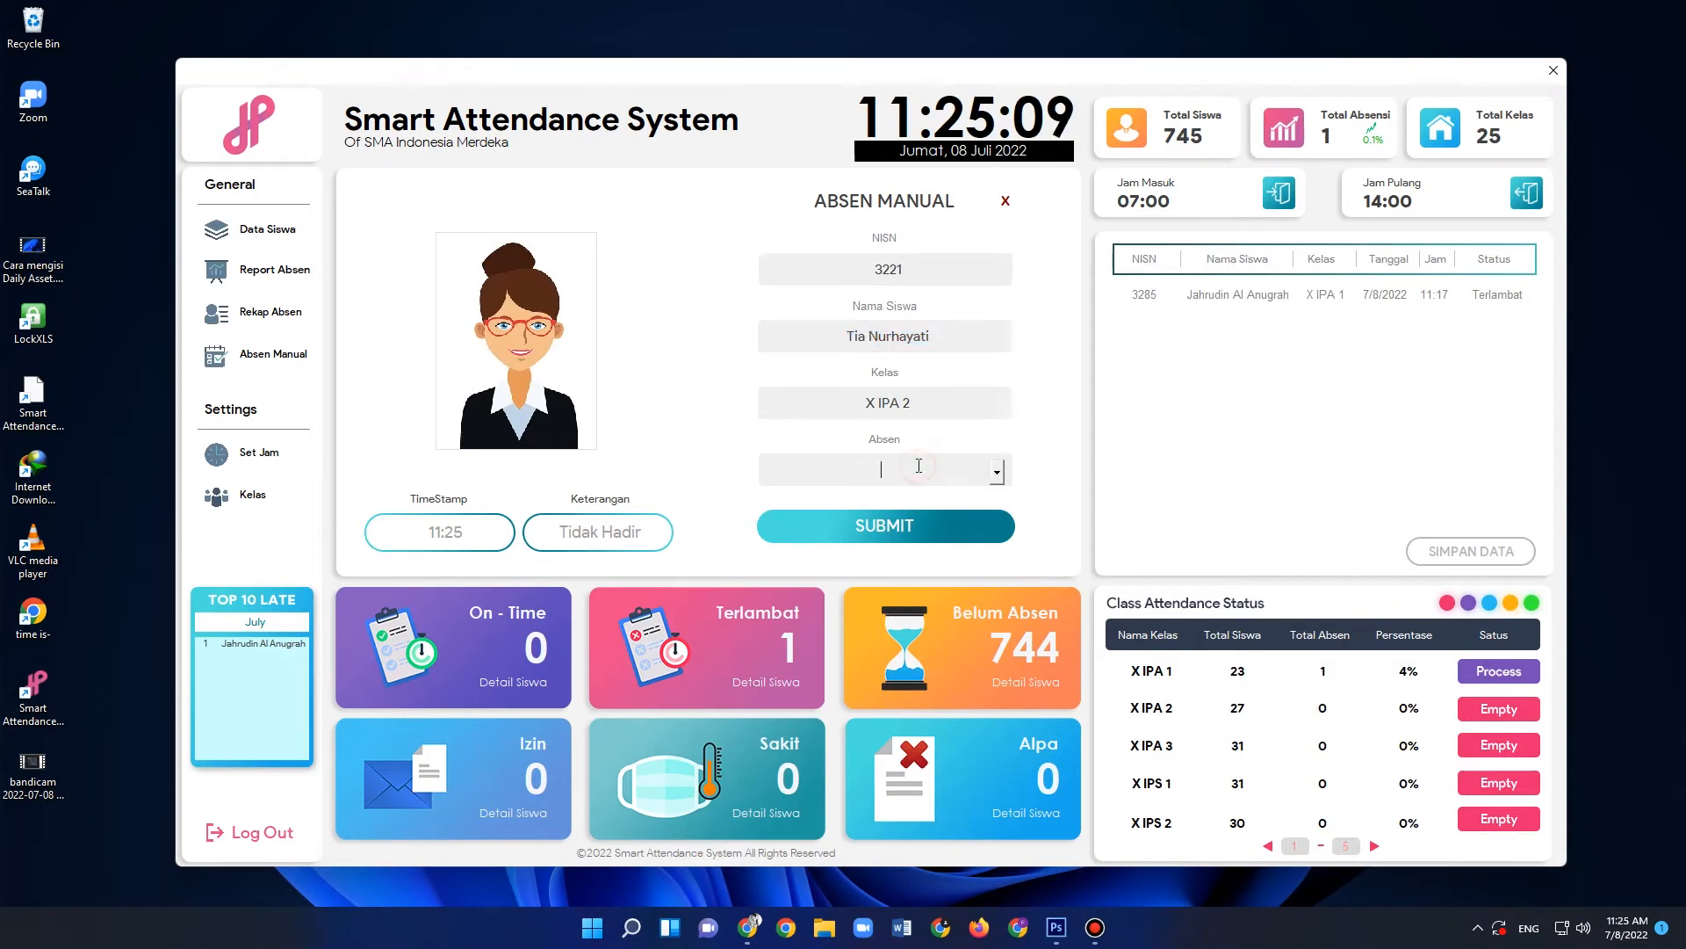
left_click(999, 475)
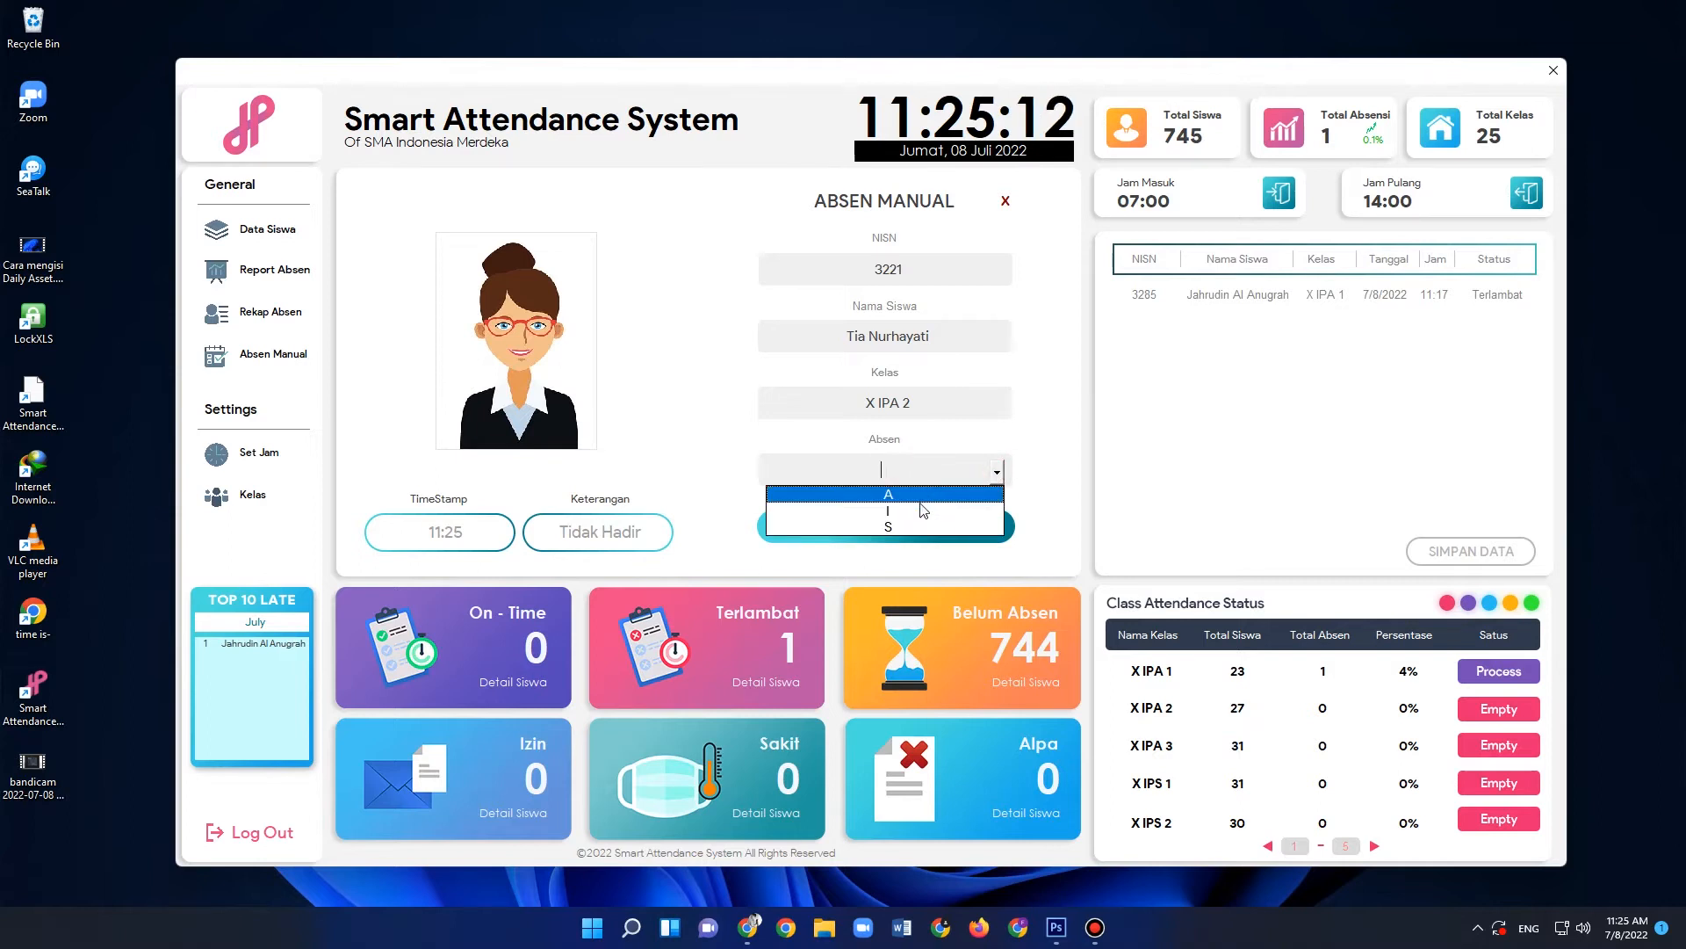
left_click(913, 512)
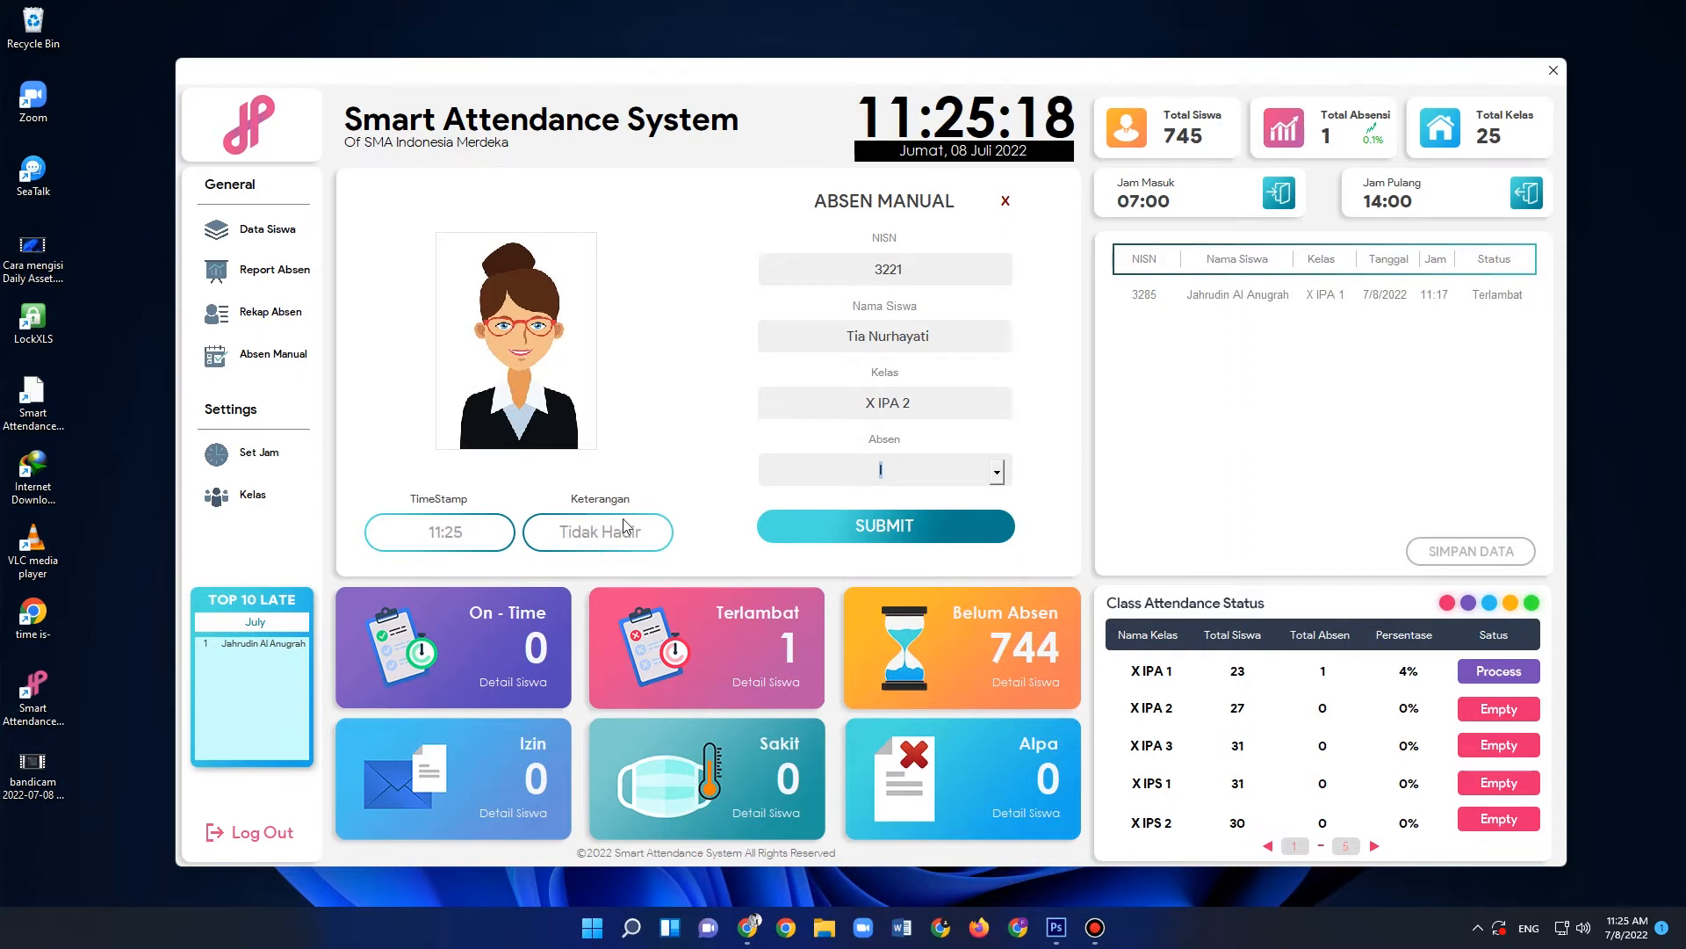
left_click(891, 461)
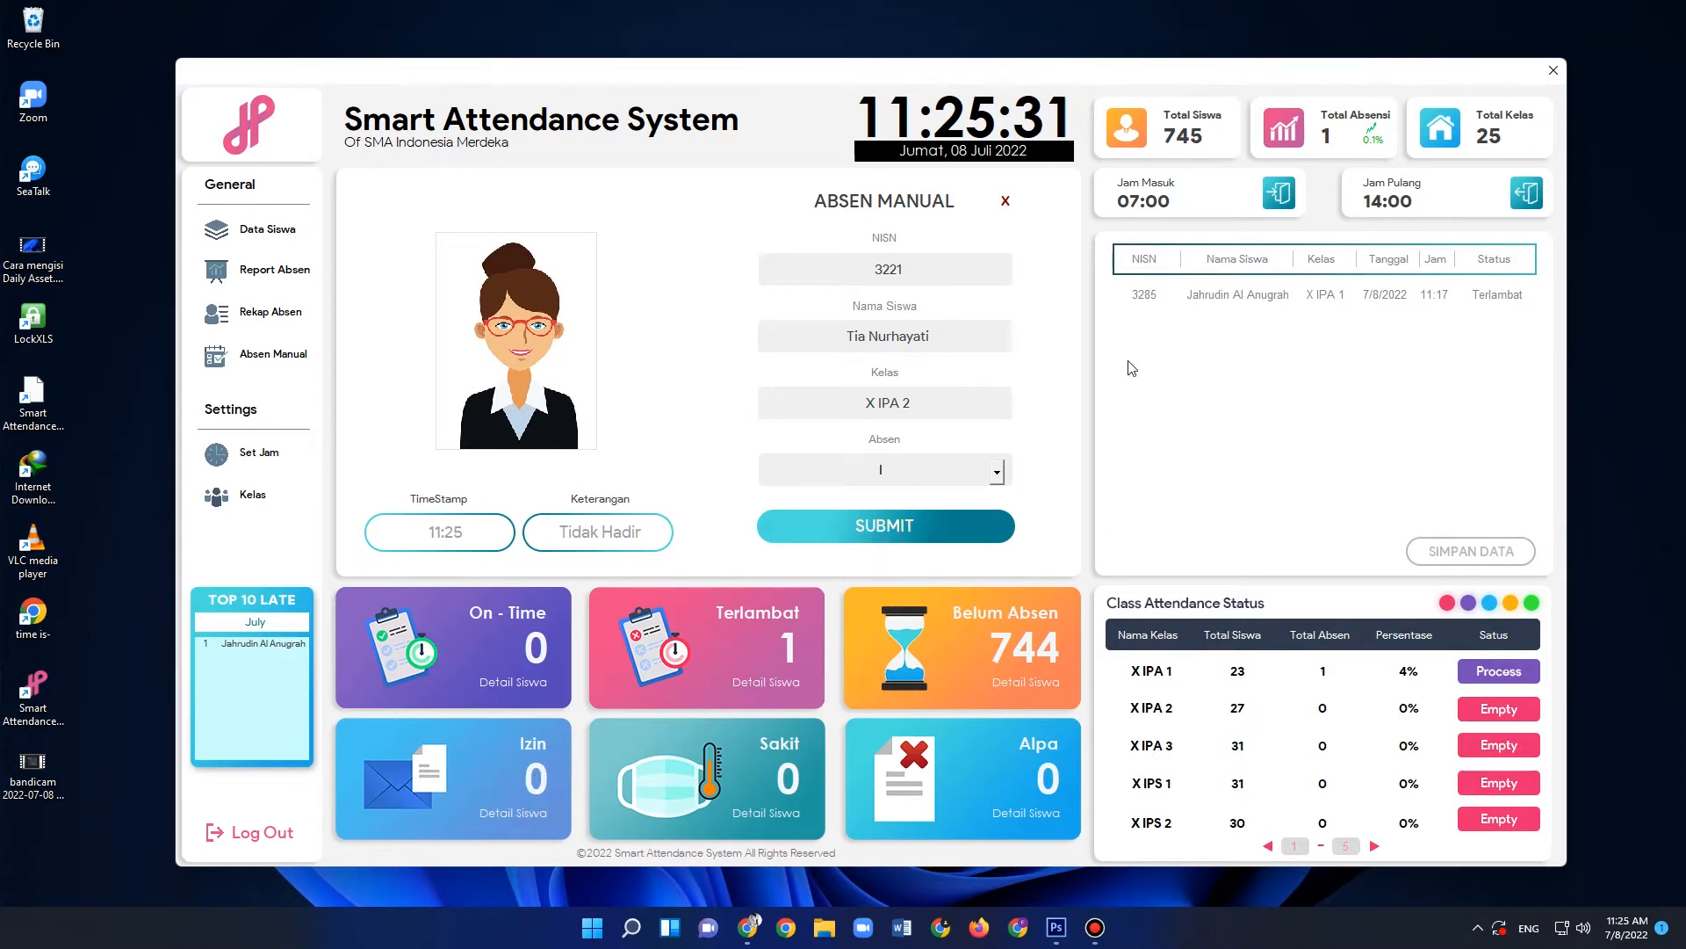
left_click(887, 532)
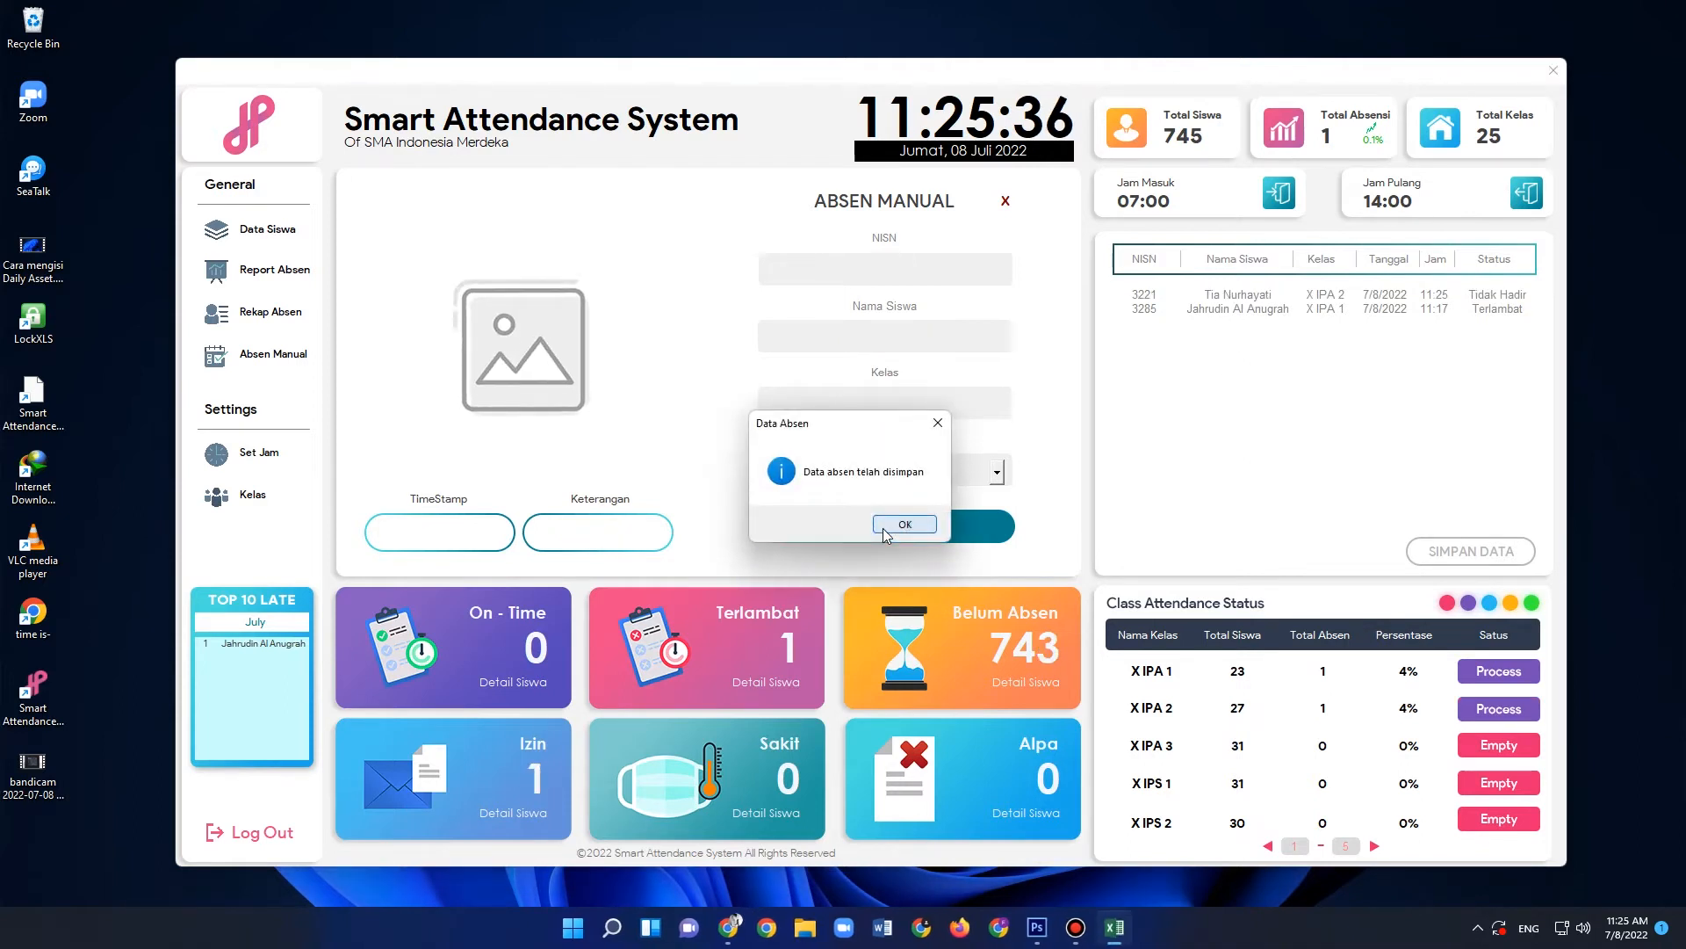
left_click(902, 526)
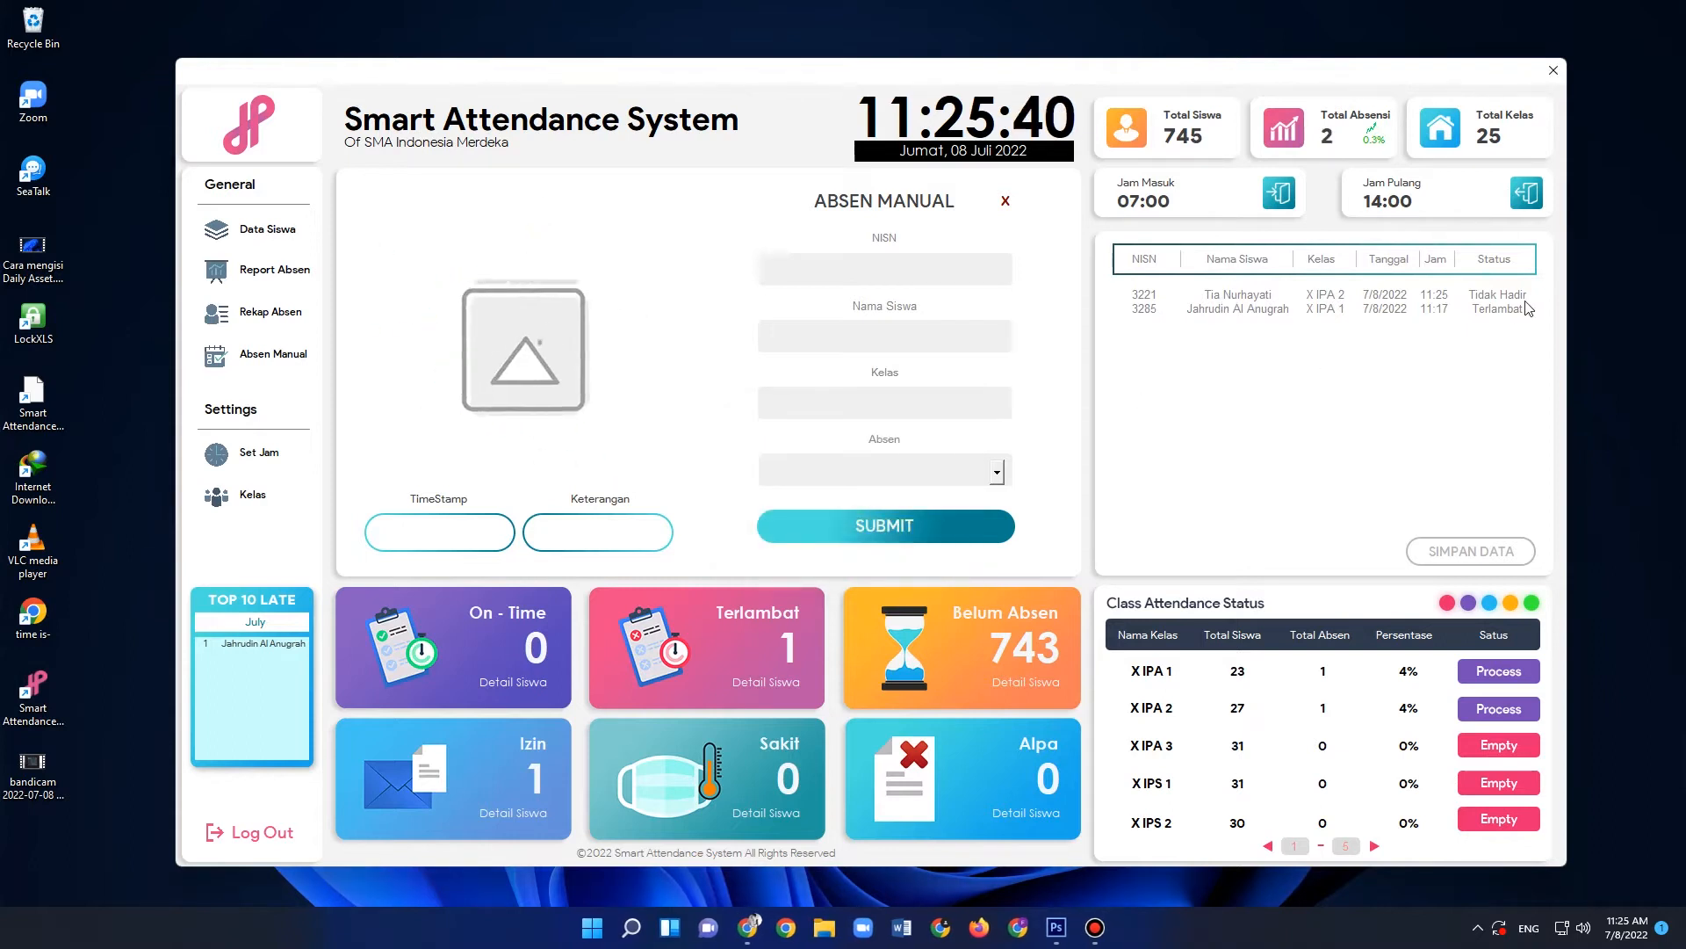
- Check the Izin student details, close the list and exit the manual attendance form
left_click(516, 816)
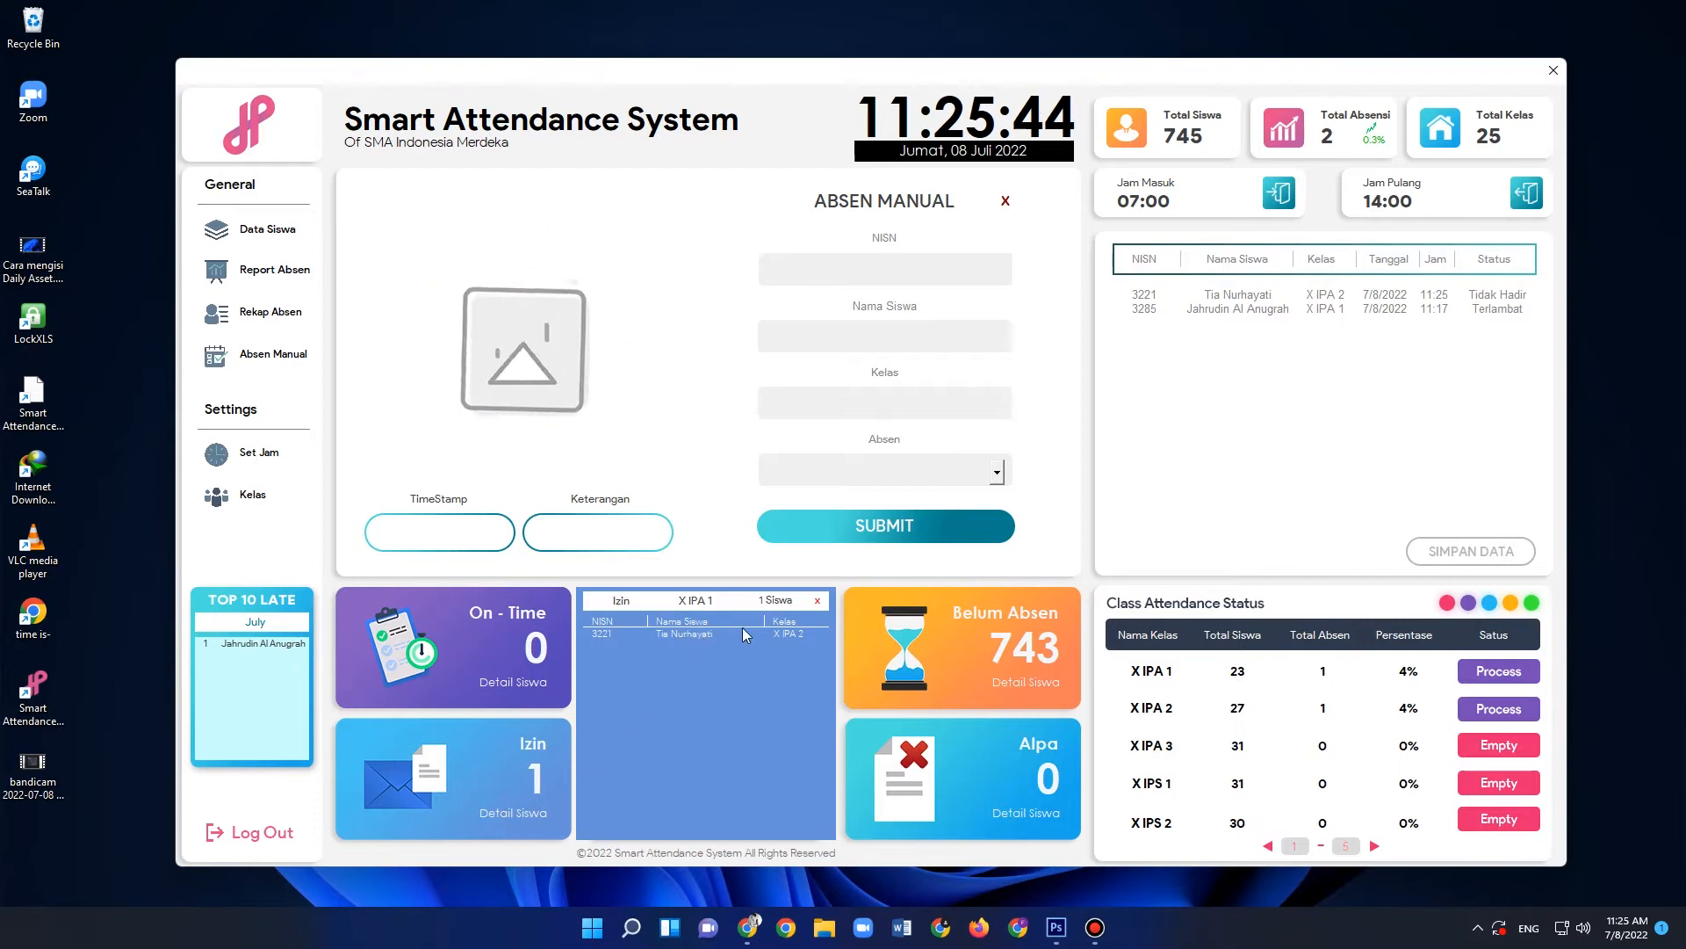
left_click(819, 602)
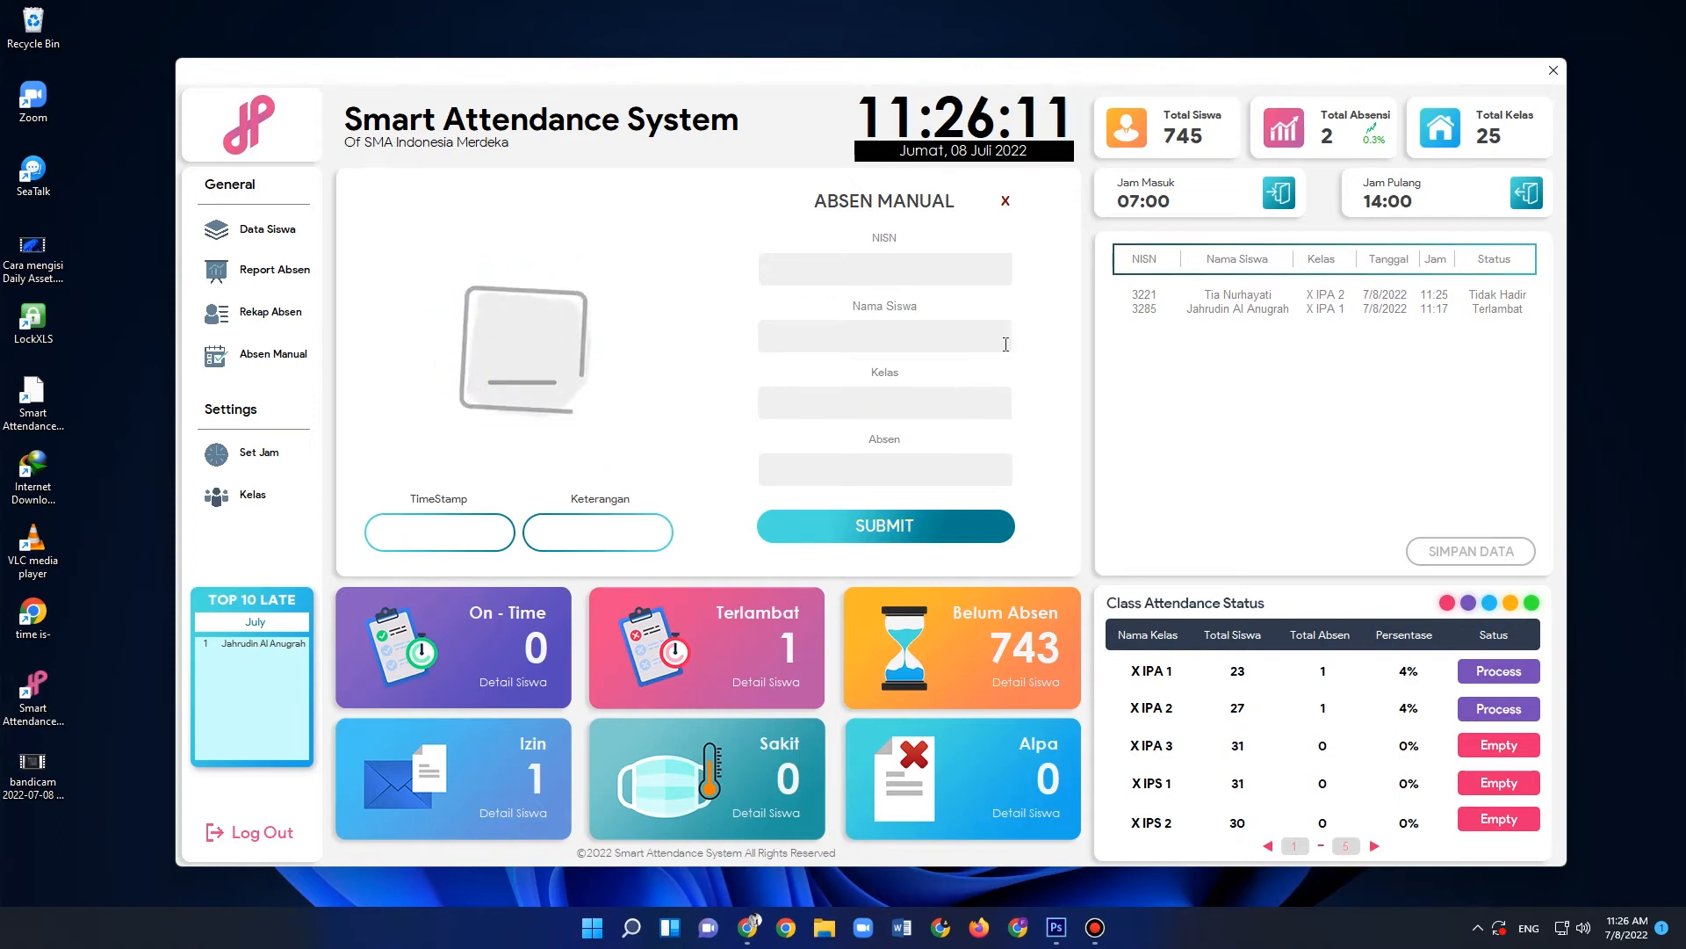
left_click(1006, 202)
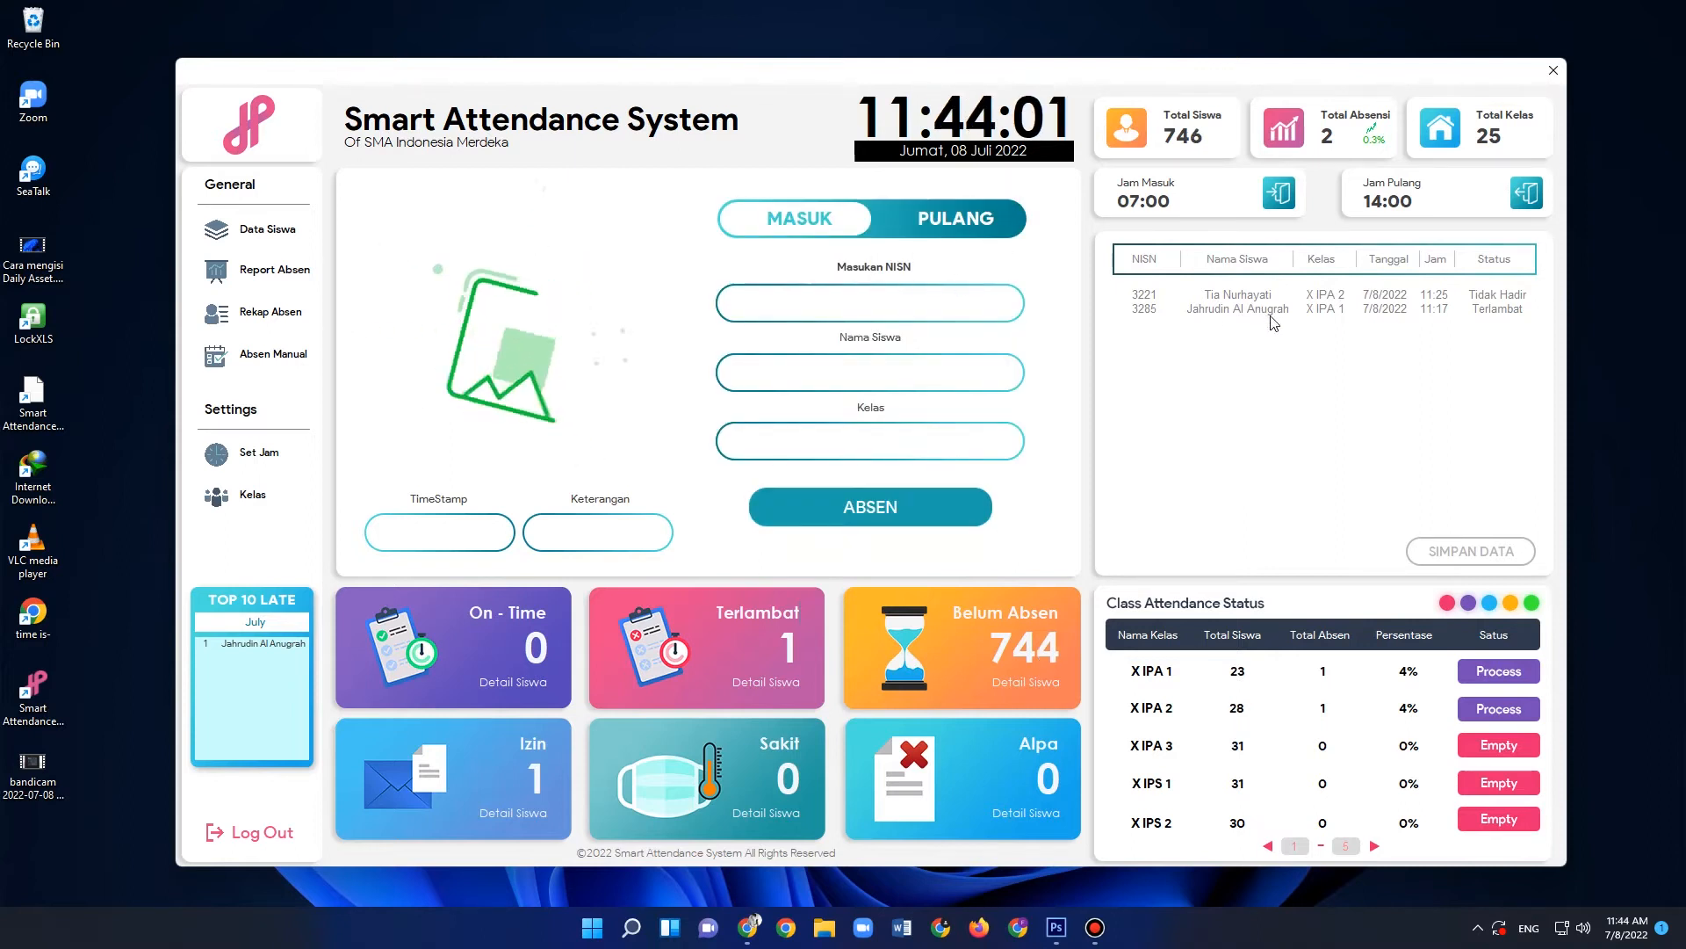
- Try to record a second Masuk attendance for the X IPA 1 student by NISN and dismiss the message
left_click(899, 306)
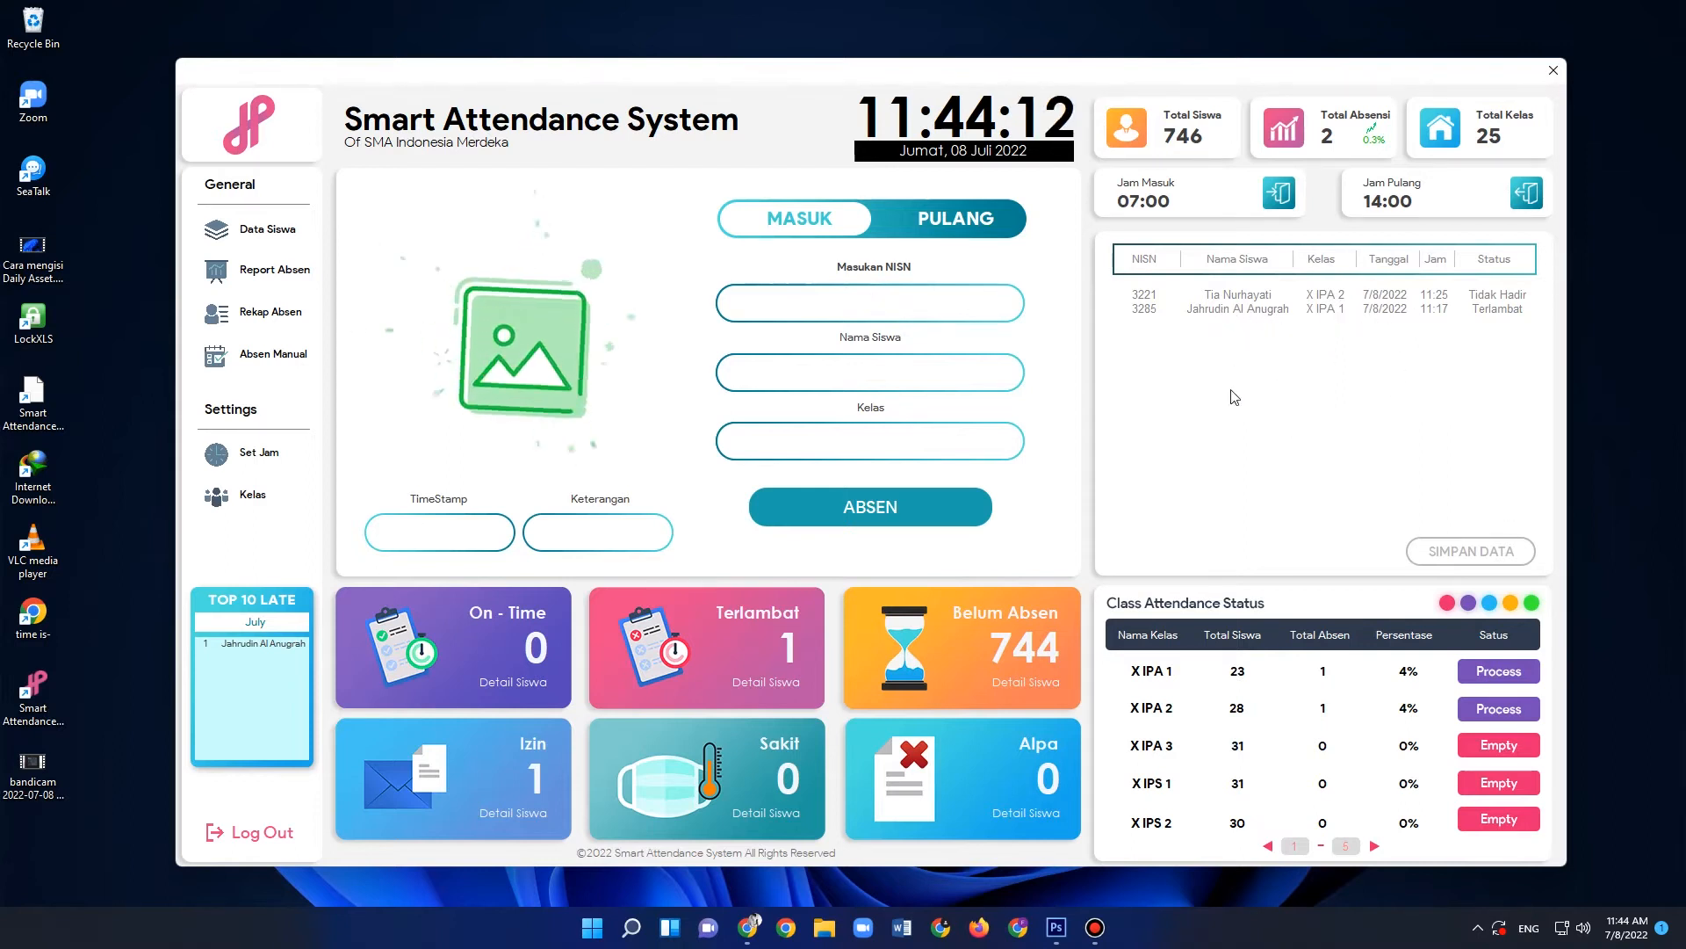
left_click(912, 316)
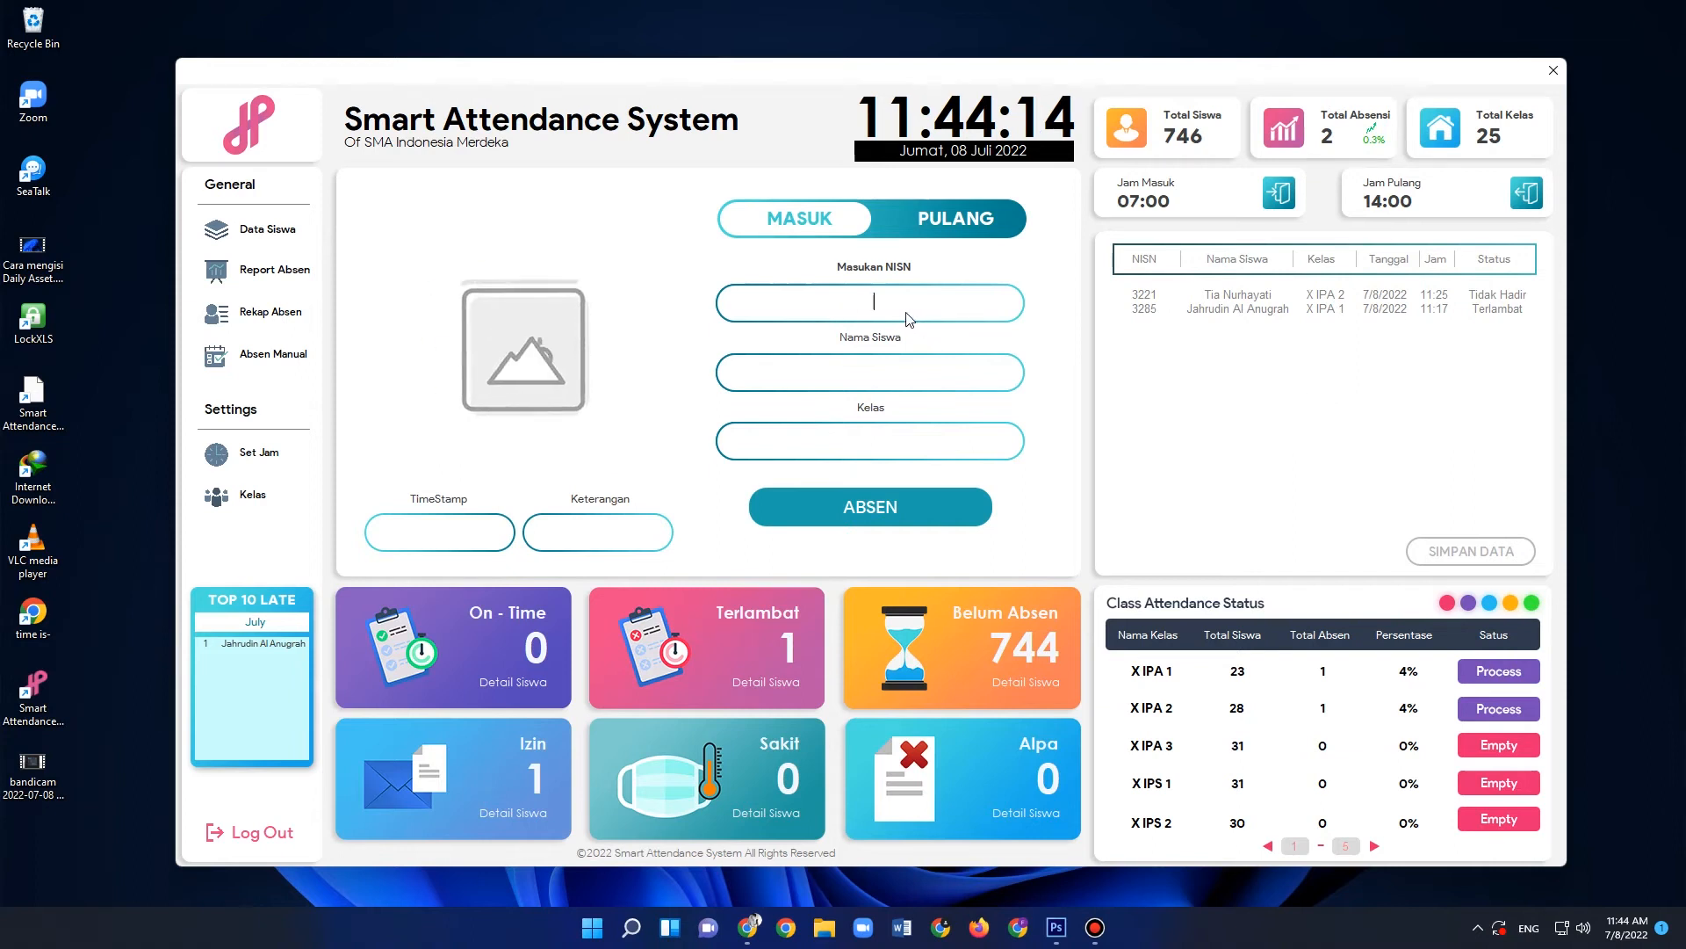
type("3285")
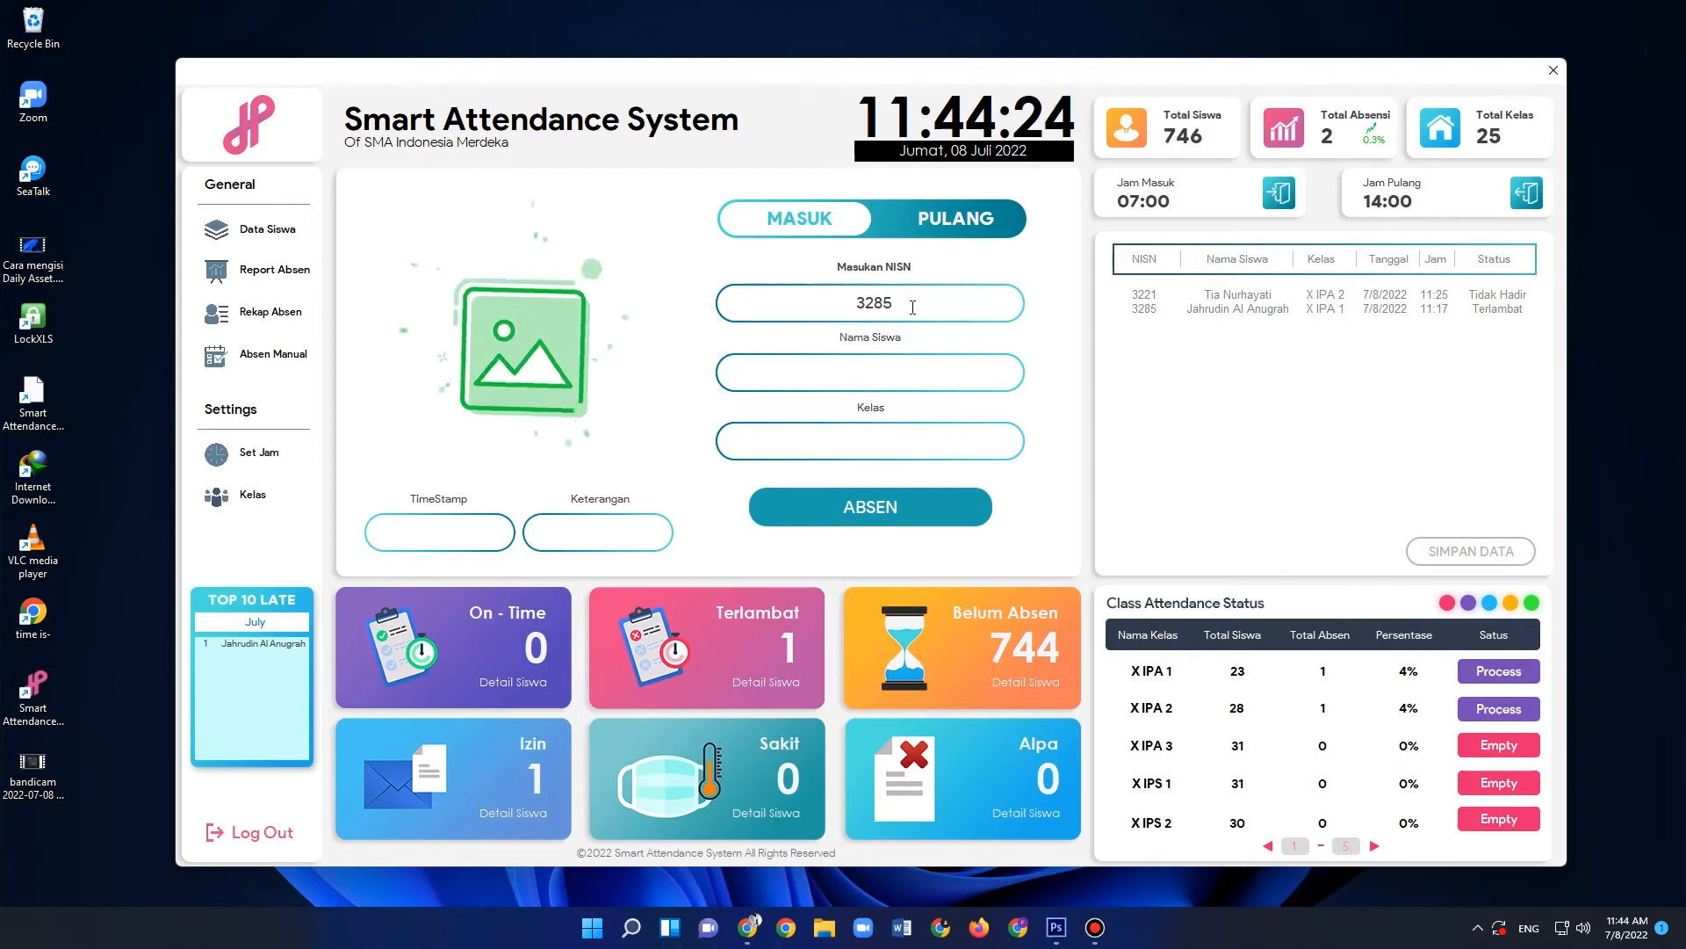
key("Return")
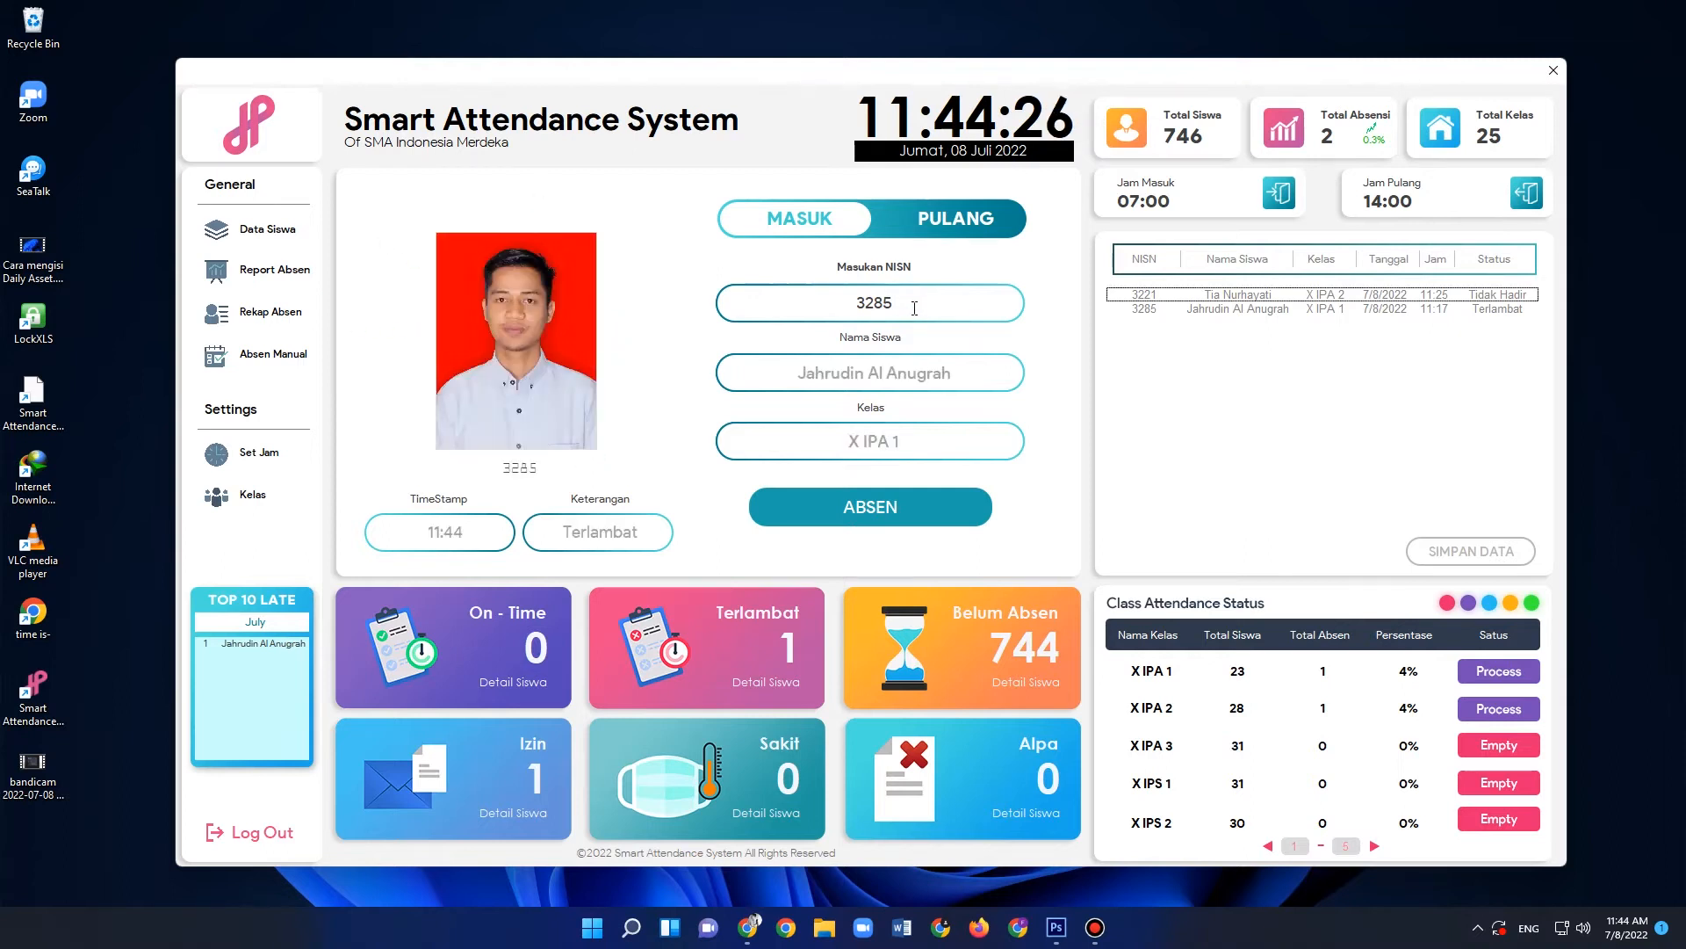
left_click(889, 508)
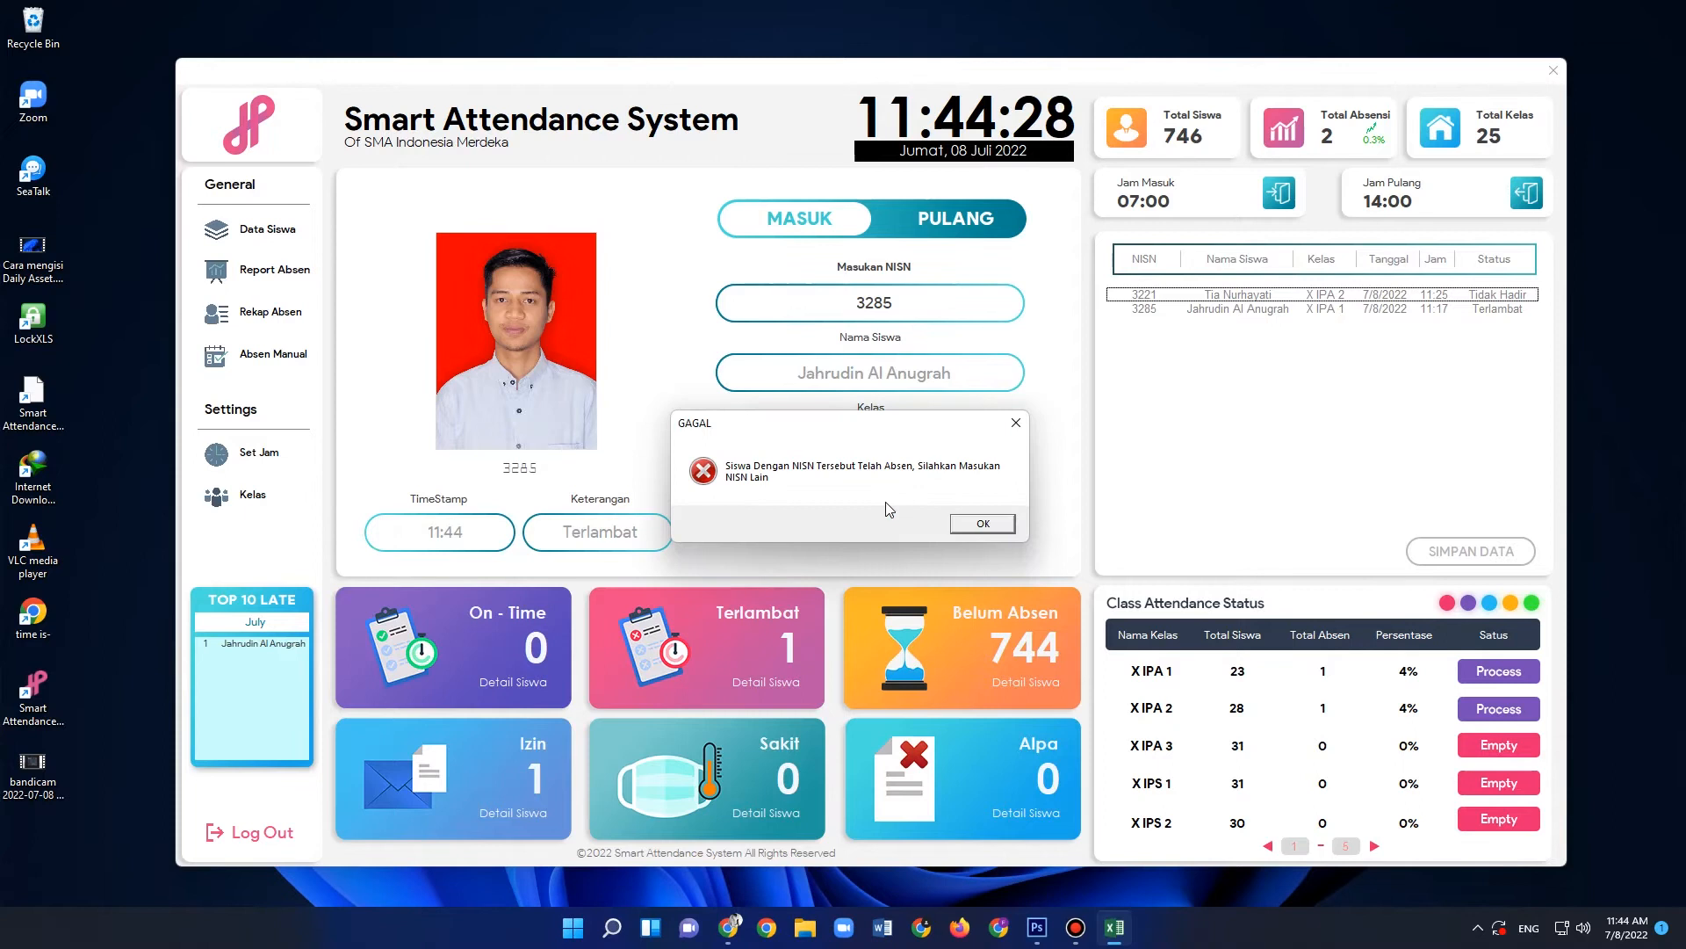
key("Return")
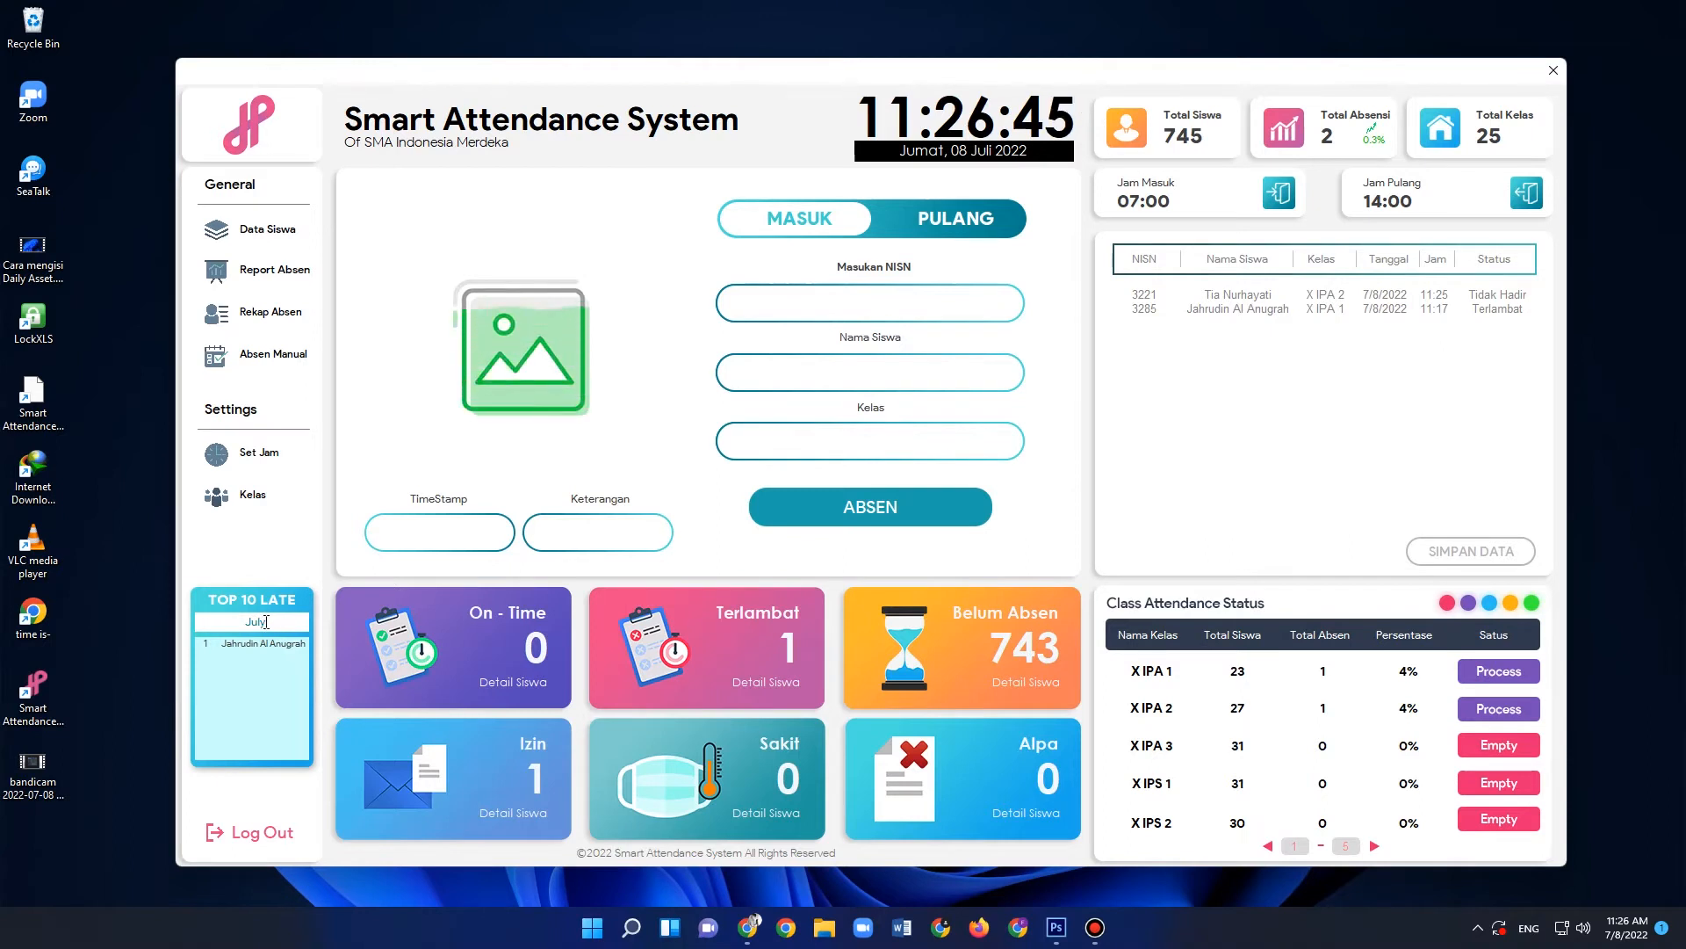
- View the Top 10 Late list for January and return it to July
left_click(301, 625)
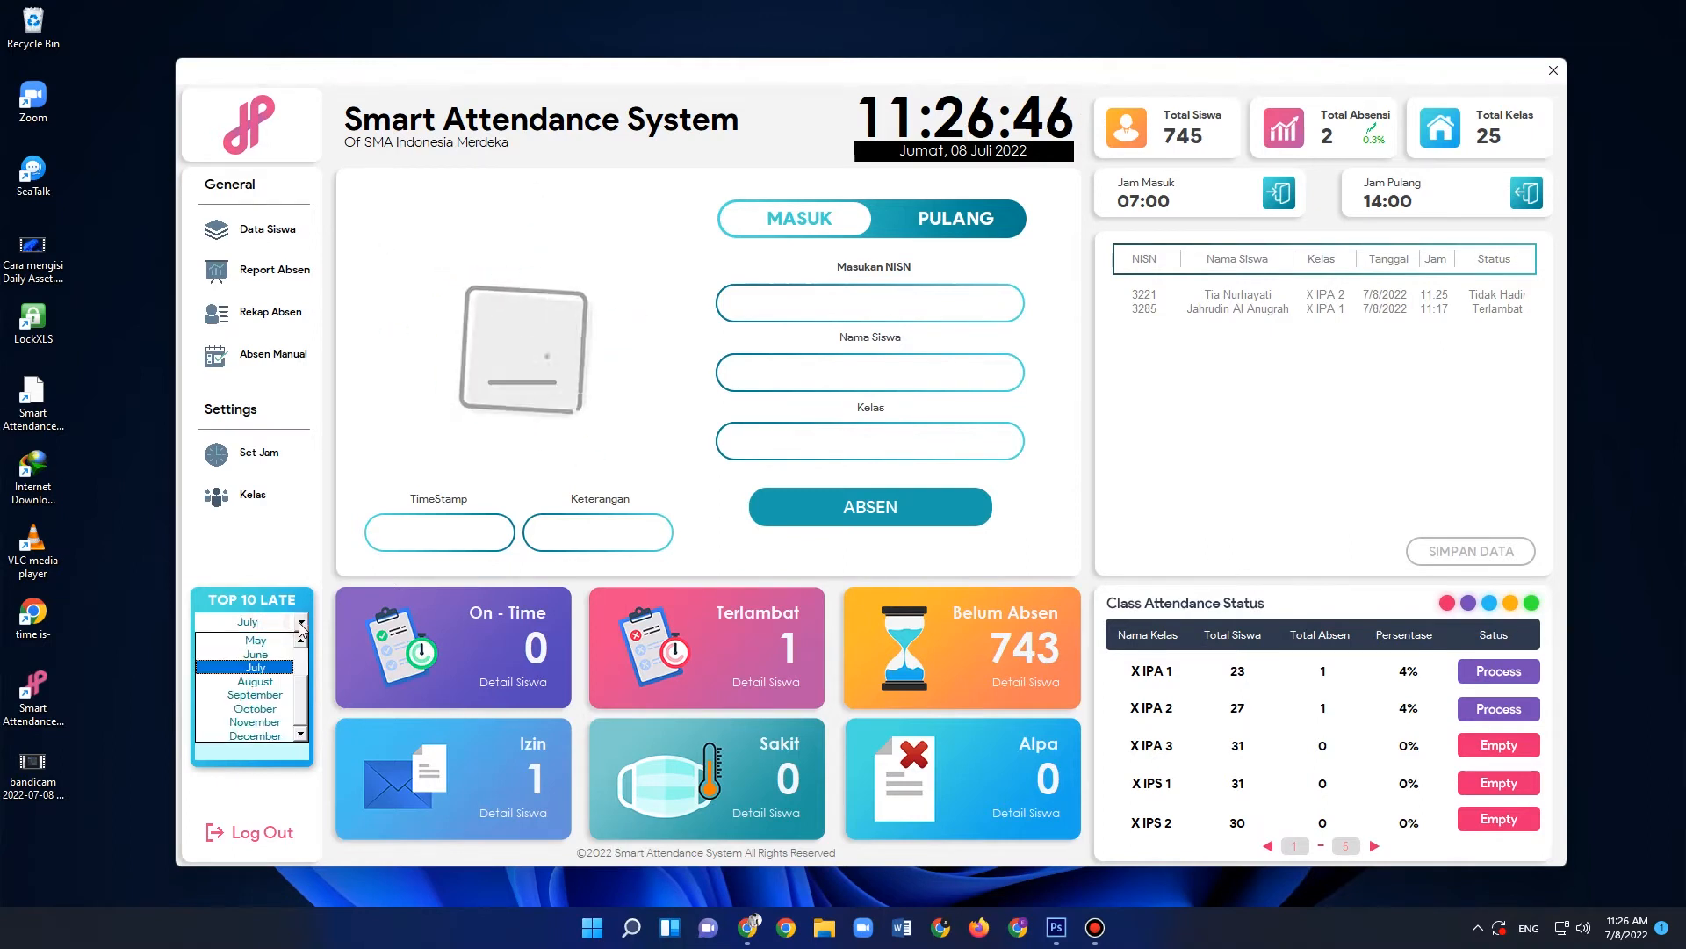
left_click_drag(302, 689, 305, 652)
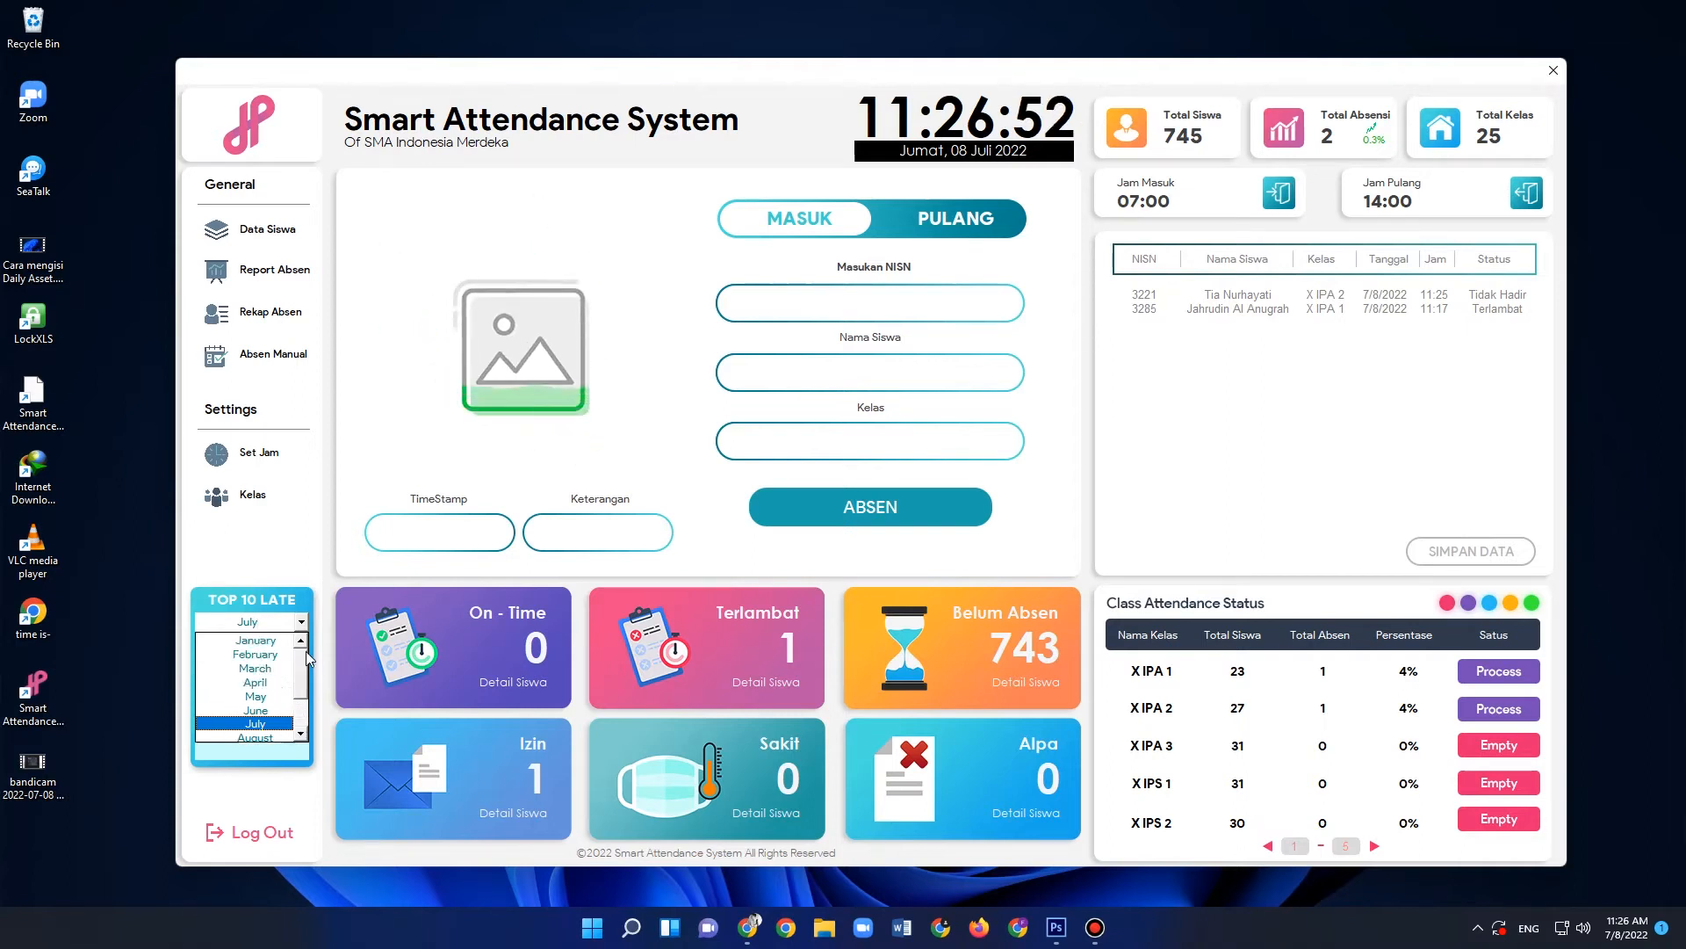
left_click(262, 641)
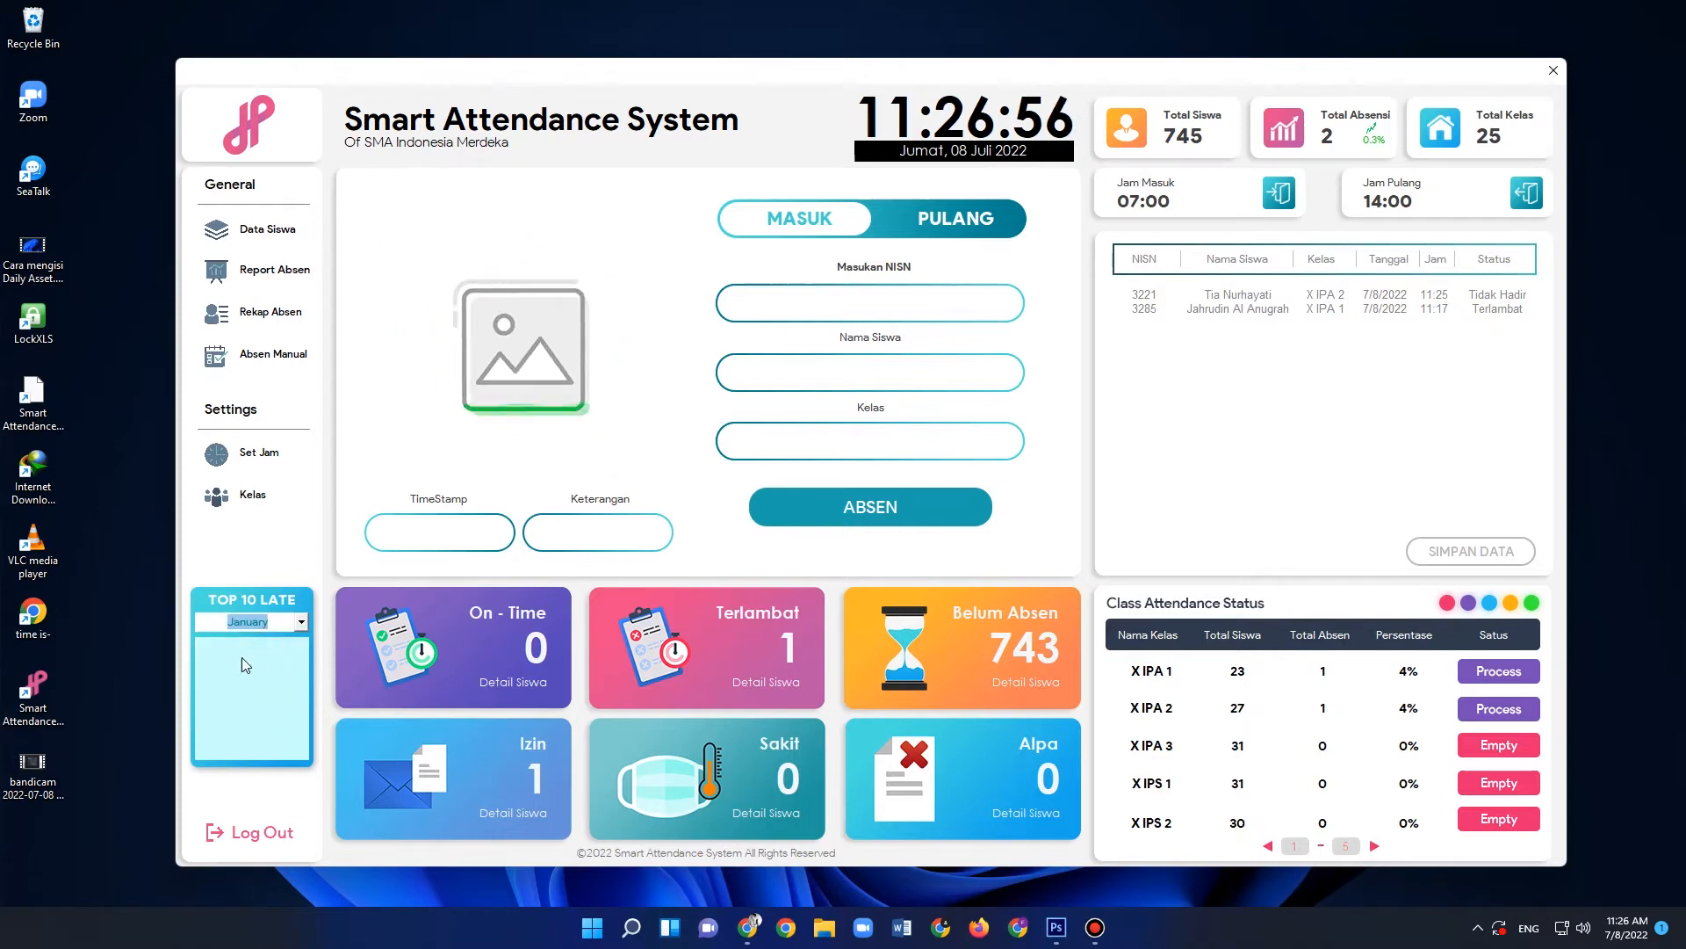
left_click(301, 622)
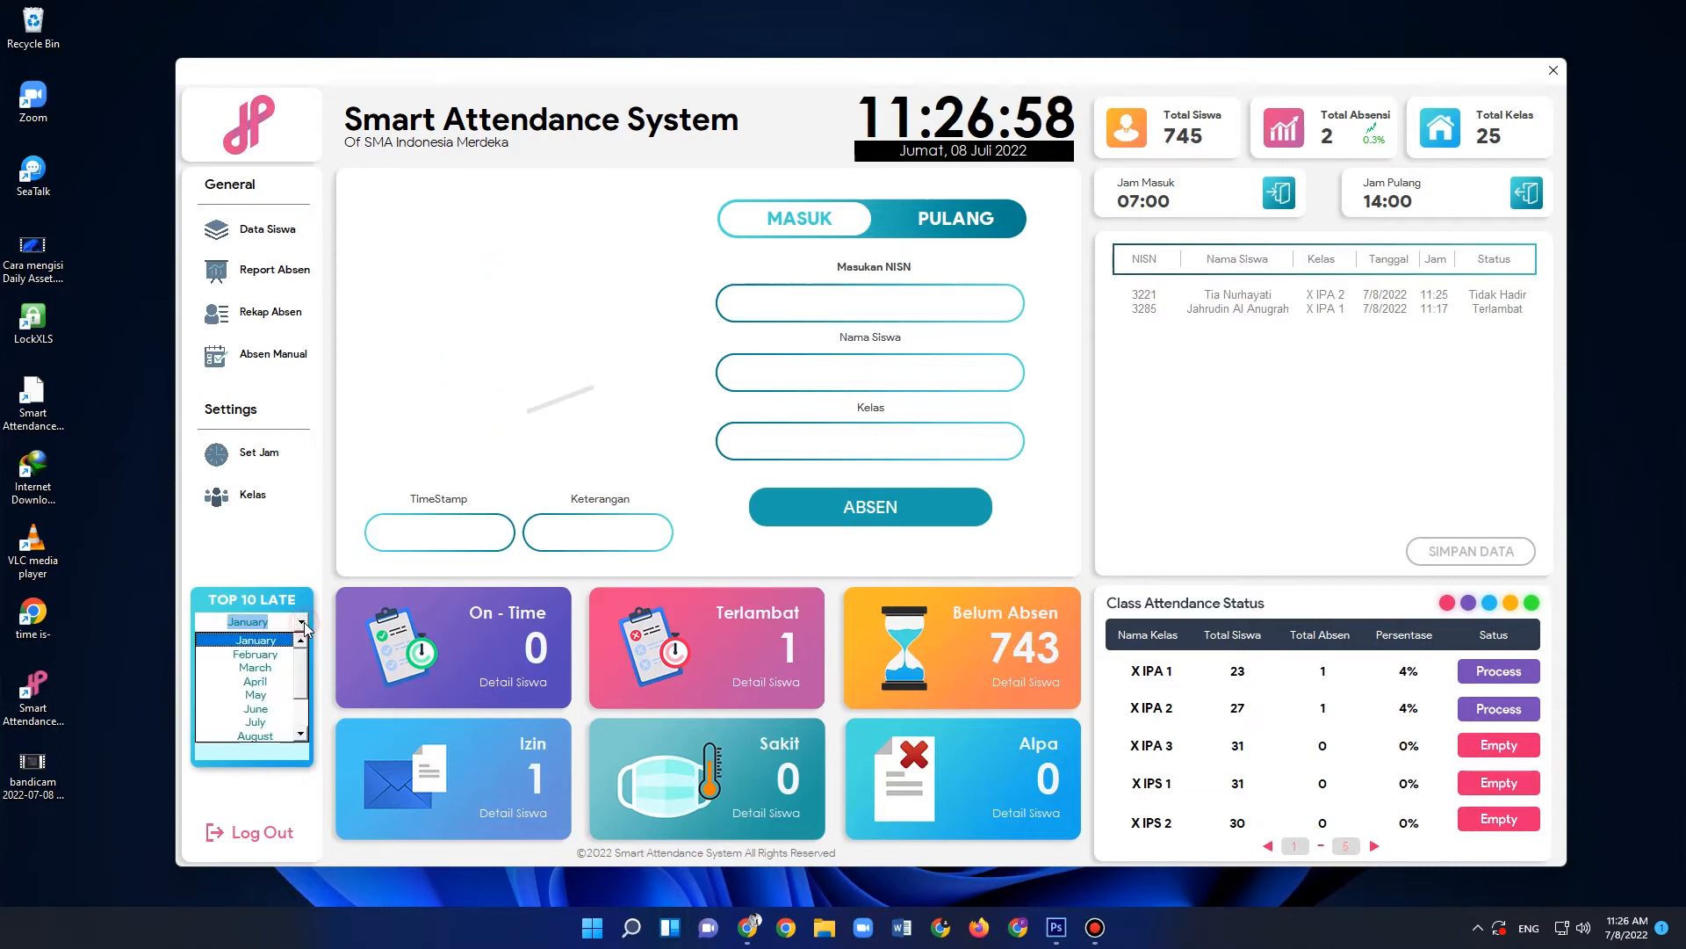
left_click(271, 720)
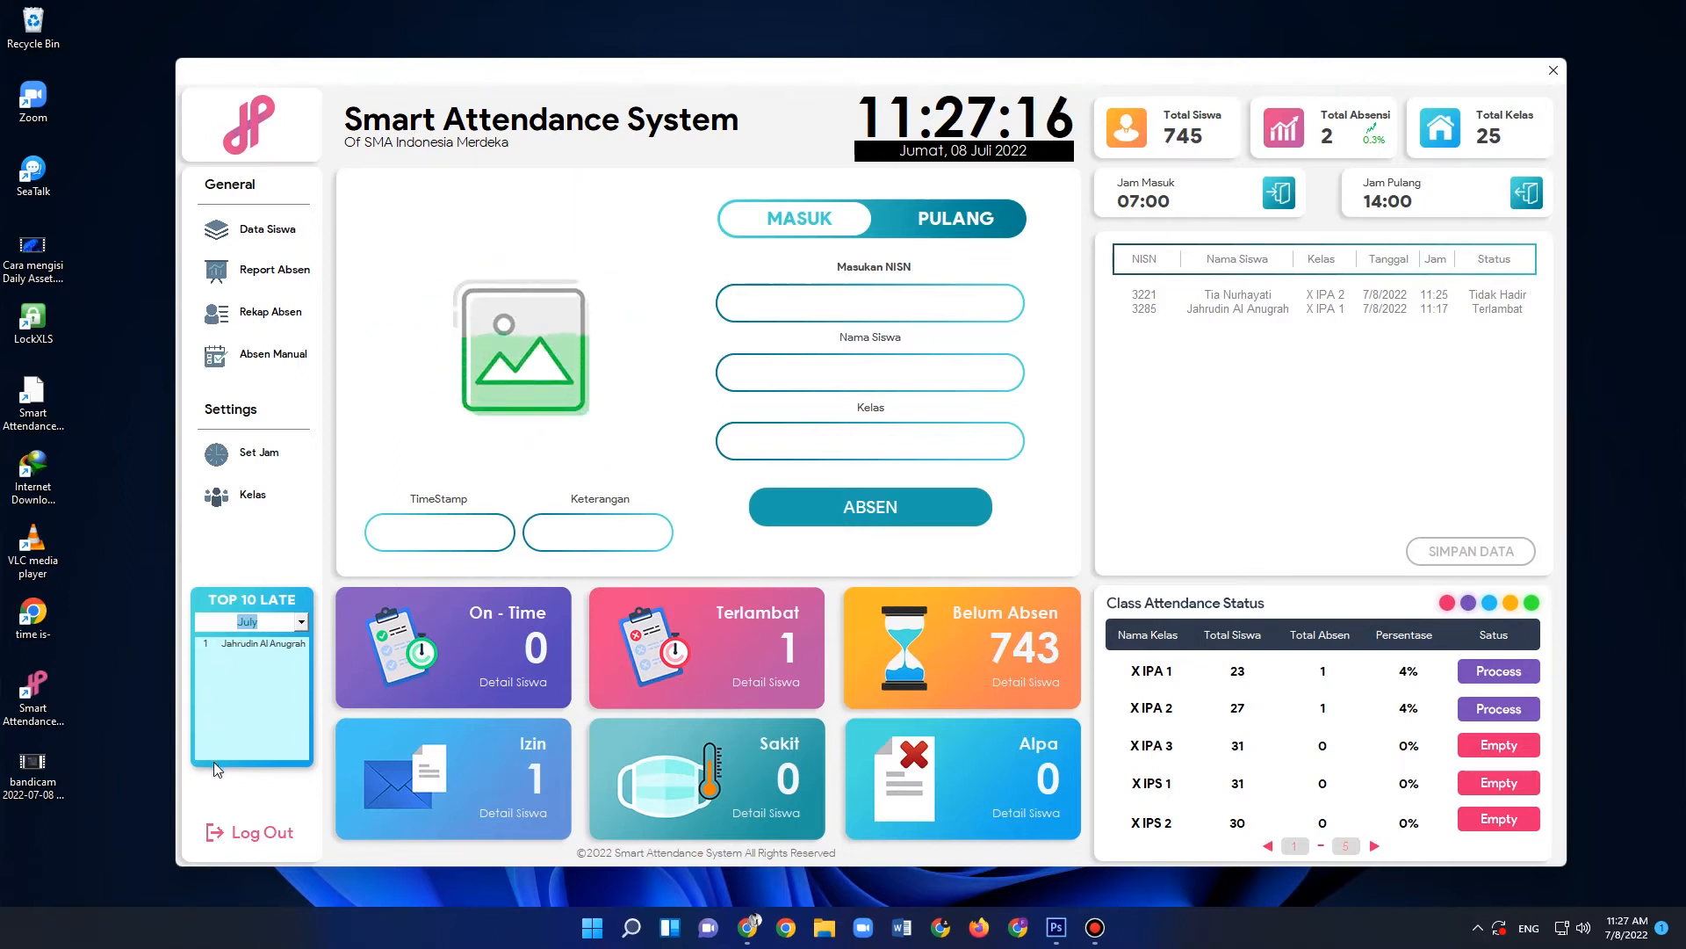
left_click(255, 678)
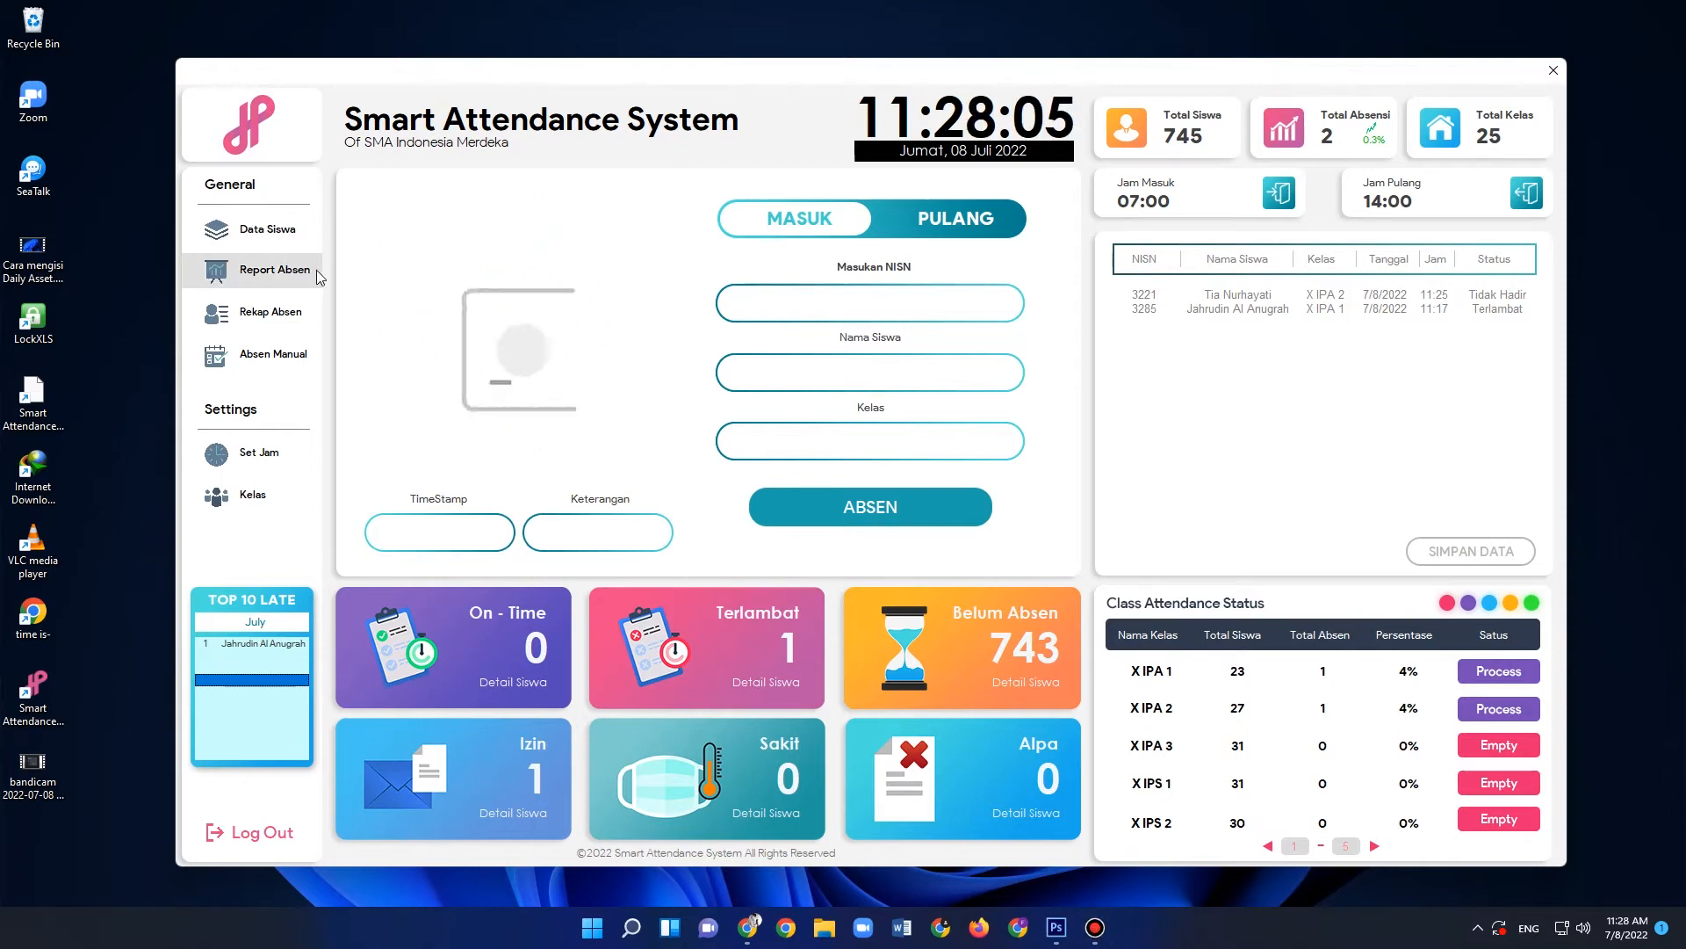
- Open the Data Siswa form, look up the male X IPA 1 student's record by partial name, and reset the form
left_click(268, 234)
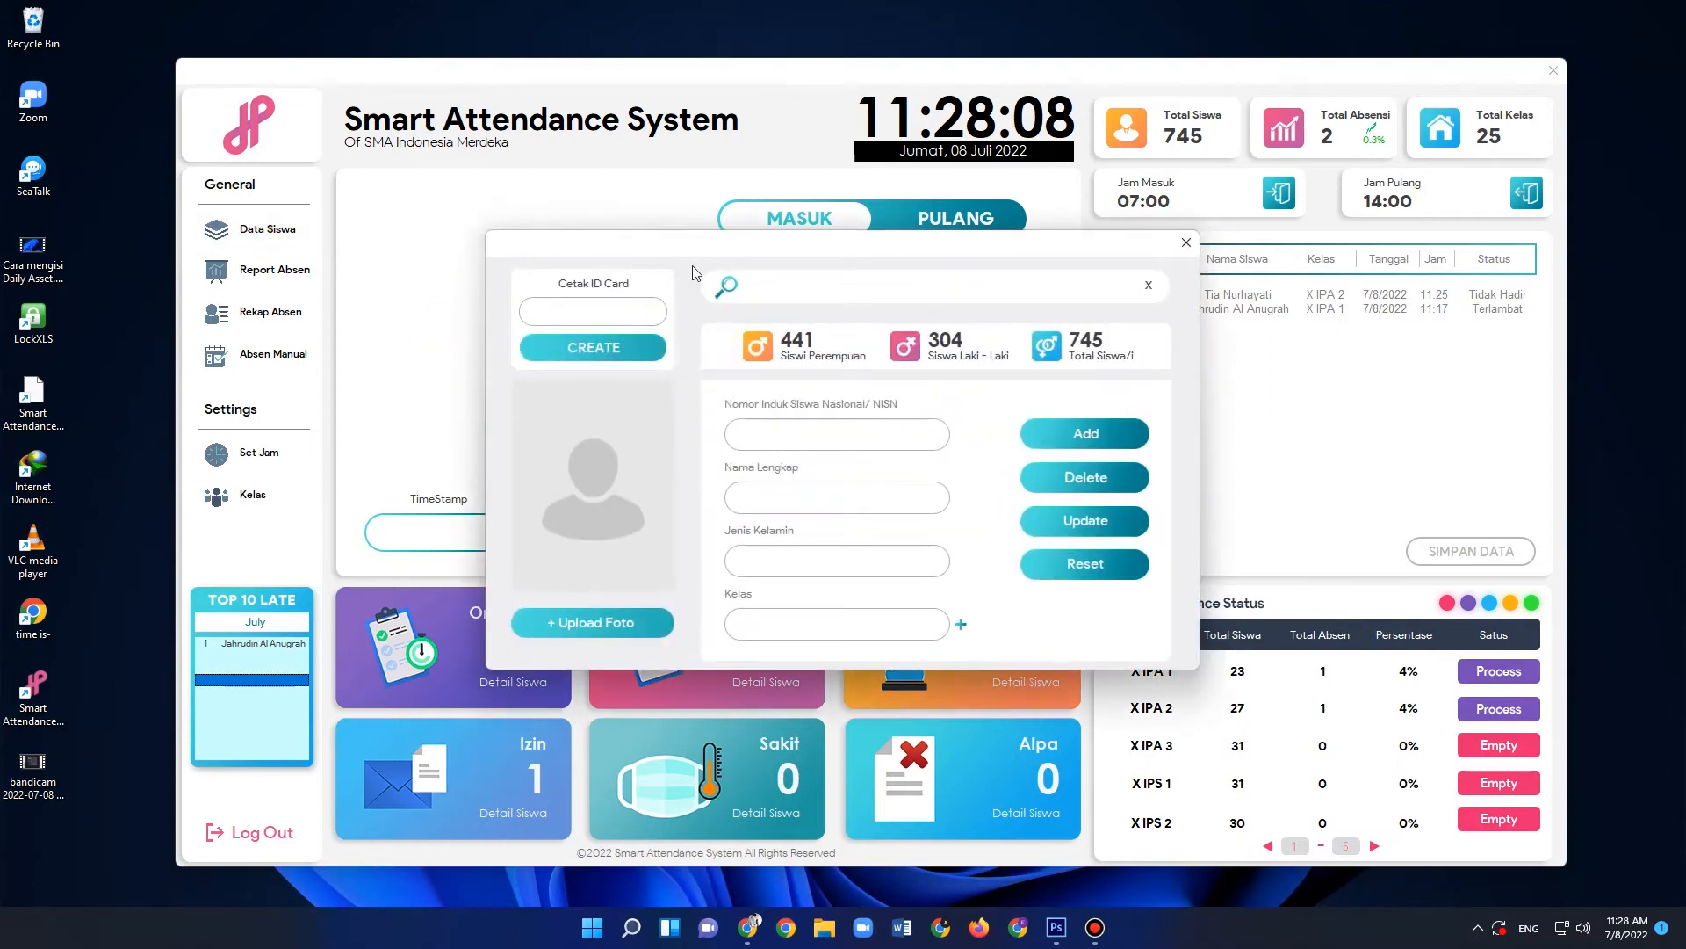
left_click_drag(734, 252, 594, 197)
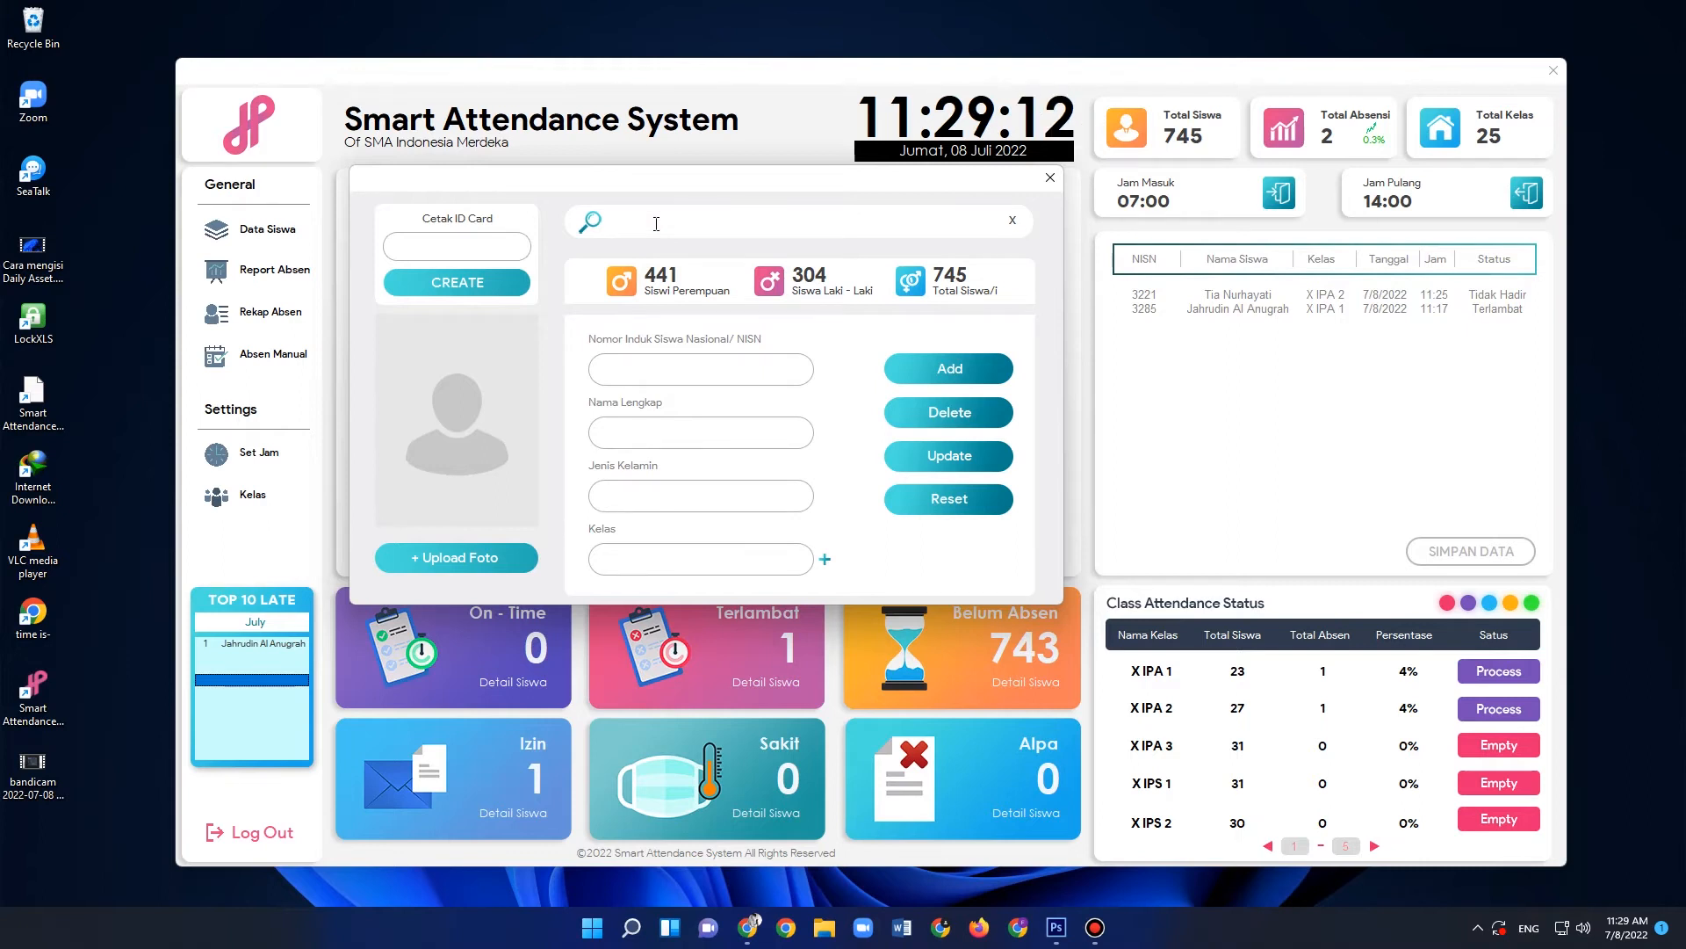
type("j")
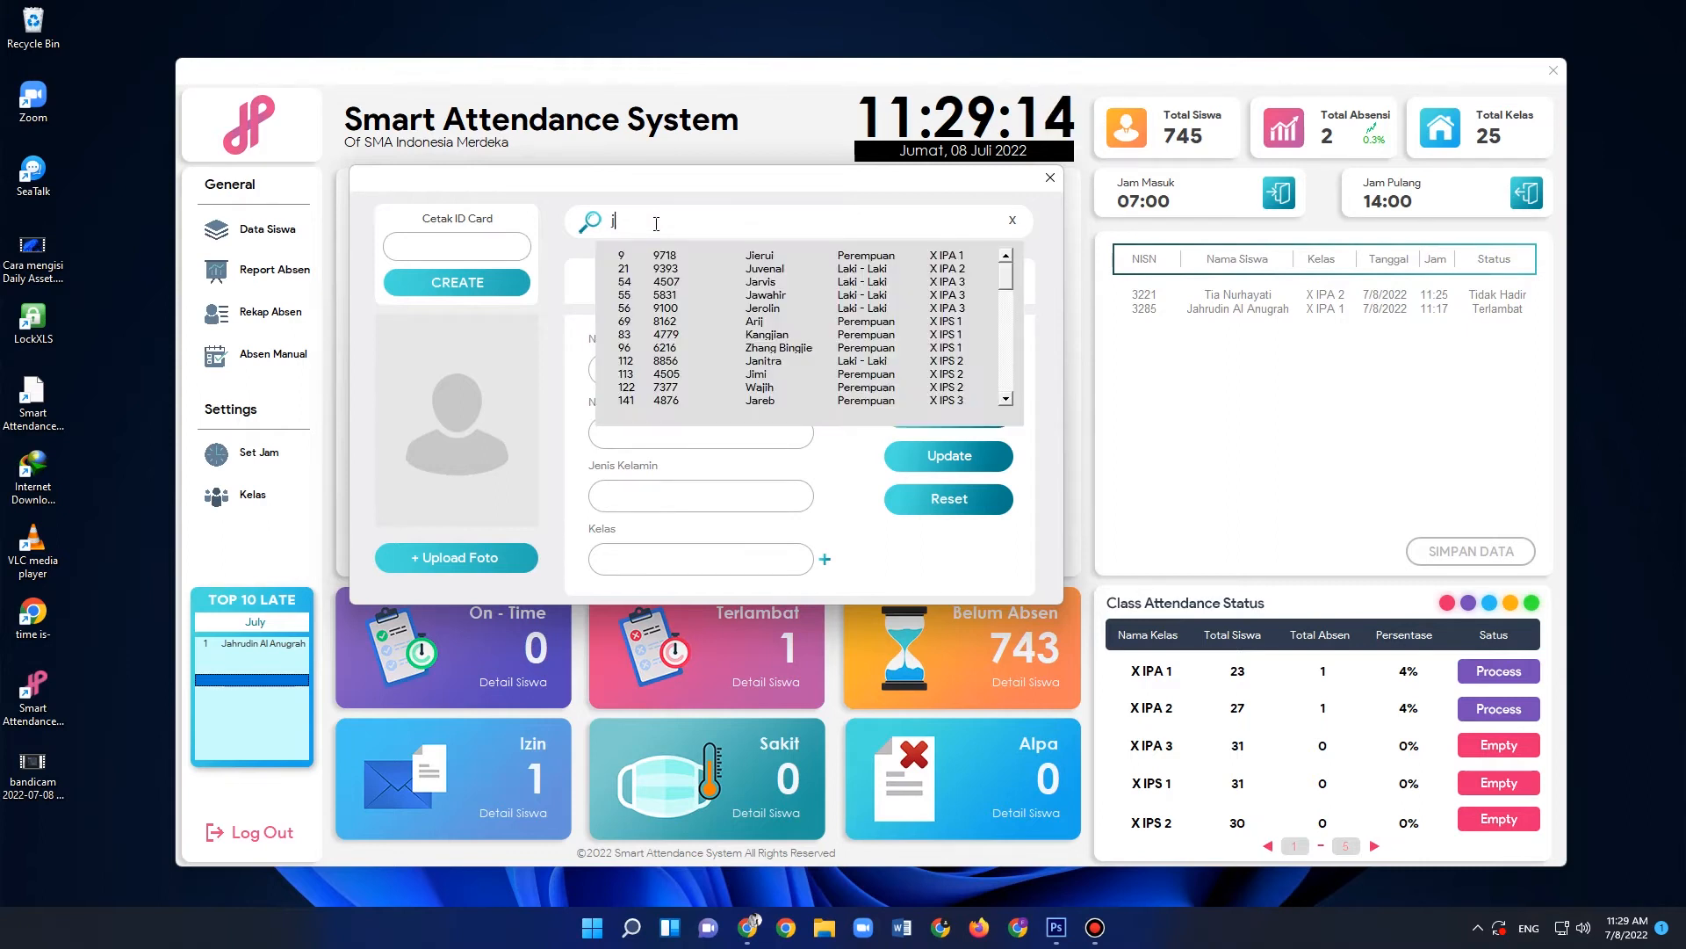
type("ah")
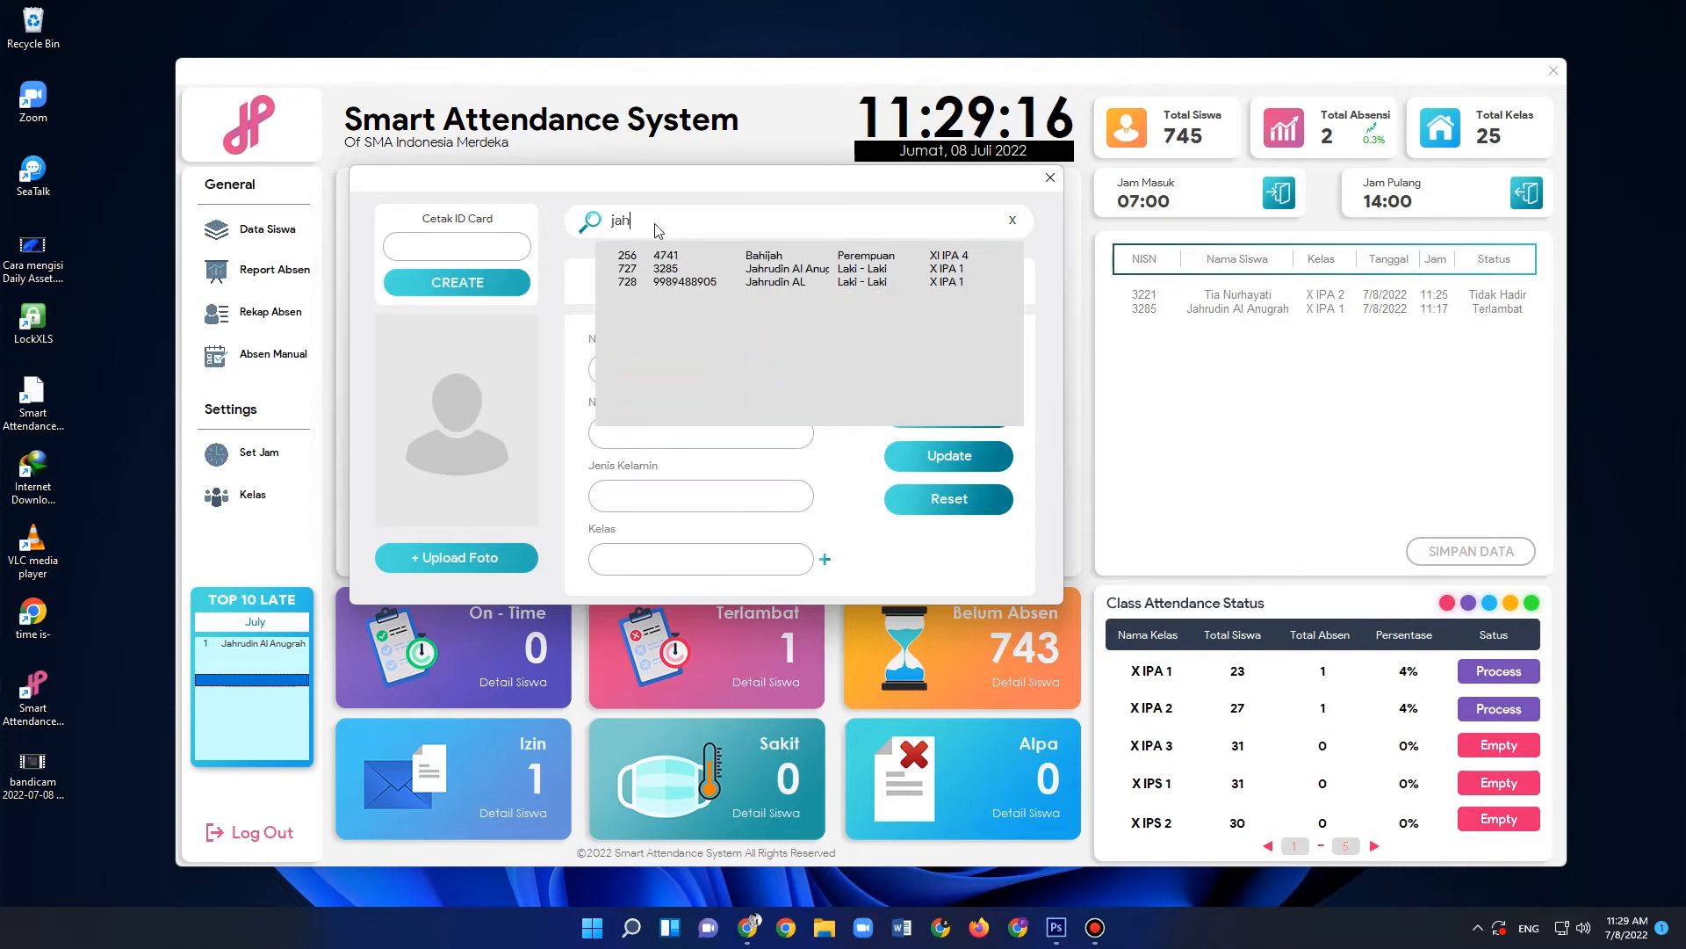
left_click(783, 271)
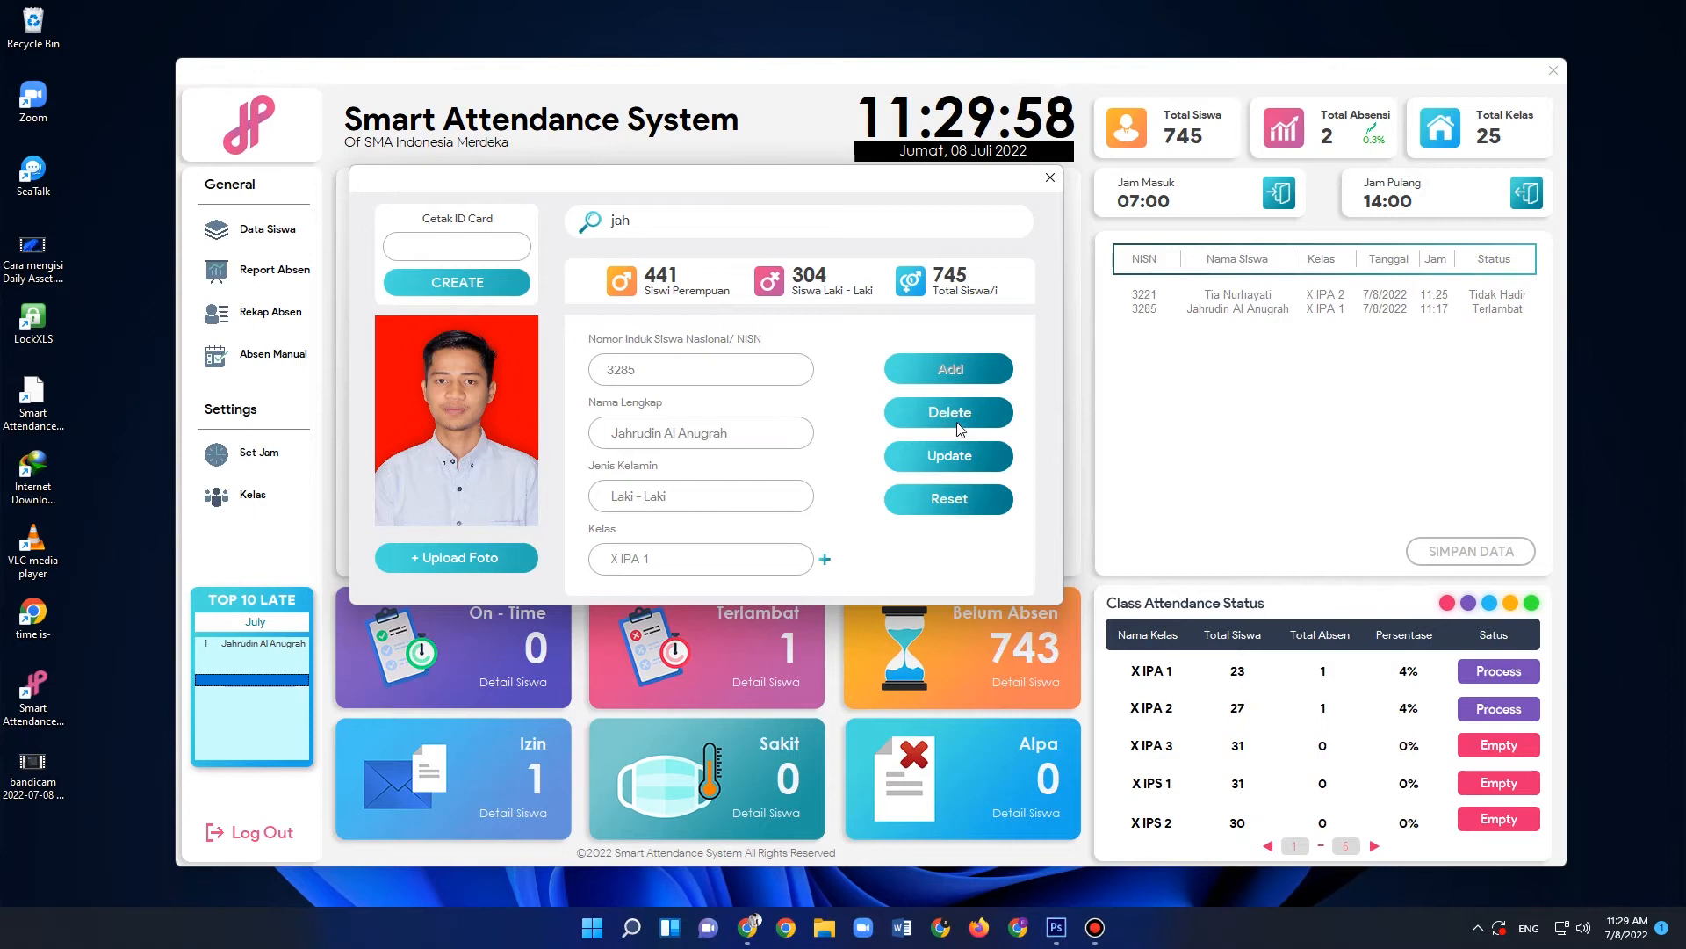
left_click(953, 502)
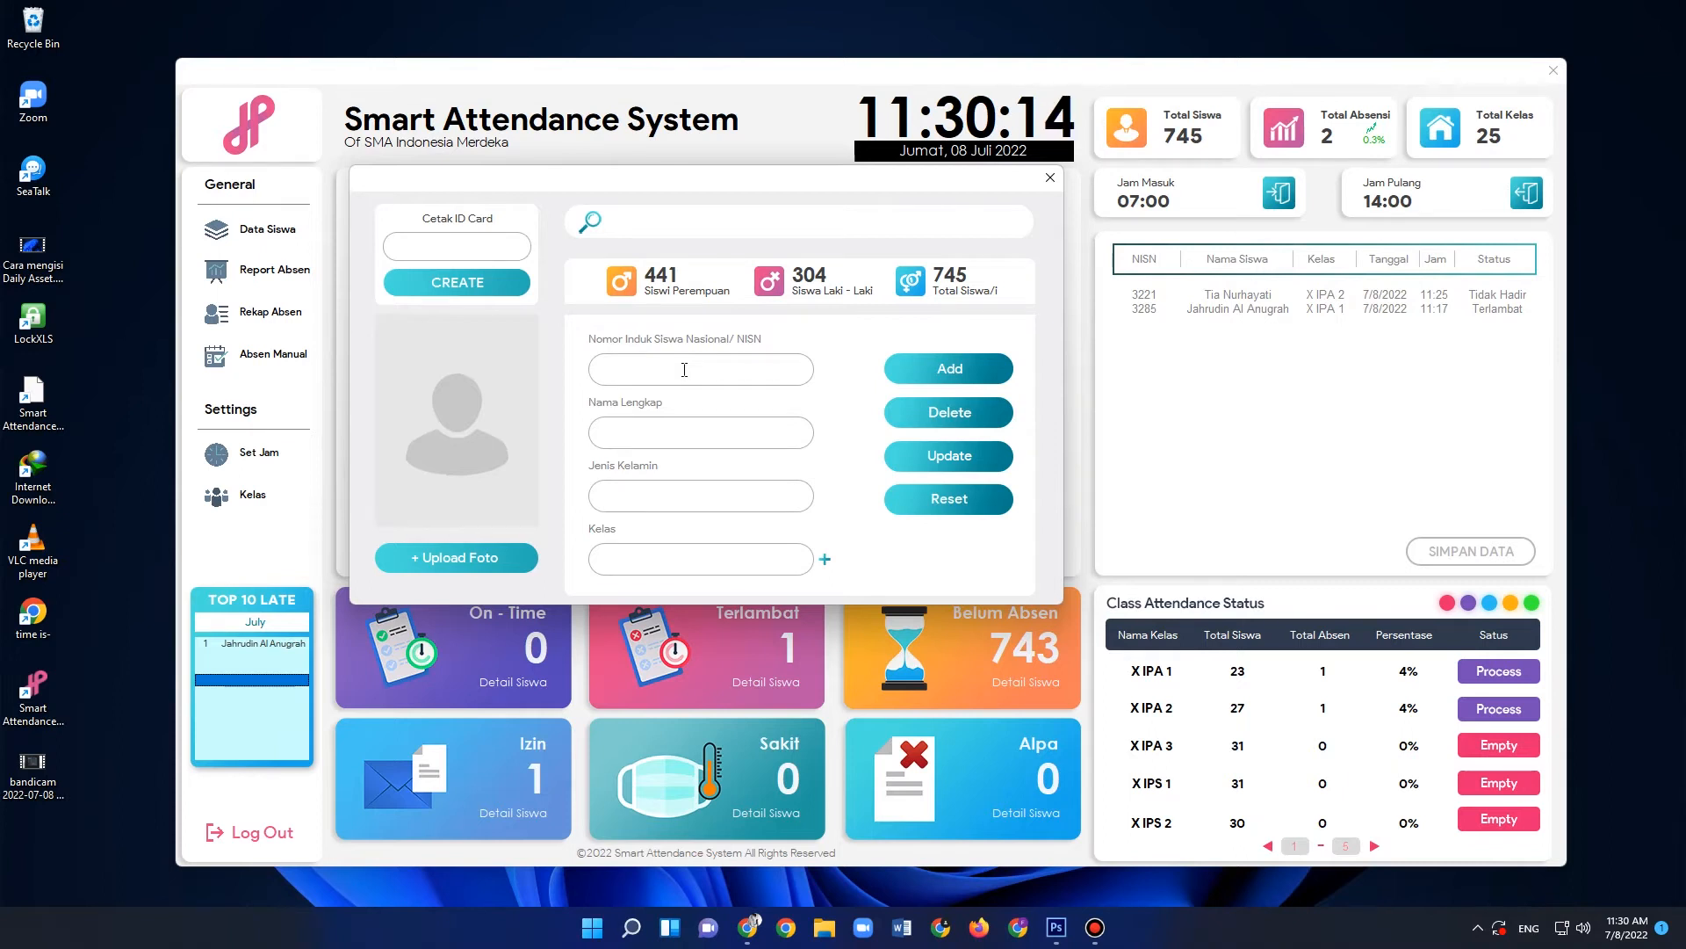
- Enter the new student's NISN and full name in the student form and set Jenis Kelamin to Perempuan
left_click(675, 370)
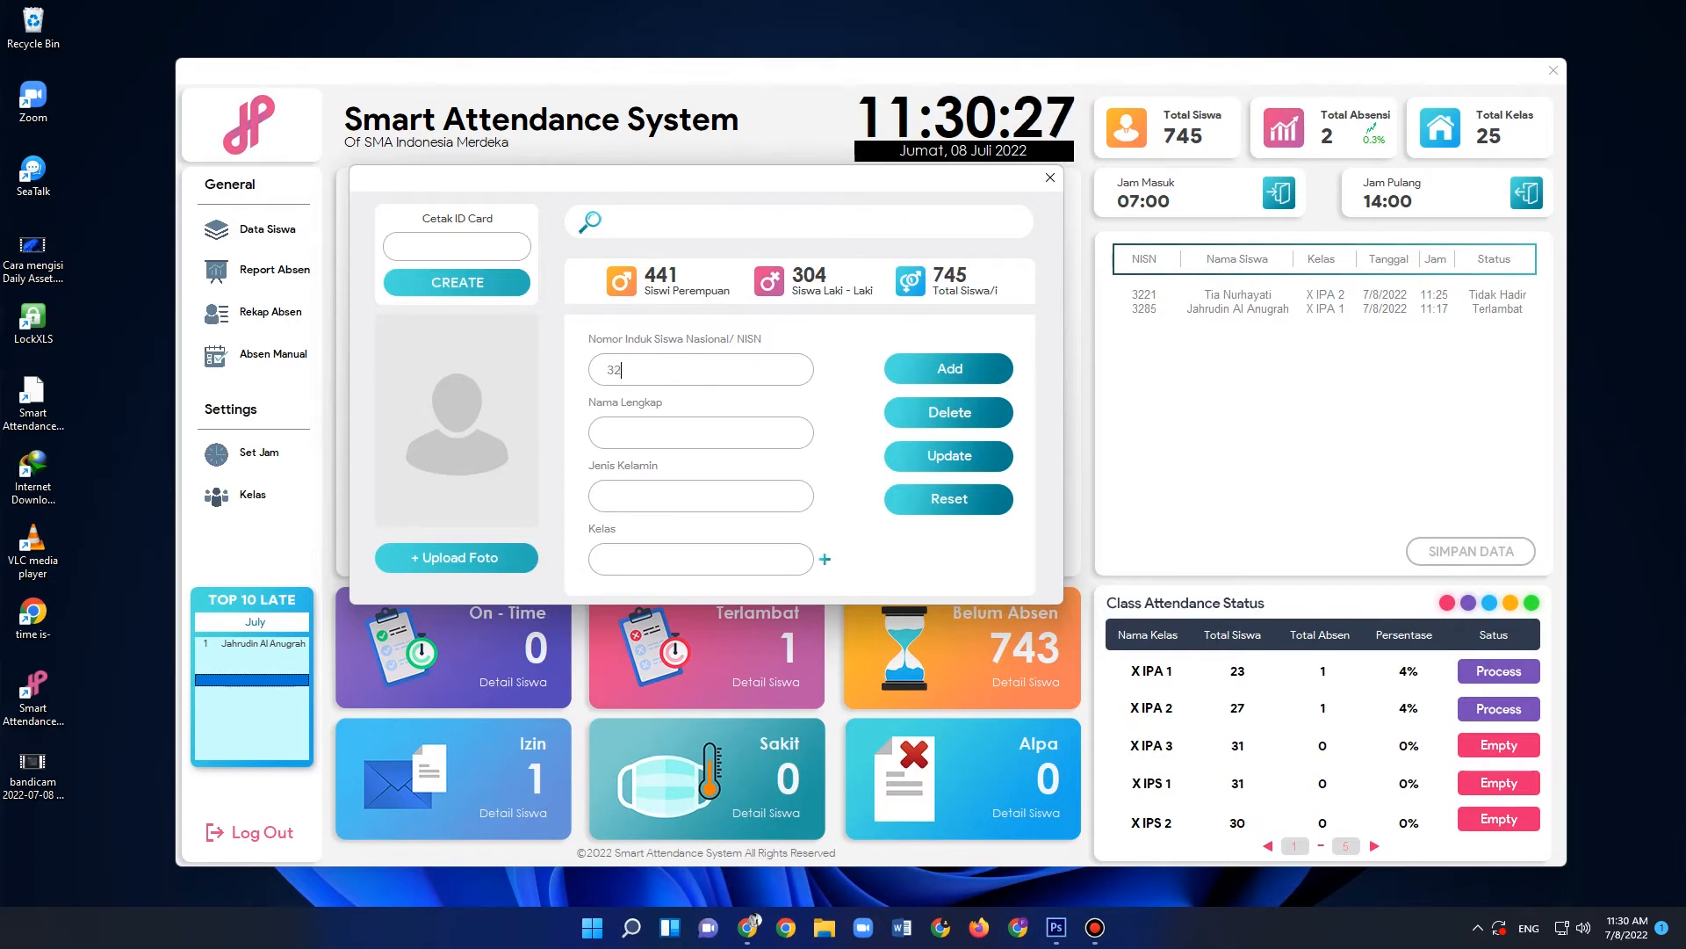
type("5")
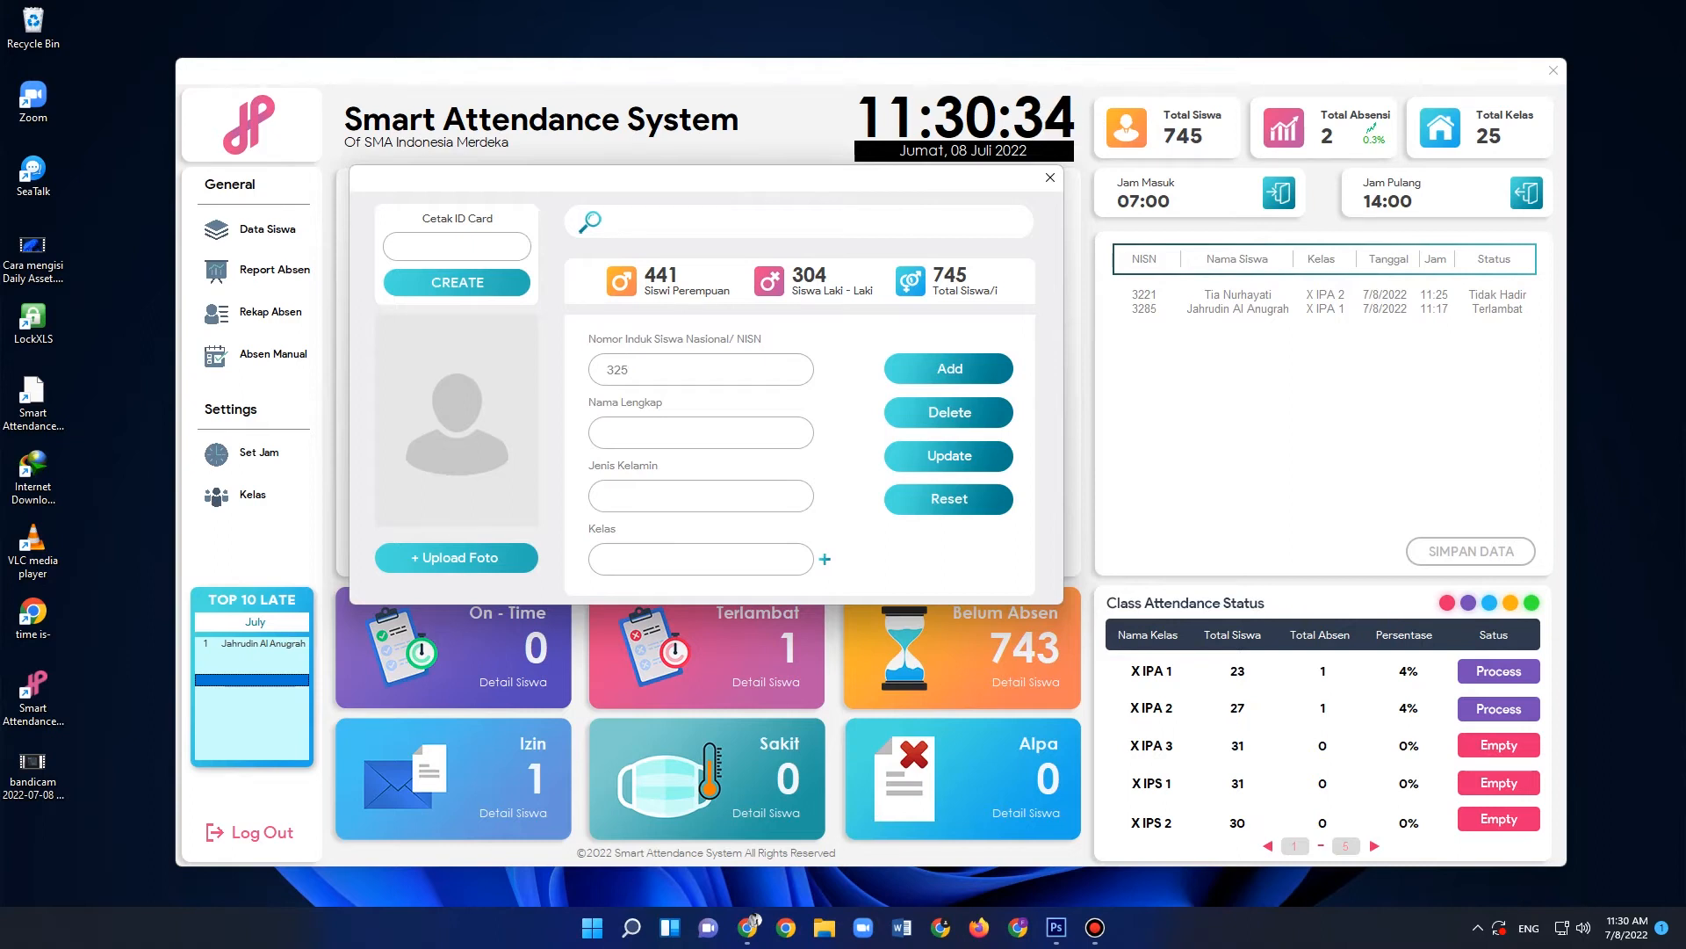
type("21")
left_click(649, 434)
type("Ste")
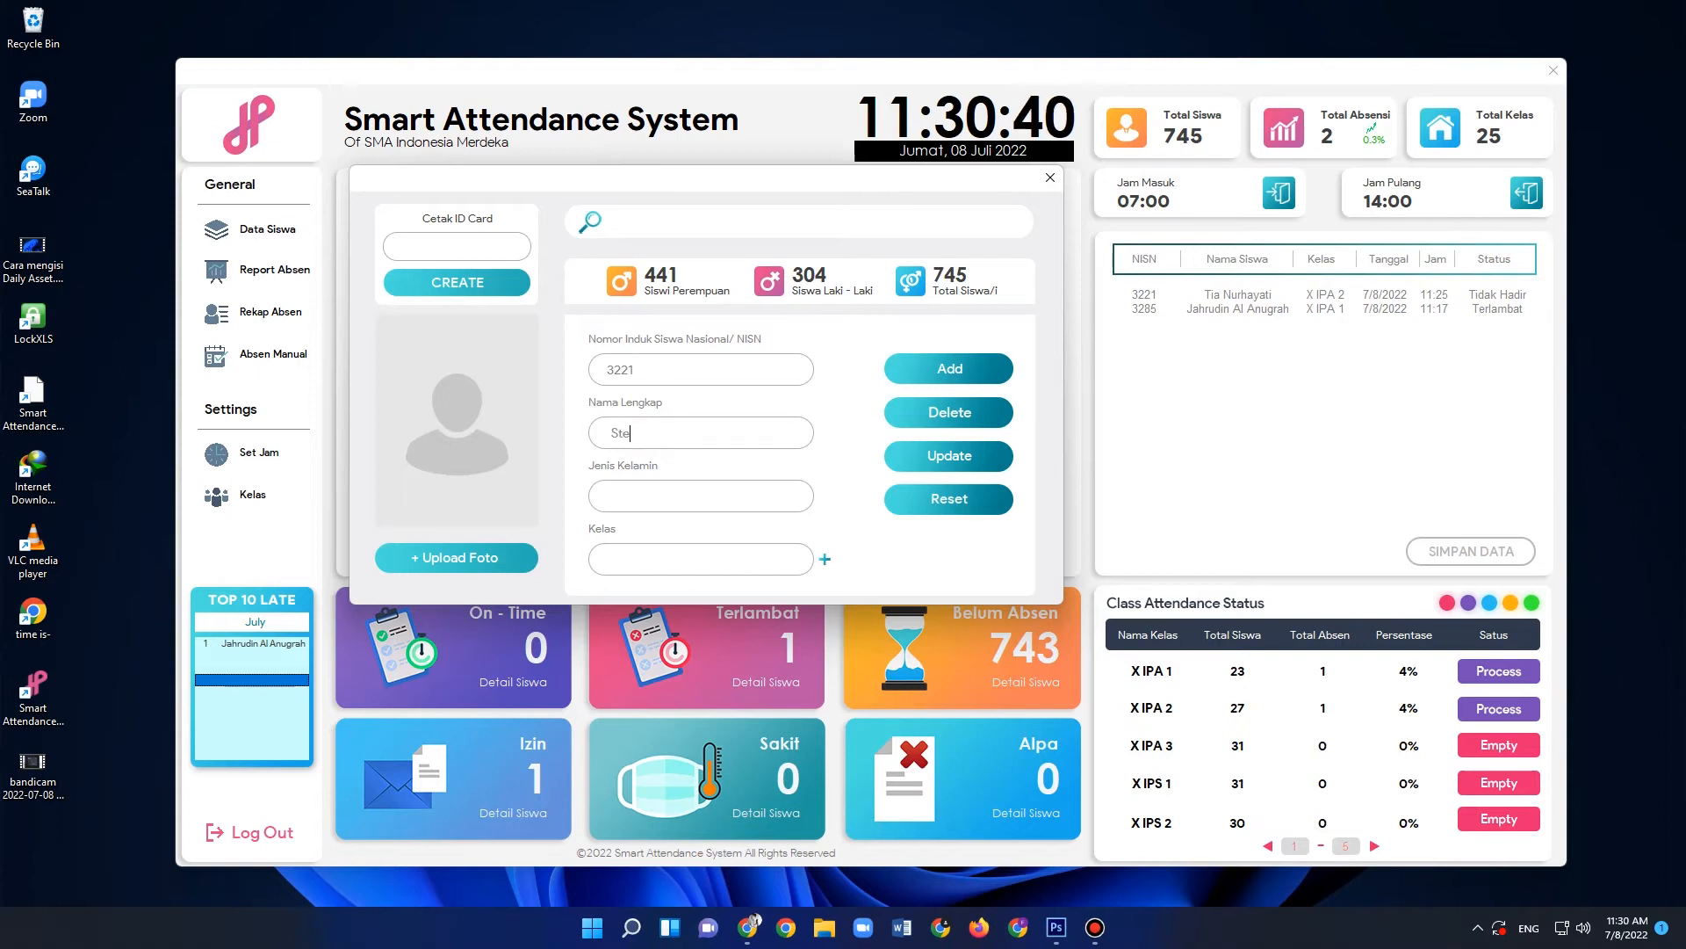
type("pany")
left_click(652, 499)
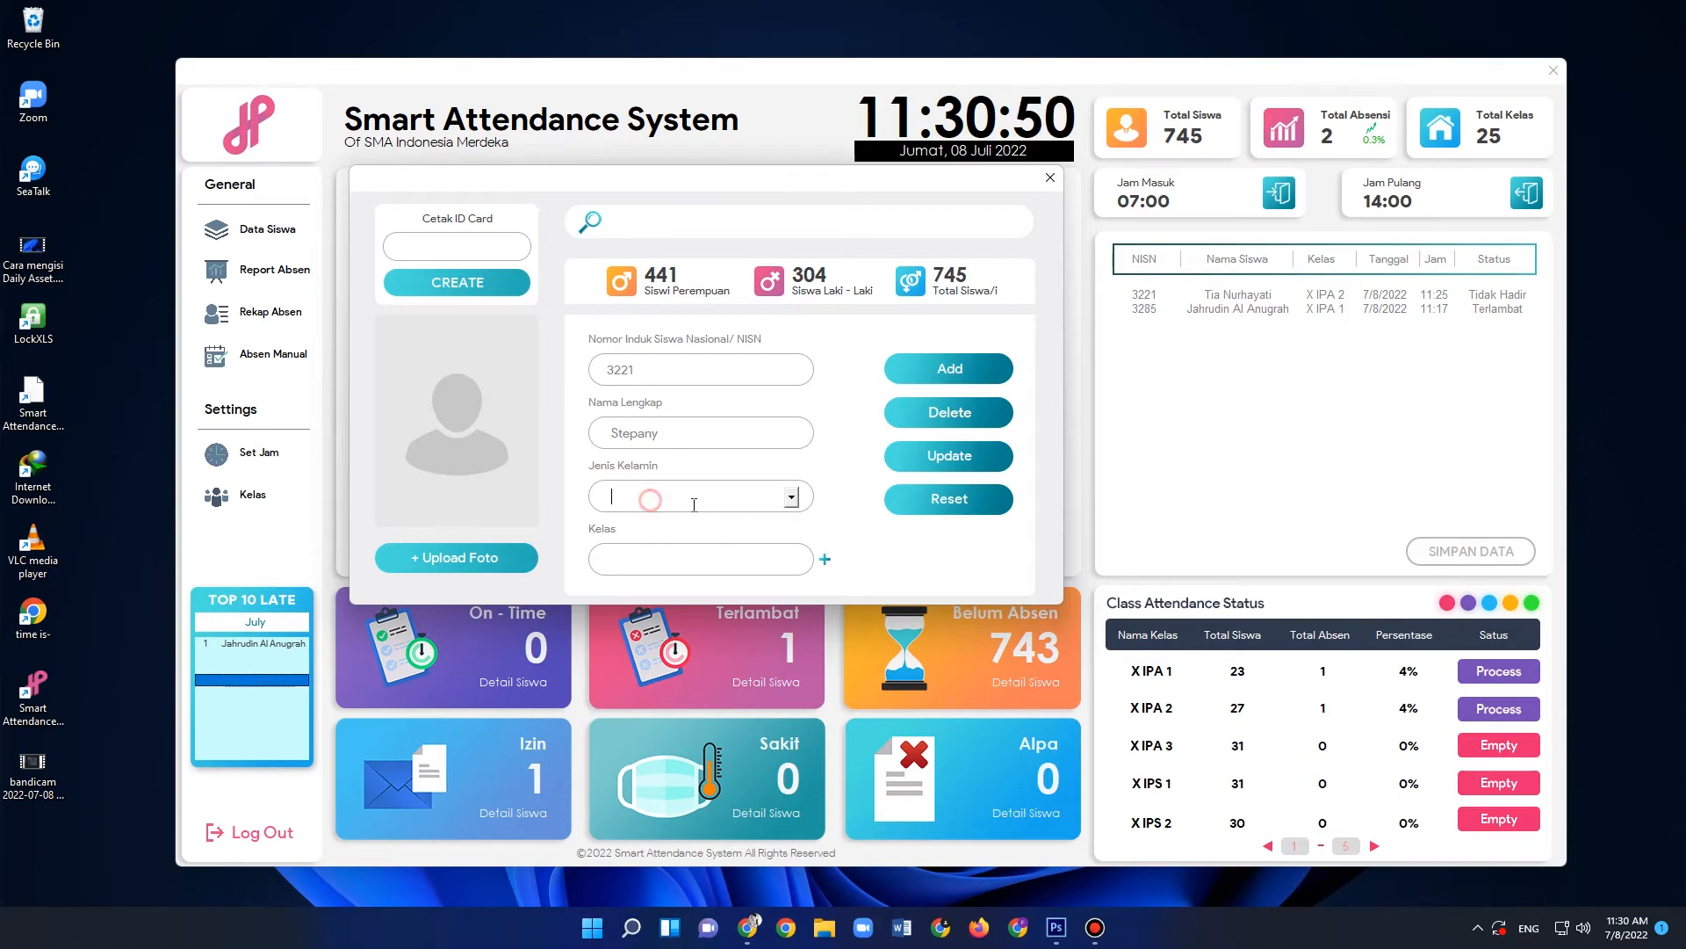
left_click(791, 497)
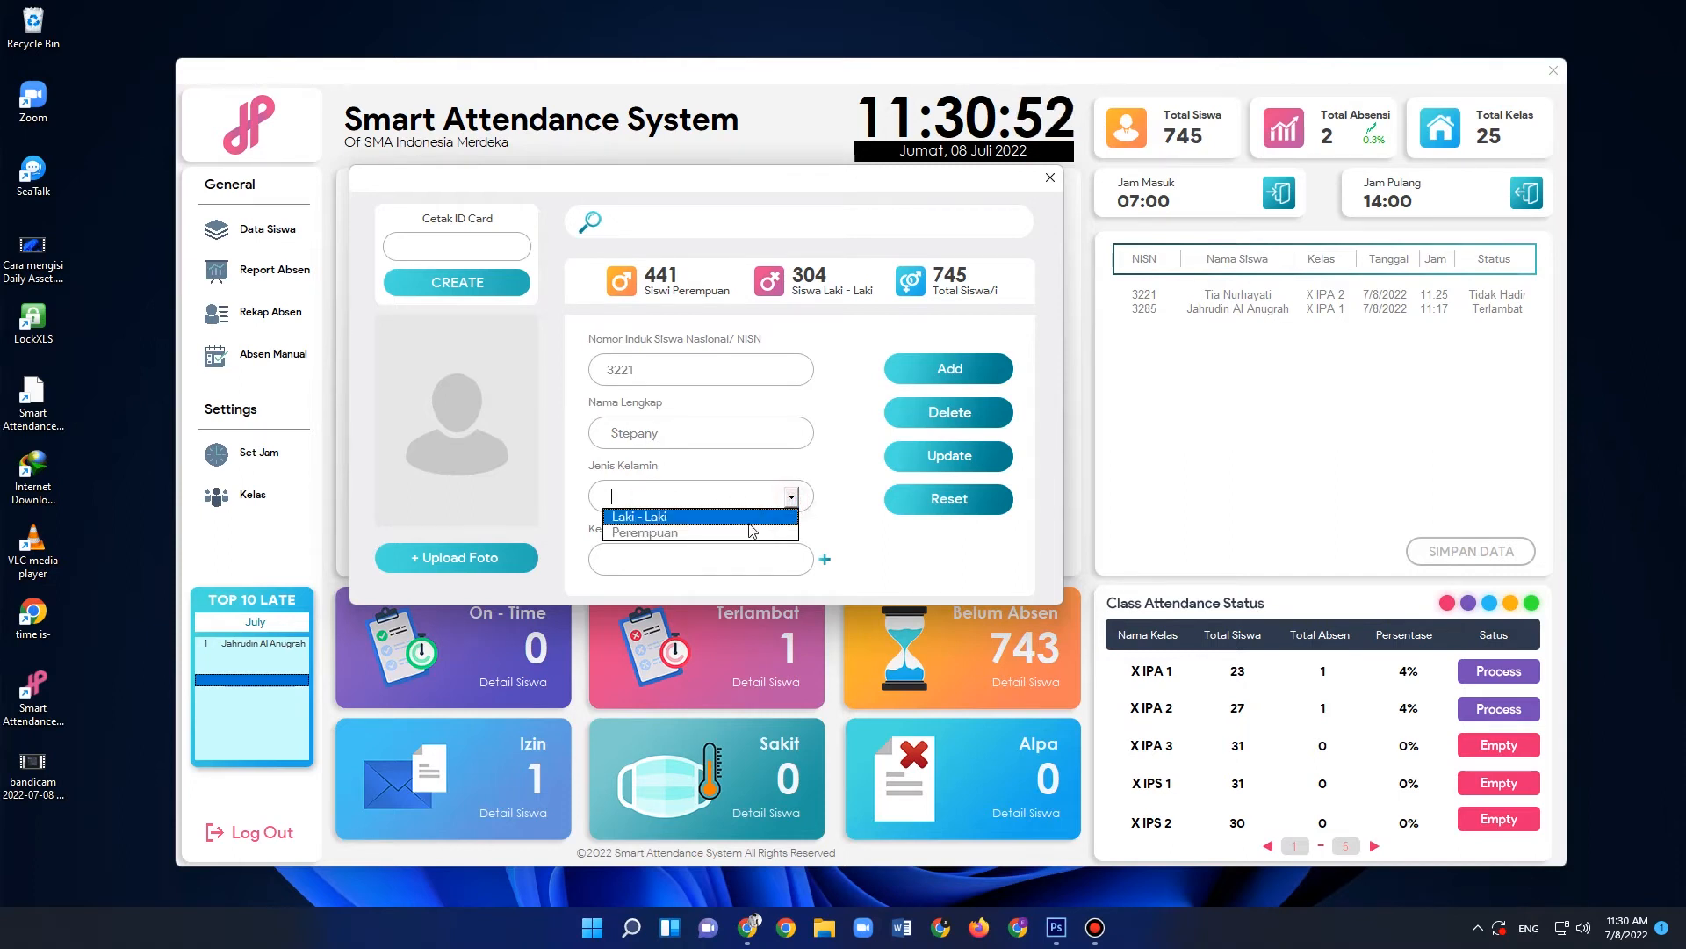
left_click(742, 533)
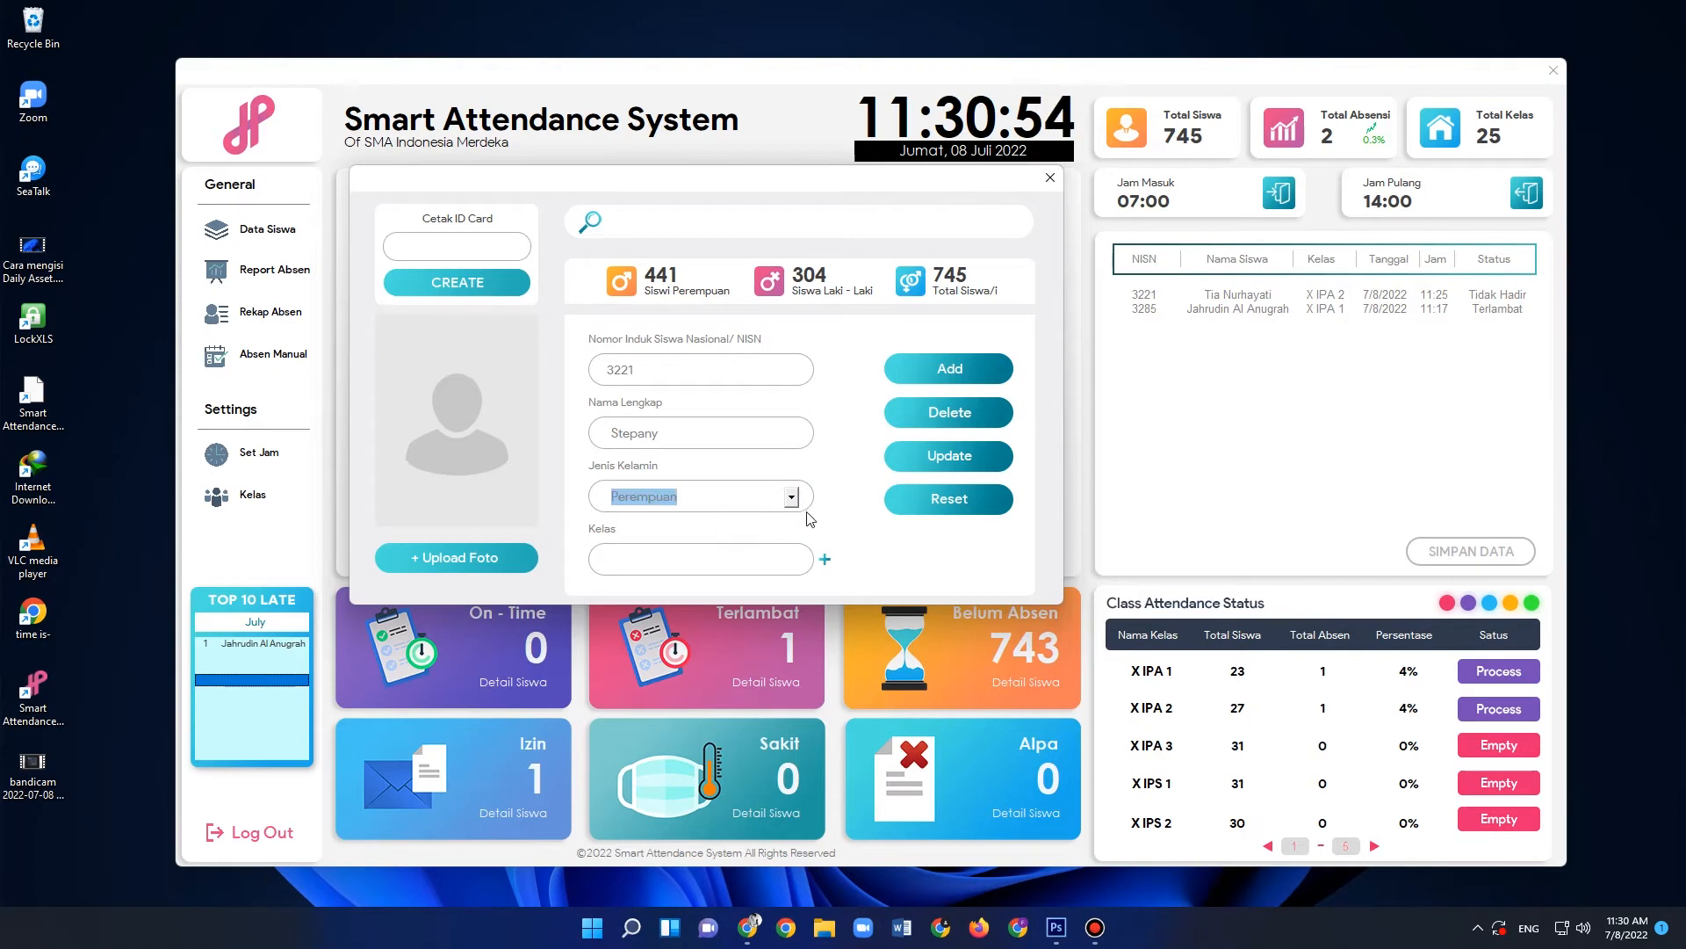
- Set the new student's Kelas to X IPA 2 and upload ft.jpg from Downloads as the student photo
left_click(748, 560)
left_click(791, 560)
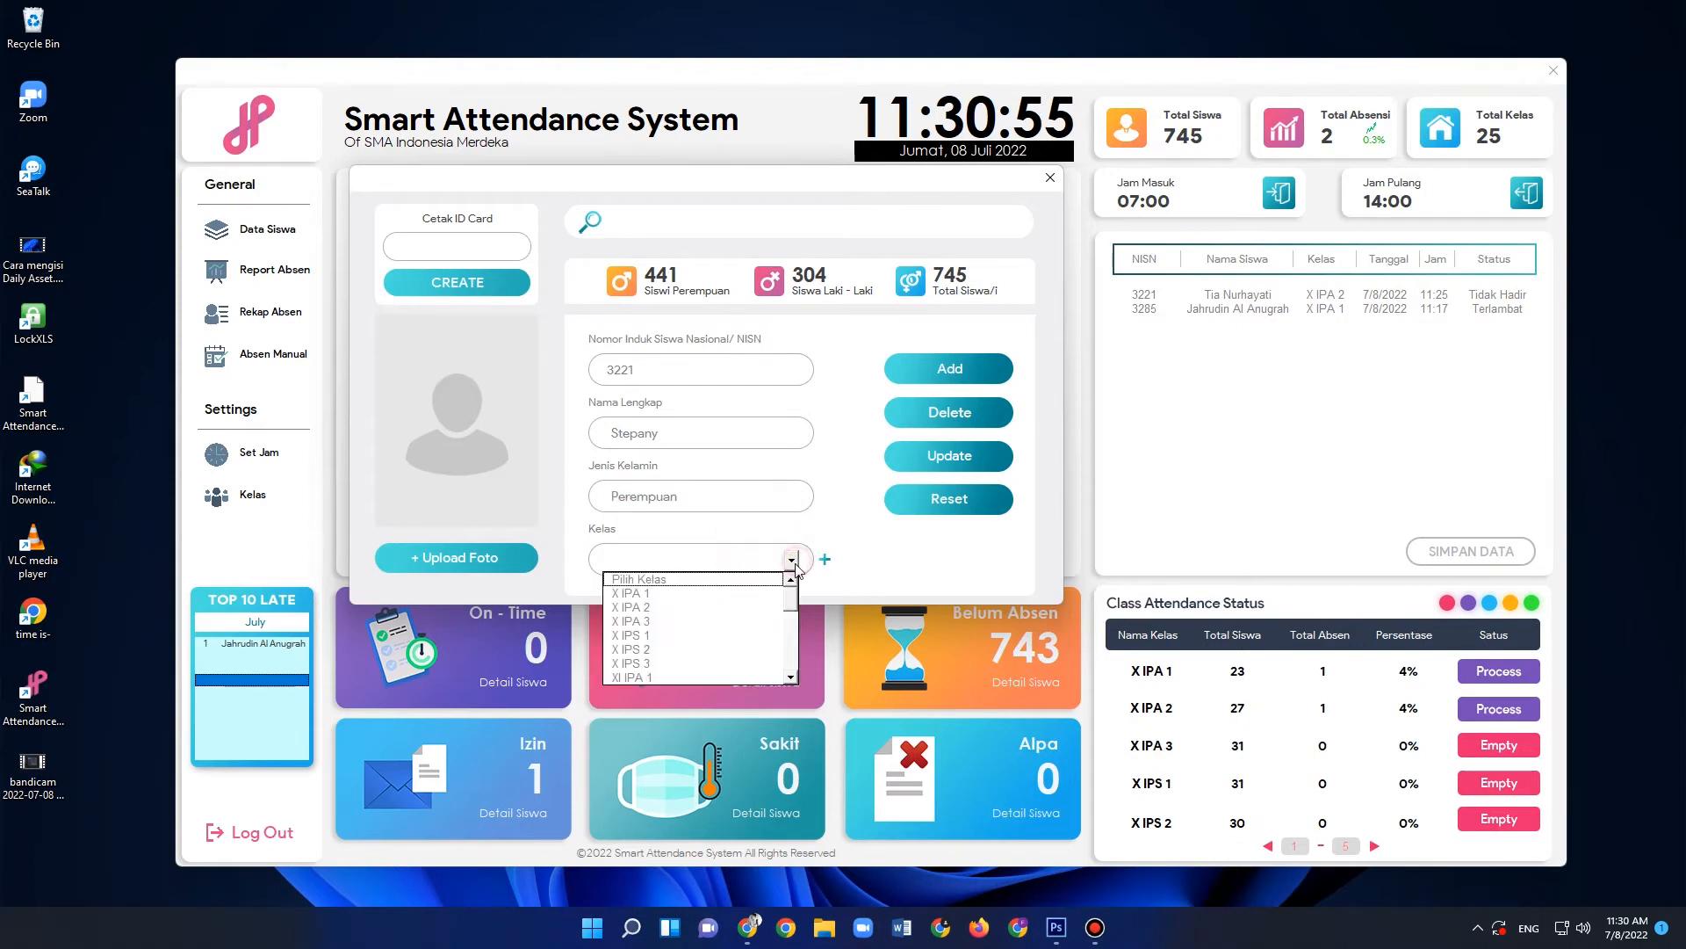
left_click(753, 606)
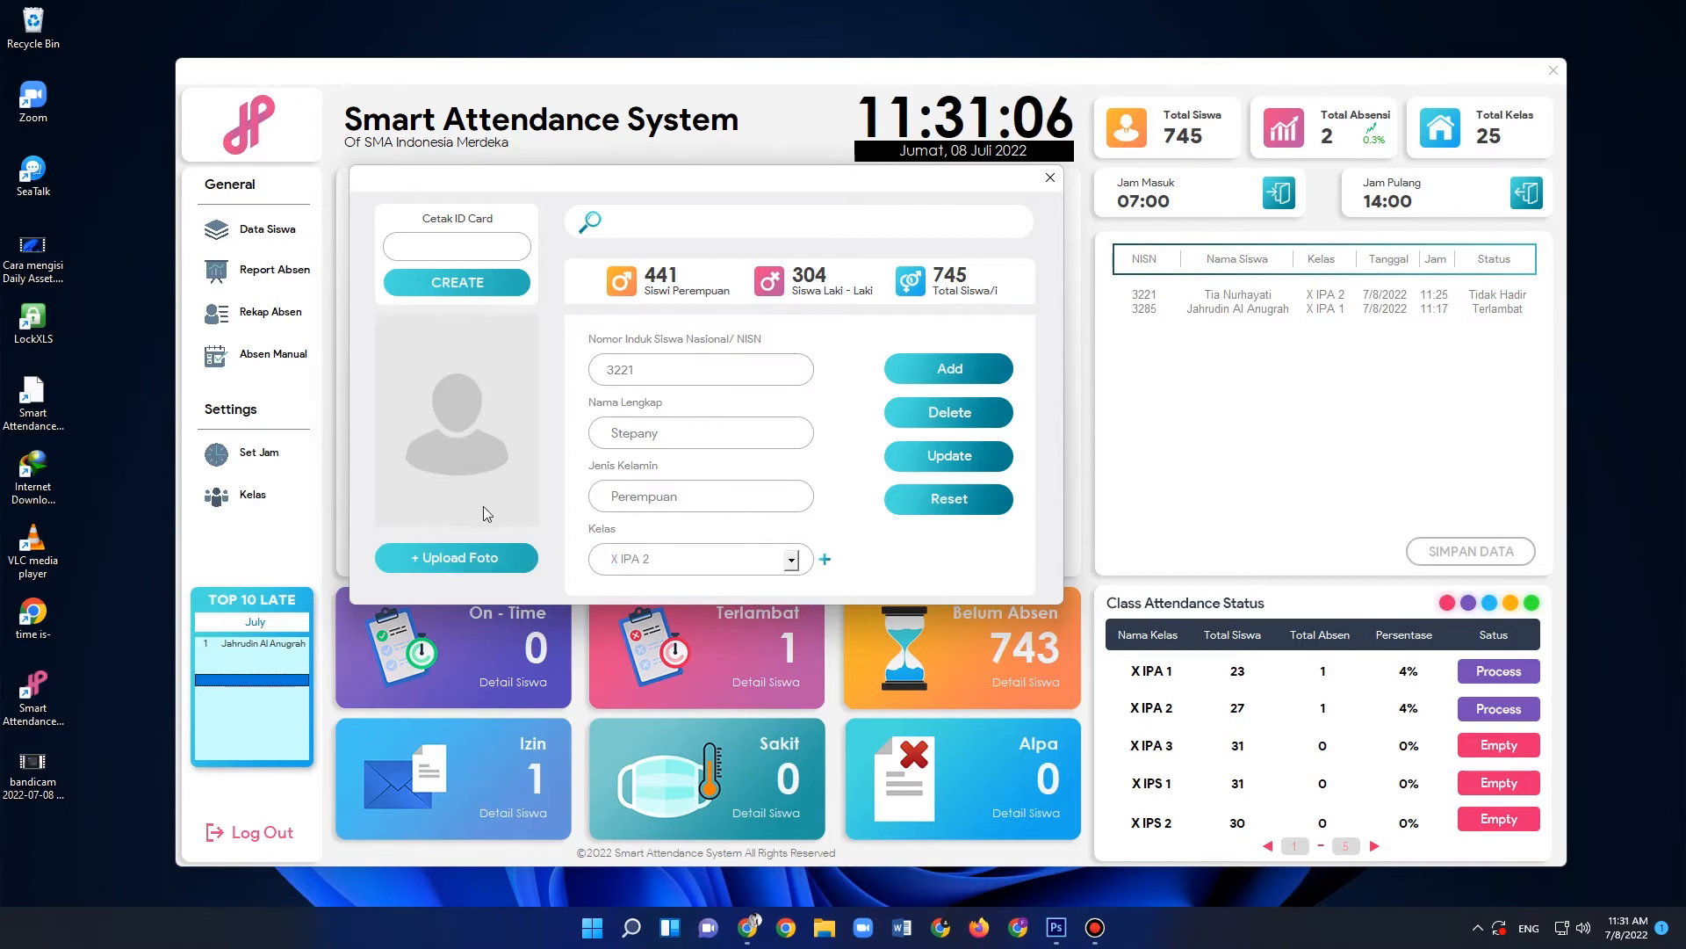
left_click(456, 558)
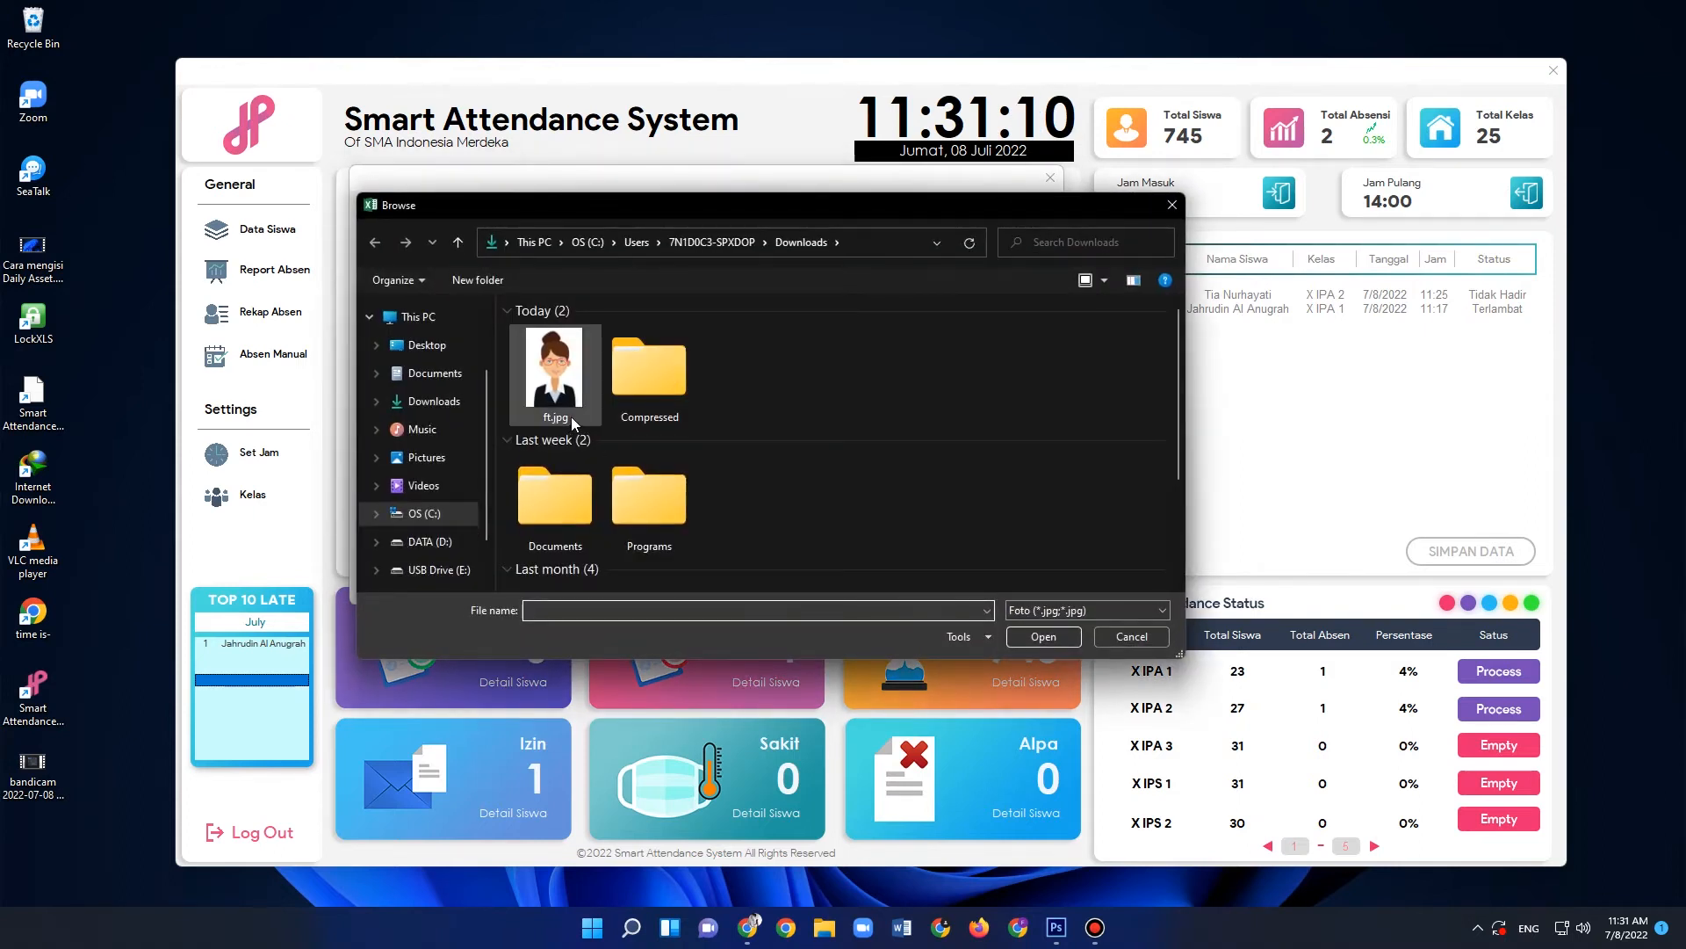
left_click(555, 370)
left_click(1042, 638)
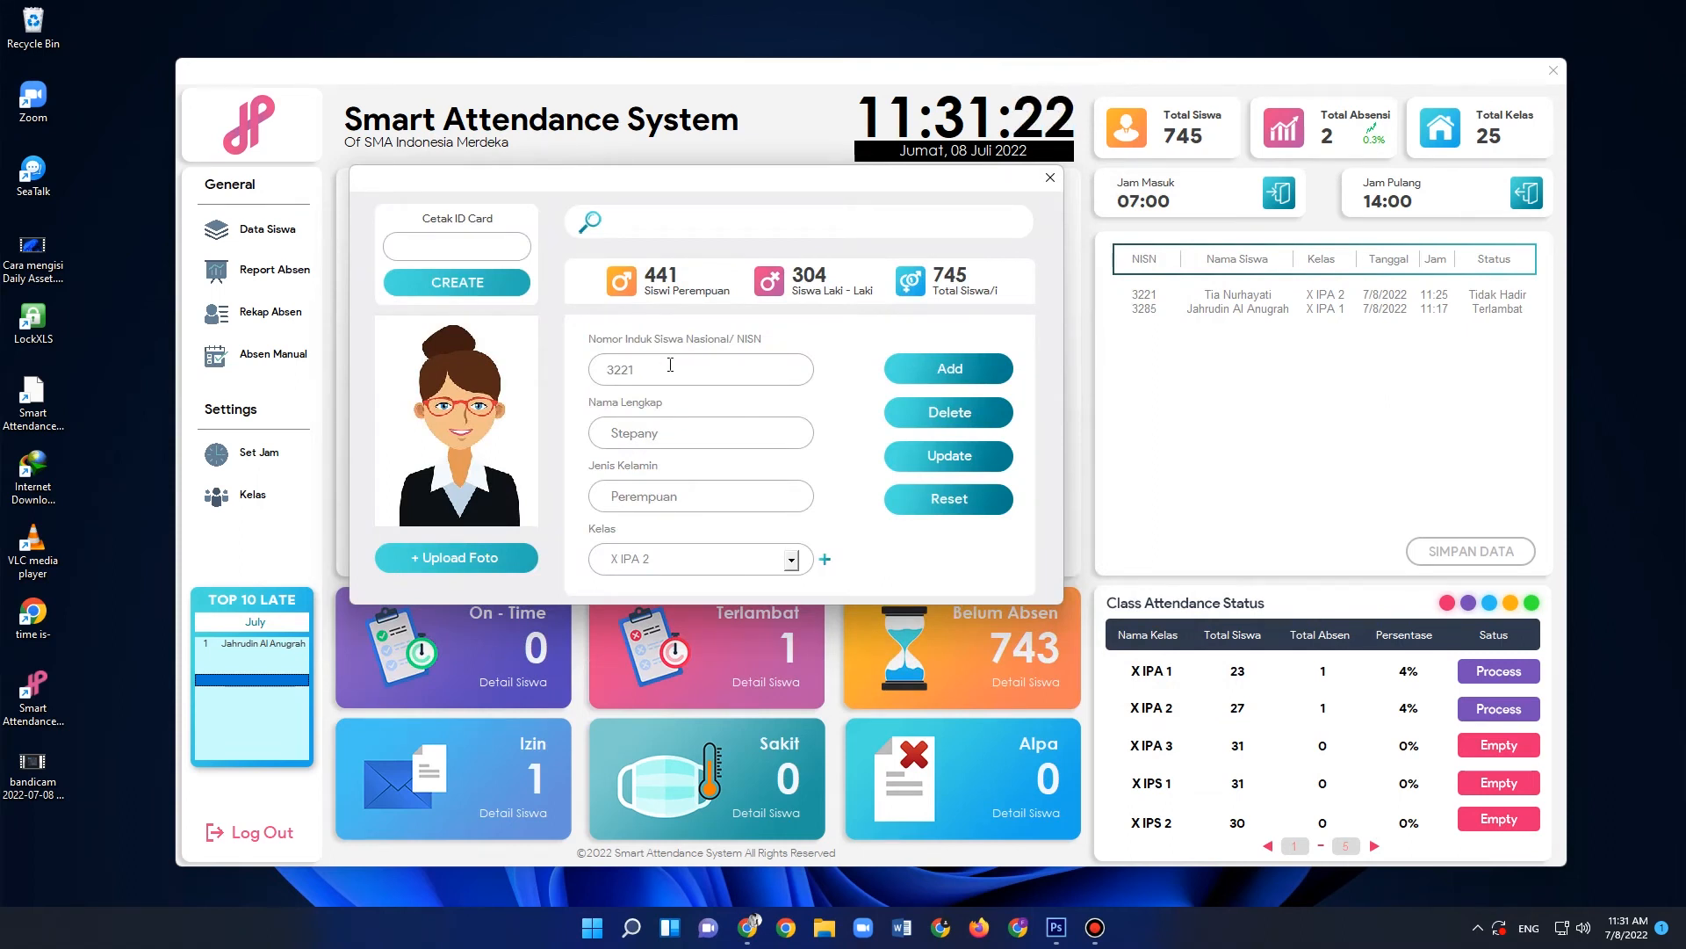
- Try to add the student under the entered NISN and dismiss the message
double_click(631, 371)
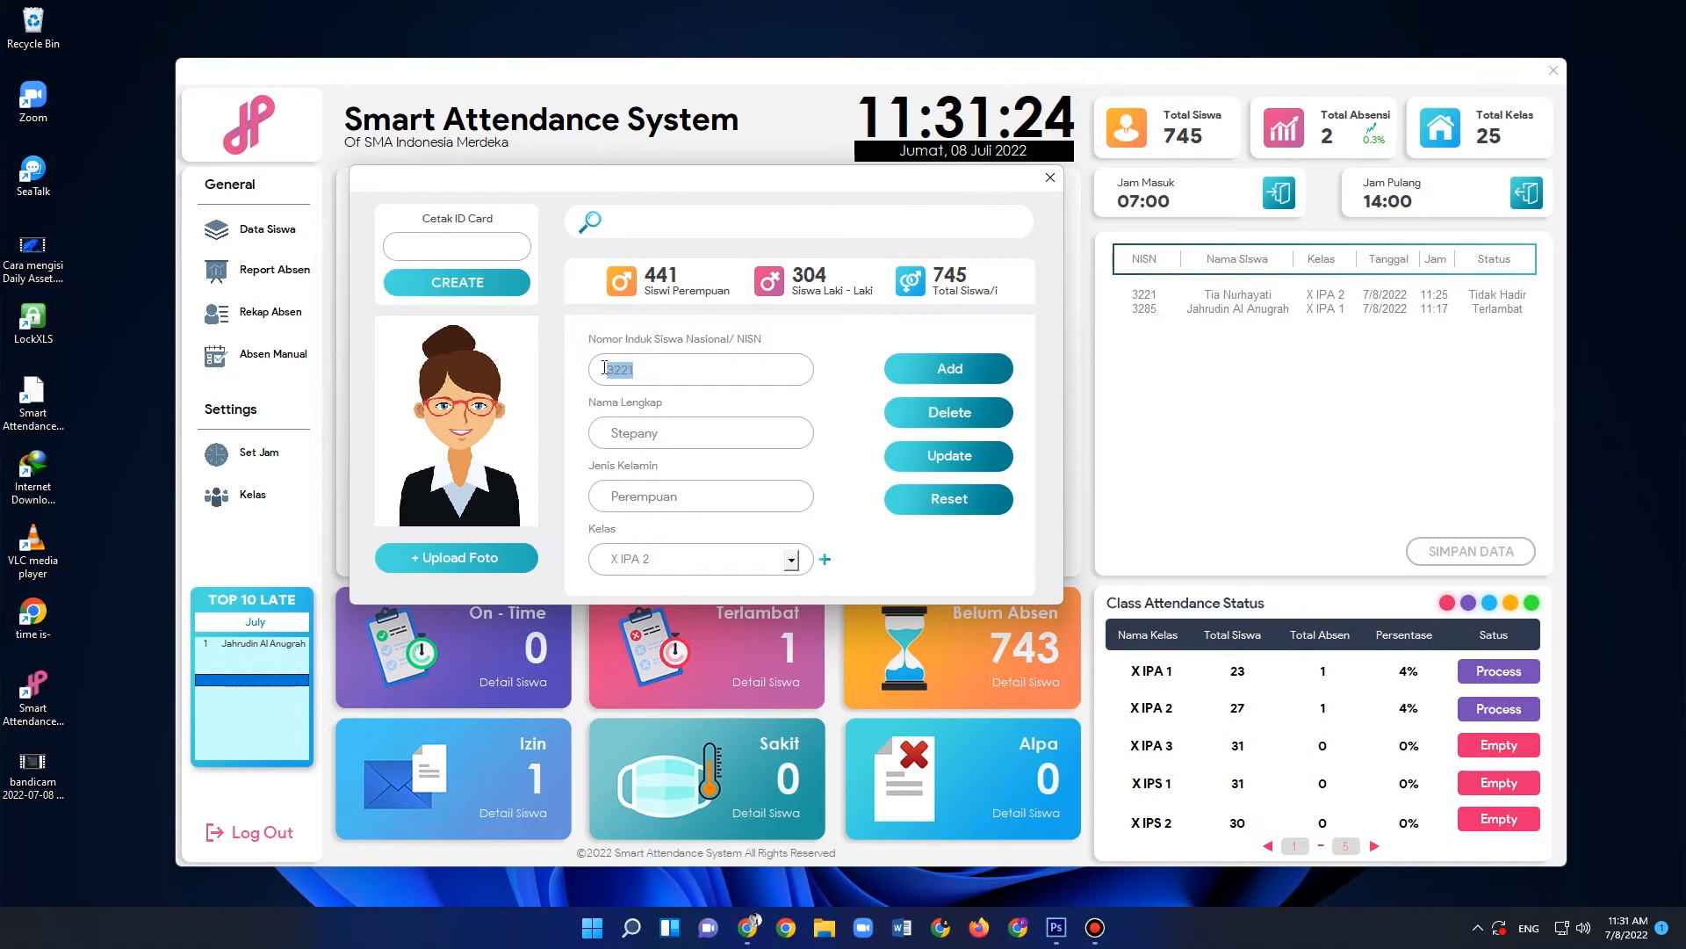
left_click(633, 370)
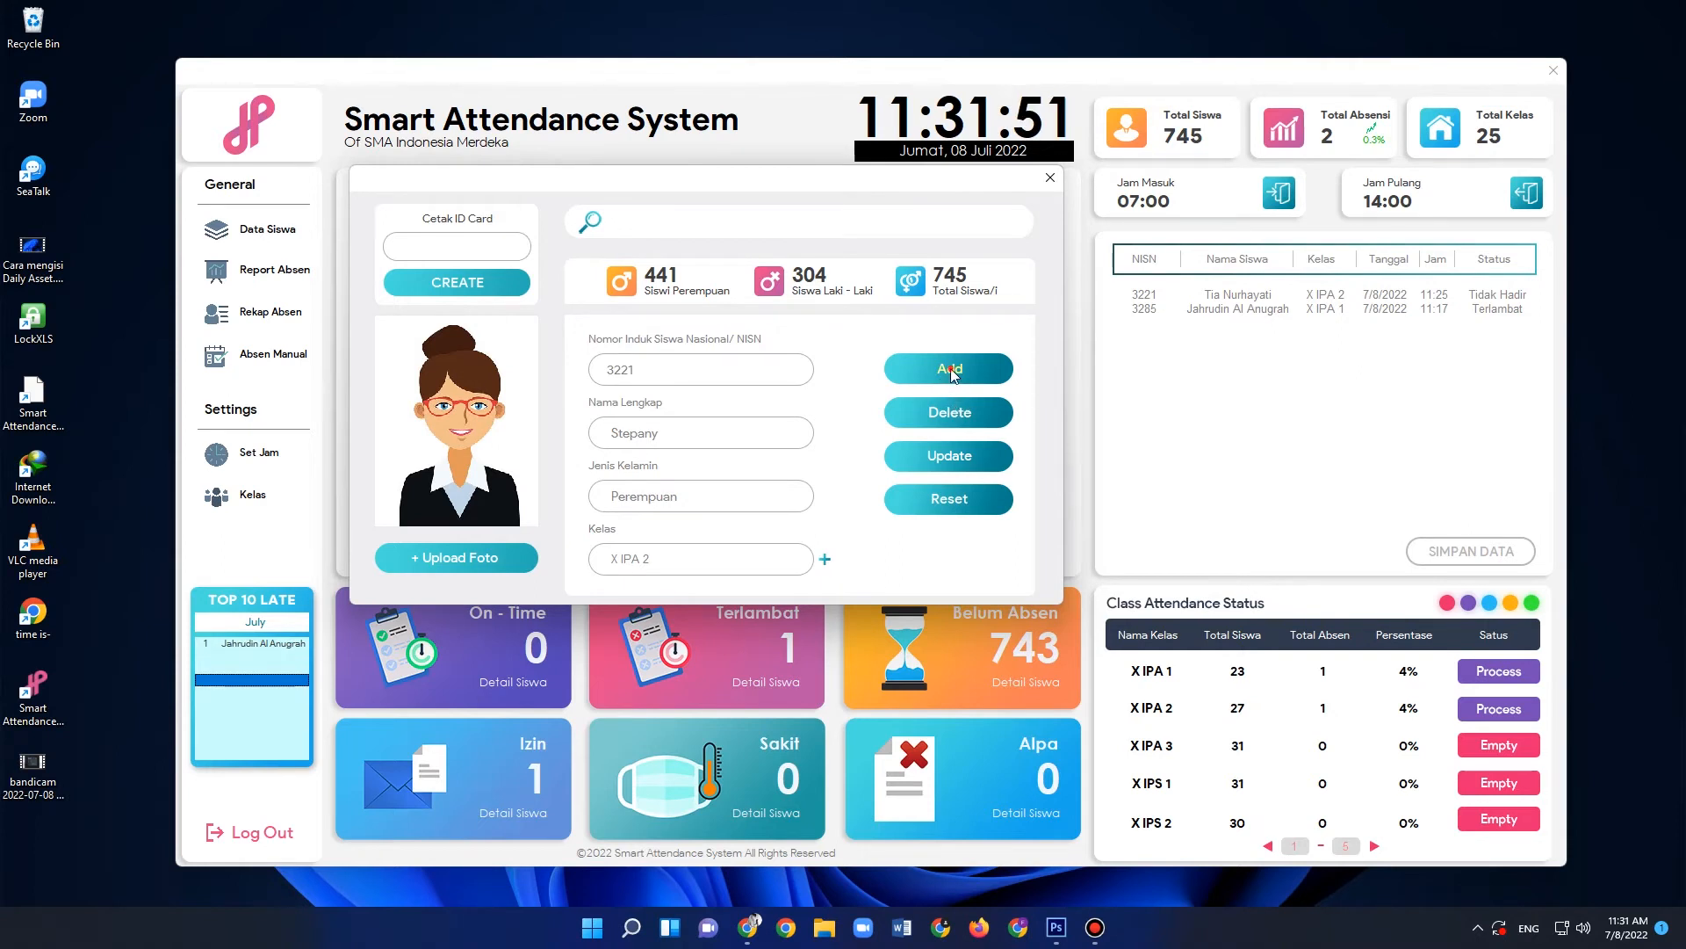
left_click(950, 369)
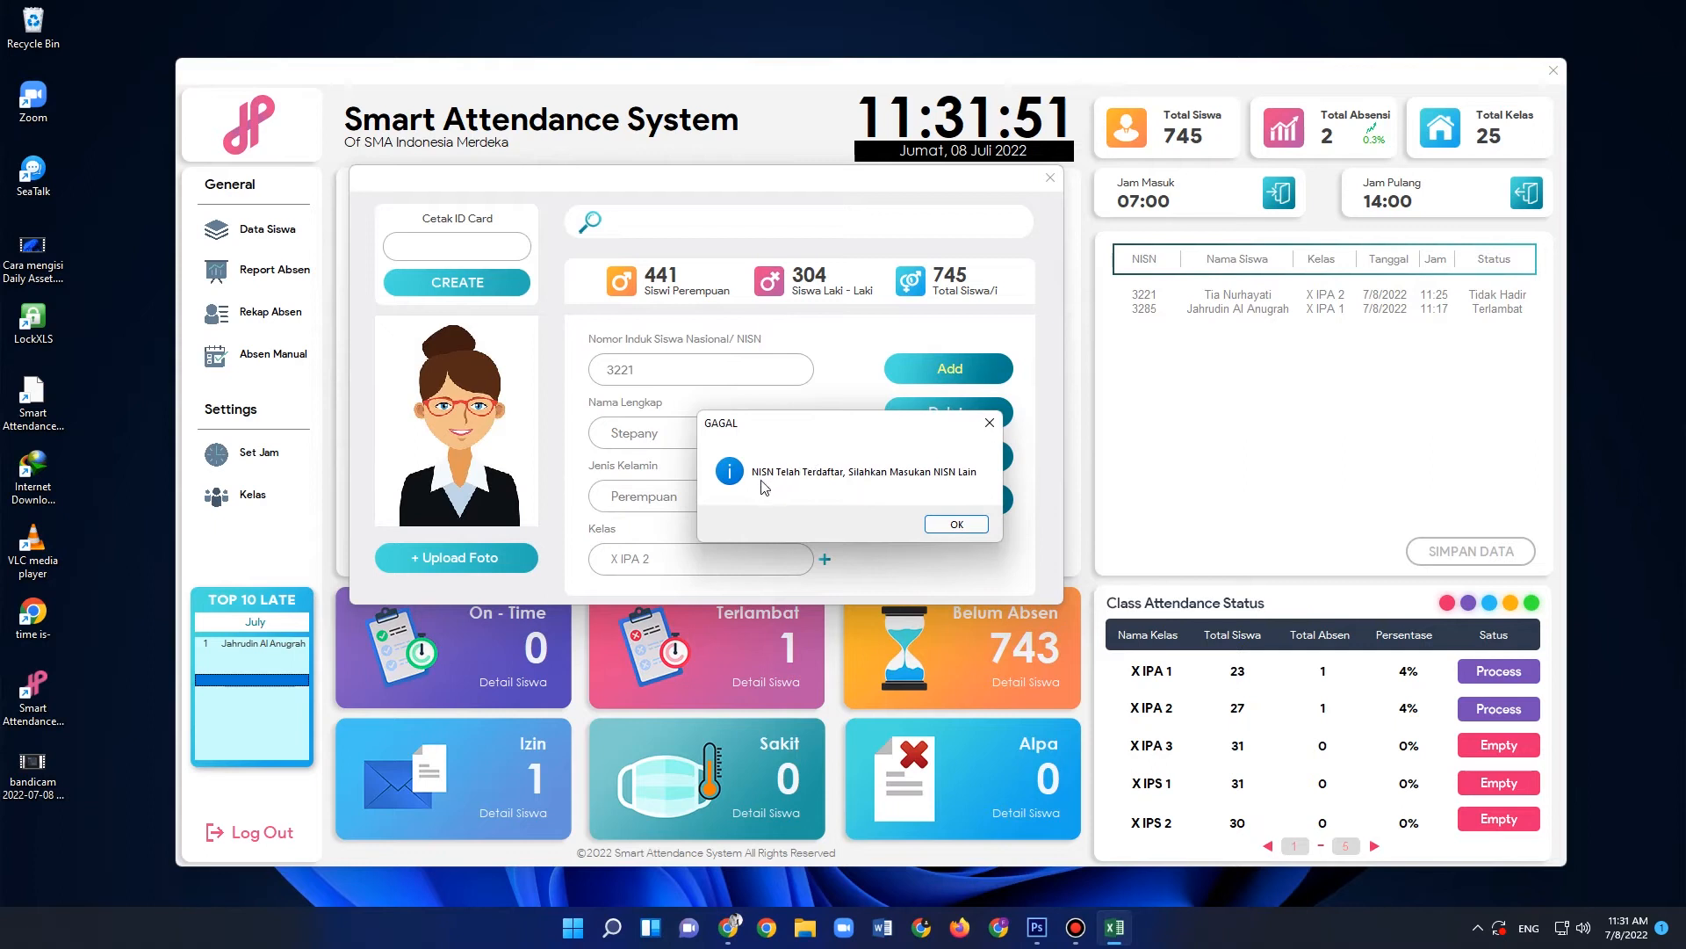
left_click(956, 525)
- Enter a different NISN and the corrected full name in the cleared student form
left_click(672, 374)
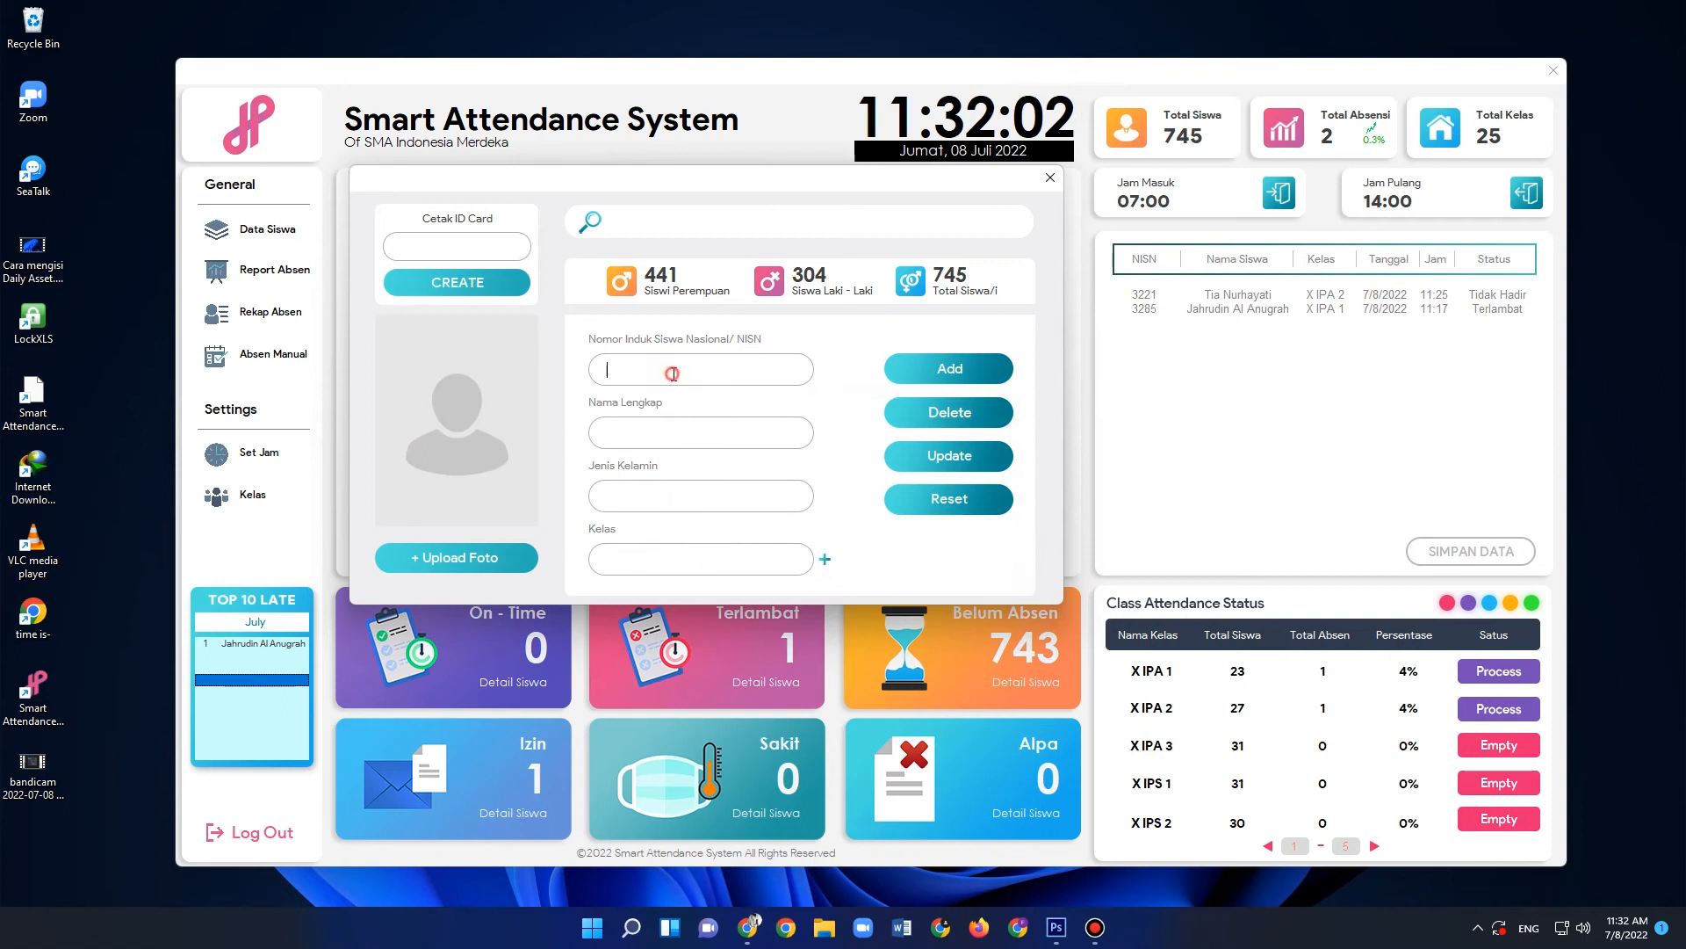
type("3222")
left_click(642, 430)
type("Stepany")
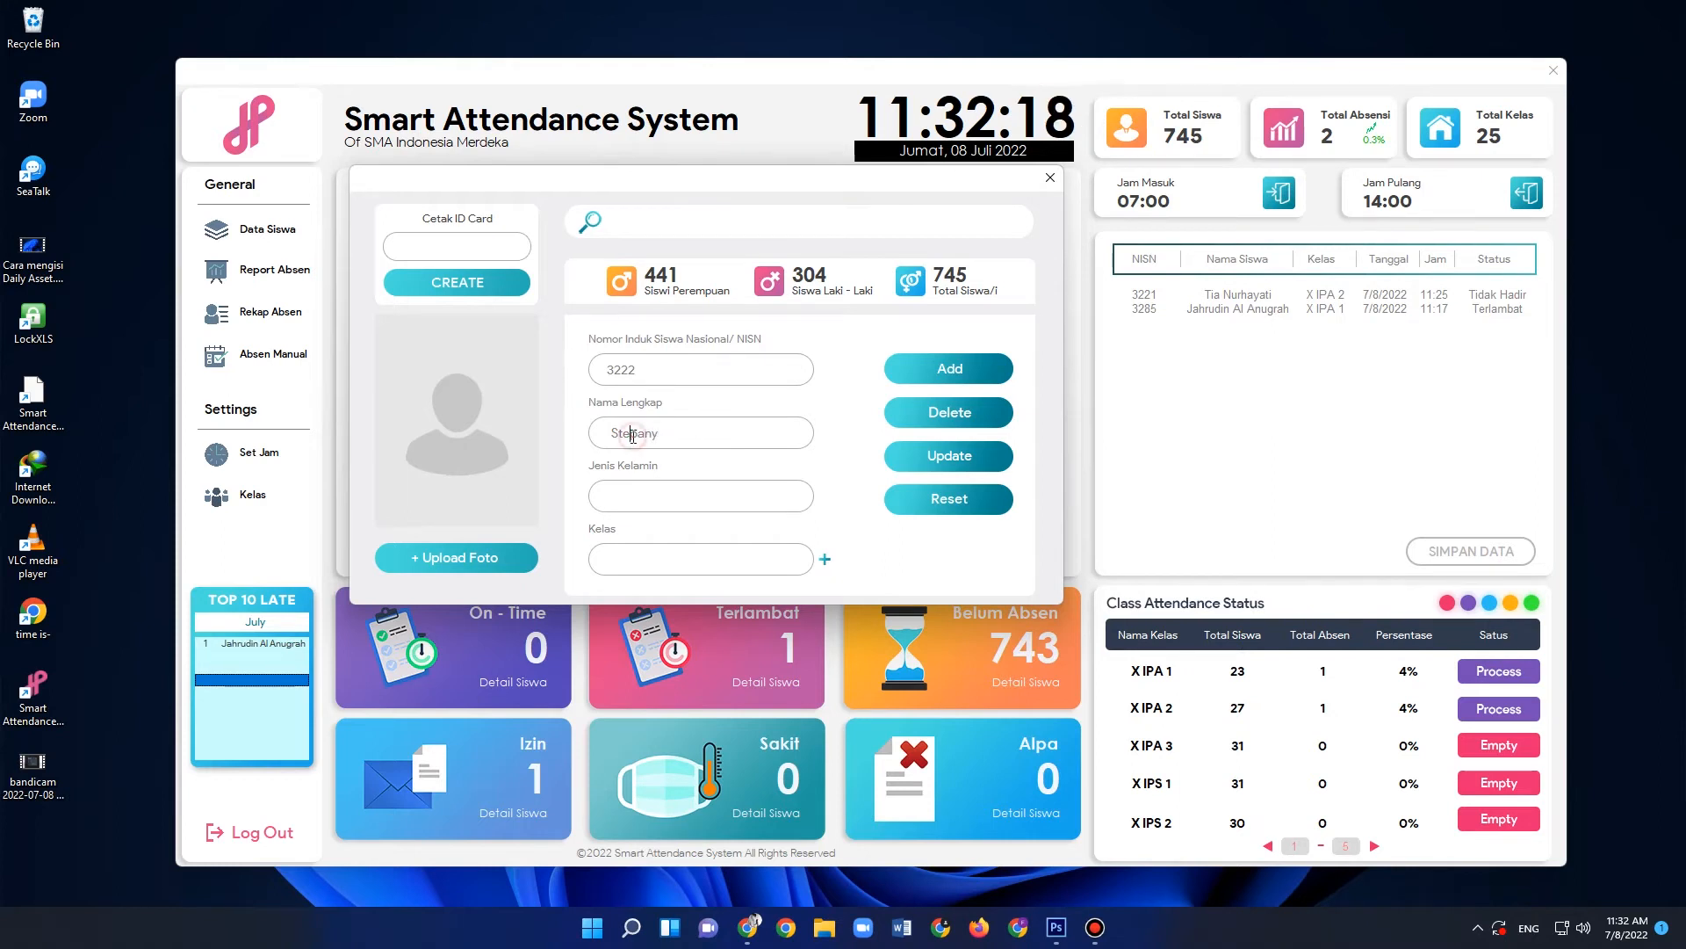
key("BackSpace")
type("ff")
left_click(670, 432)
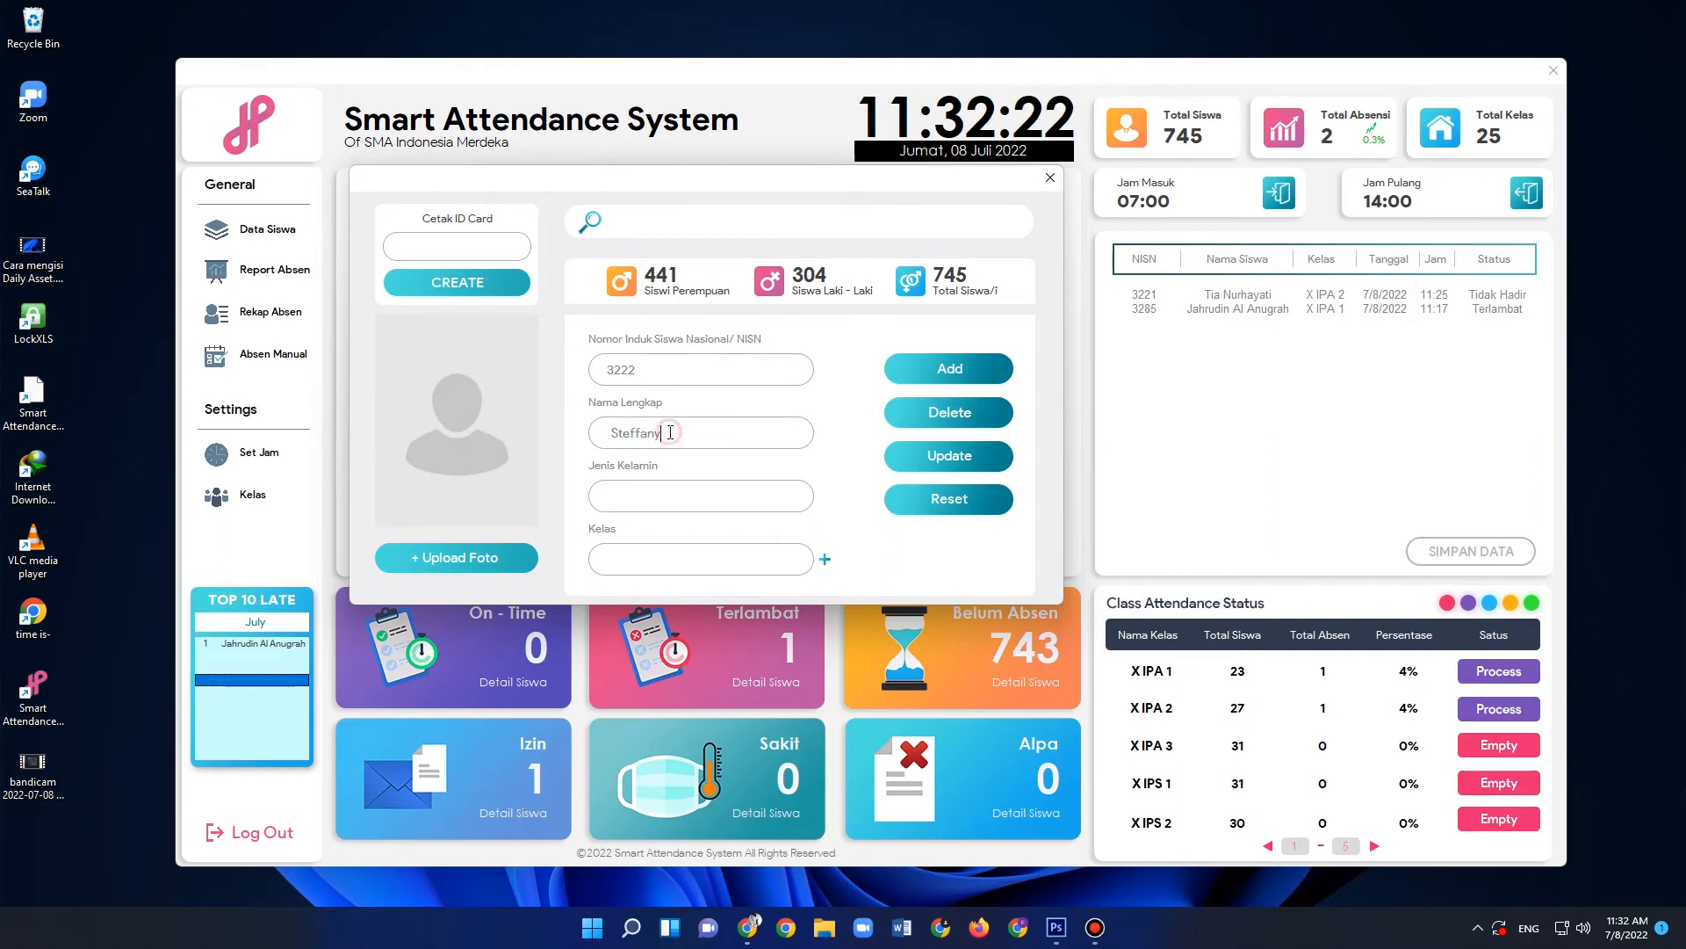
- Set the student's Jenis Kelamin to Perempuan and Kelas to X IPA 2
left_click(650, 494)
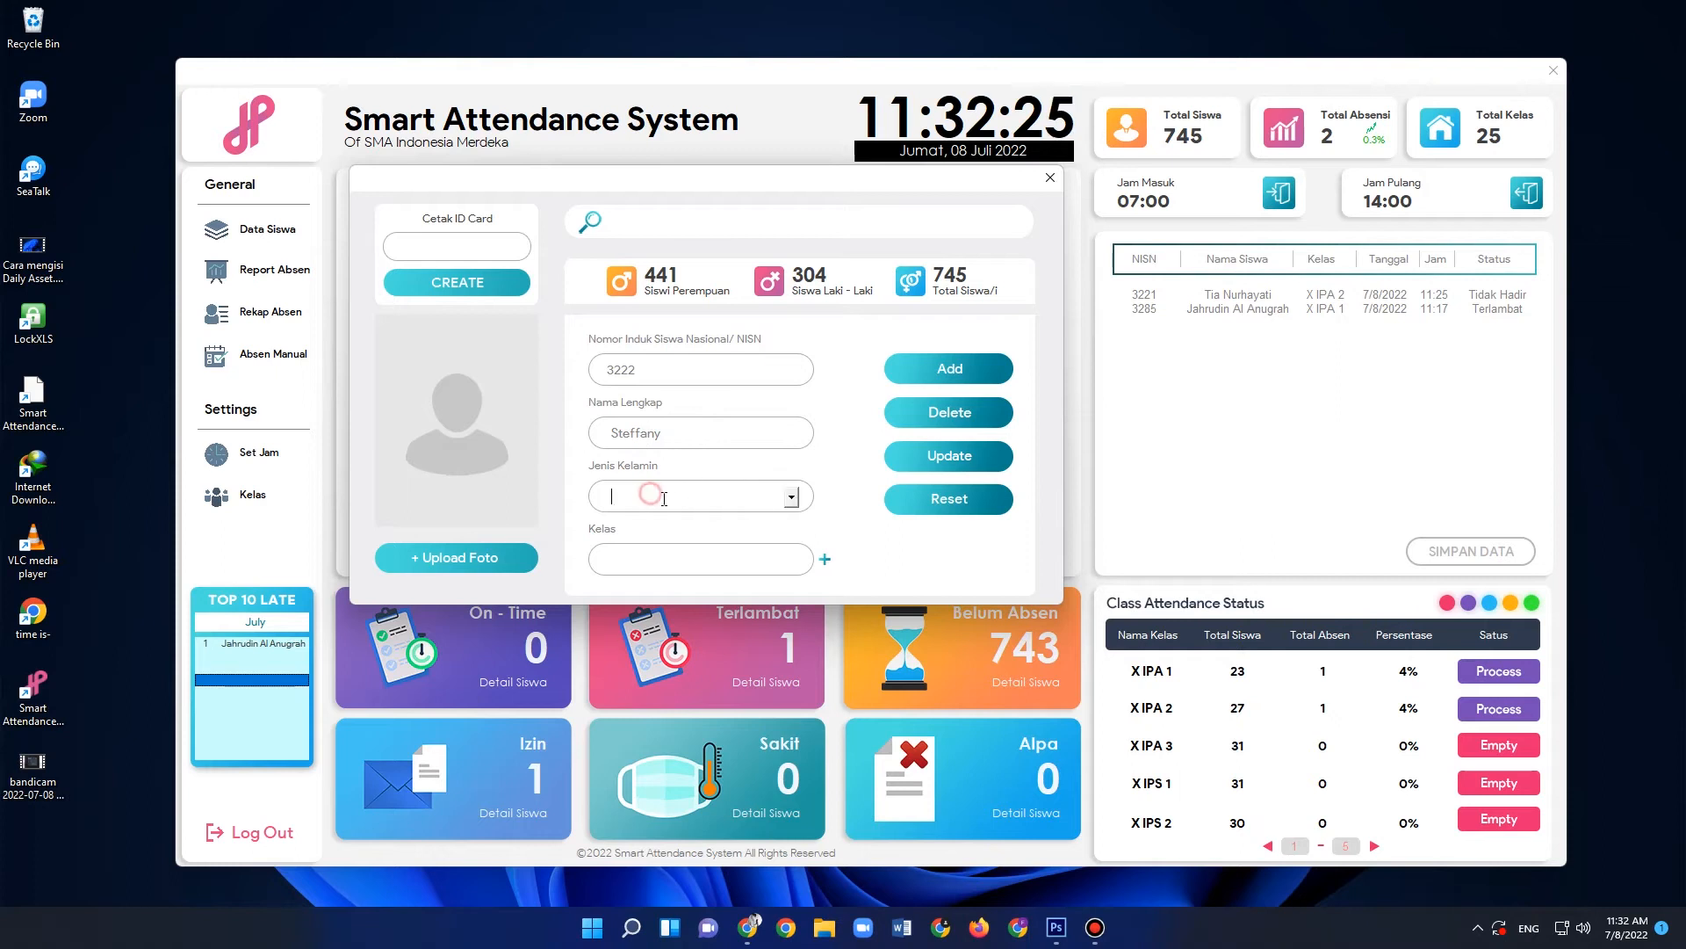
left_click(792, 497)
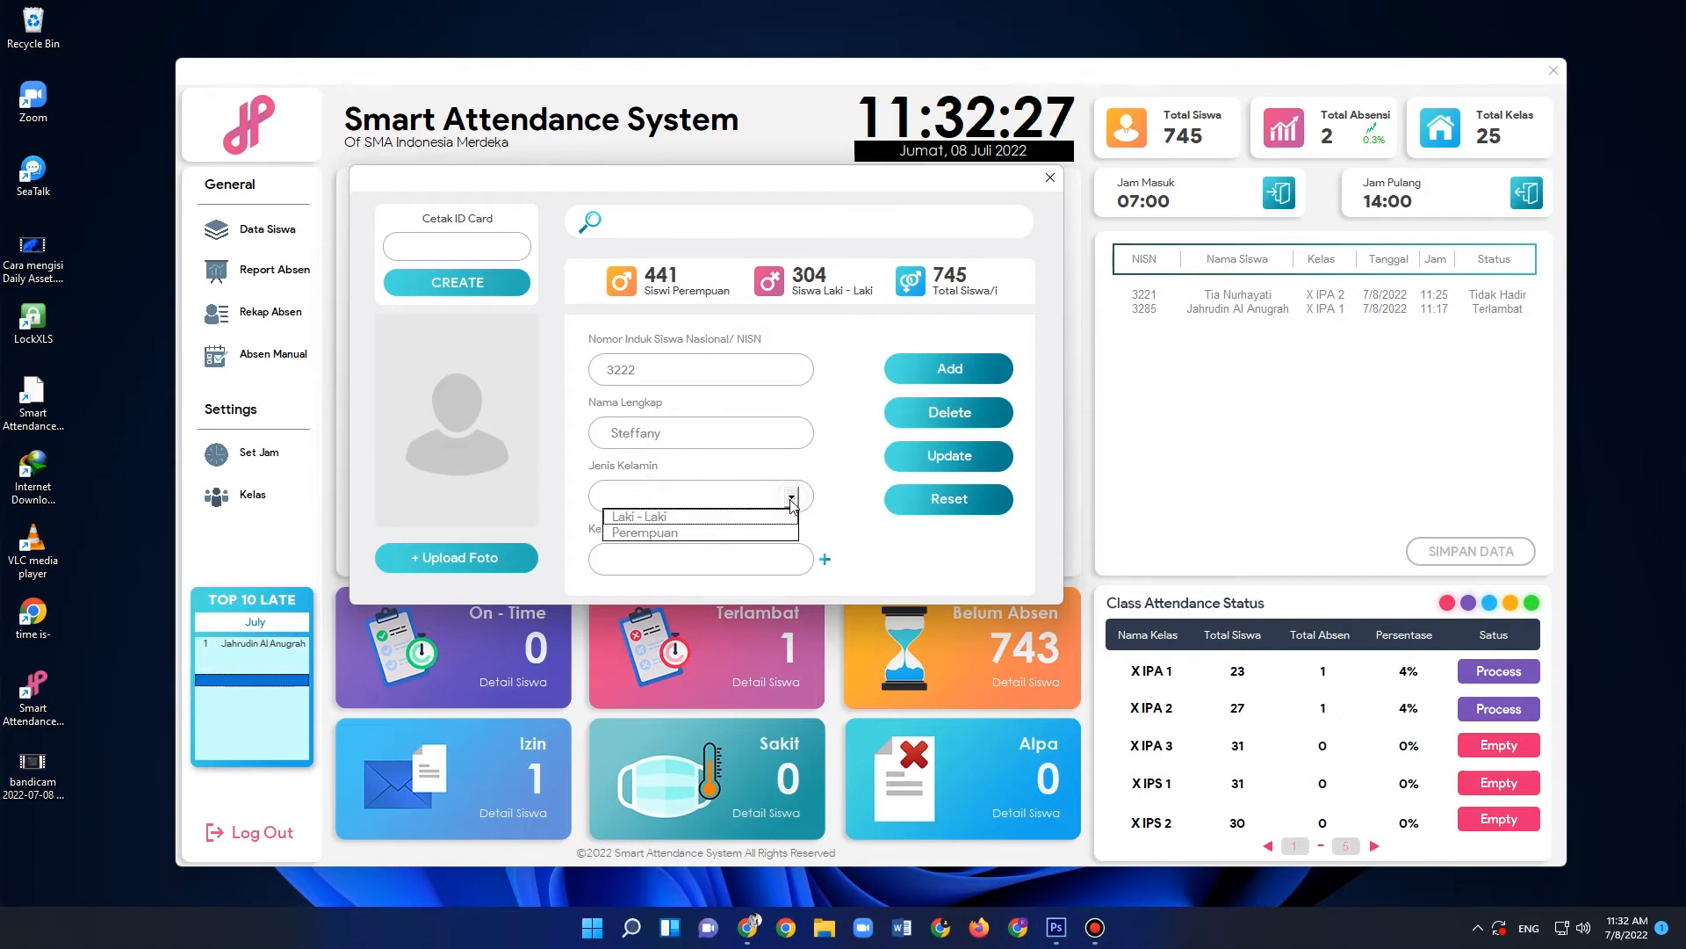
left_click(689, 532)
left_click(724, 558)
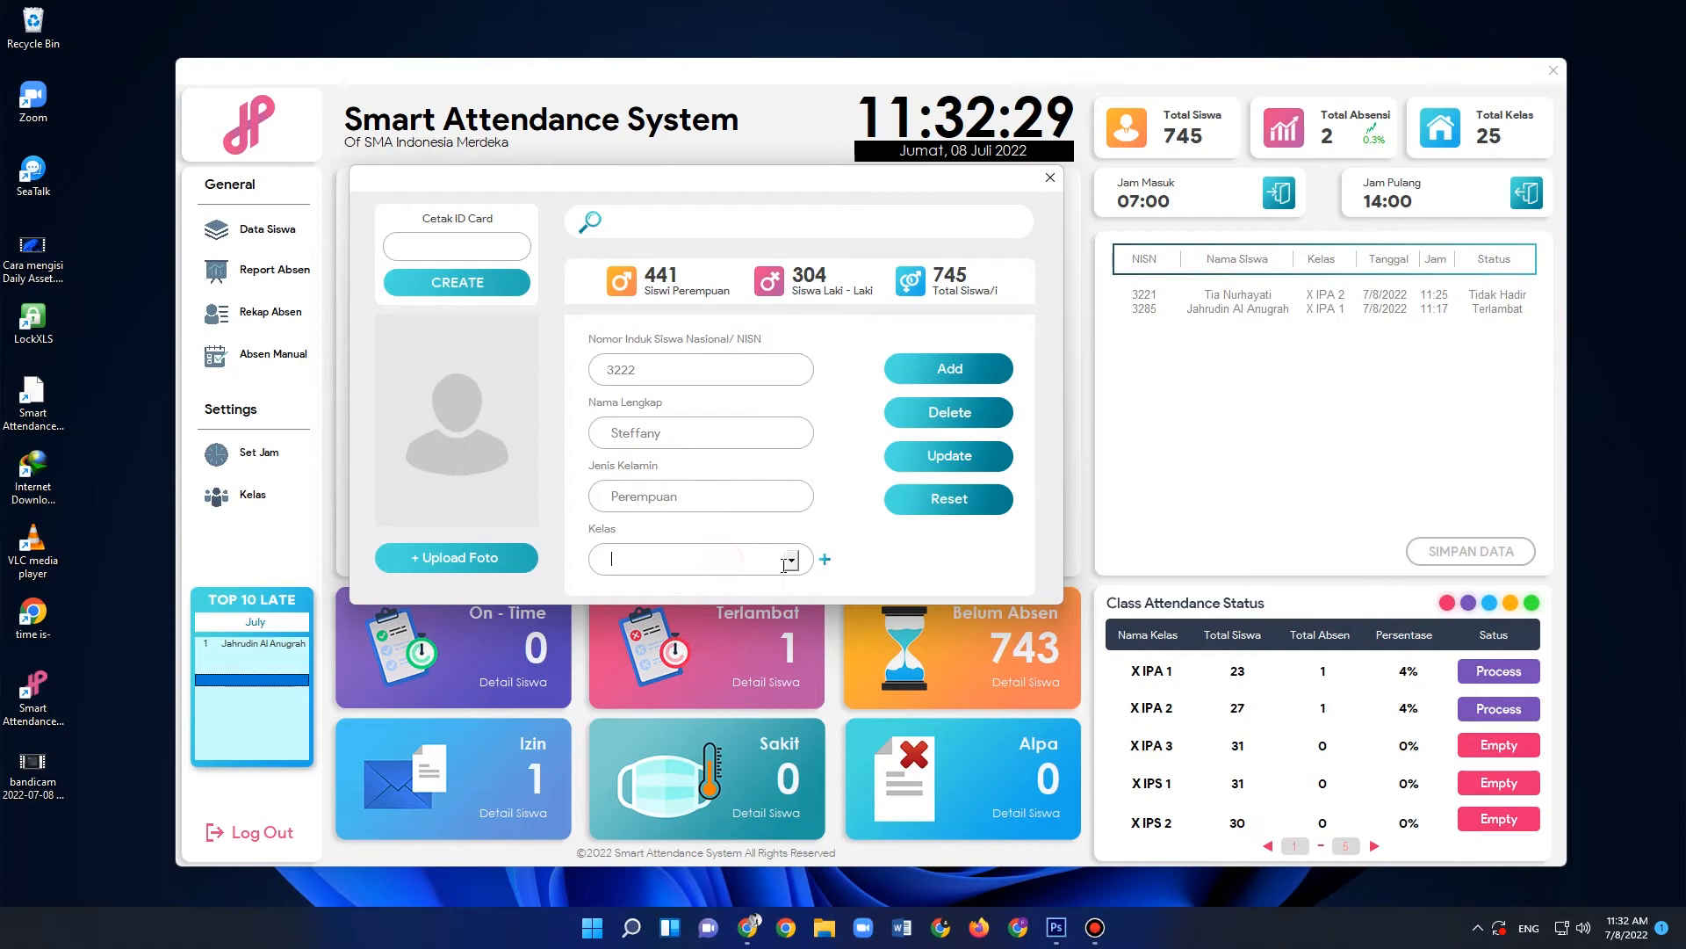
left_click(790, 561)
left_click(685, 608)
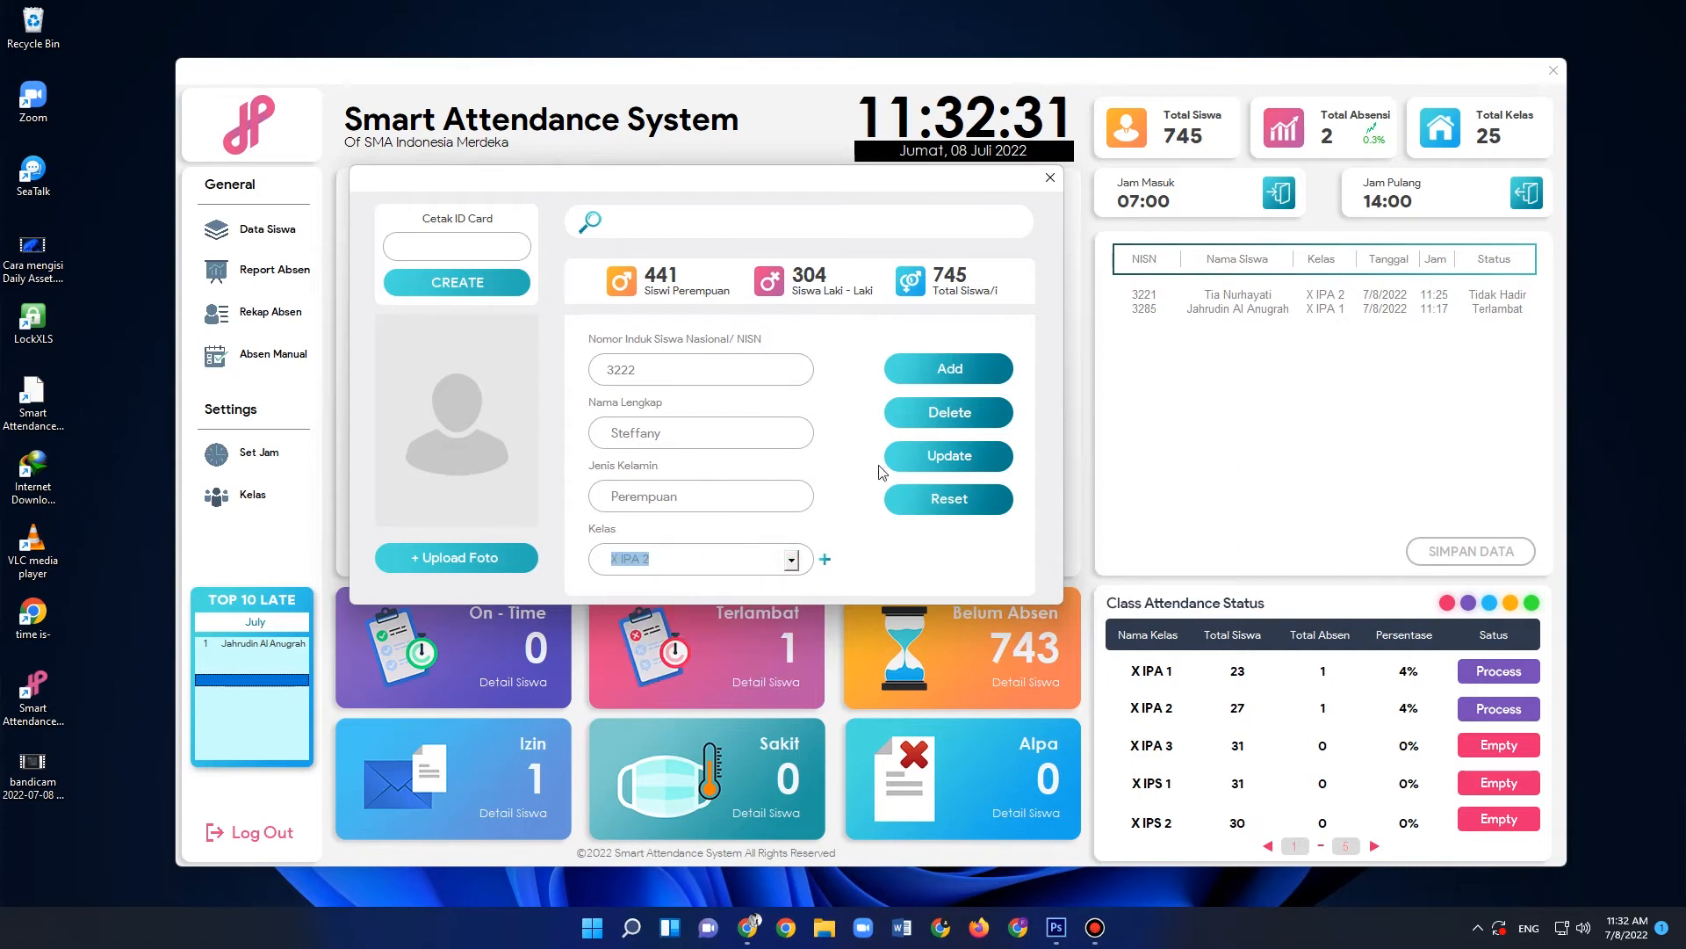
- Upload ft.jpg as the required student photo and add the new student record
left_click(953, 380)
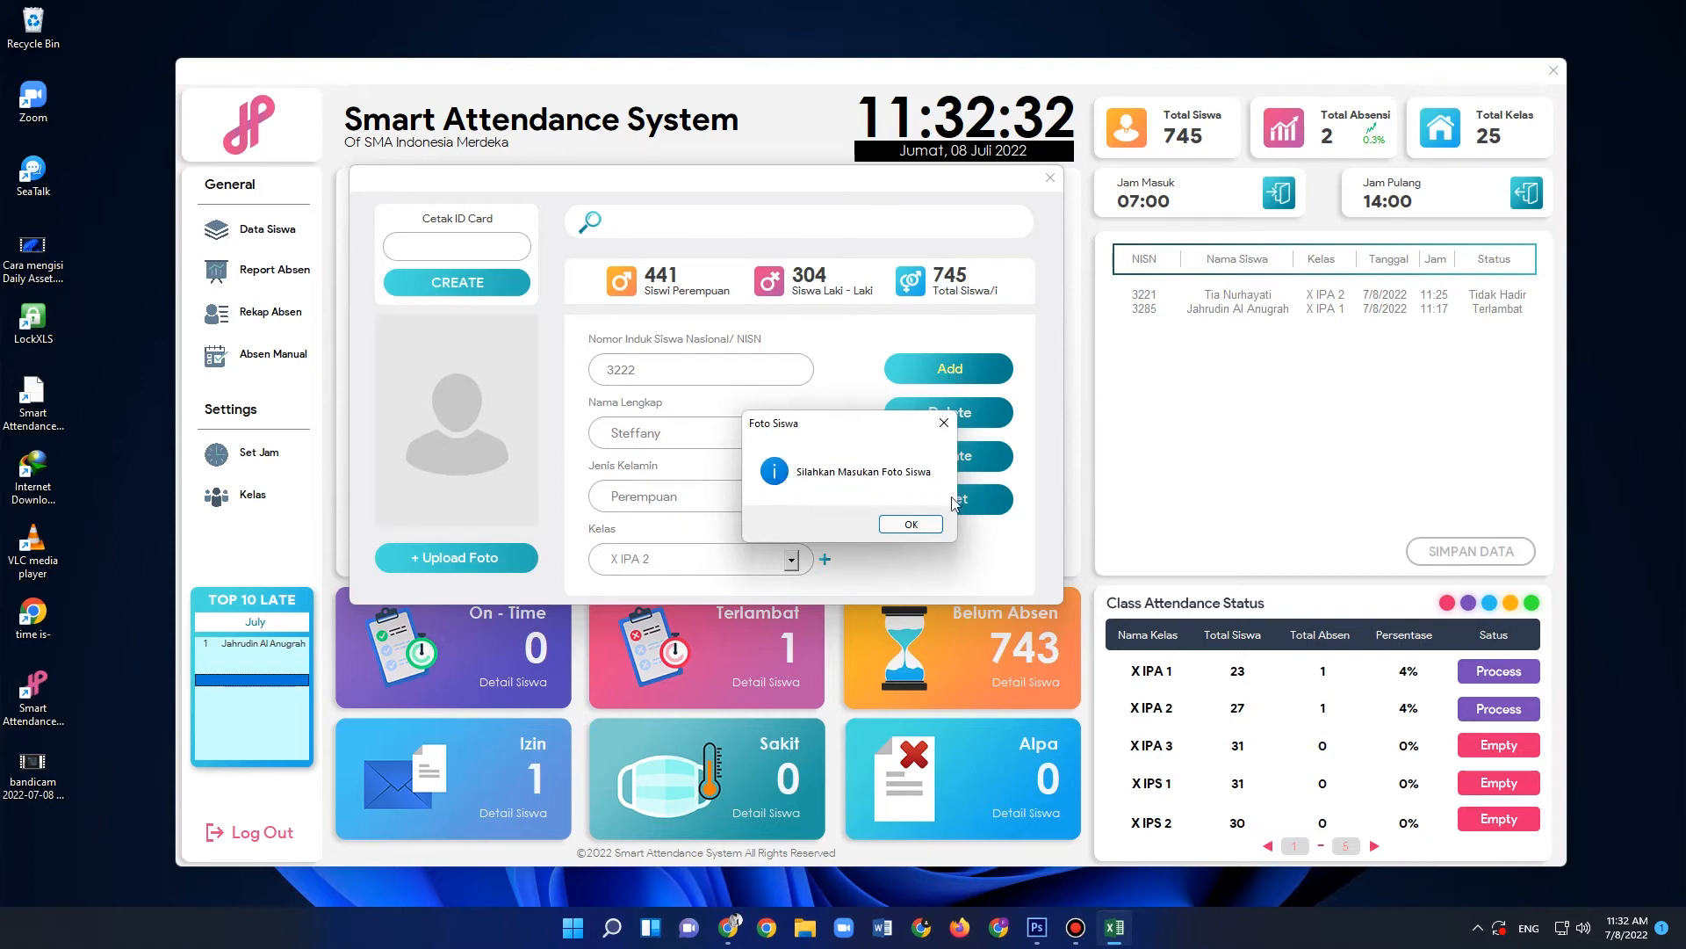
left_click(911, 523)
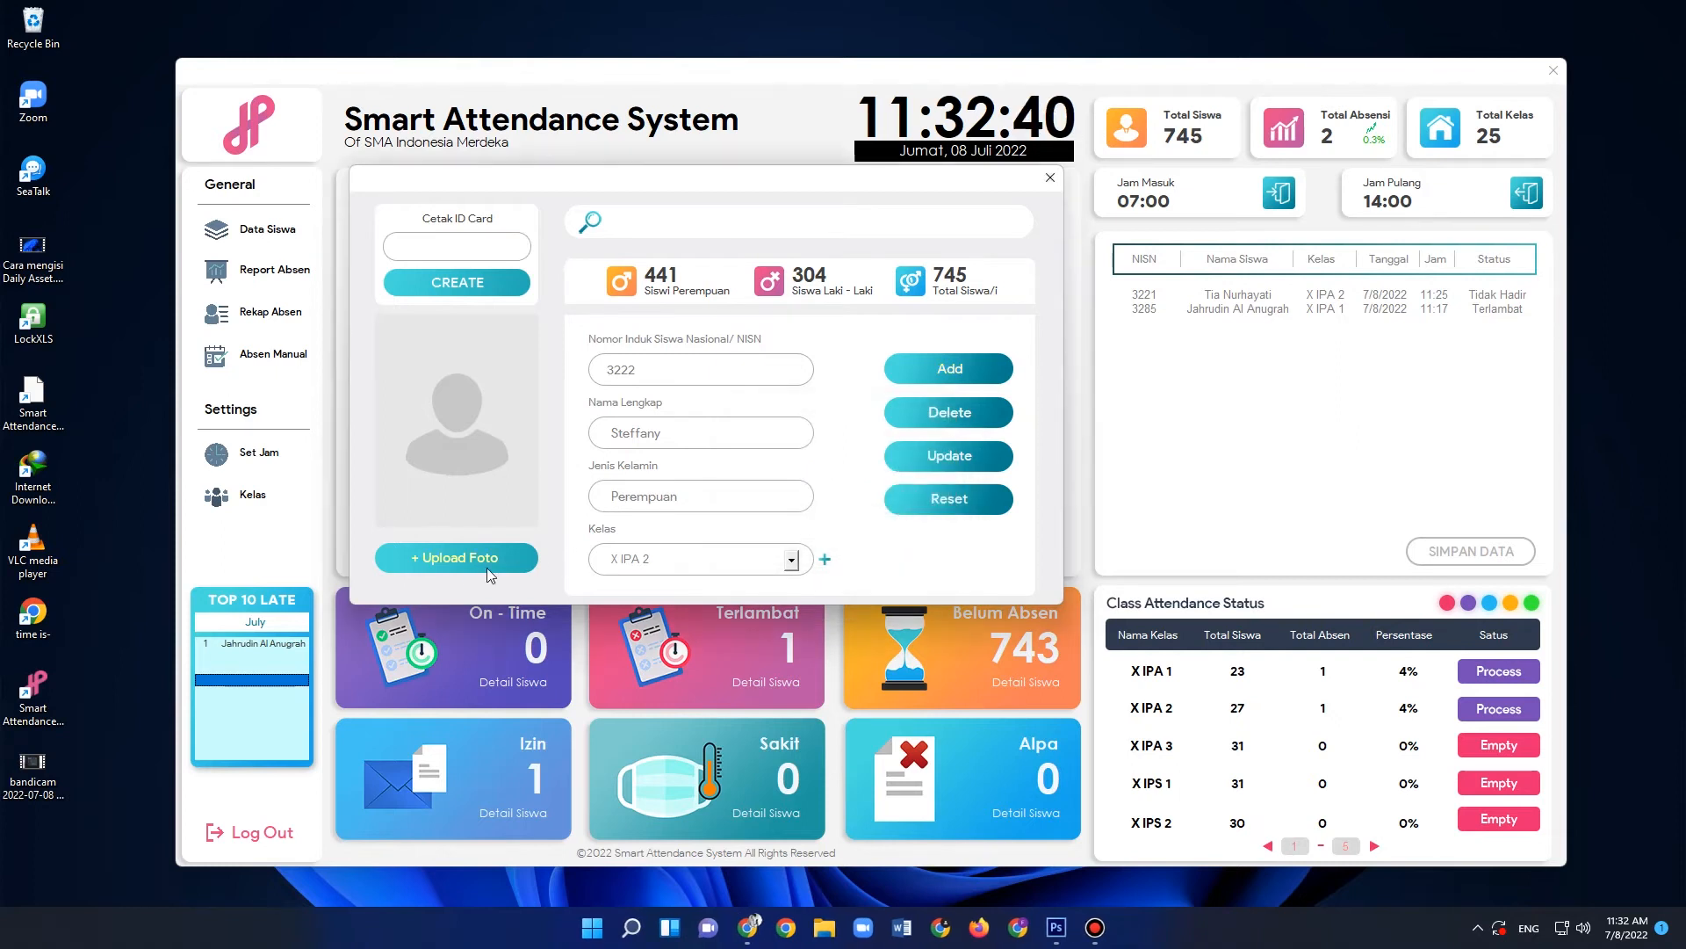
left_click(455, 560)
left_click(578, 407)
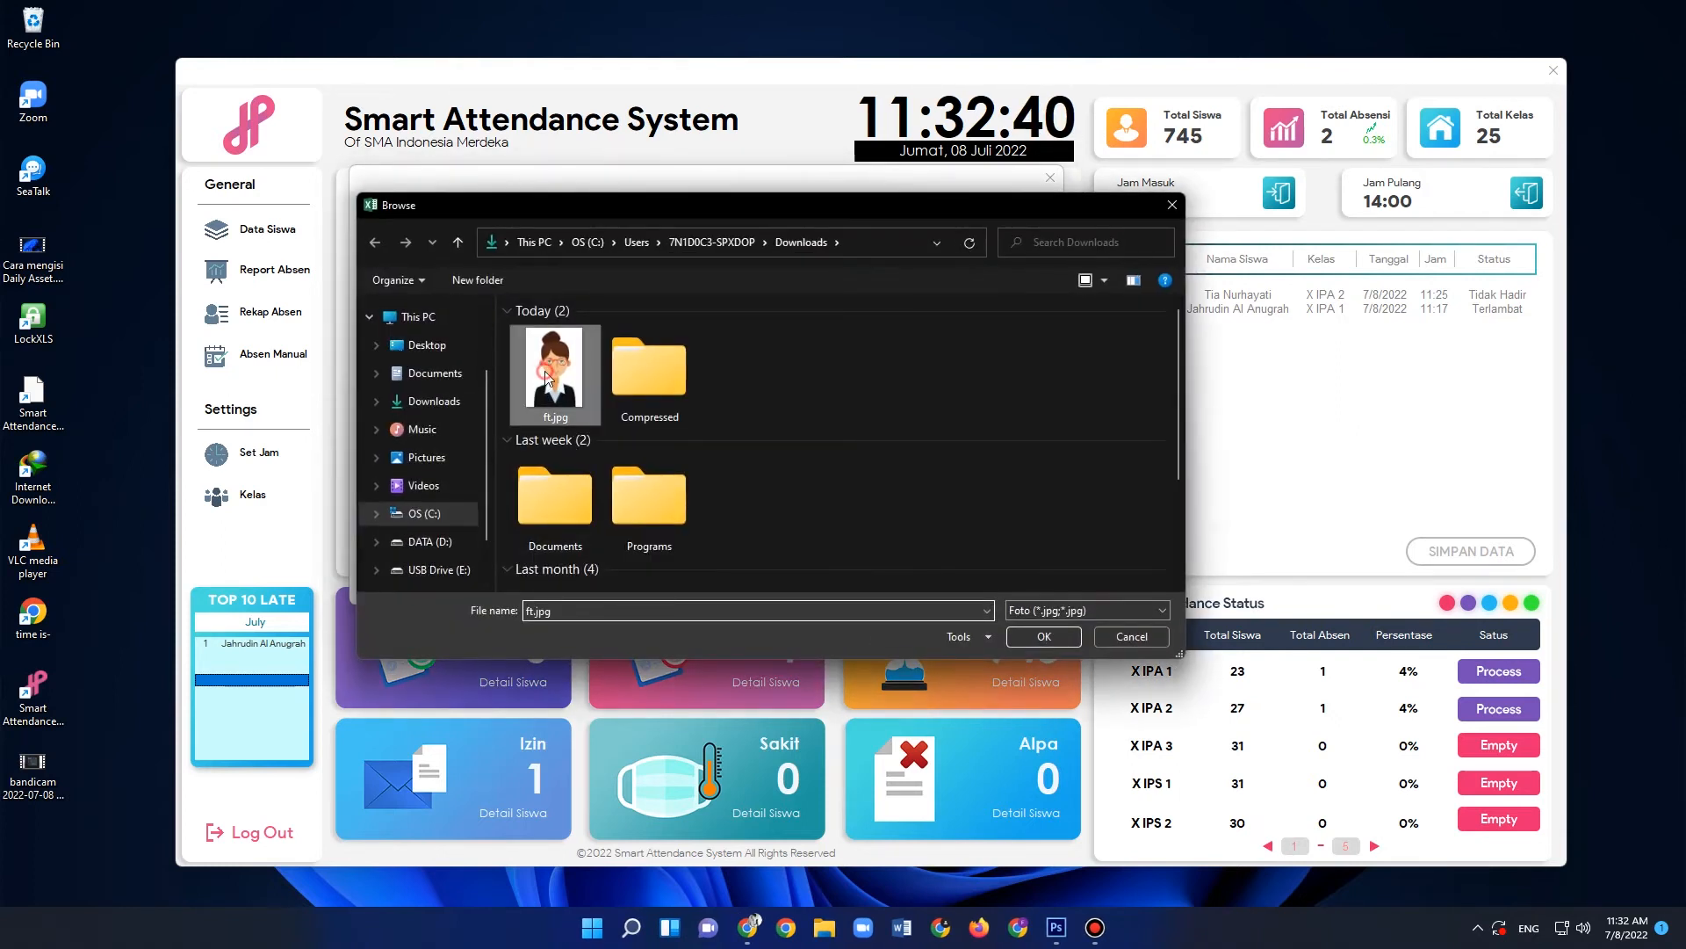
left_click(1043, 638)
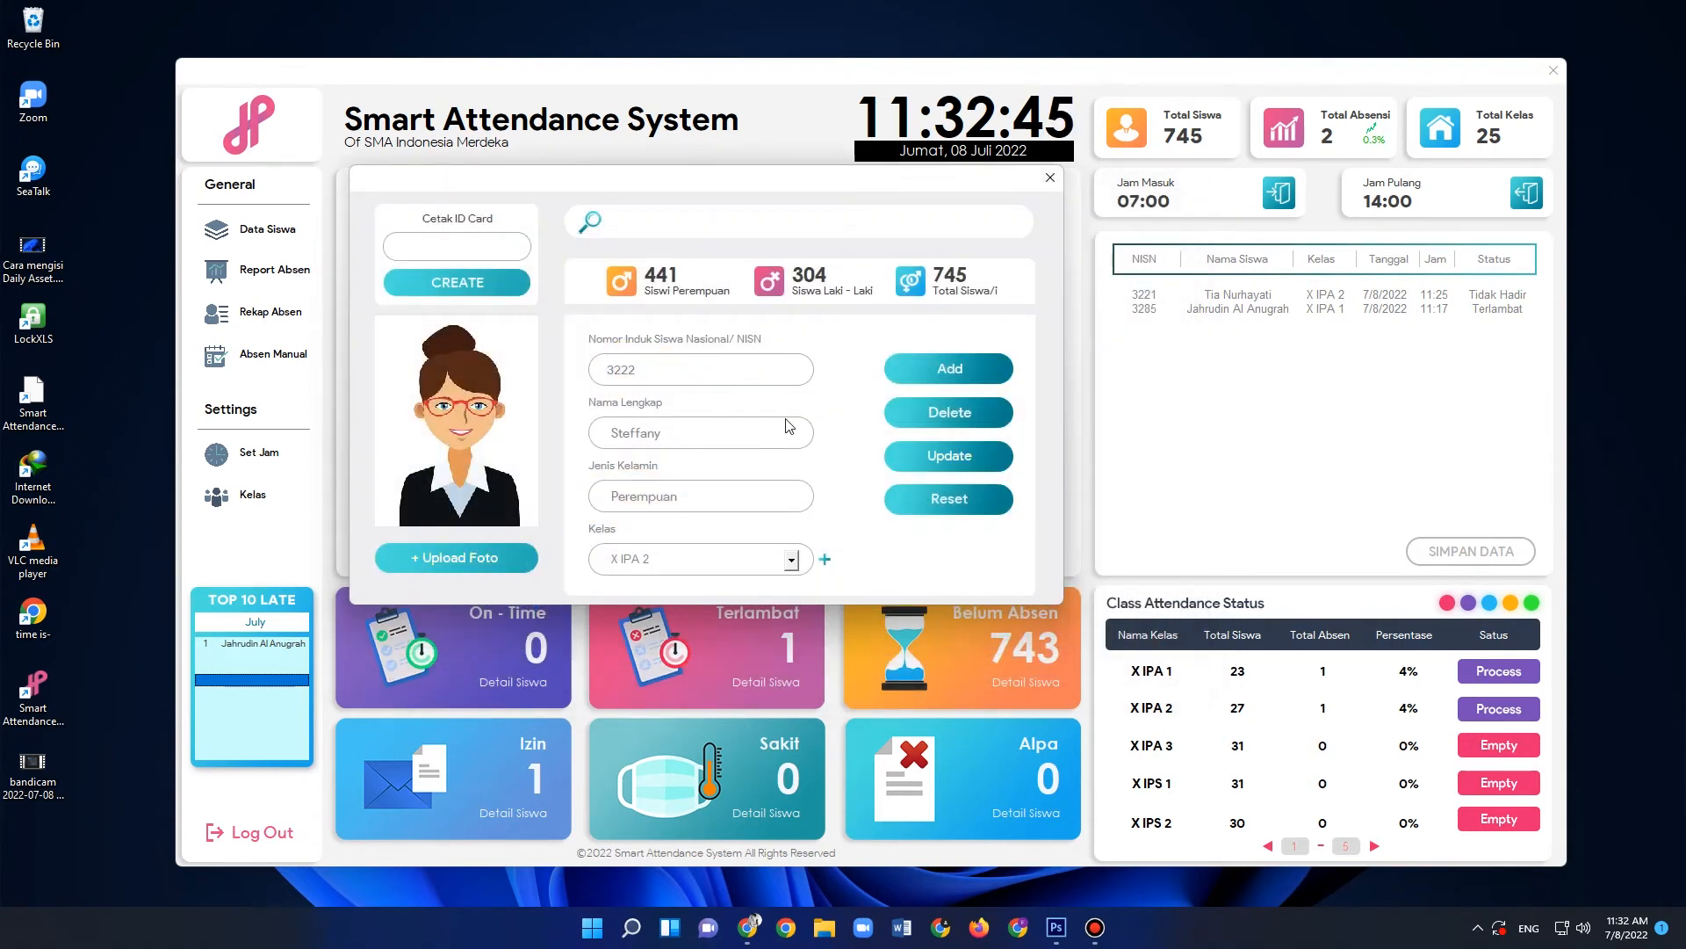
left_click(950, 373)
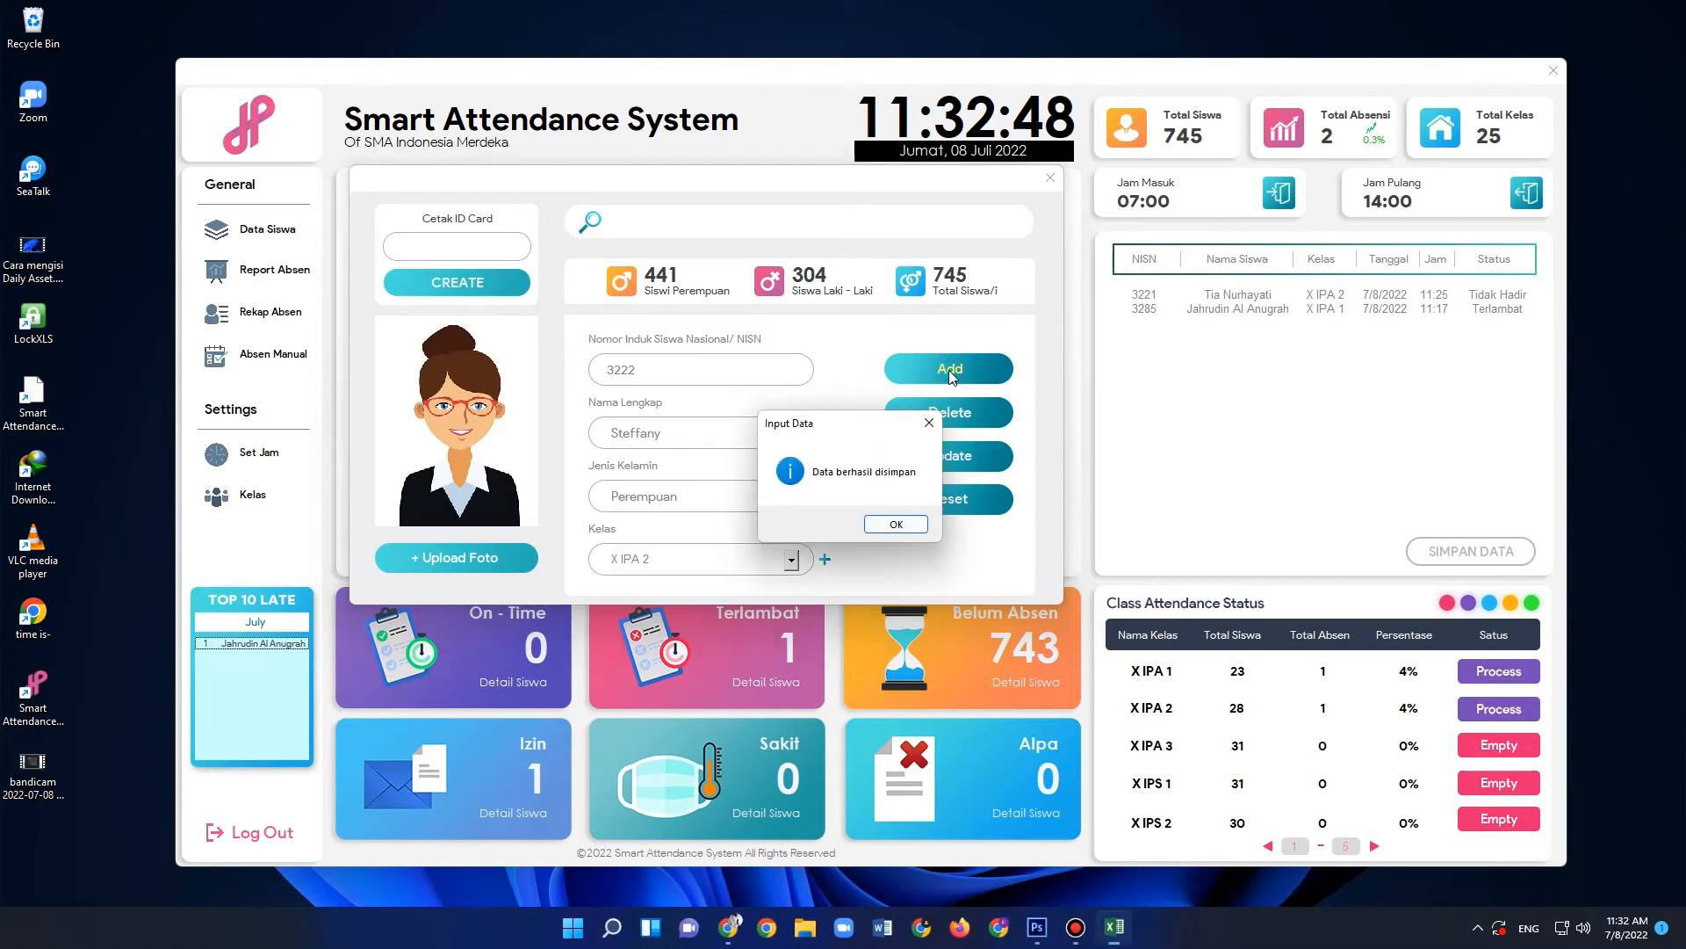
left_click(896, 525)
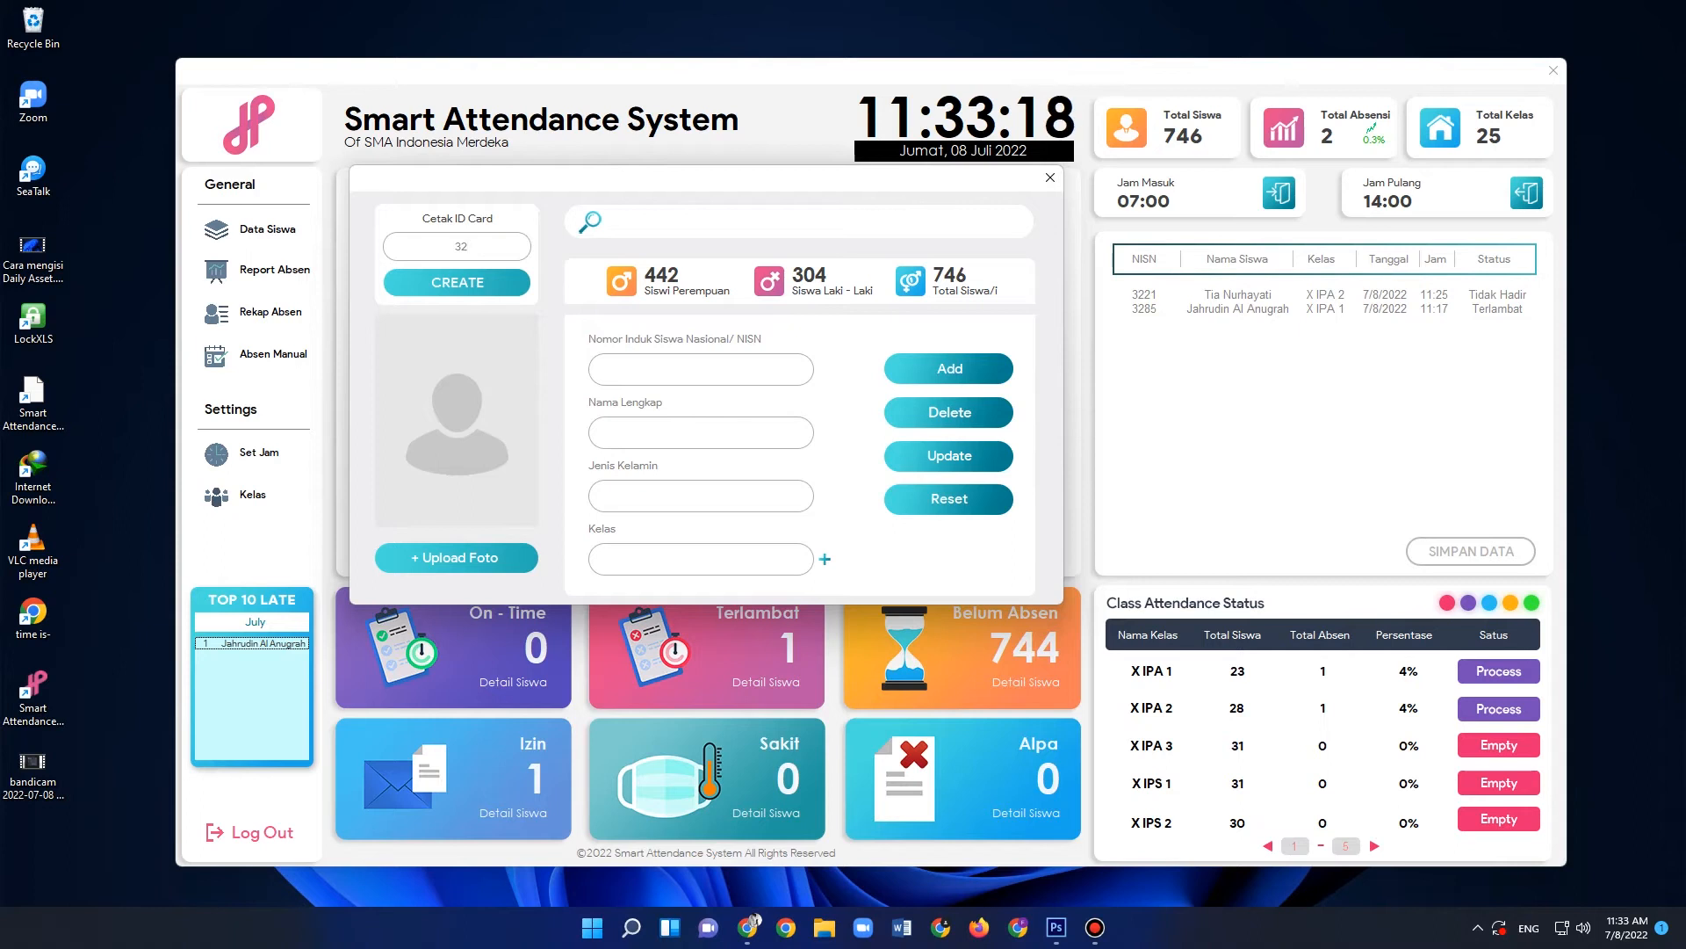
- Try to load a student for the ID card with an unregistered NISN and dismiss the message
type("51")
key("Return")
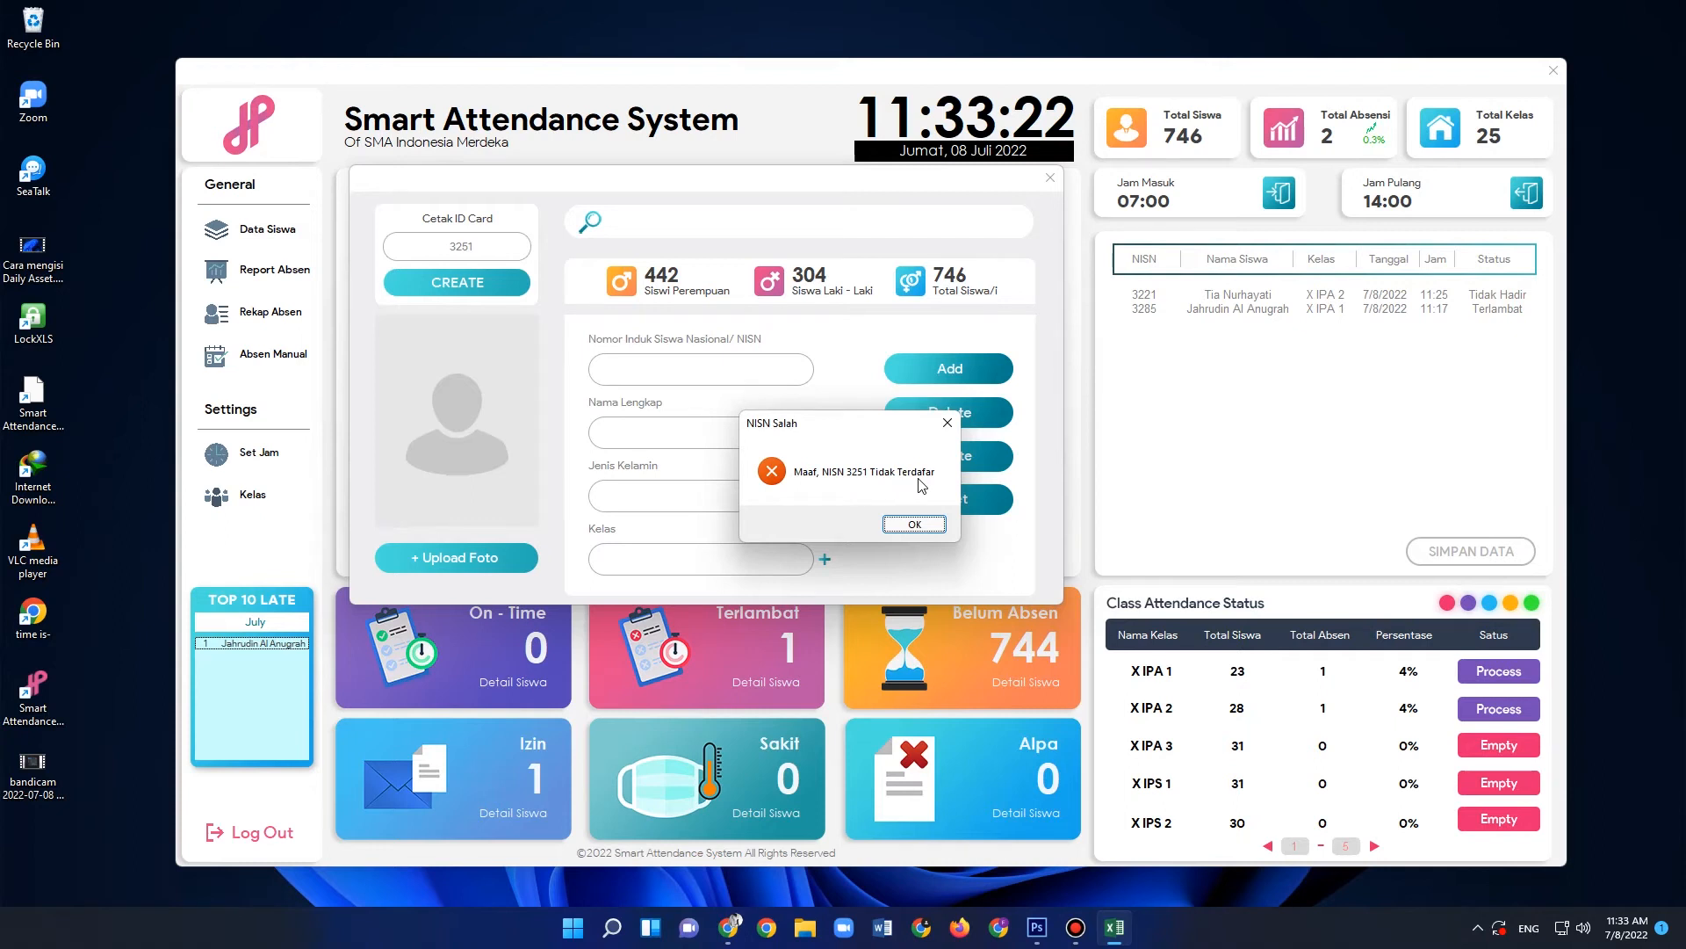
left_click(914, 524)
- Load the male X IPA 1 student for the ID card by NISN and review the NISN, name, gender and class fields
left_click_drag(485, 246, 394, 244)
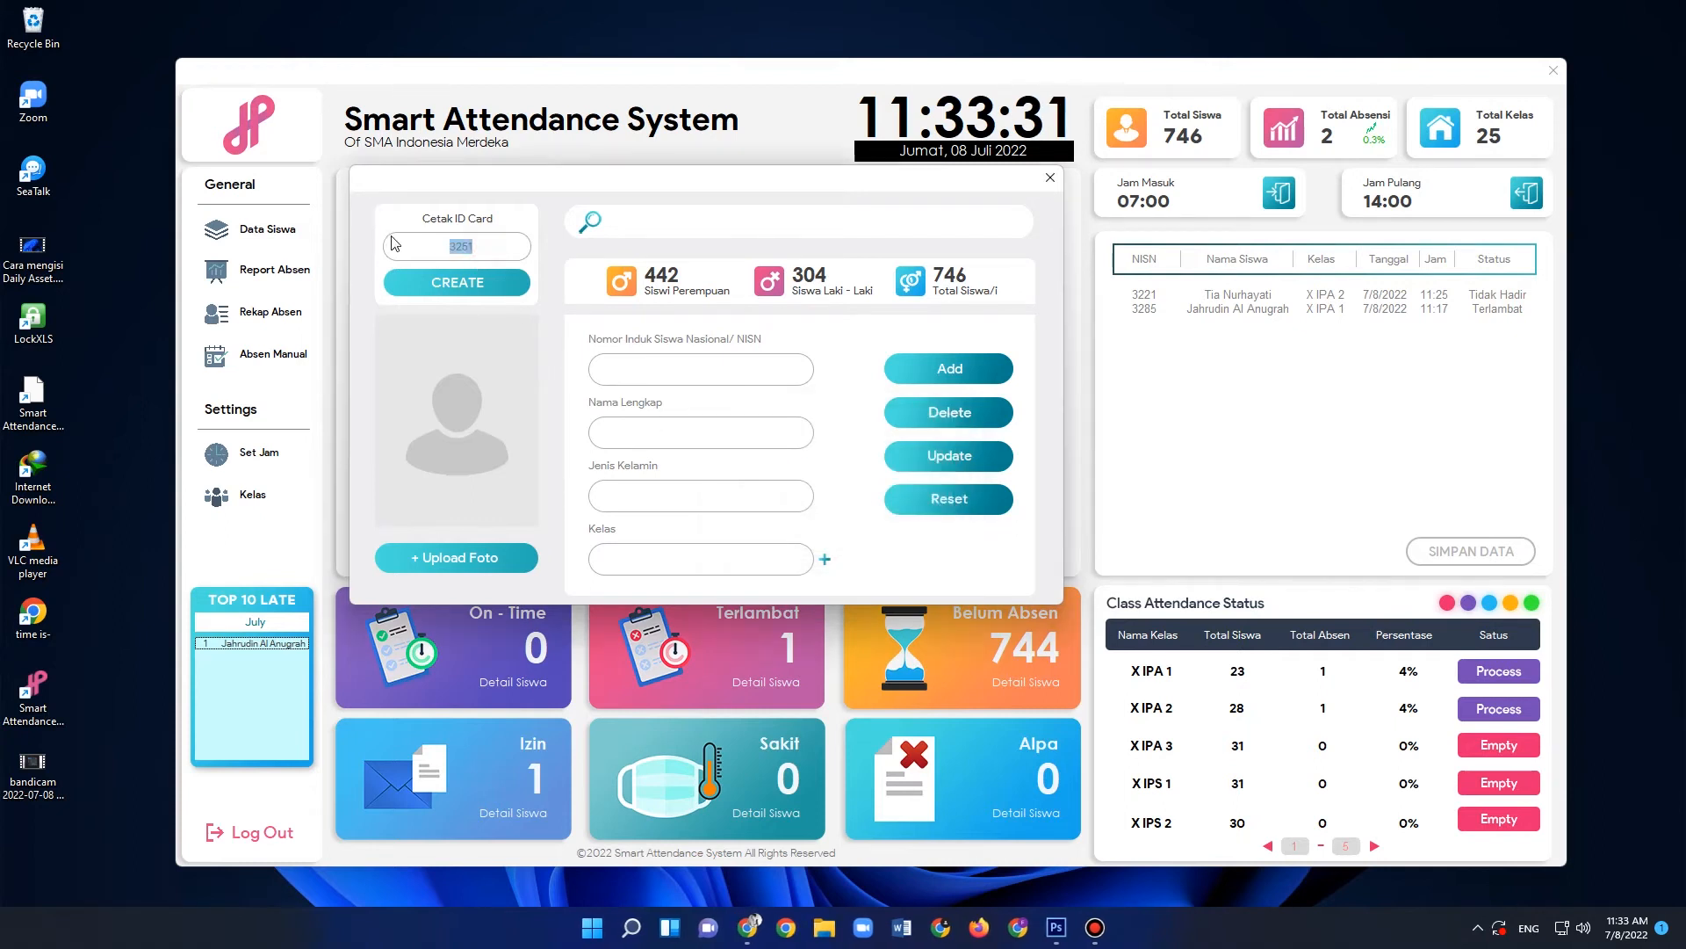
type("3285")
key("Return")
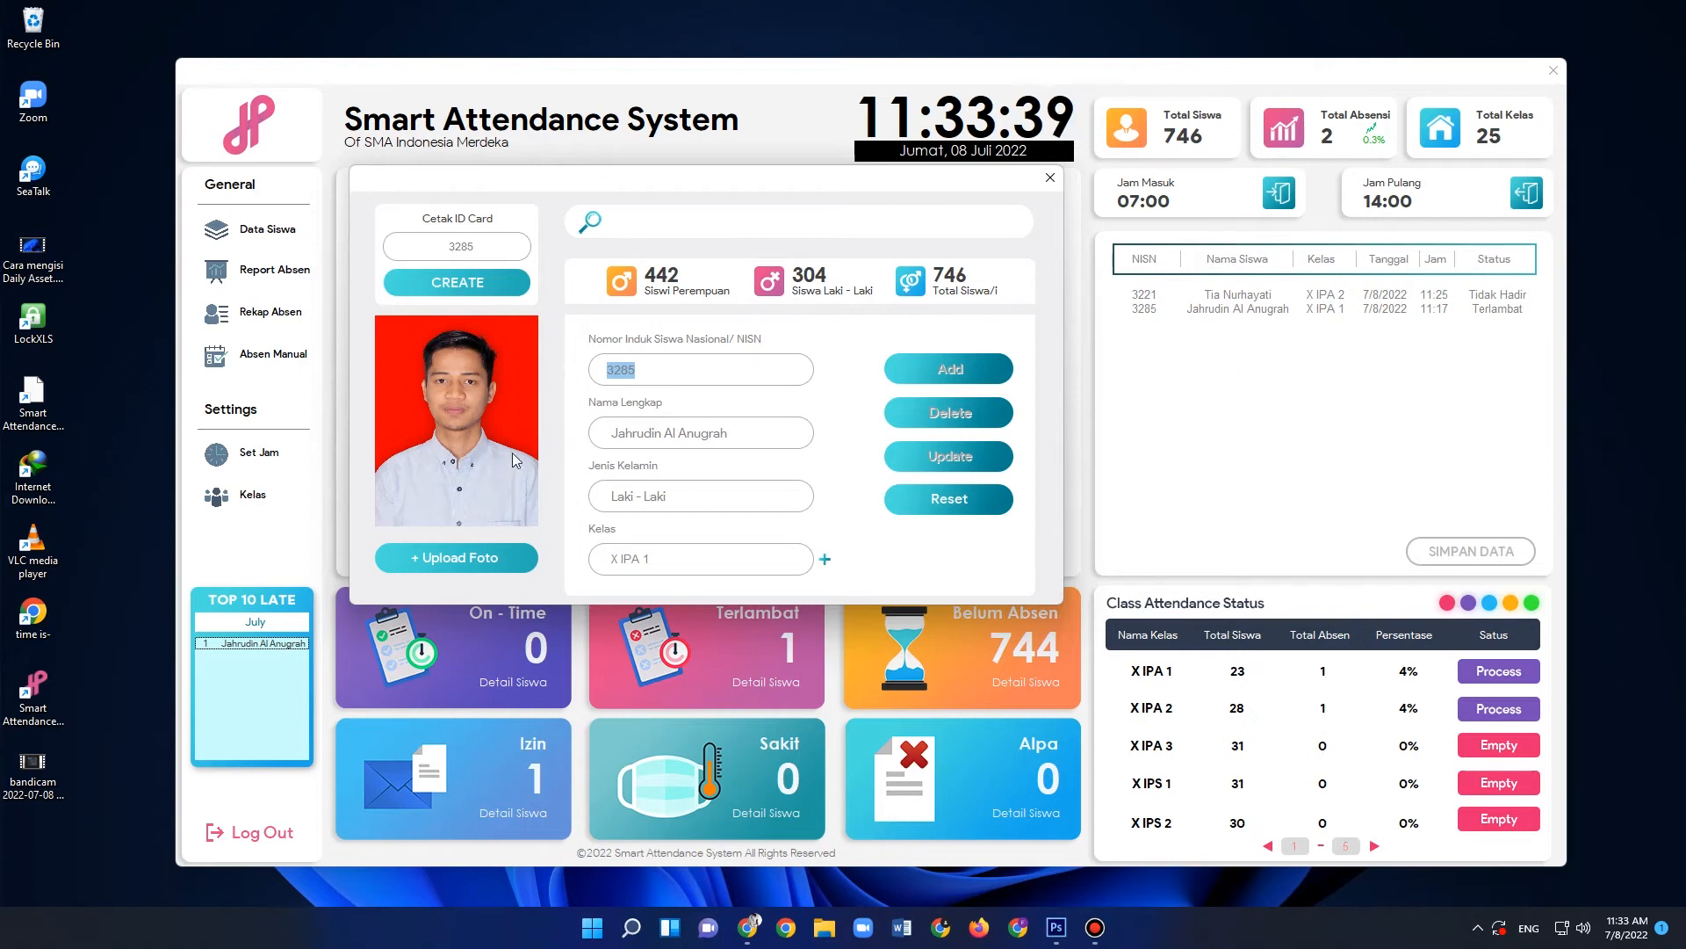
left_click(637, 369)
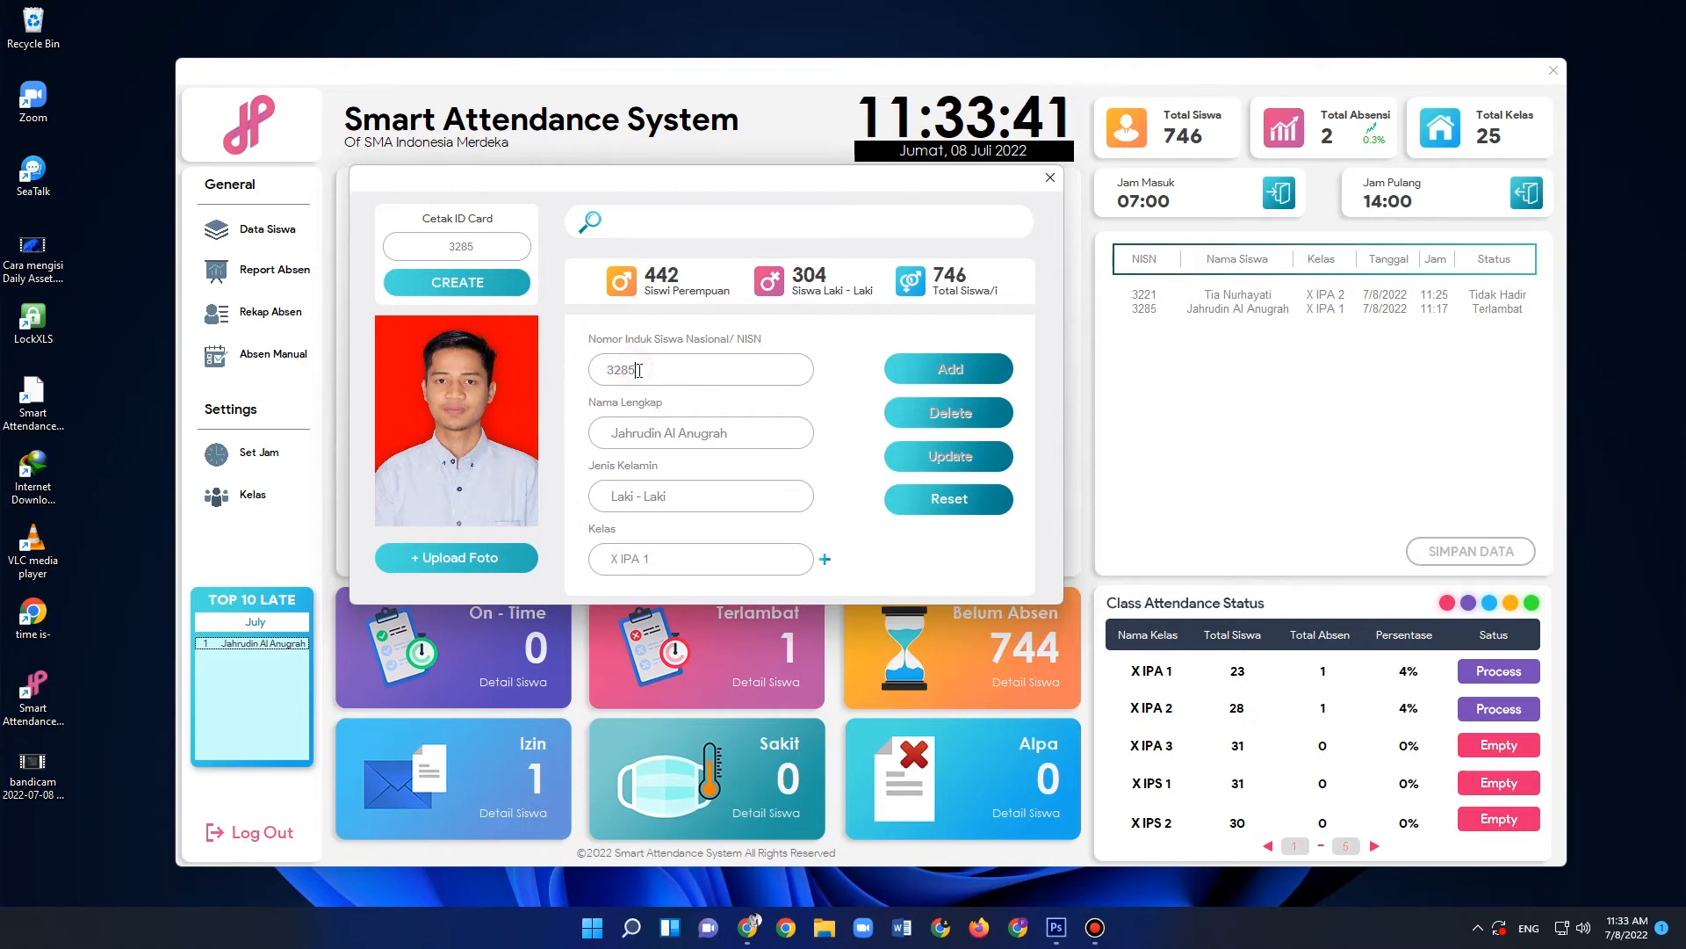
left_click_drag(640, 371, 599, 372)
left_click(621, 370)
left_click(645, 434)
left_click(636, 497)
left_click(633, 558)
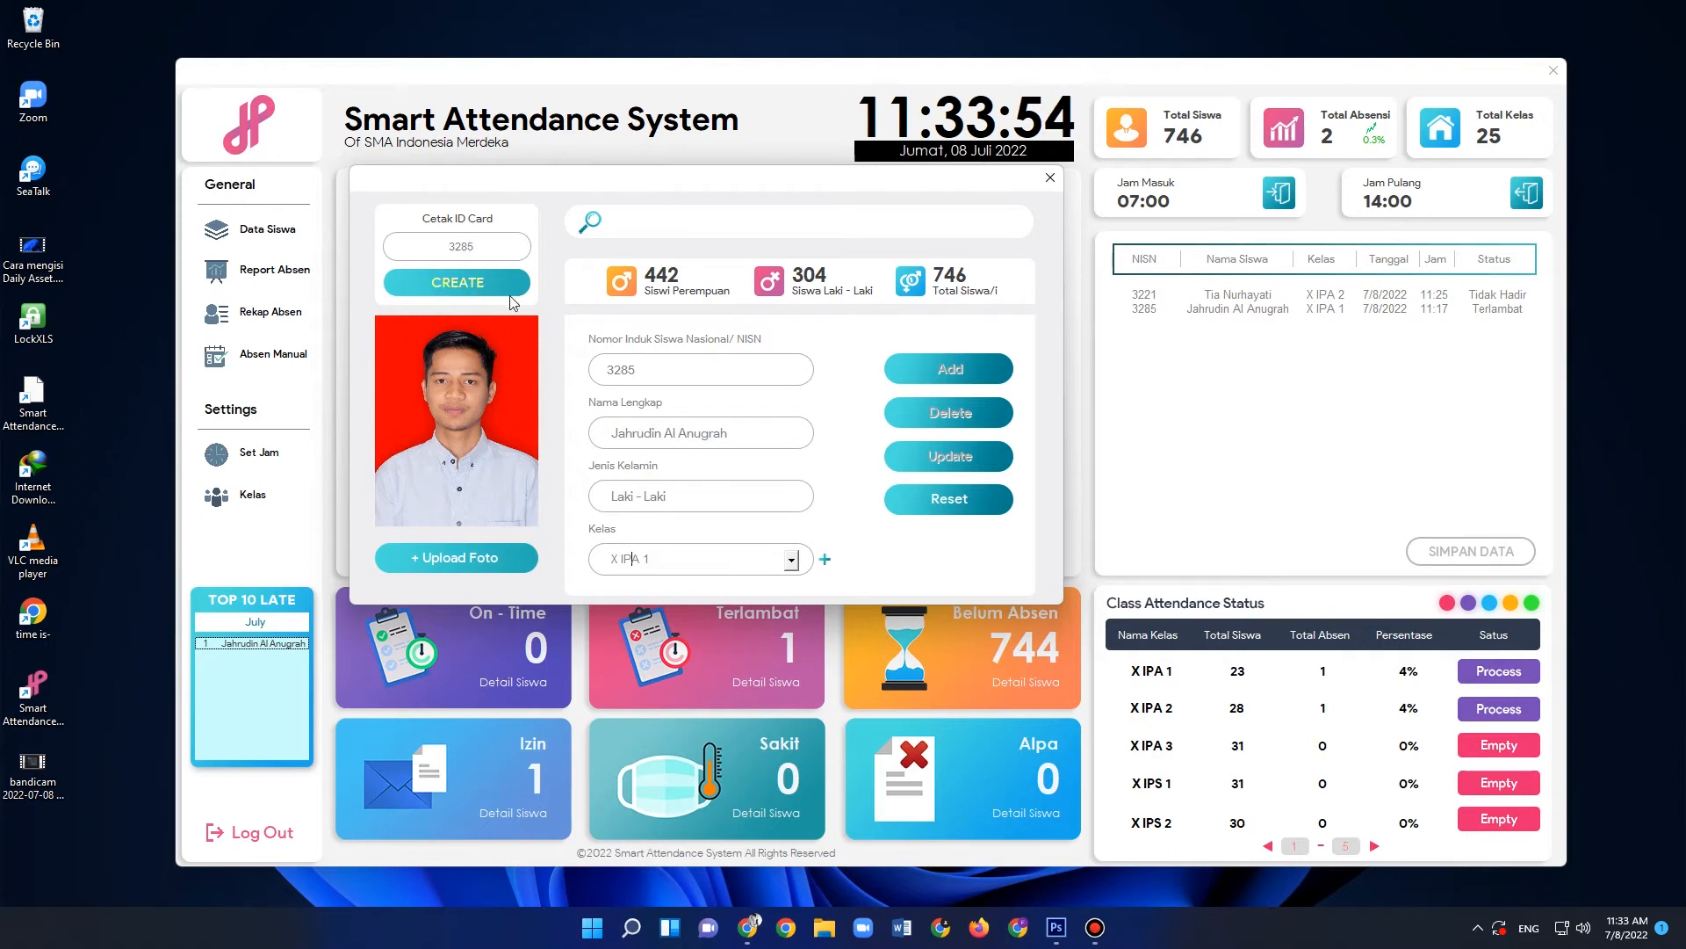
- Create the student's ID card and save it as a PDF in the Dell folder under Documents
left_click(454, 282)
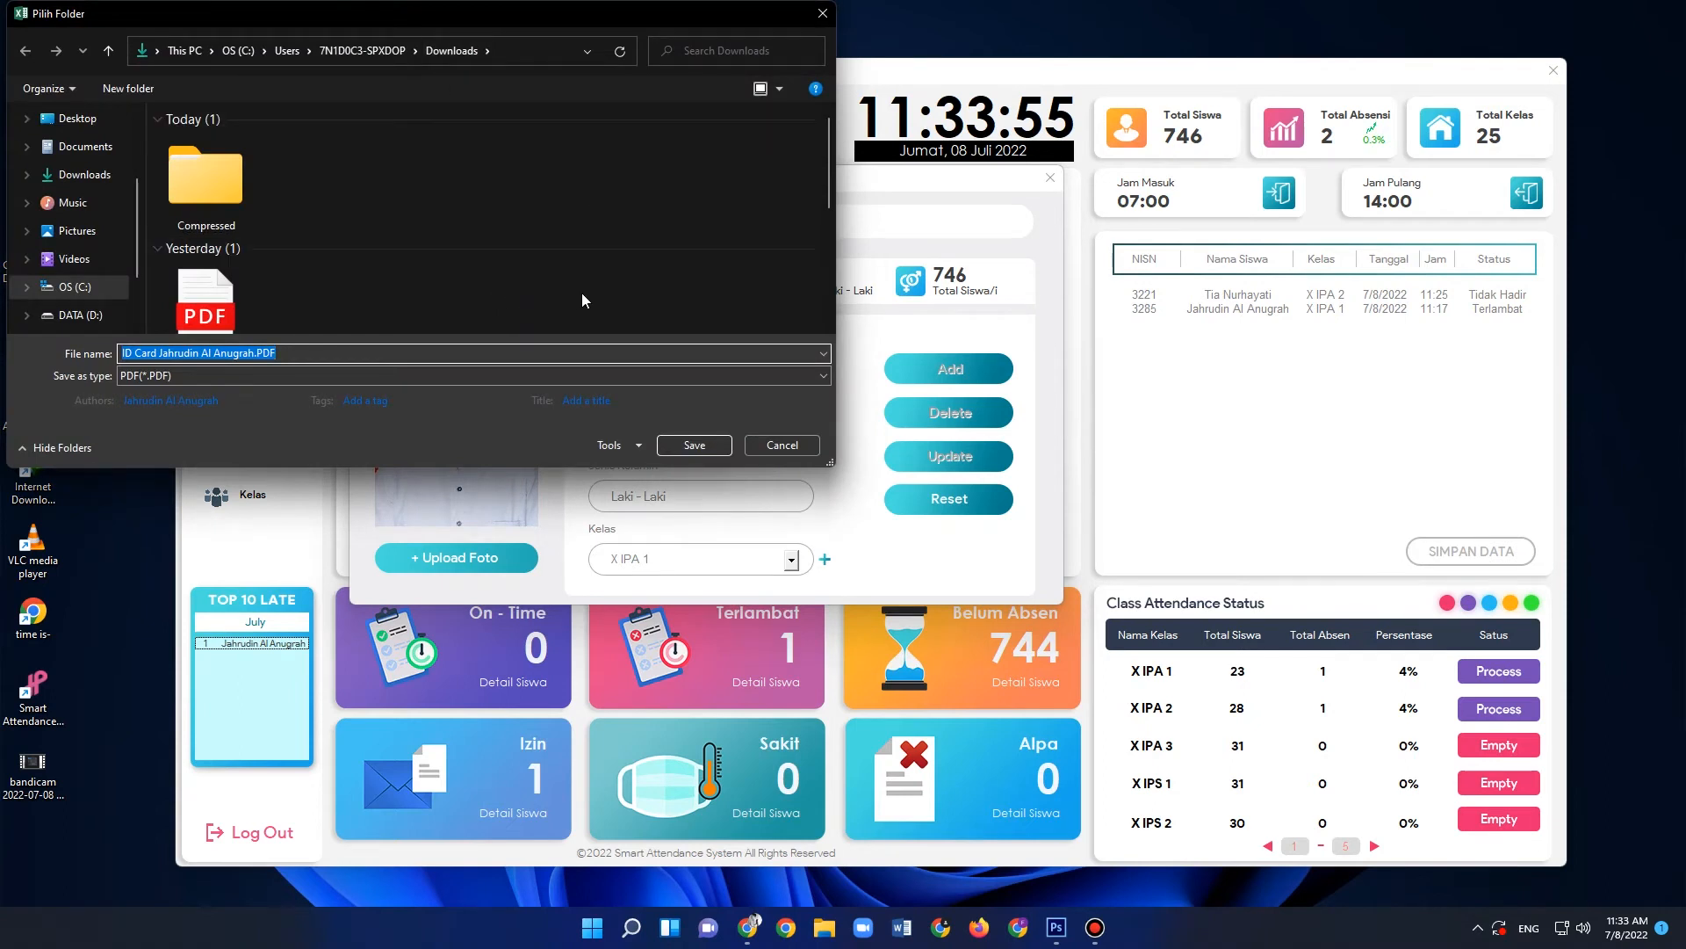
left_click_drag(828, 161, 834, 192)
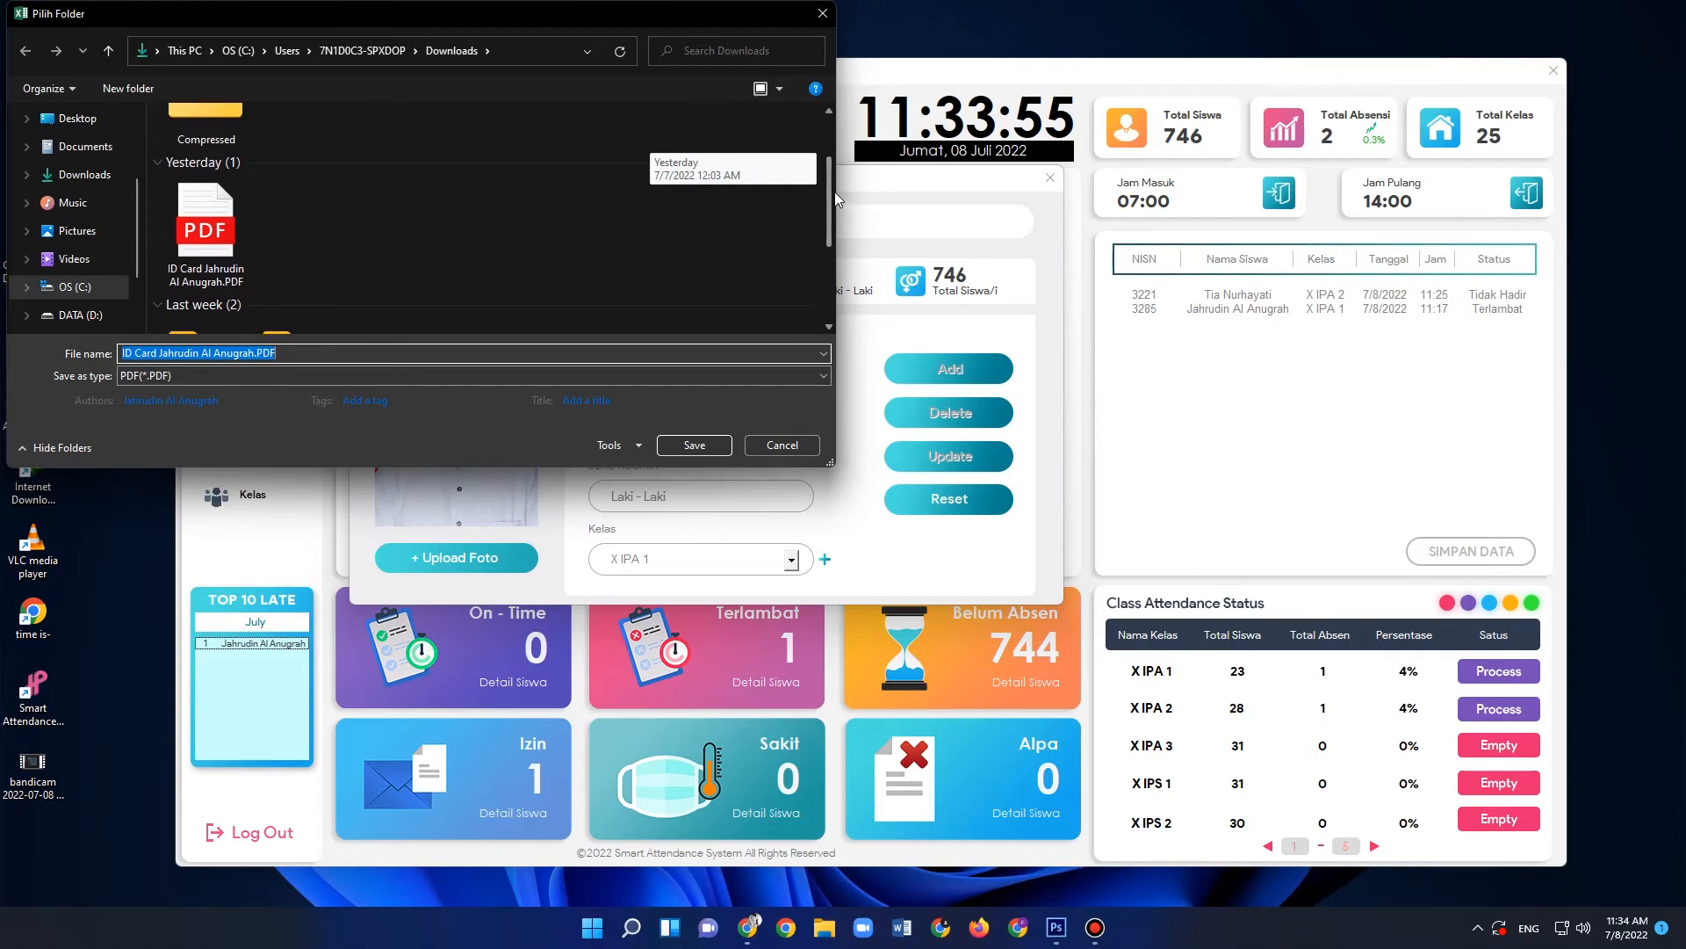
left_click_drag(834, 191, 801, 107)
left_click(85, 234)
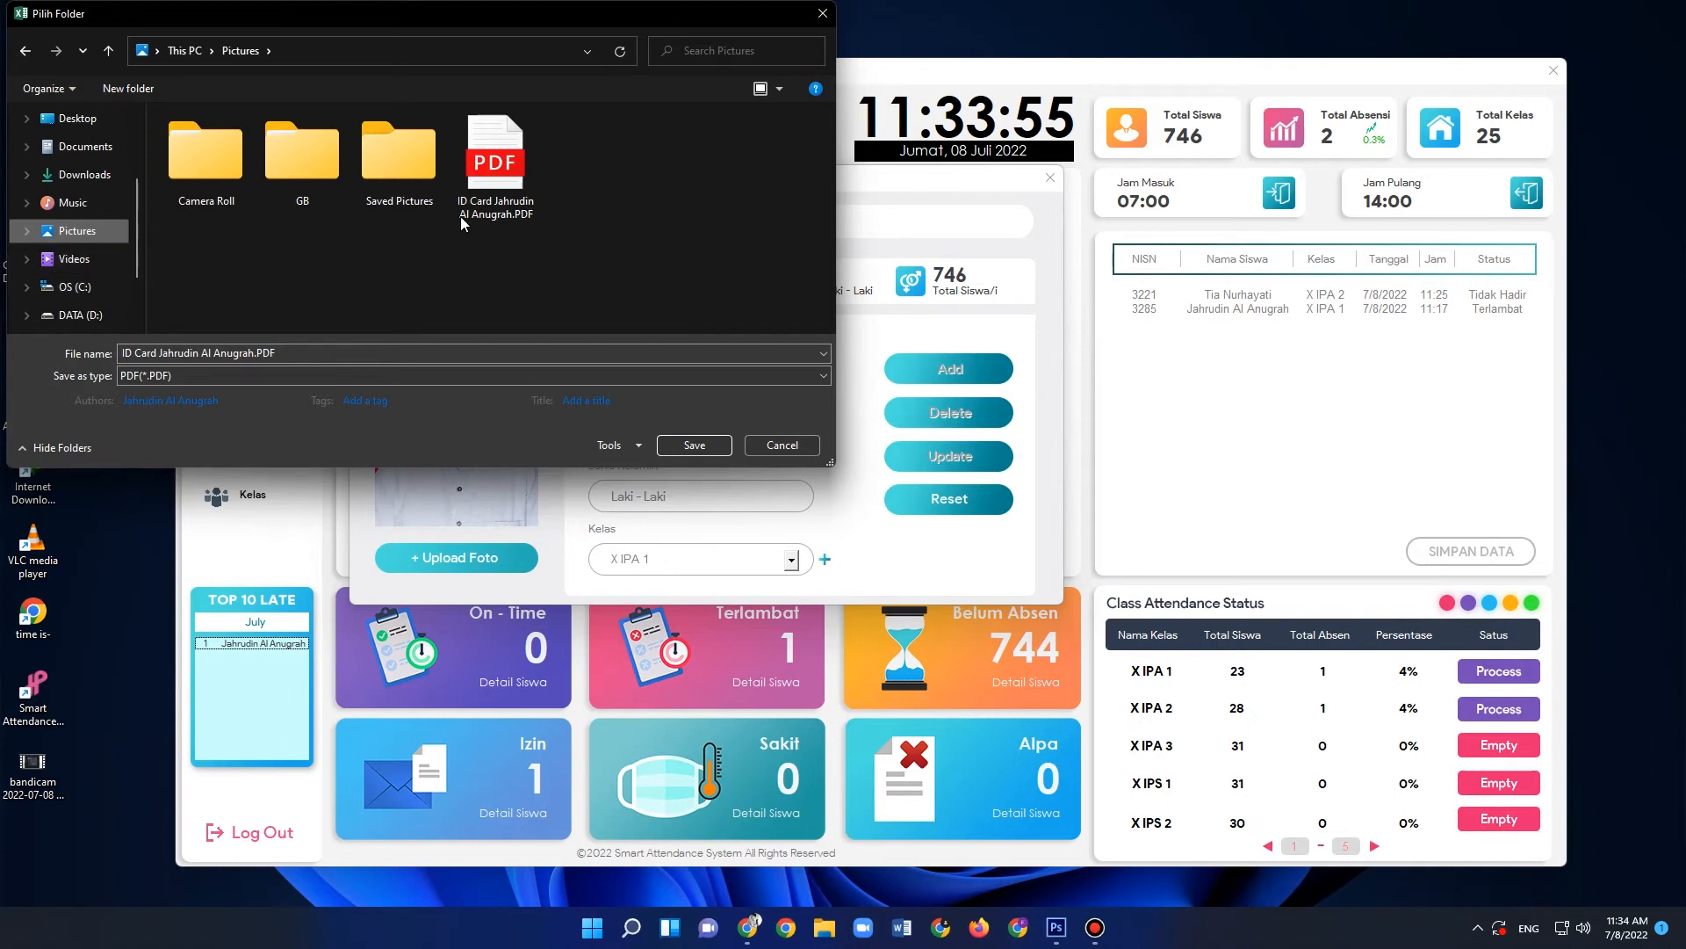
left_click(75, 204)
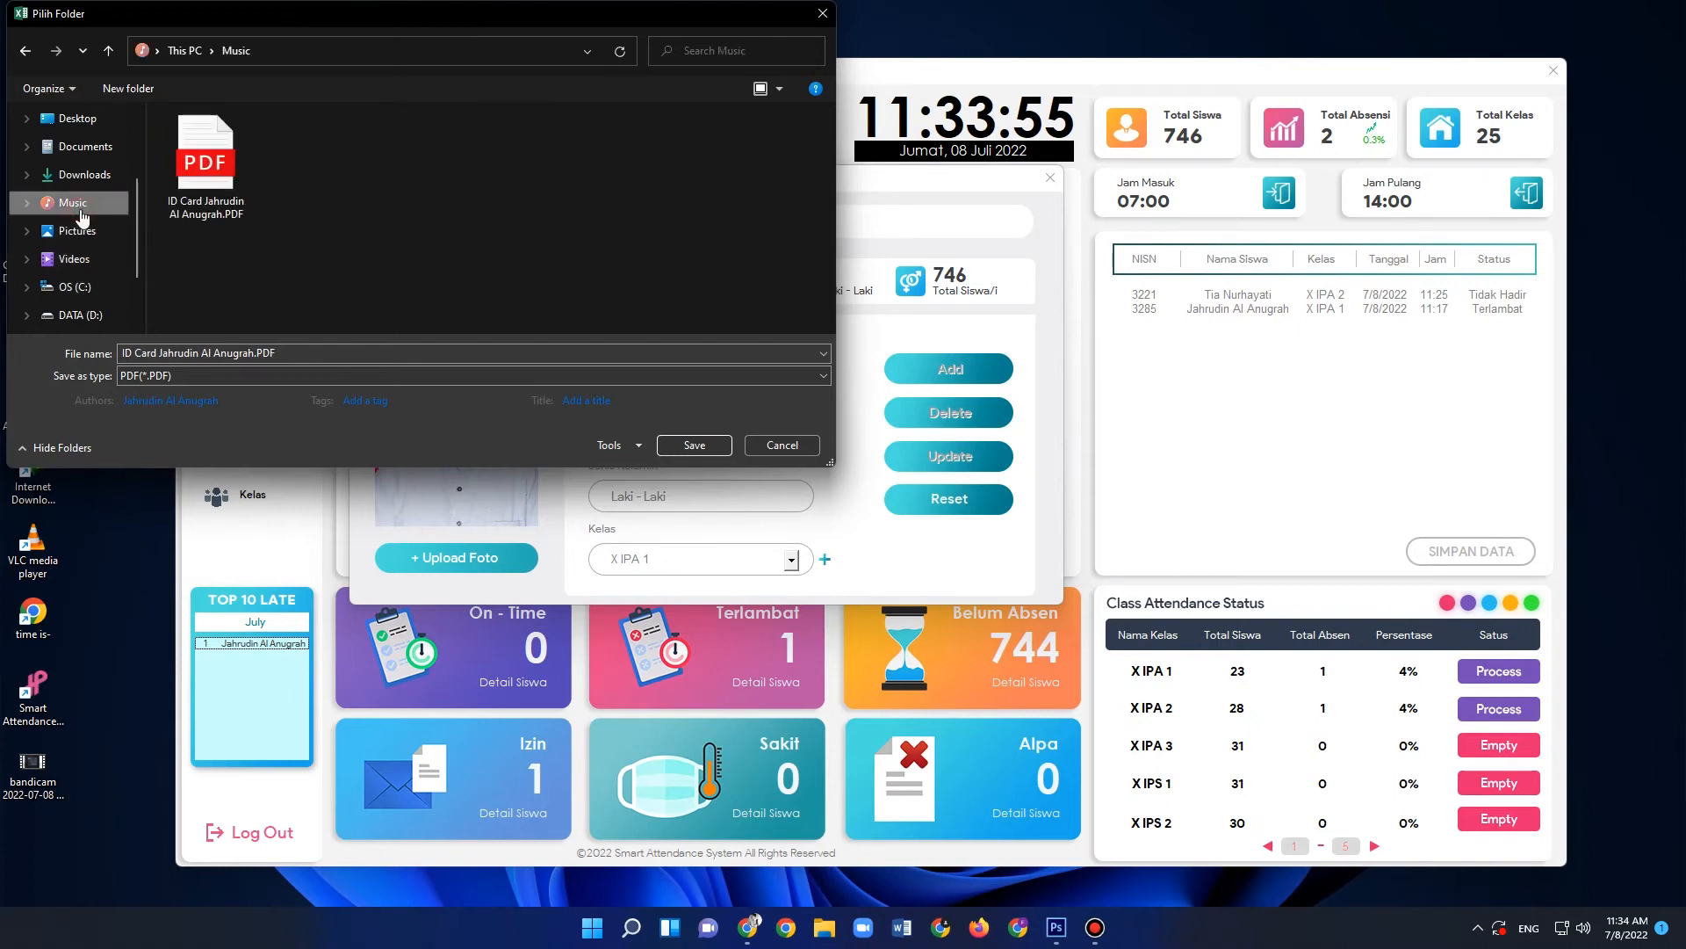
left_click(81, 148)
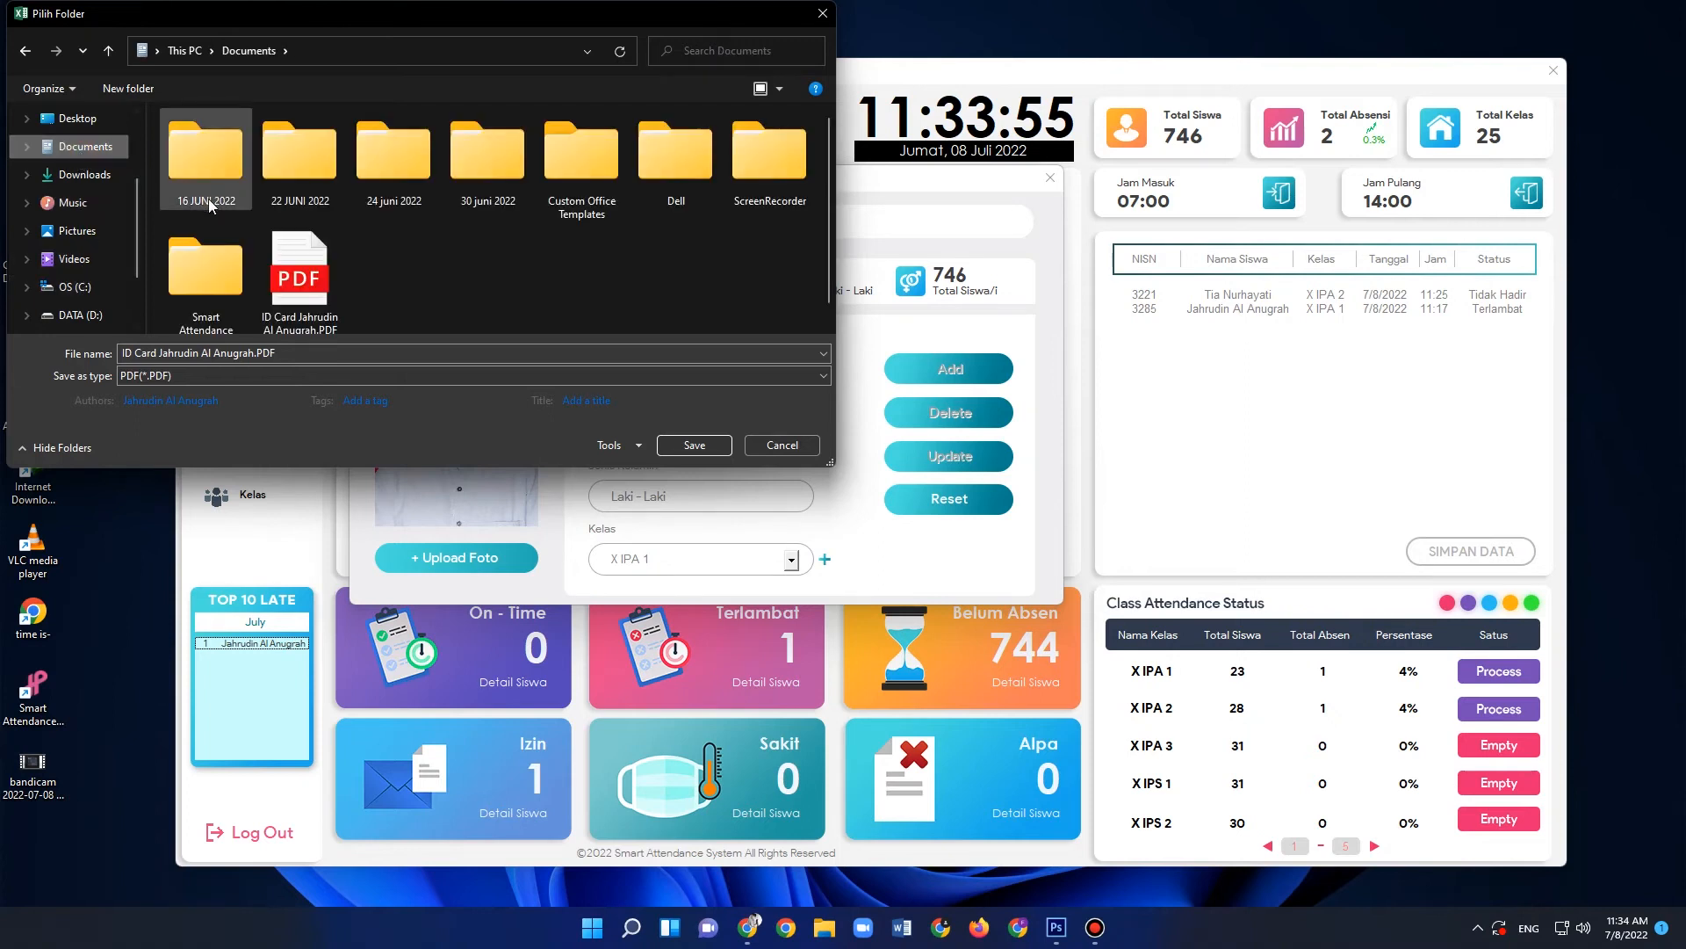
left_click(678, 187)
double_click(677, 185)
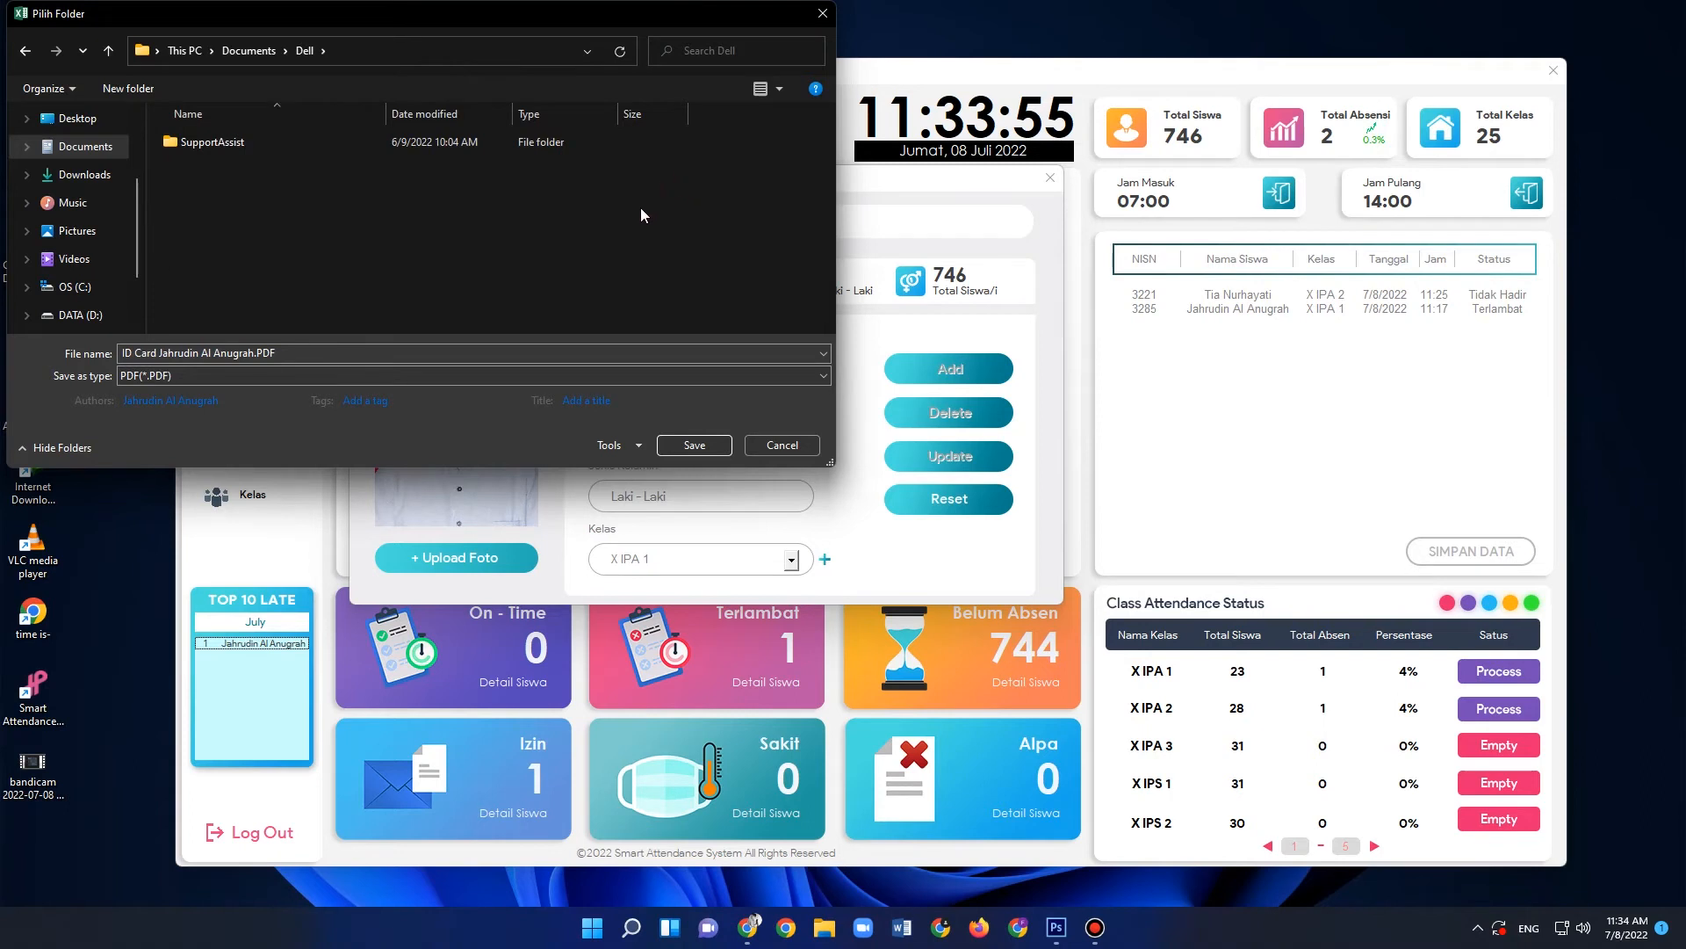
left_click(686, 447)
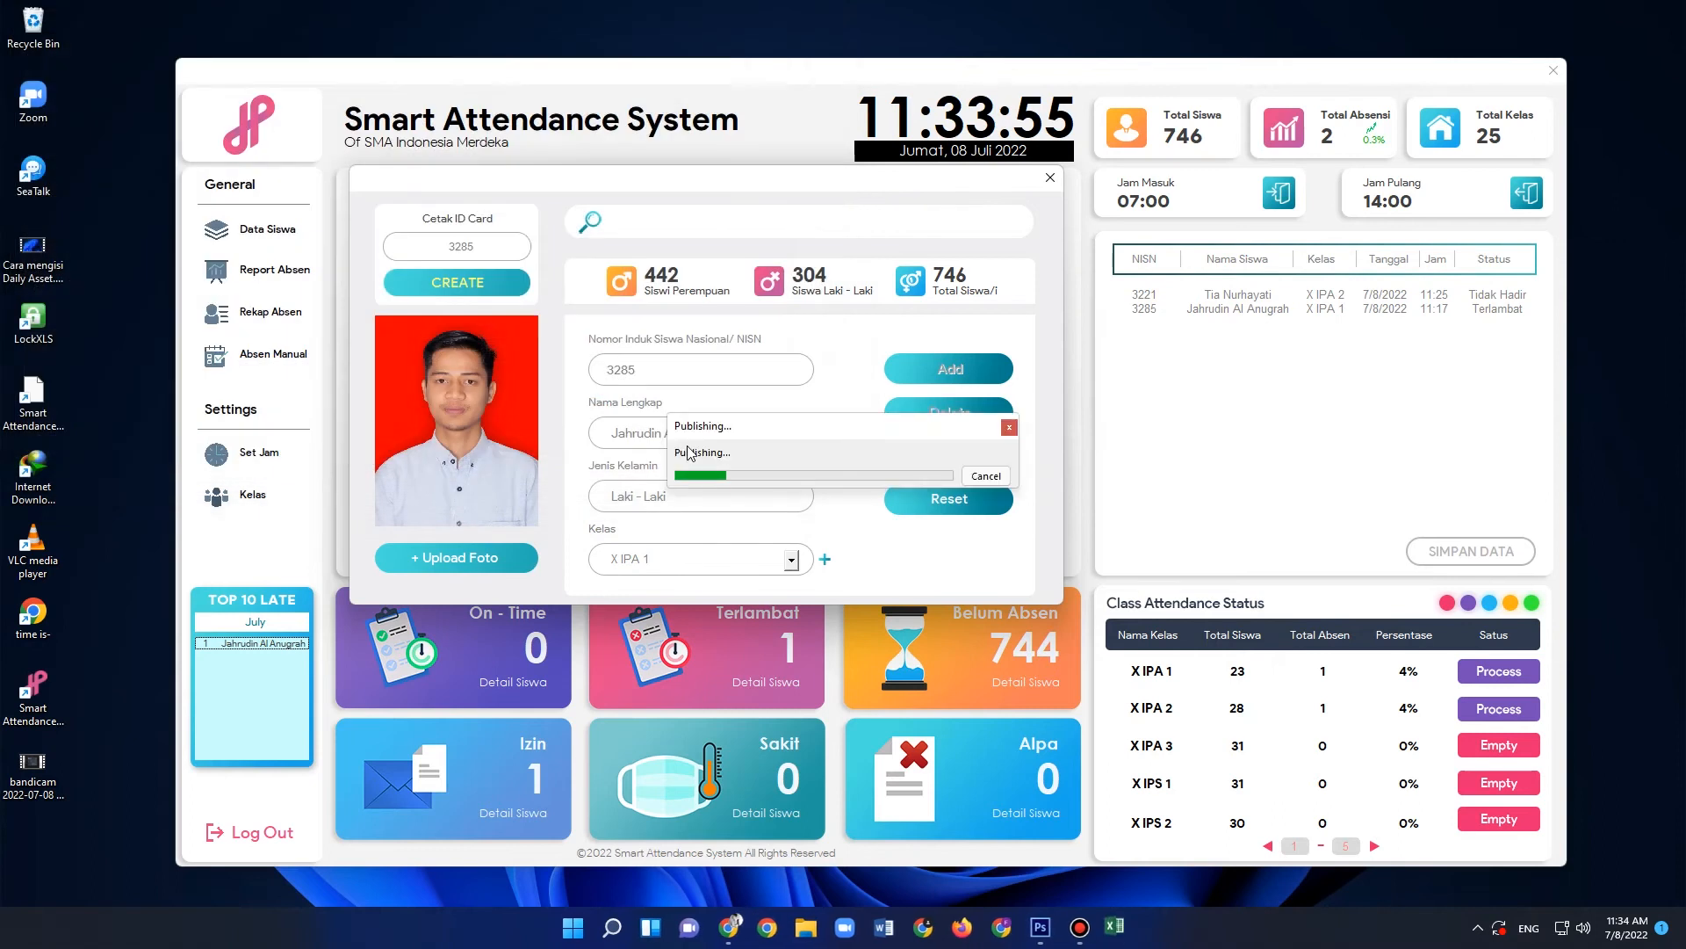
left_click(901, 524)
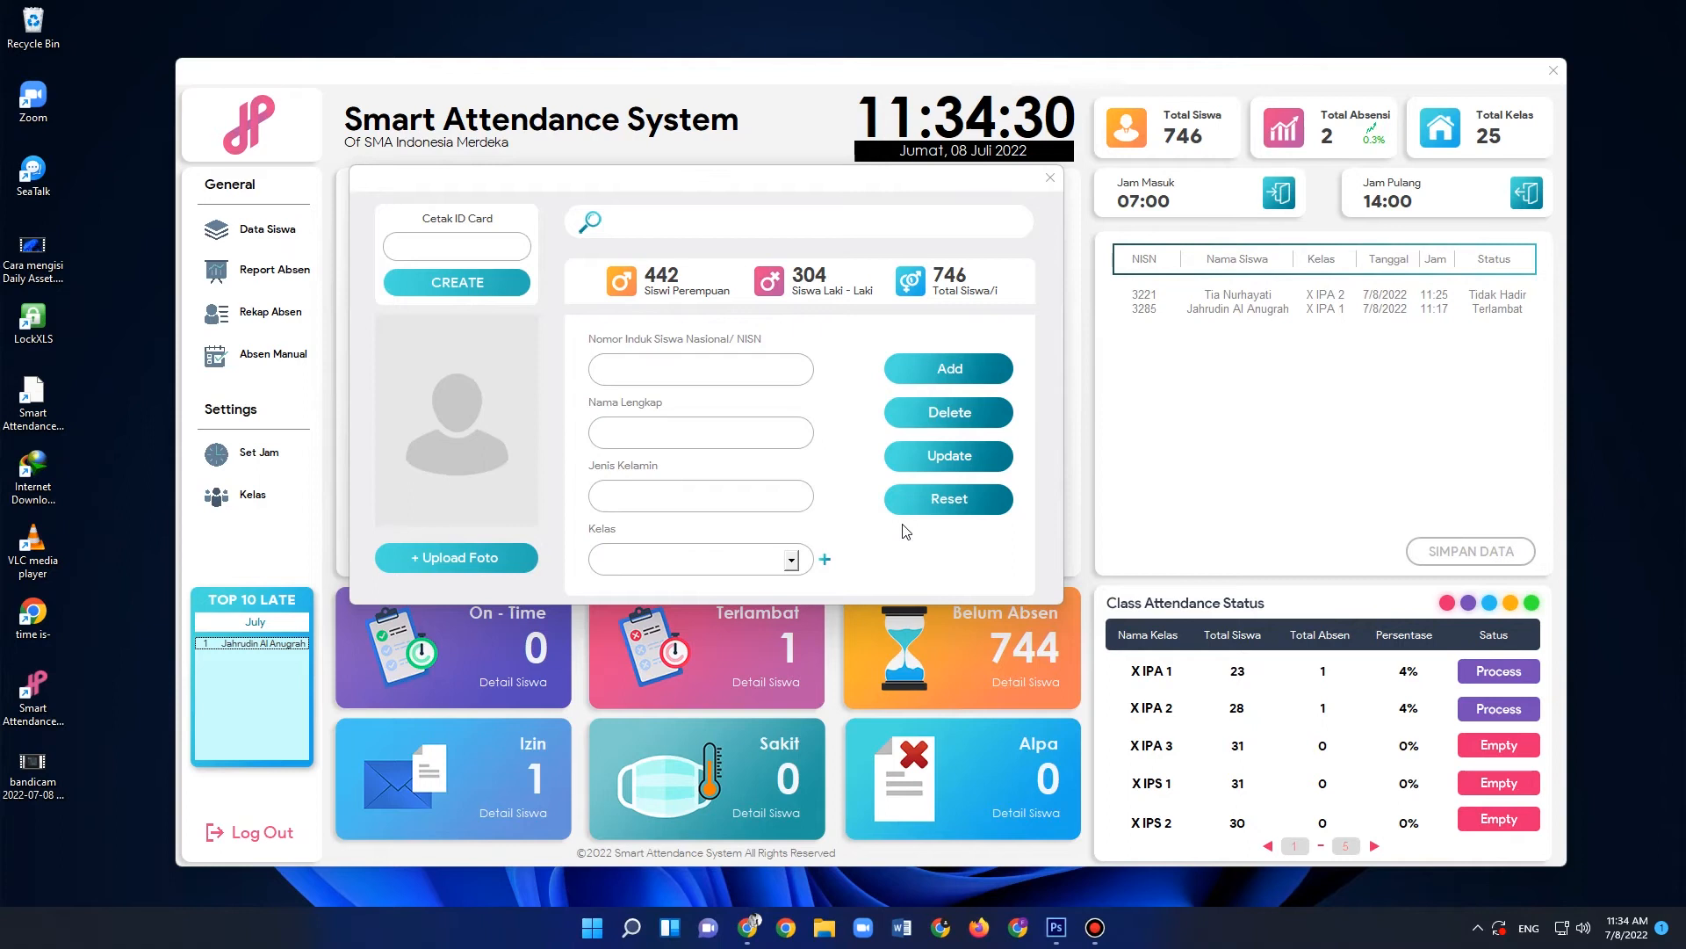
- Open the student's ID card PDF from the Downloads folder to check it, close it, and leave the student data form
left_click(829, 931)
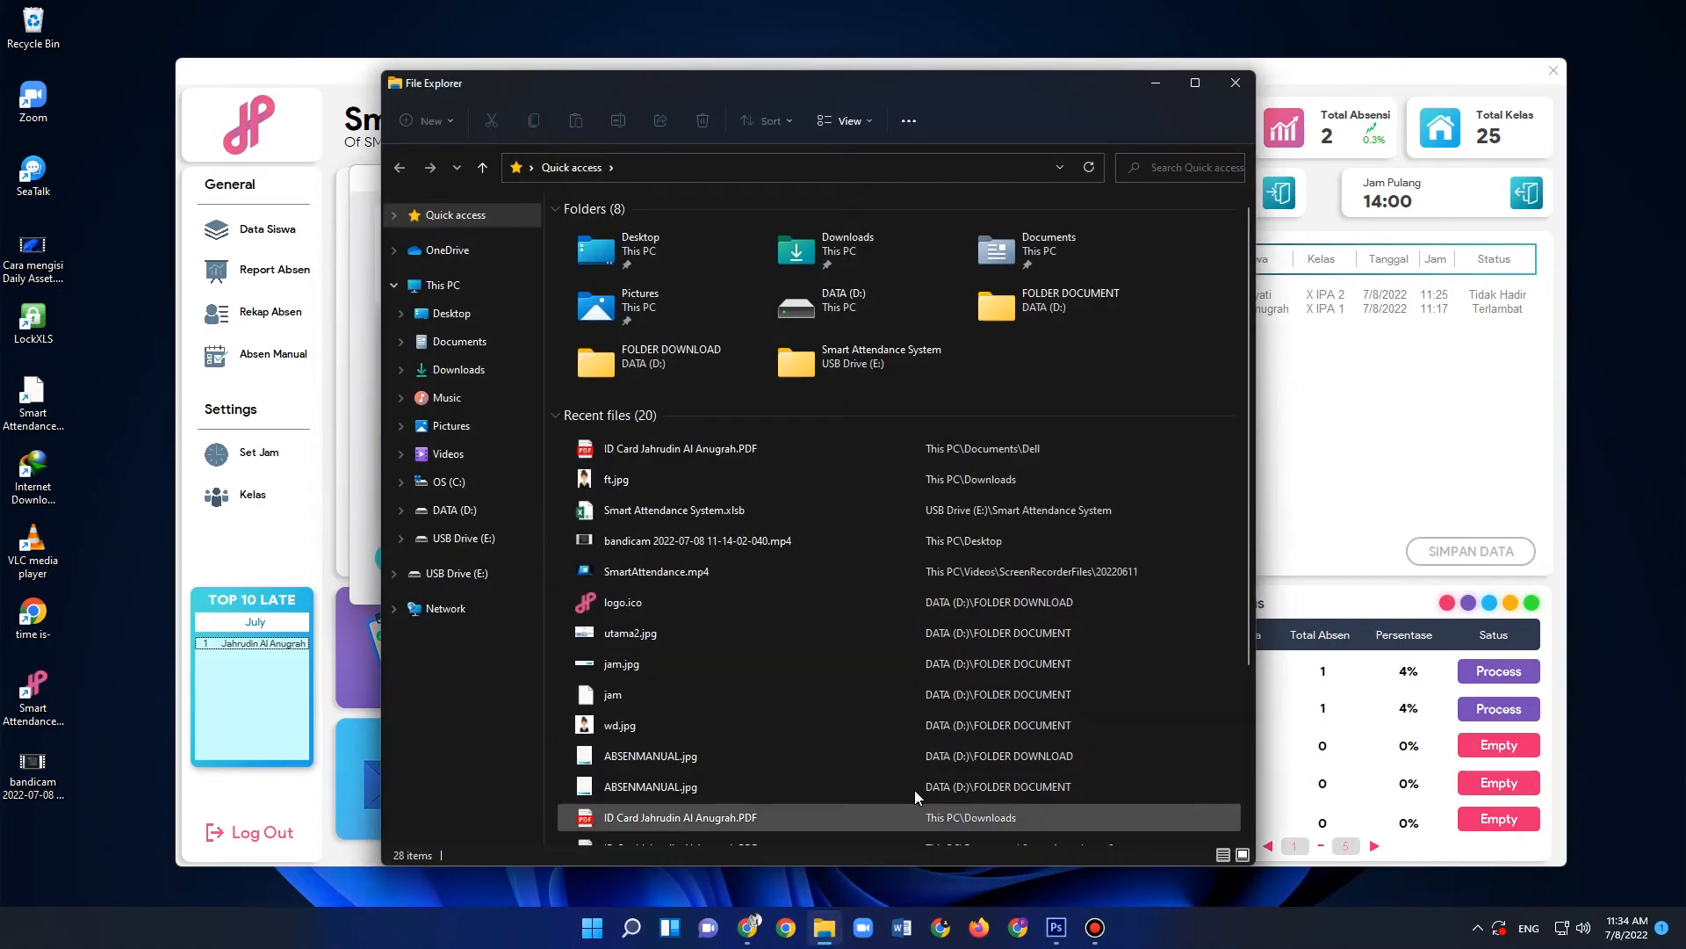
left_click(482, 377)
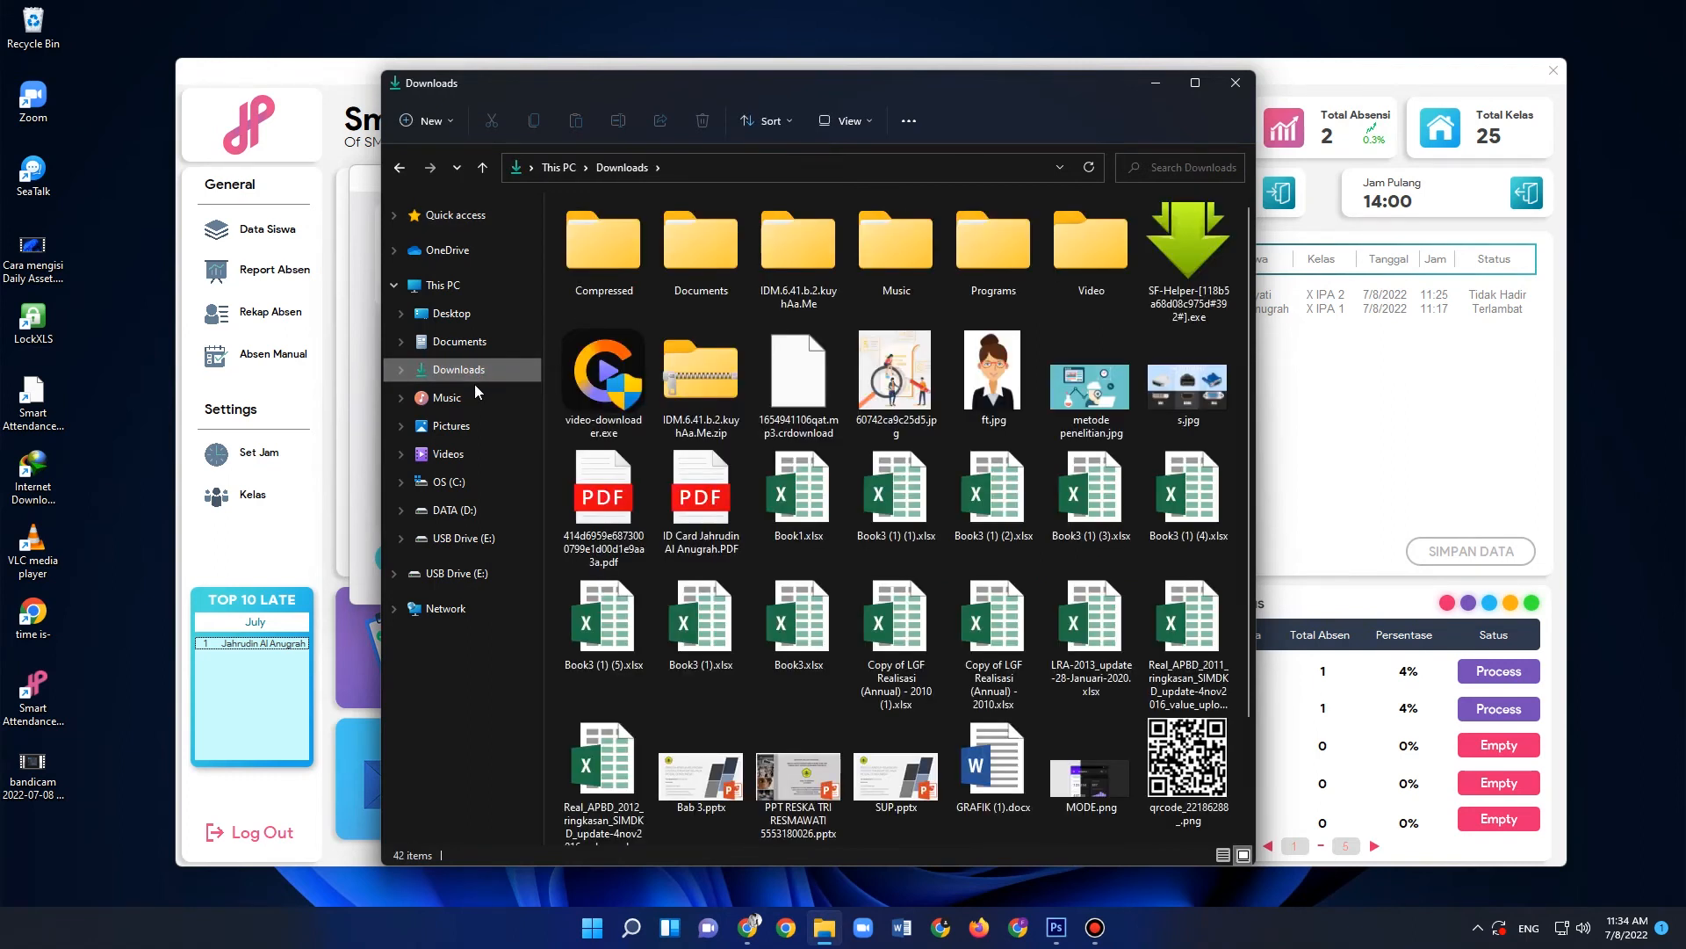
scroll(700, 446, "down", 2)
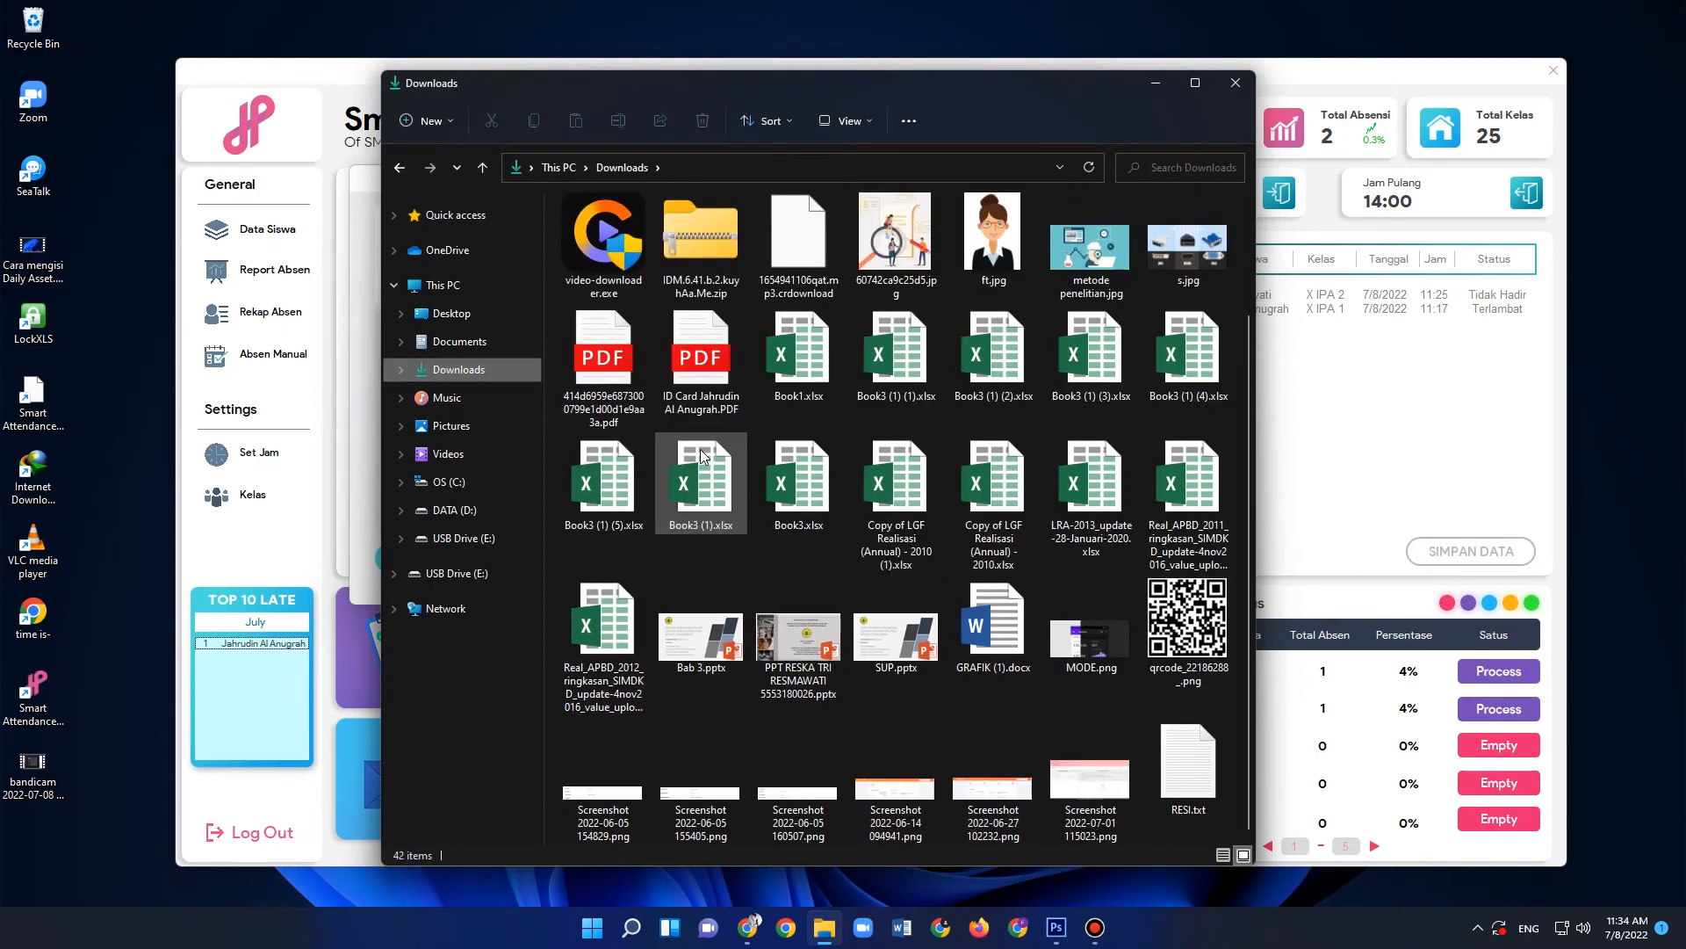
double_click(700, 352)
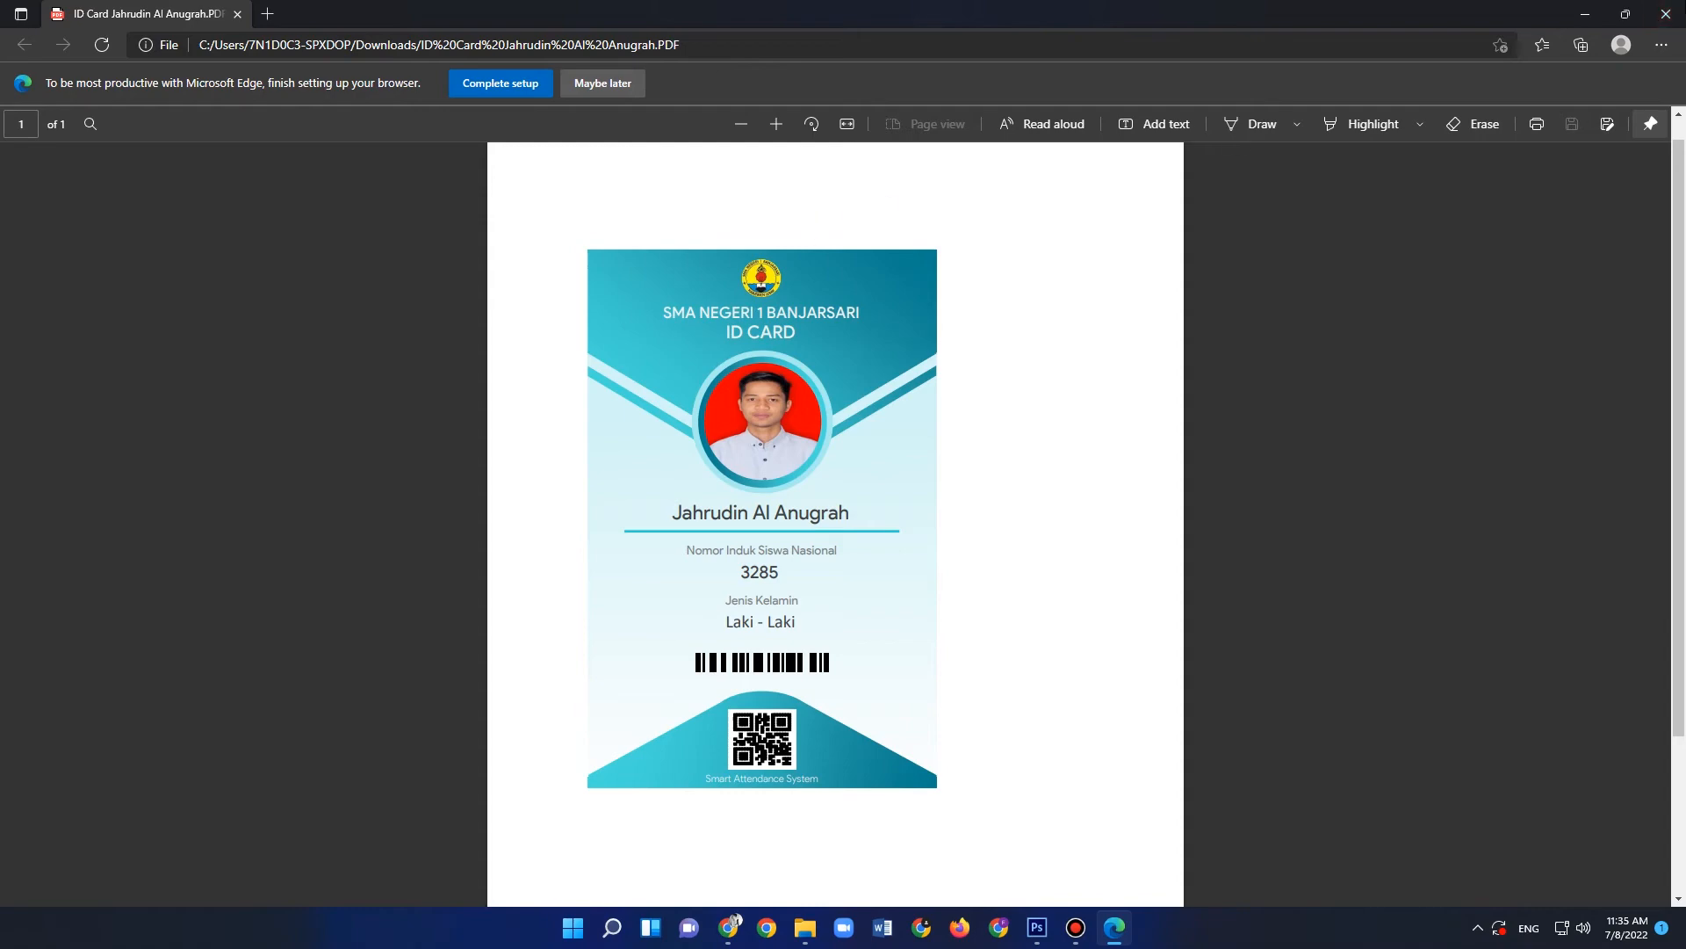
left_click(1675, 12)
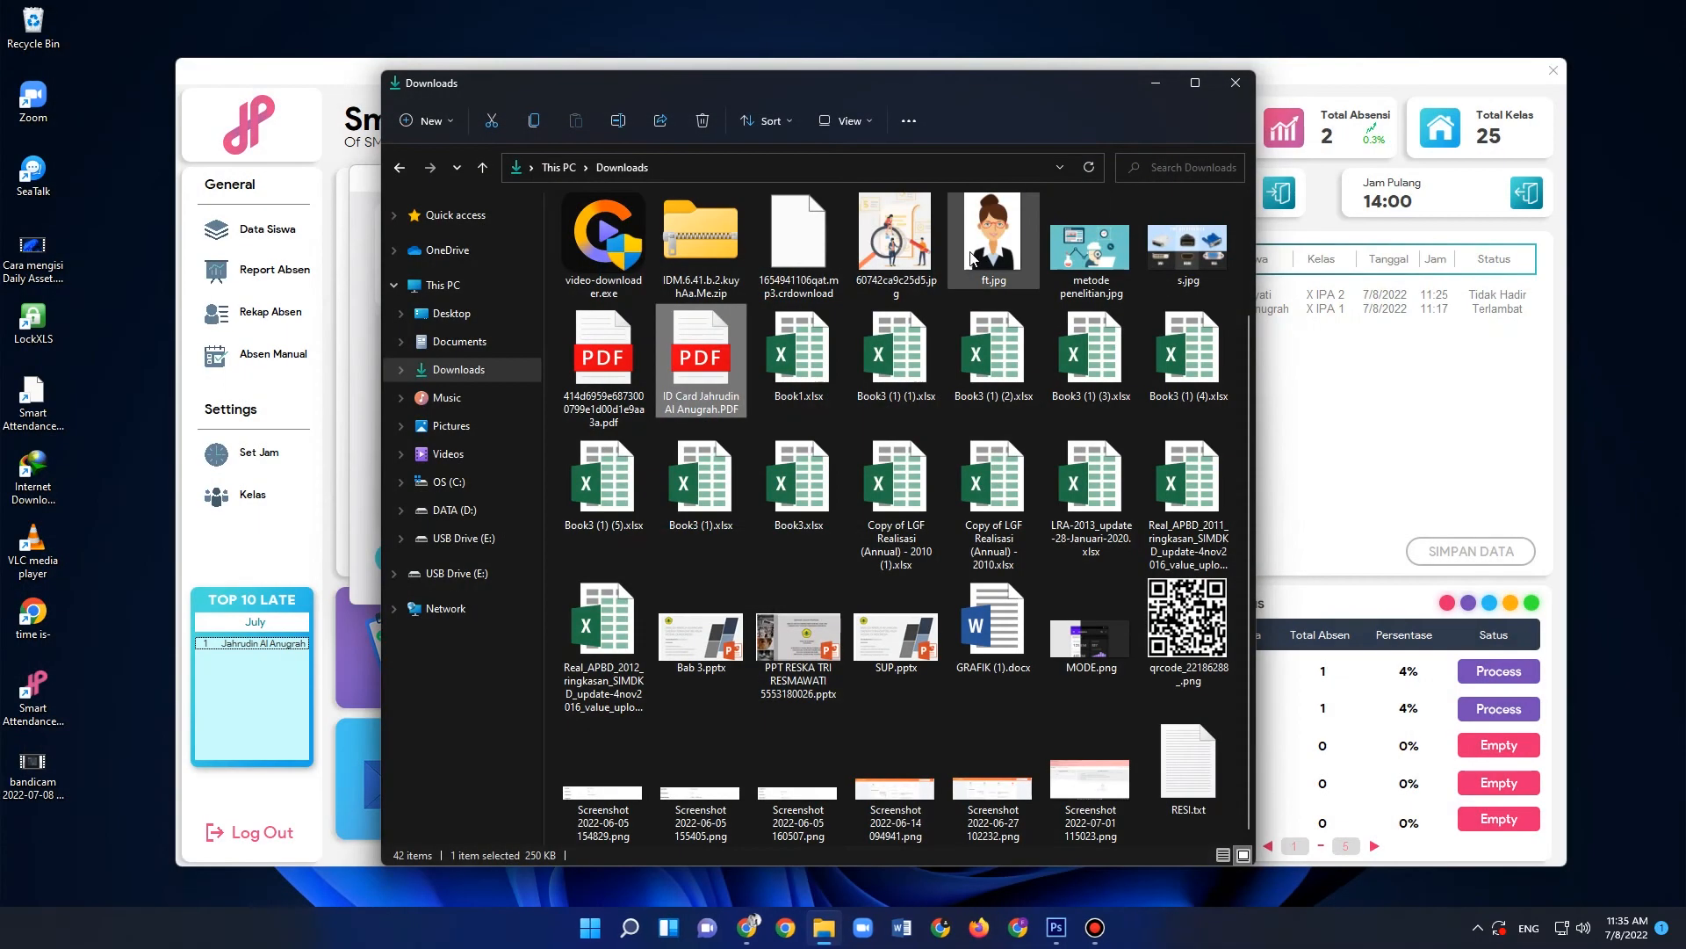
left_click(1236, 82)
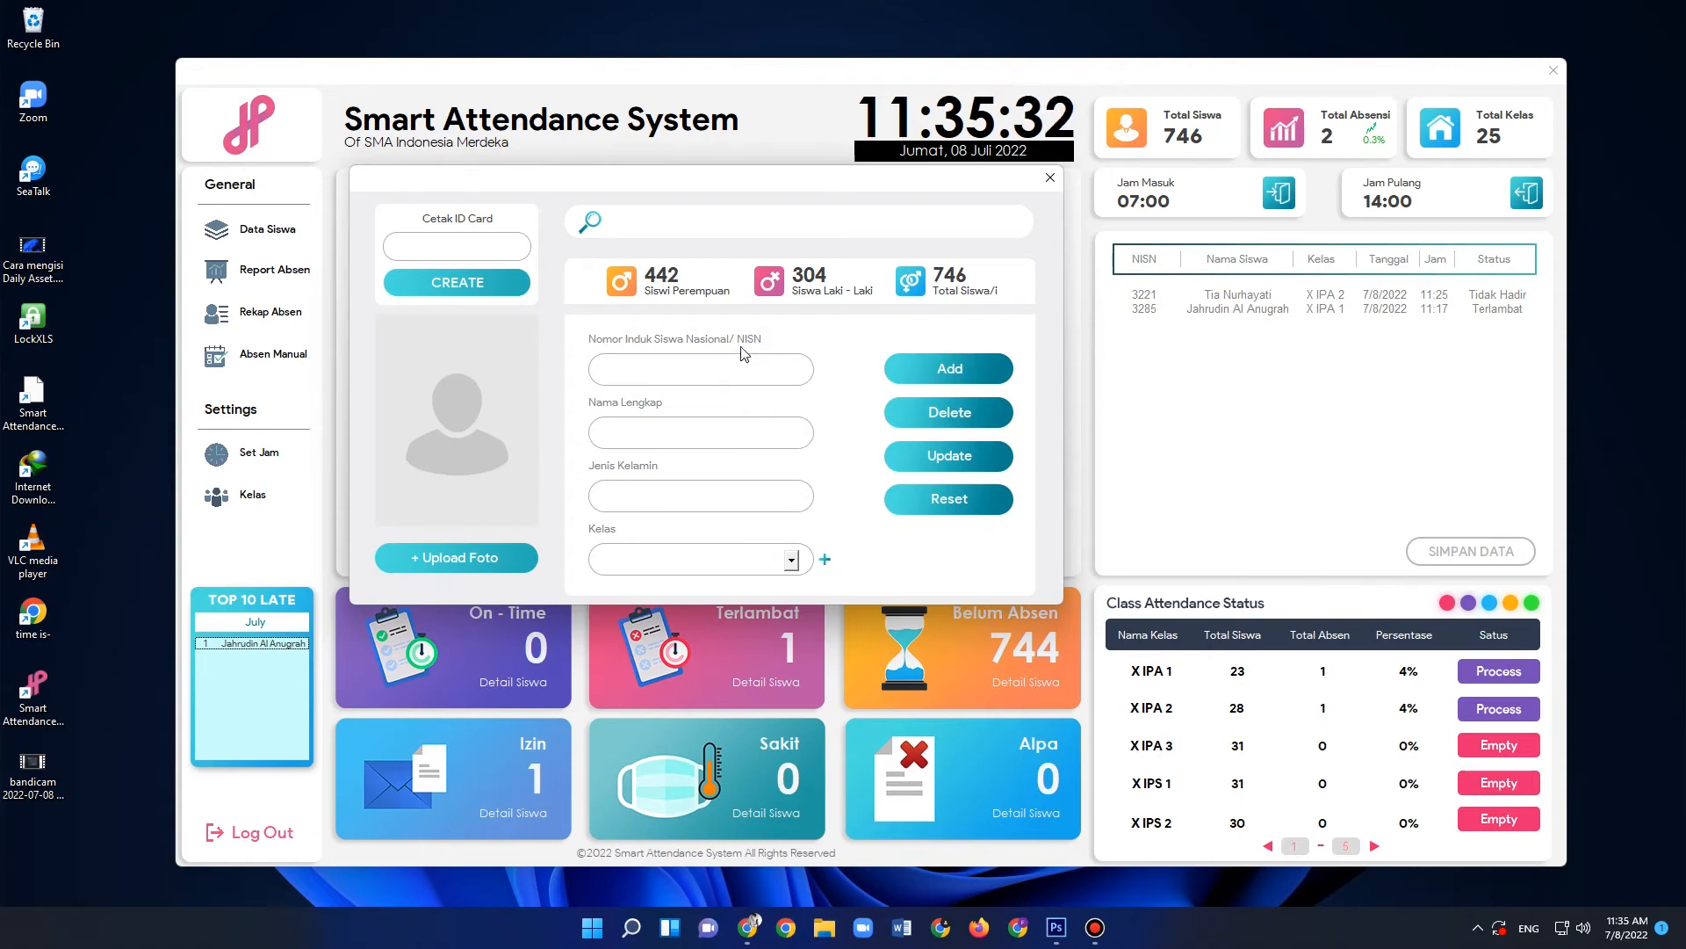
left_click(1051, 178)
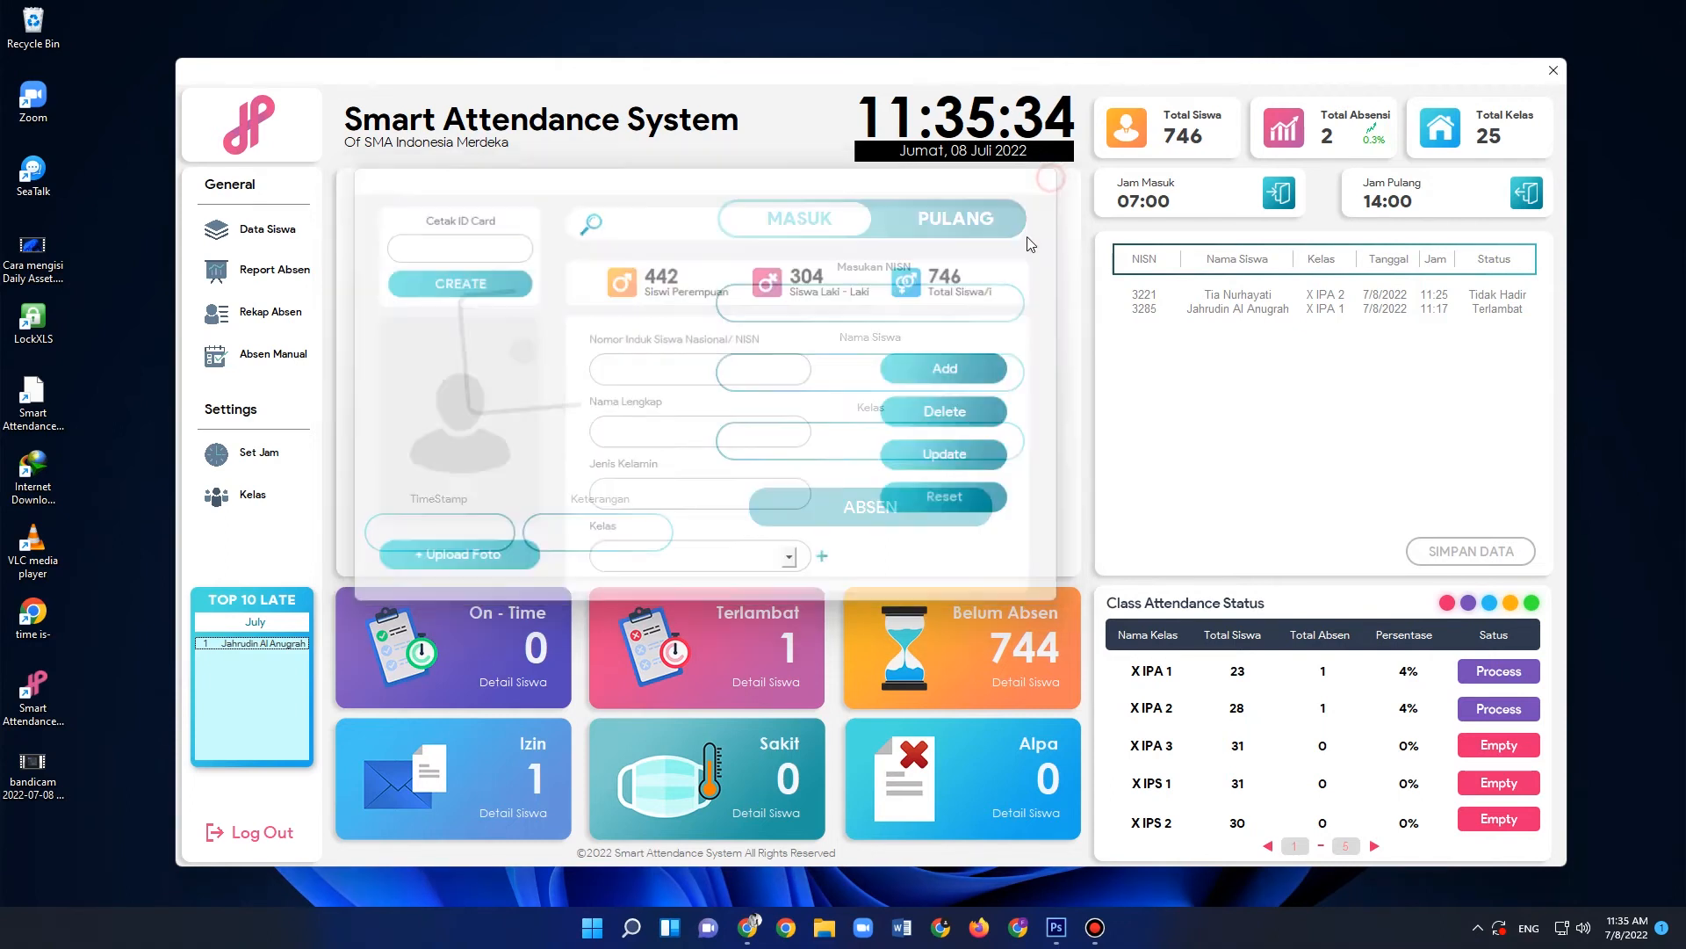
- Open the attendance report and show the records from 07/06/2022 to 07/08/2022
left_click(289, 281)
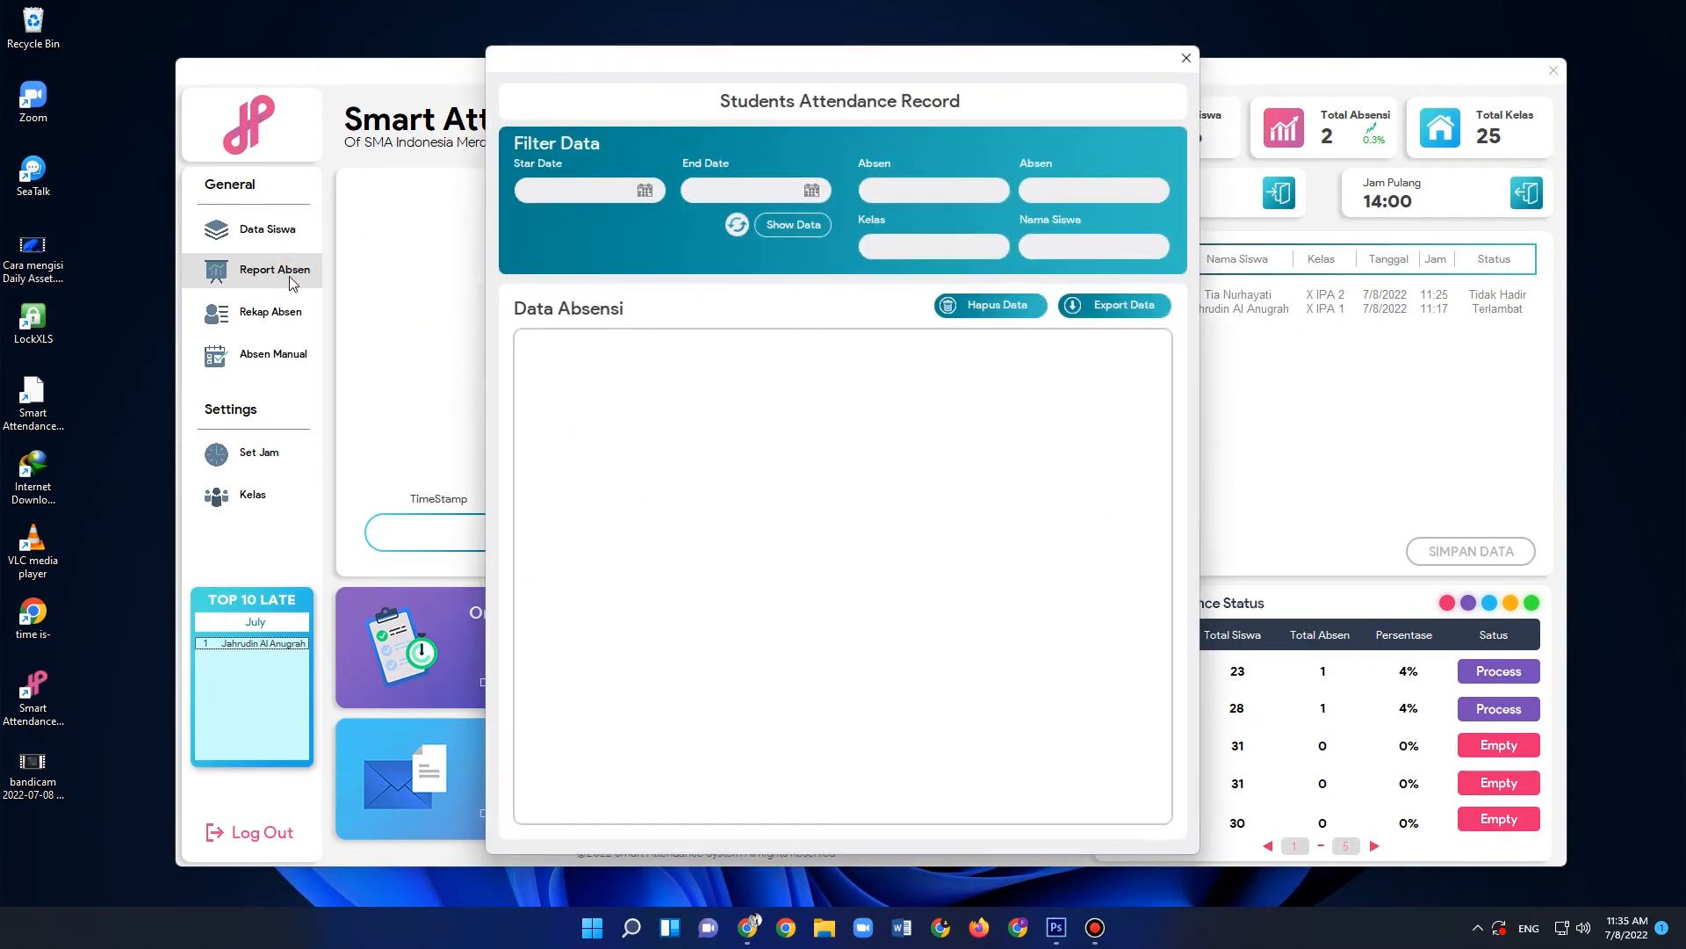
left_click_drag(850, 64, 832, 71)
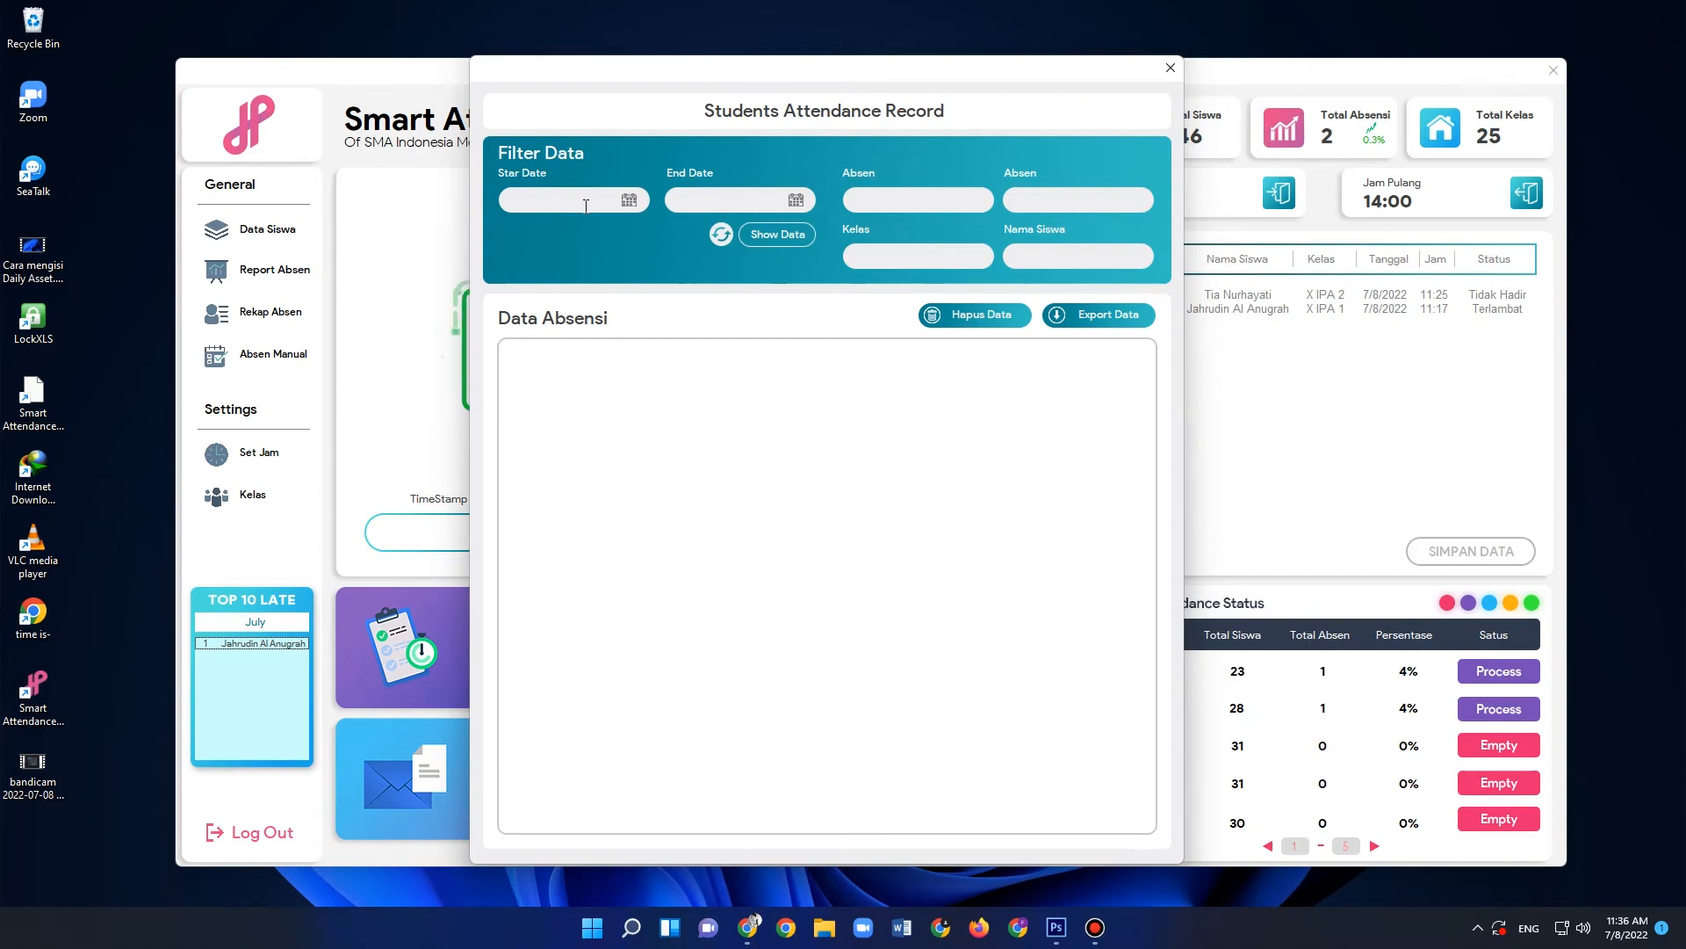
left_click(586, 206)
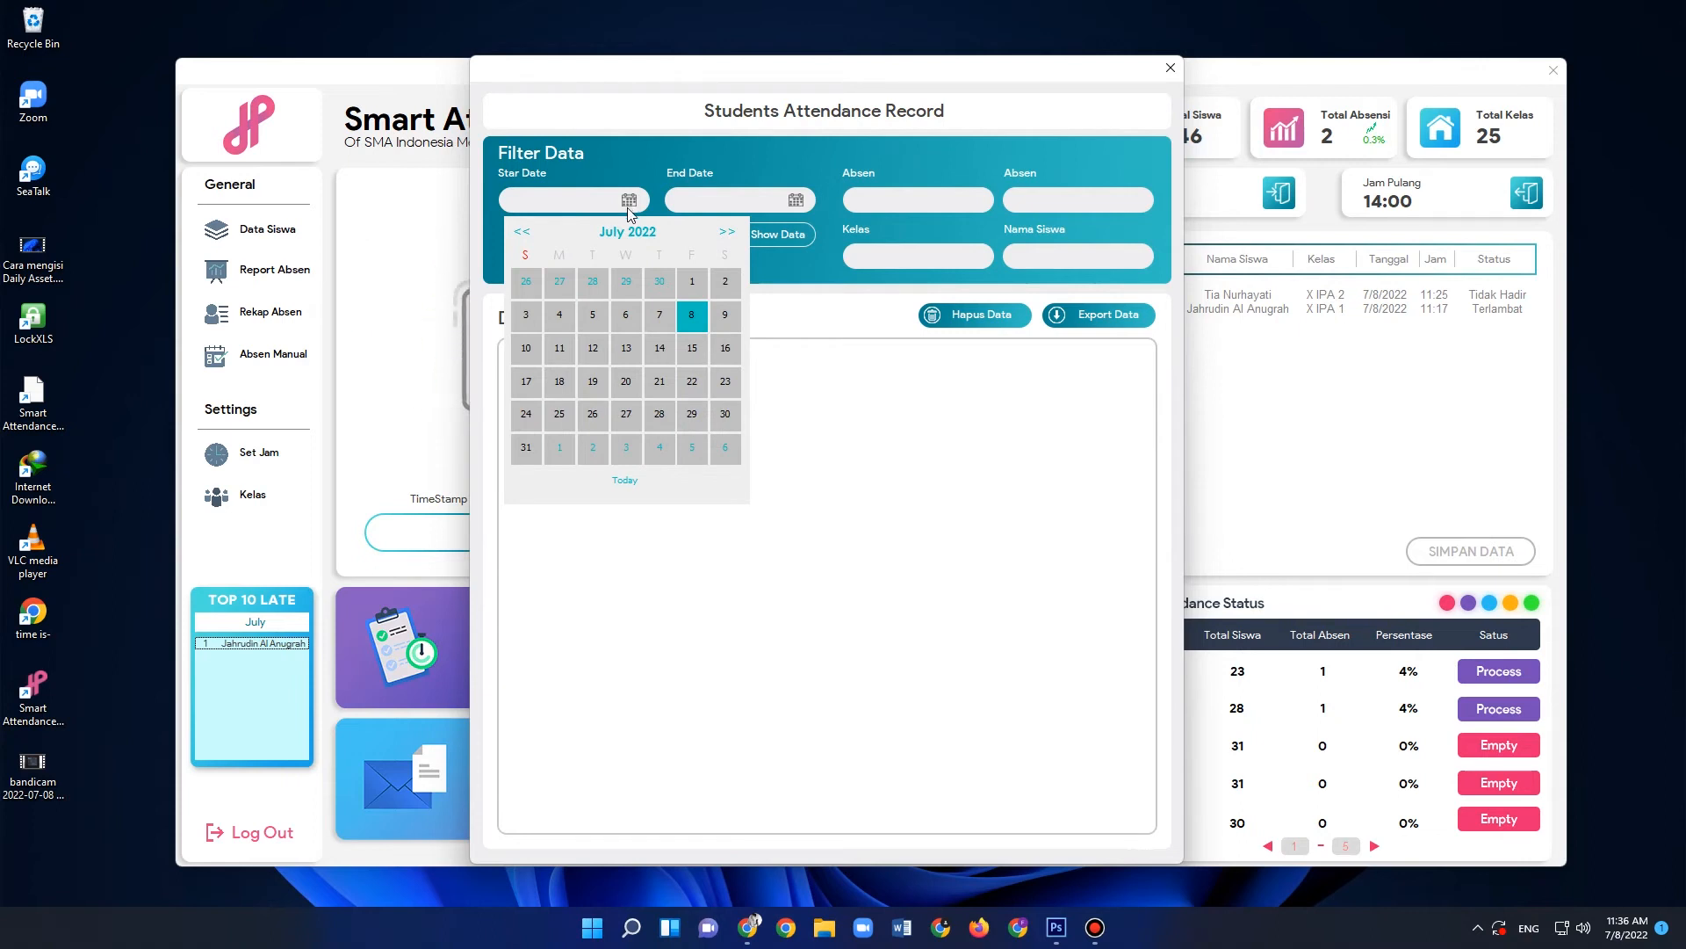
left_click(626, 316)
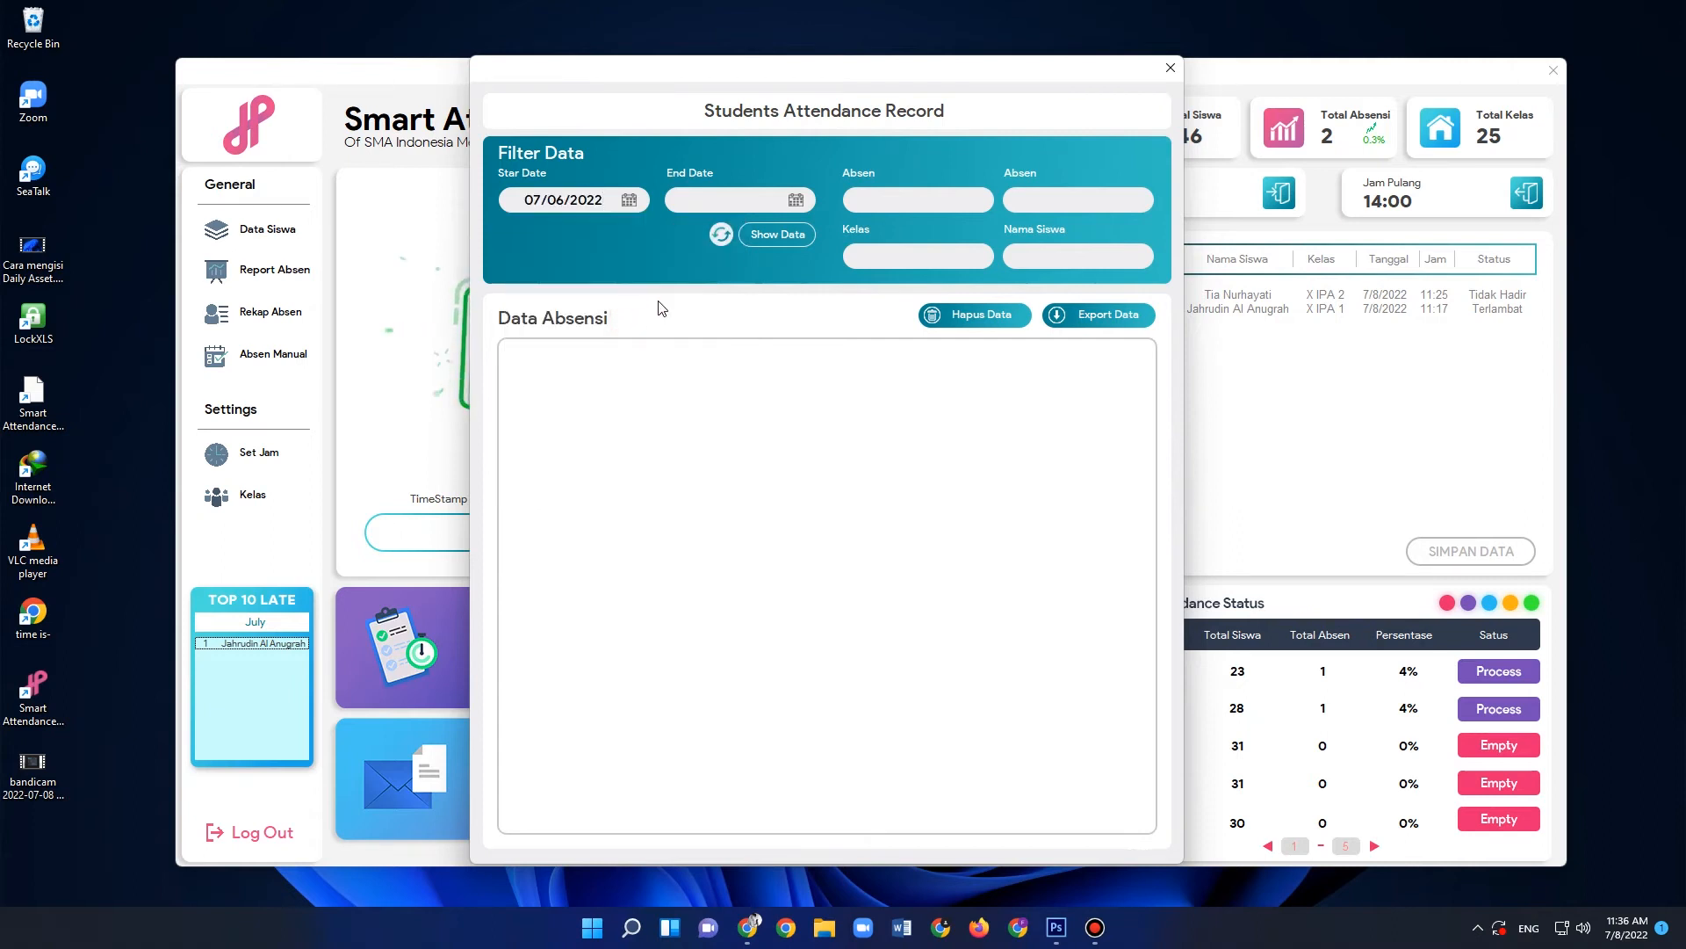
left_click(732, 204)
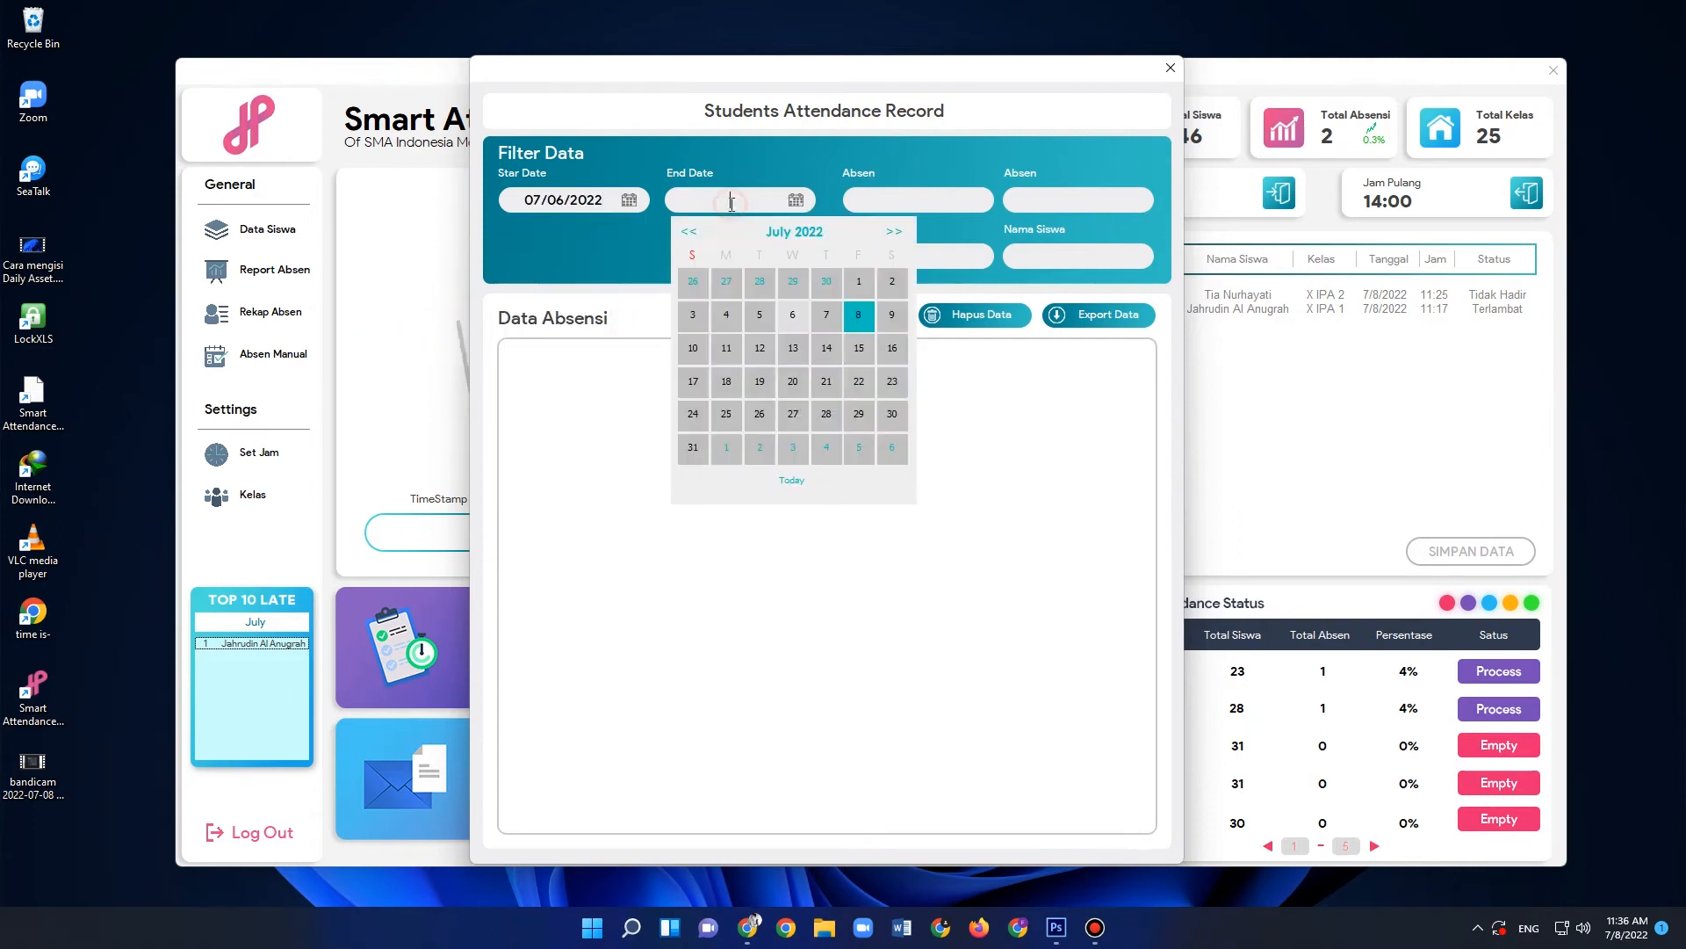
left_click(861, 320)
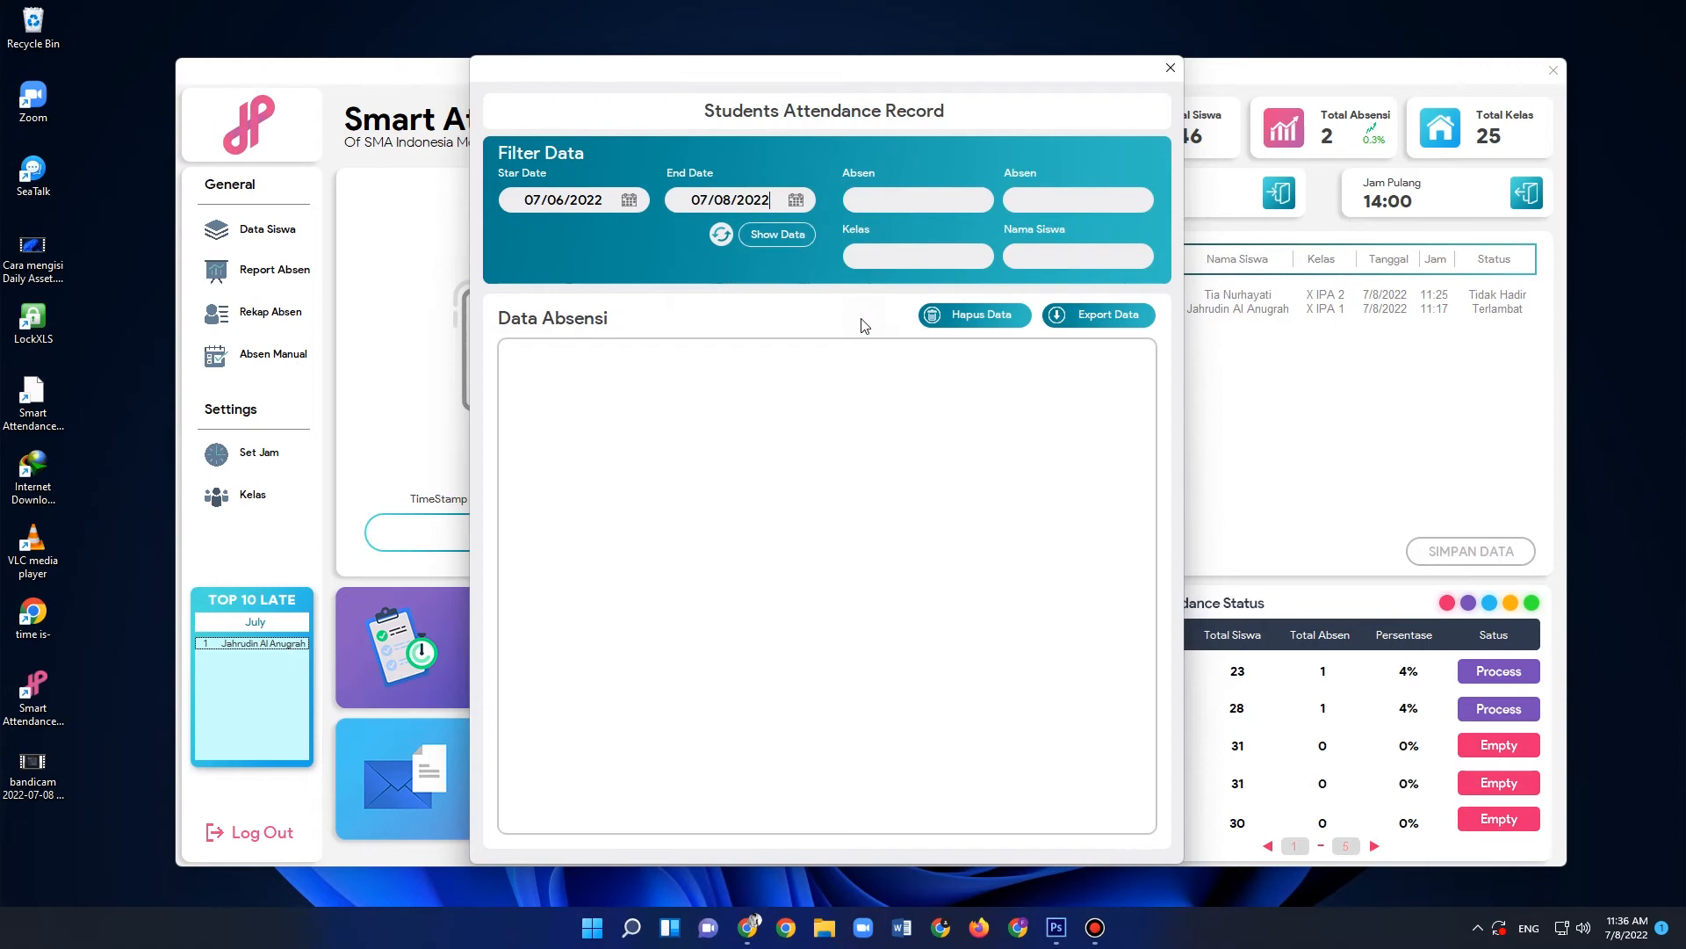
left_click(778, 235)
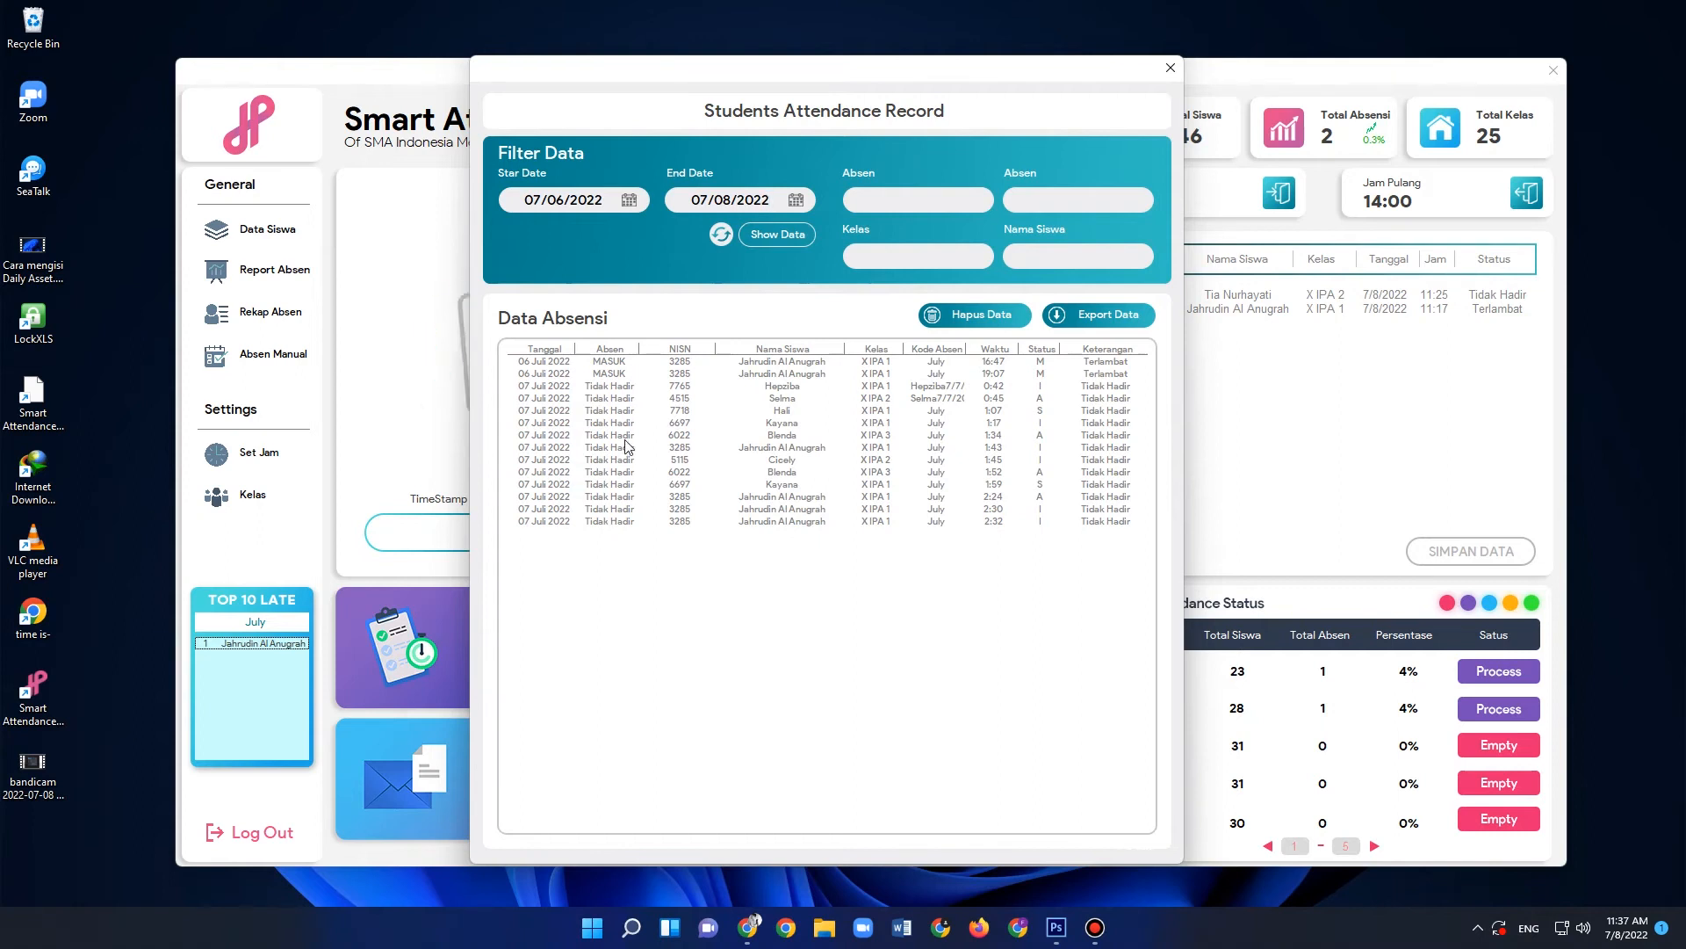
- Filter the attendance records with the first Absen filter by MASUK and by TIDAK HADIR, and set it back to MASUK
left_click(907, 201)
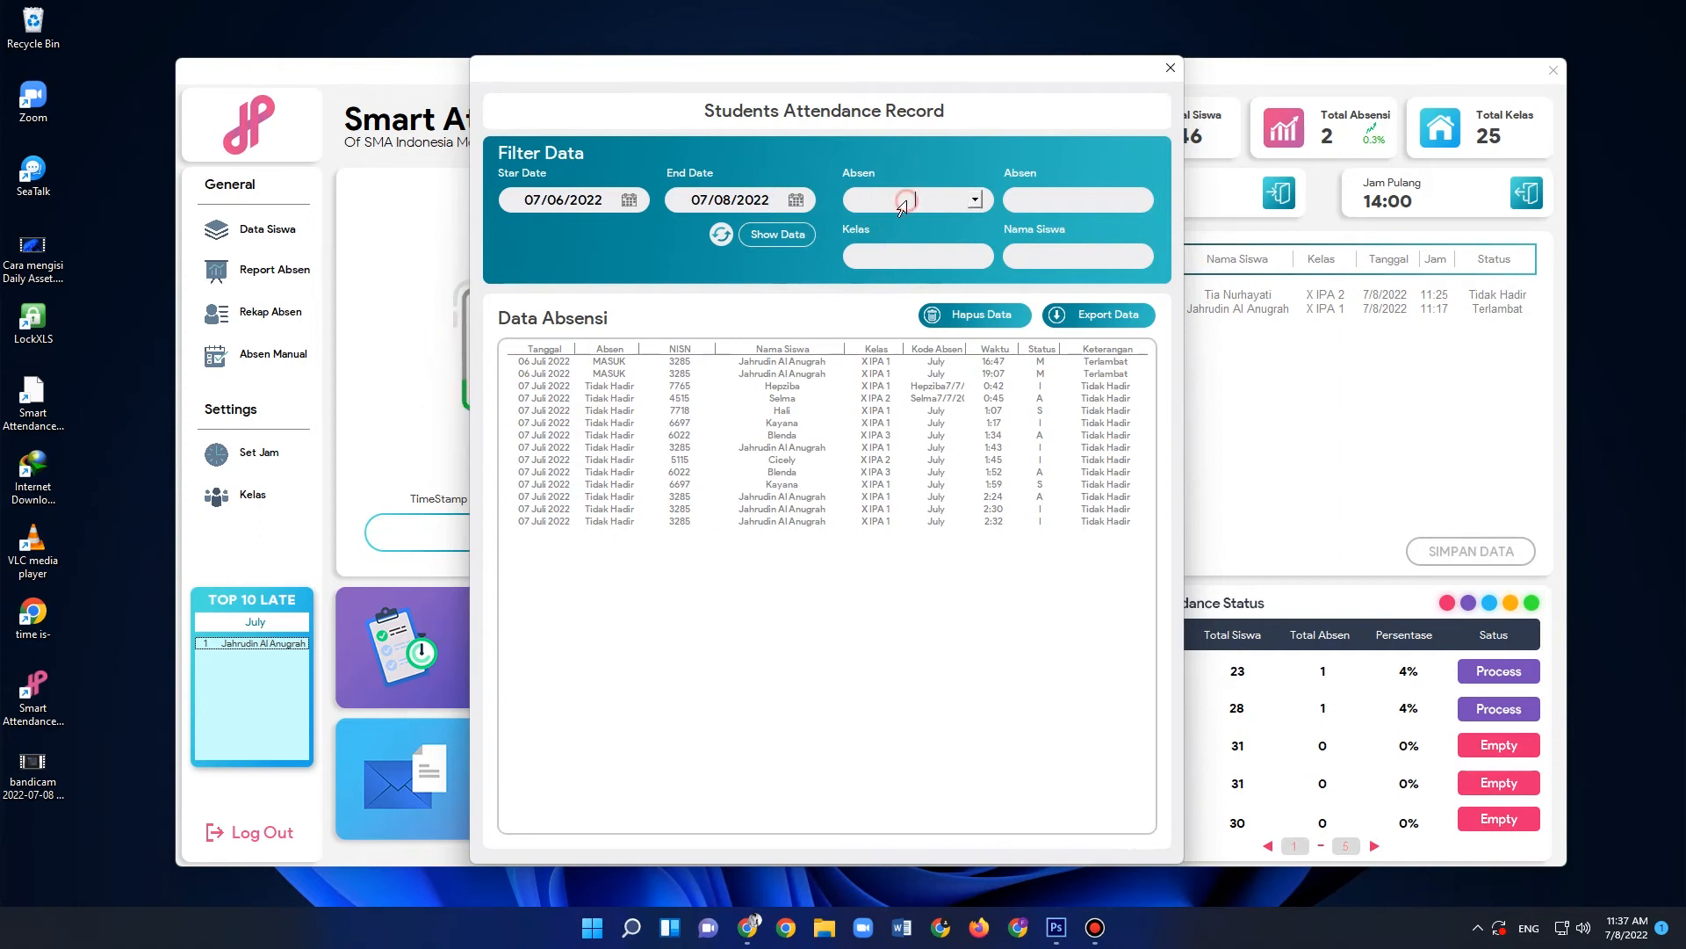
left_click(977, 201)
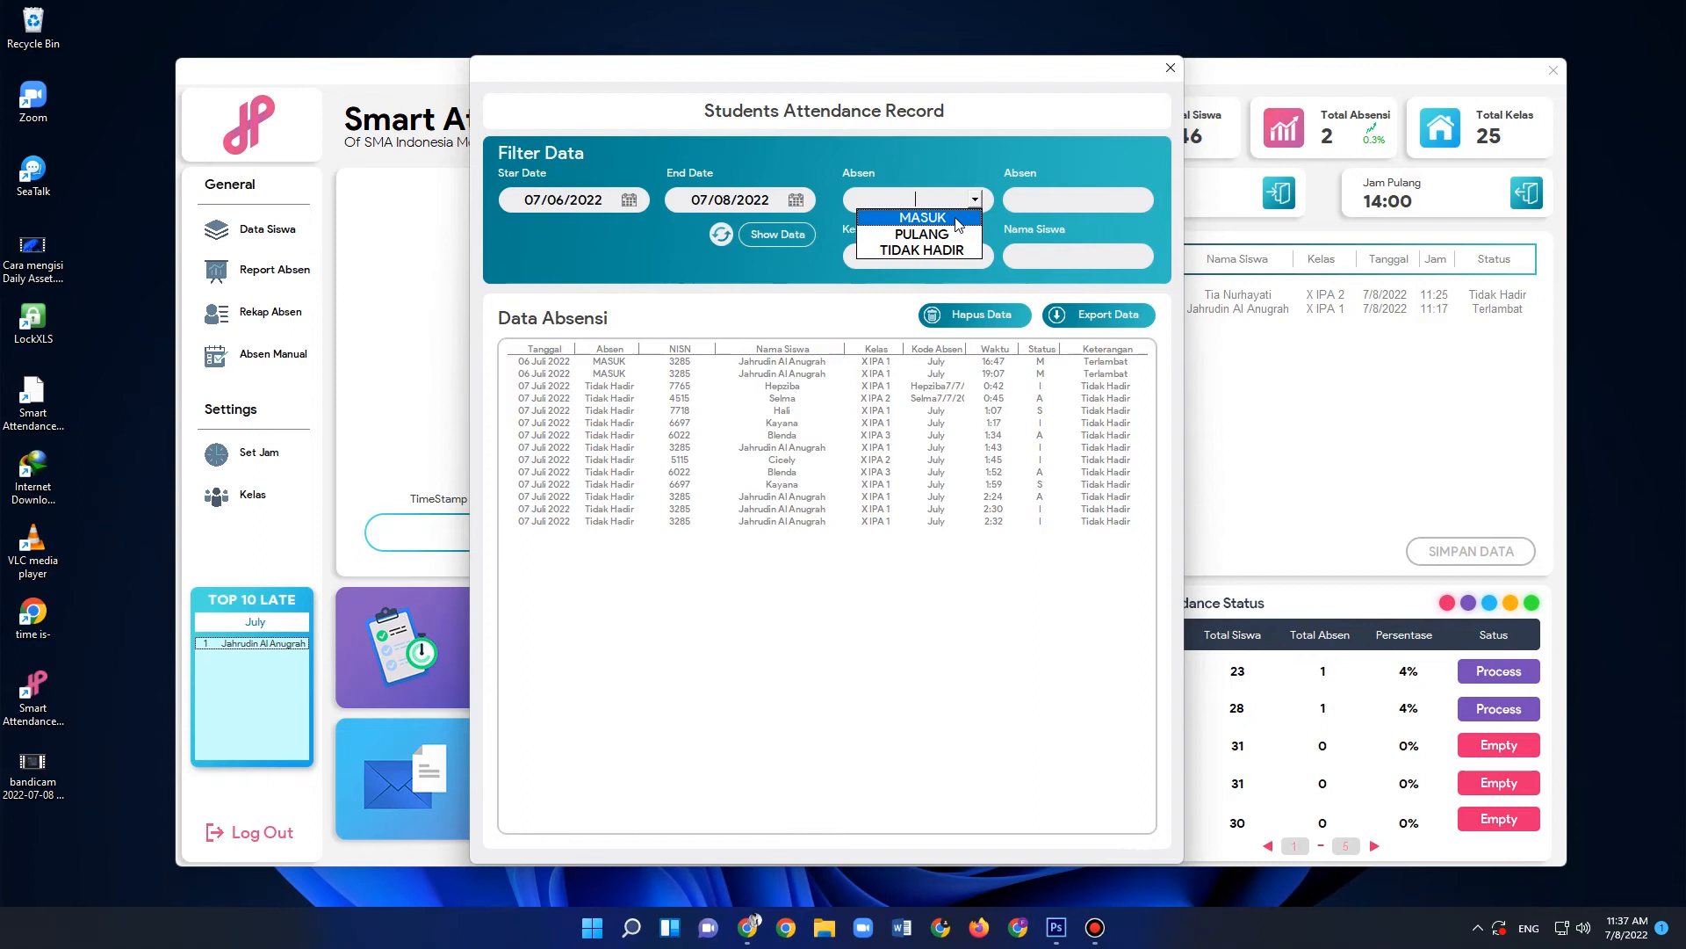
left_click(956, 219)
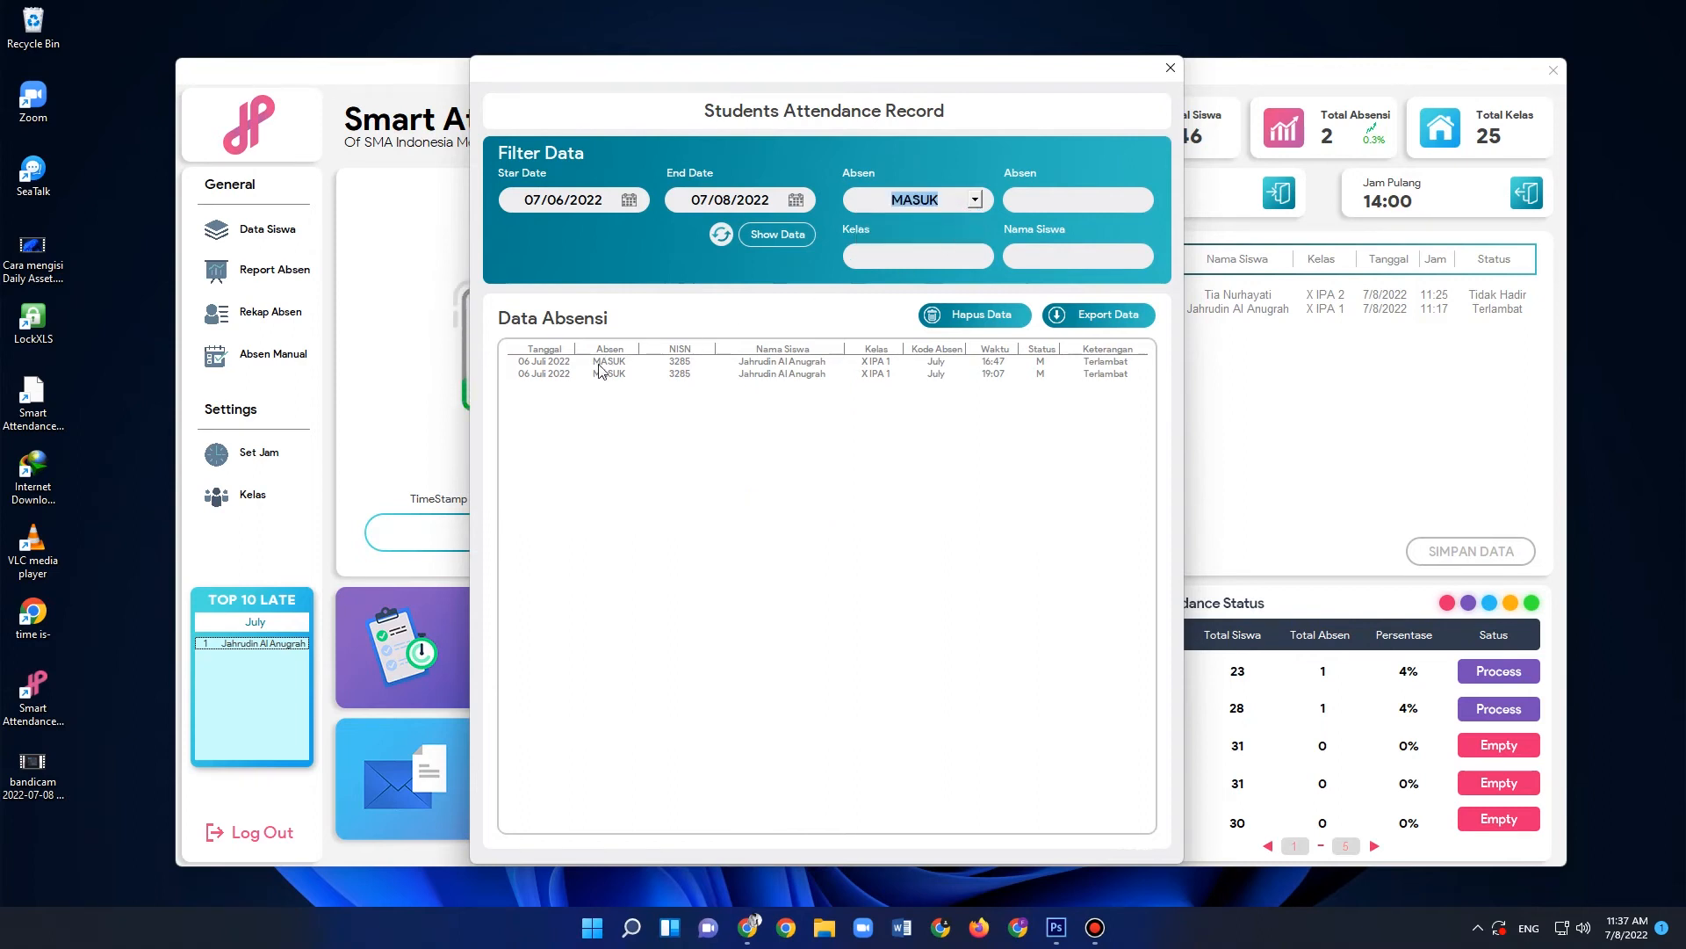
left_click(977, 201)
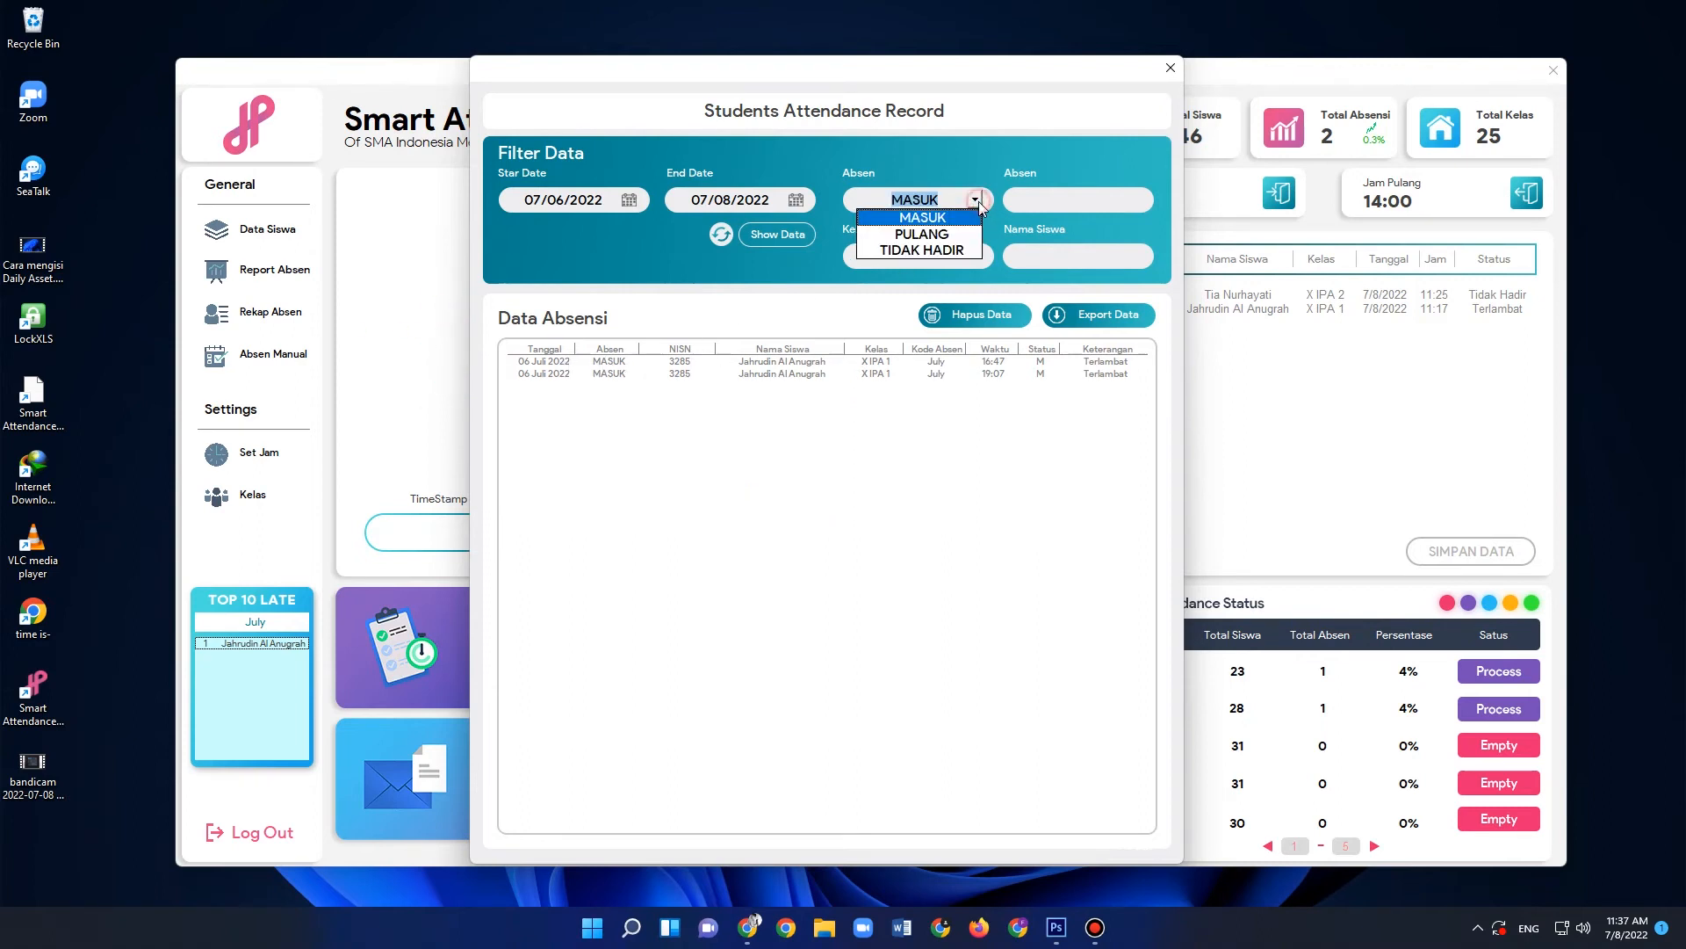
left_click(930, 250)
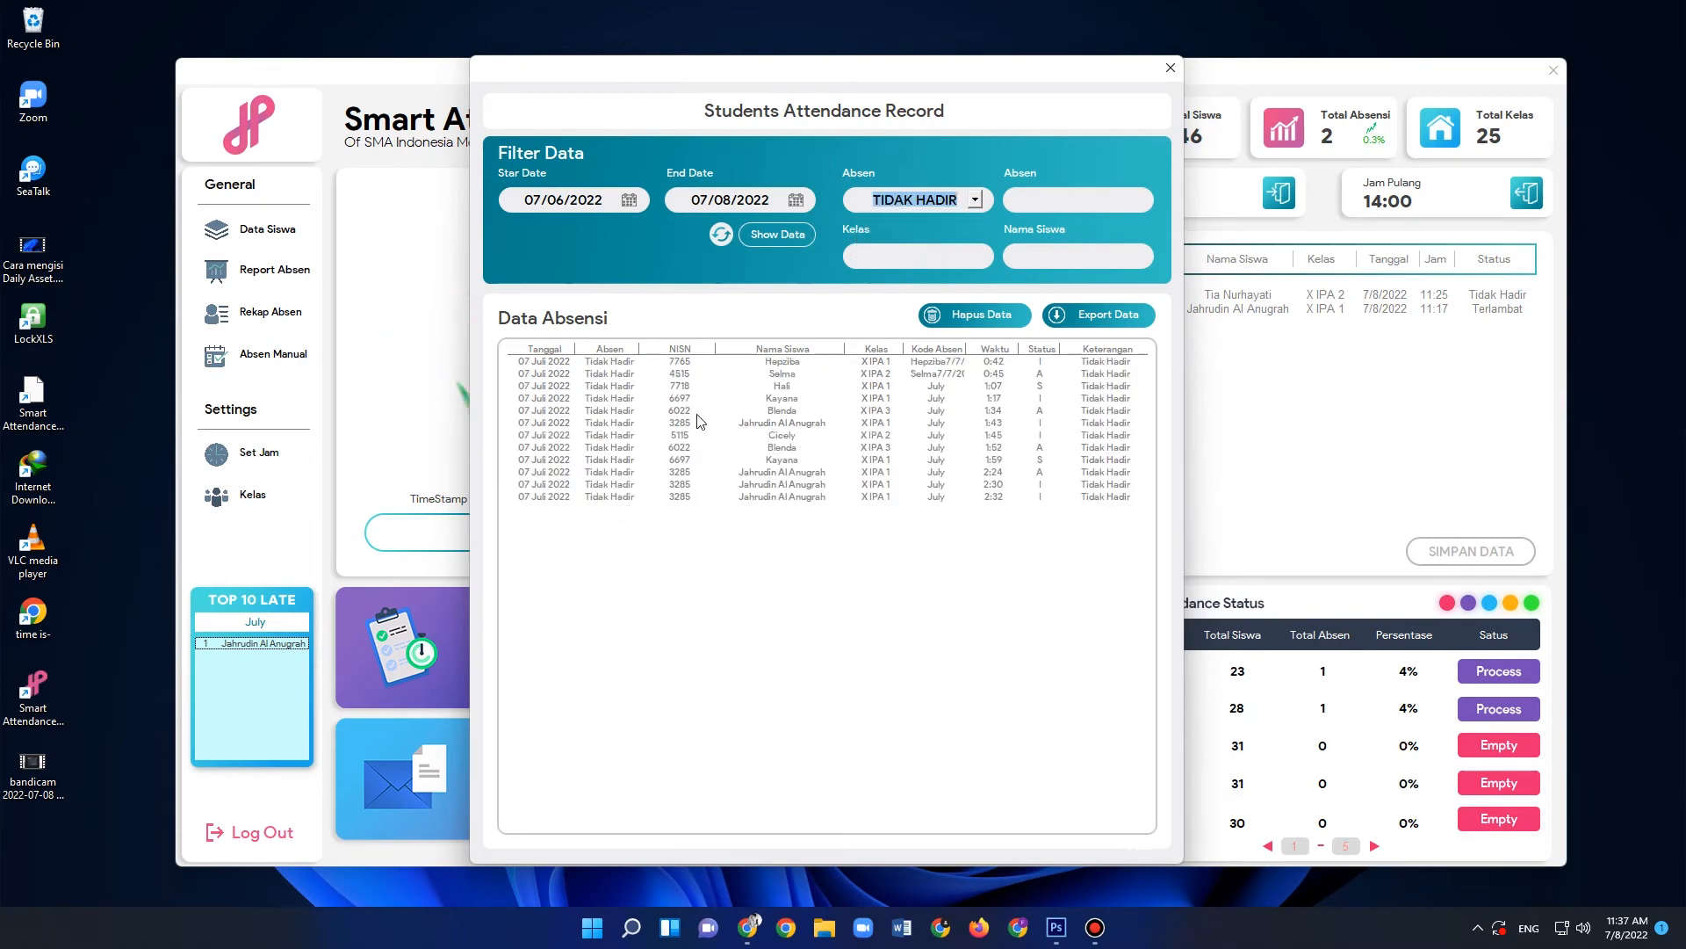
left_click(975, 201)
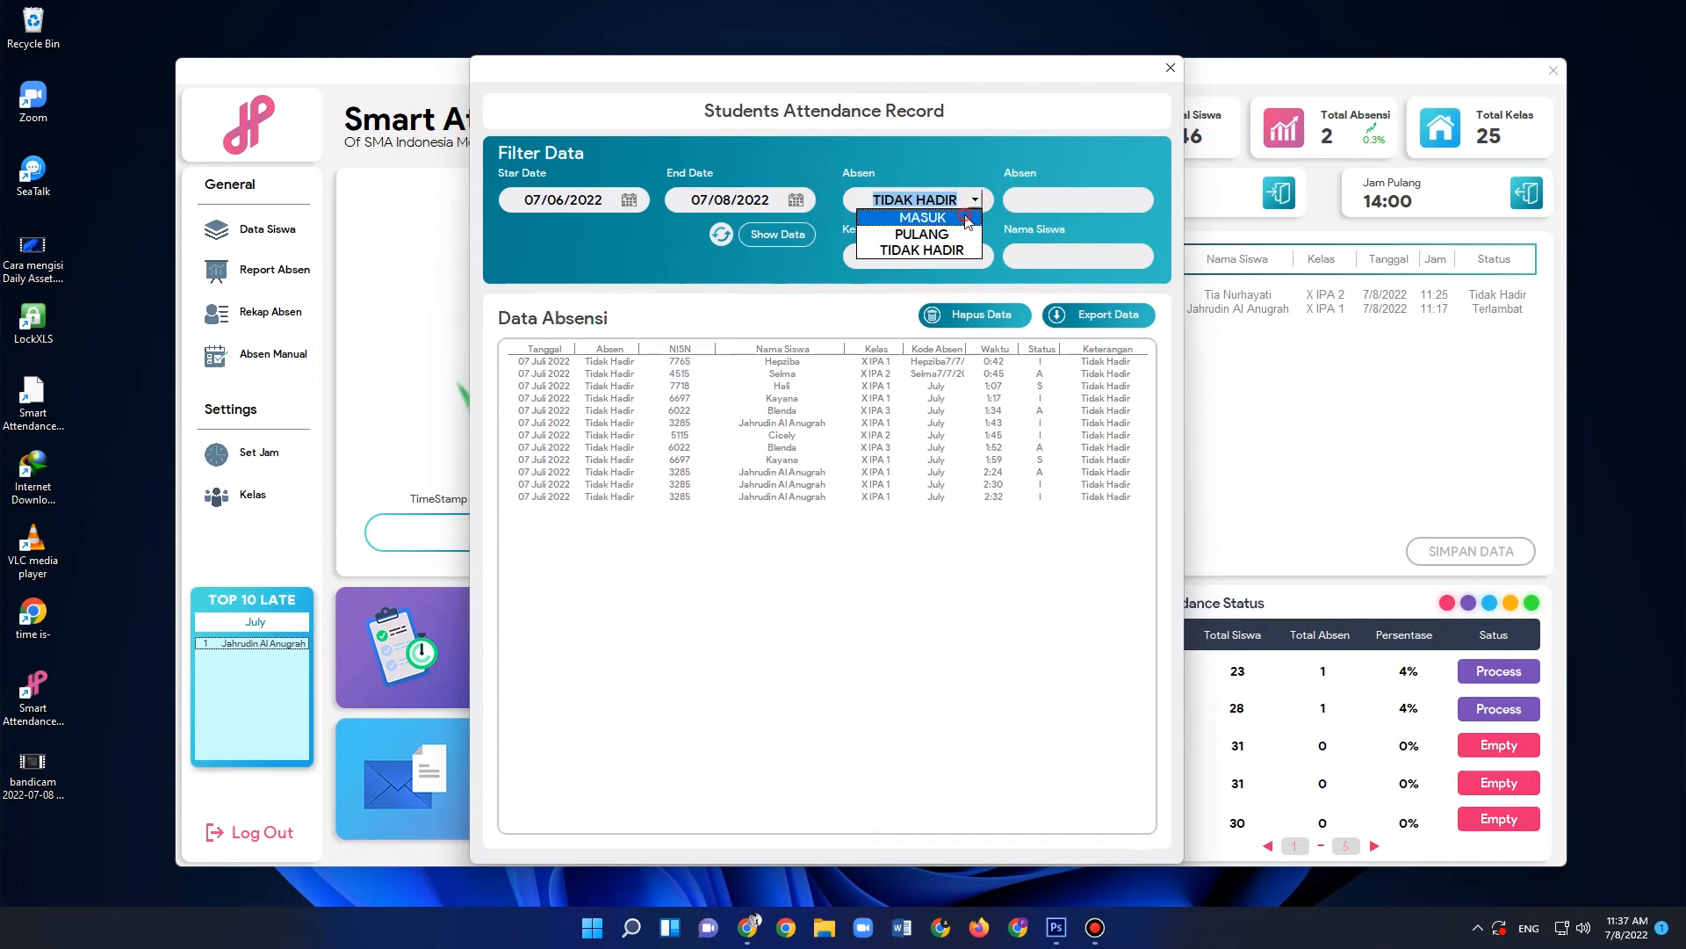
left_click(968, 219)
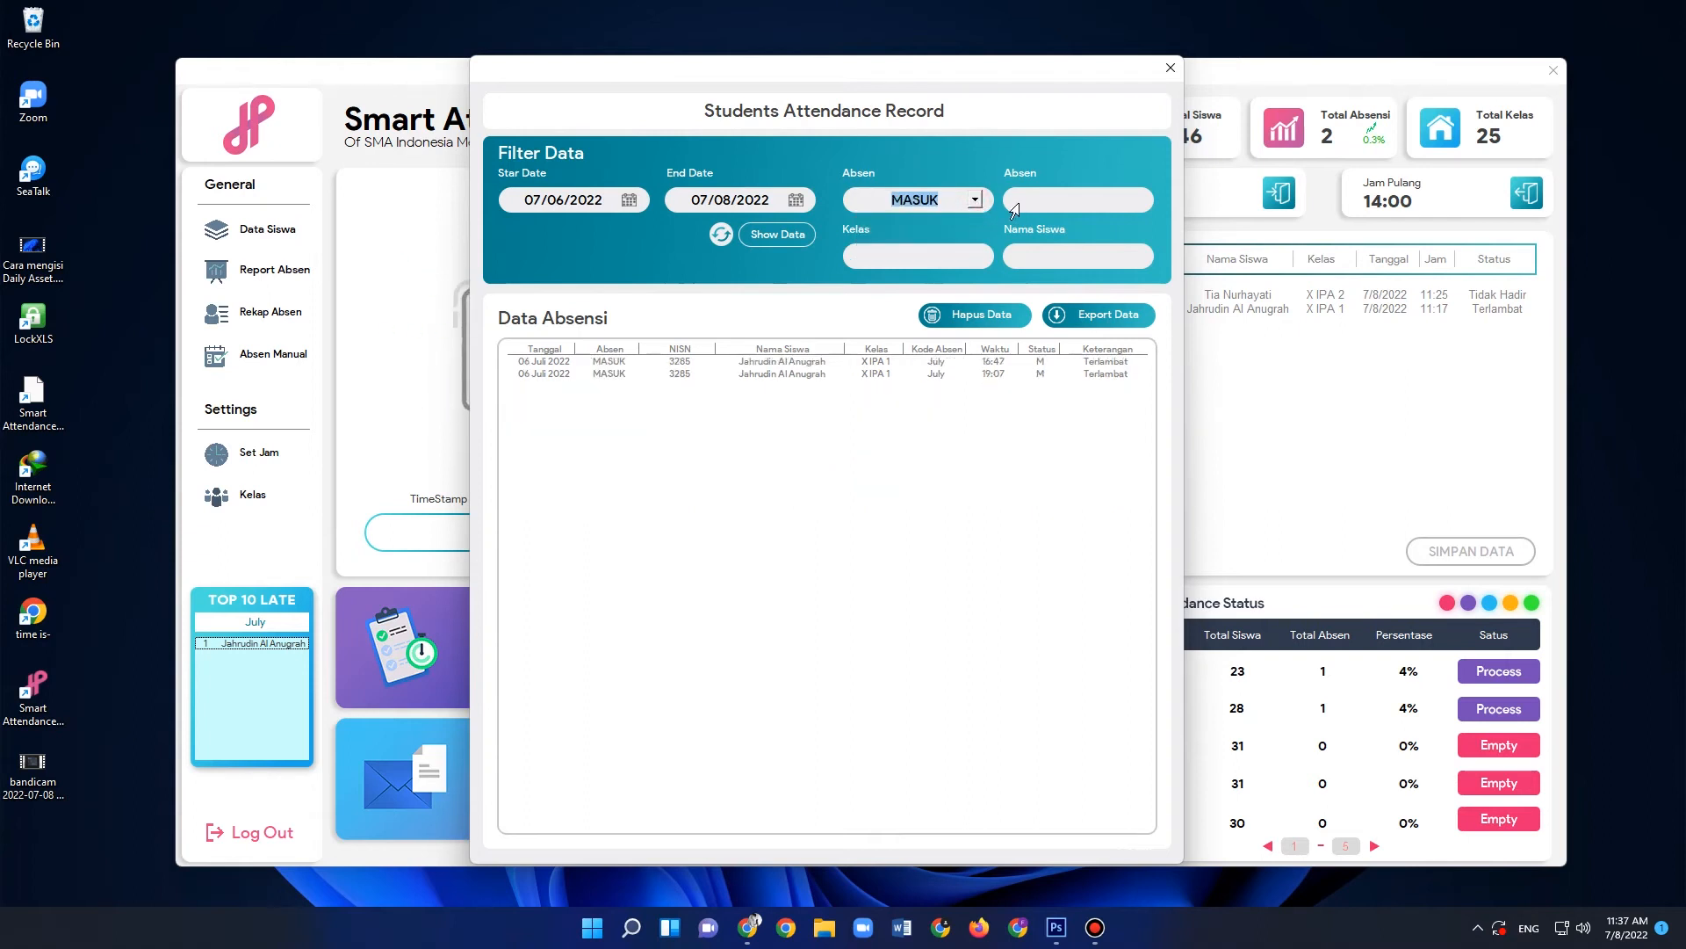
- Try PULANG in the second Absen filter and set it to TIDAK HADIR, keeping MASUK in the first
left_click(1076, 200)
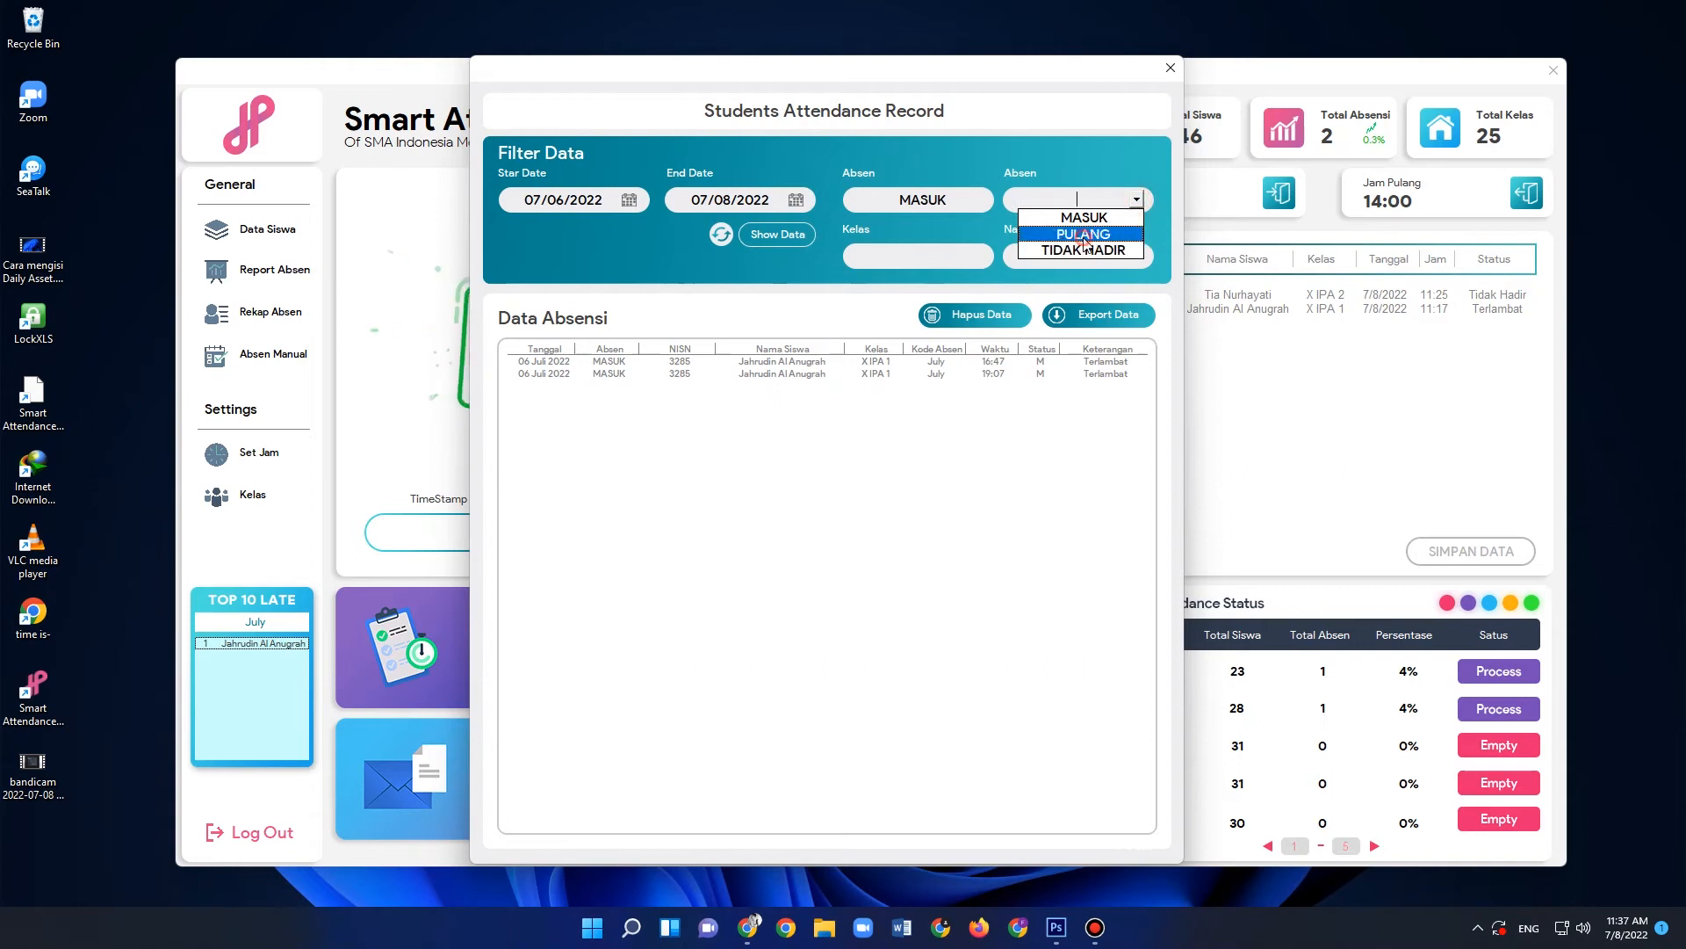
left_click(1083, 233)
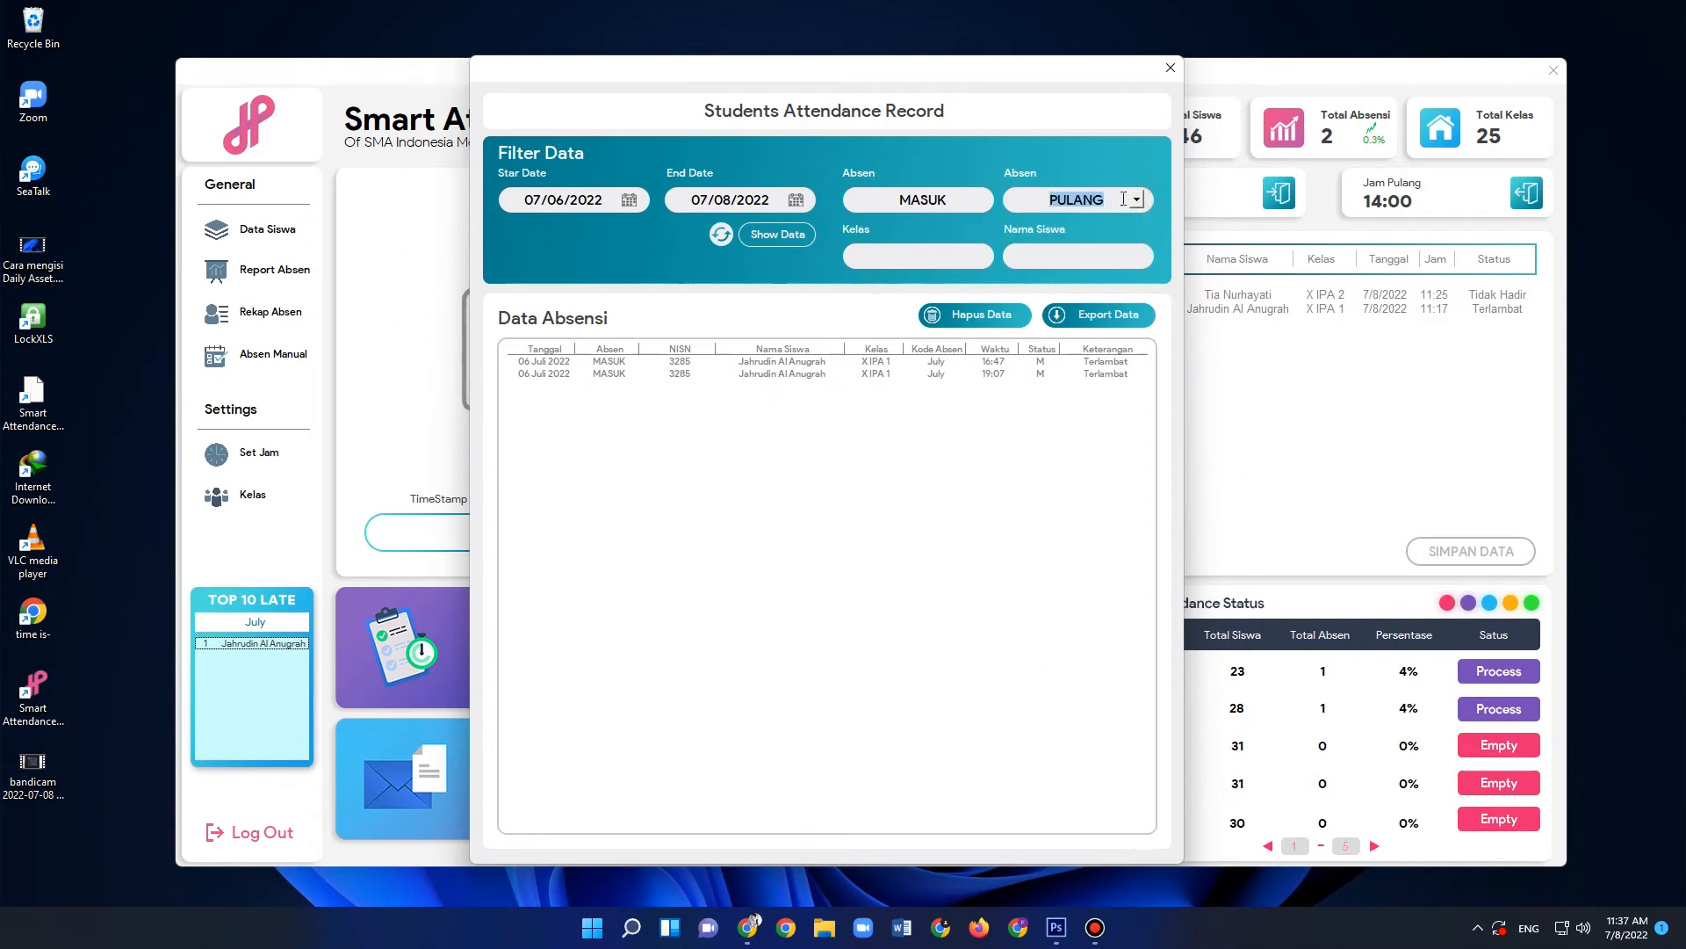
left_click(1137, 200)
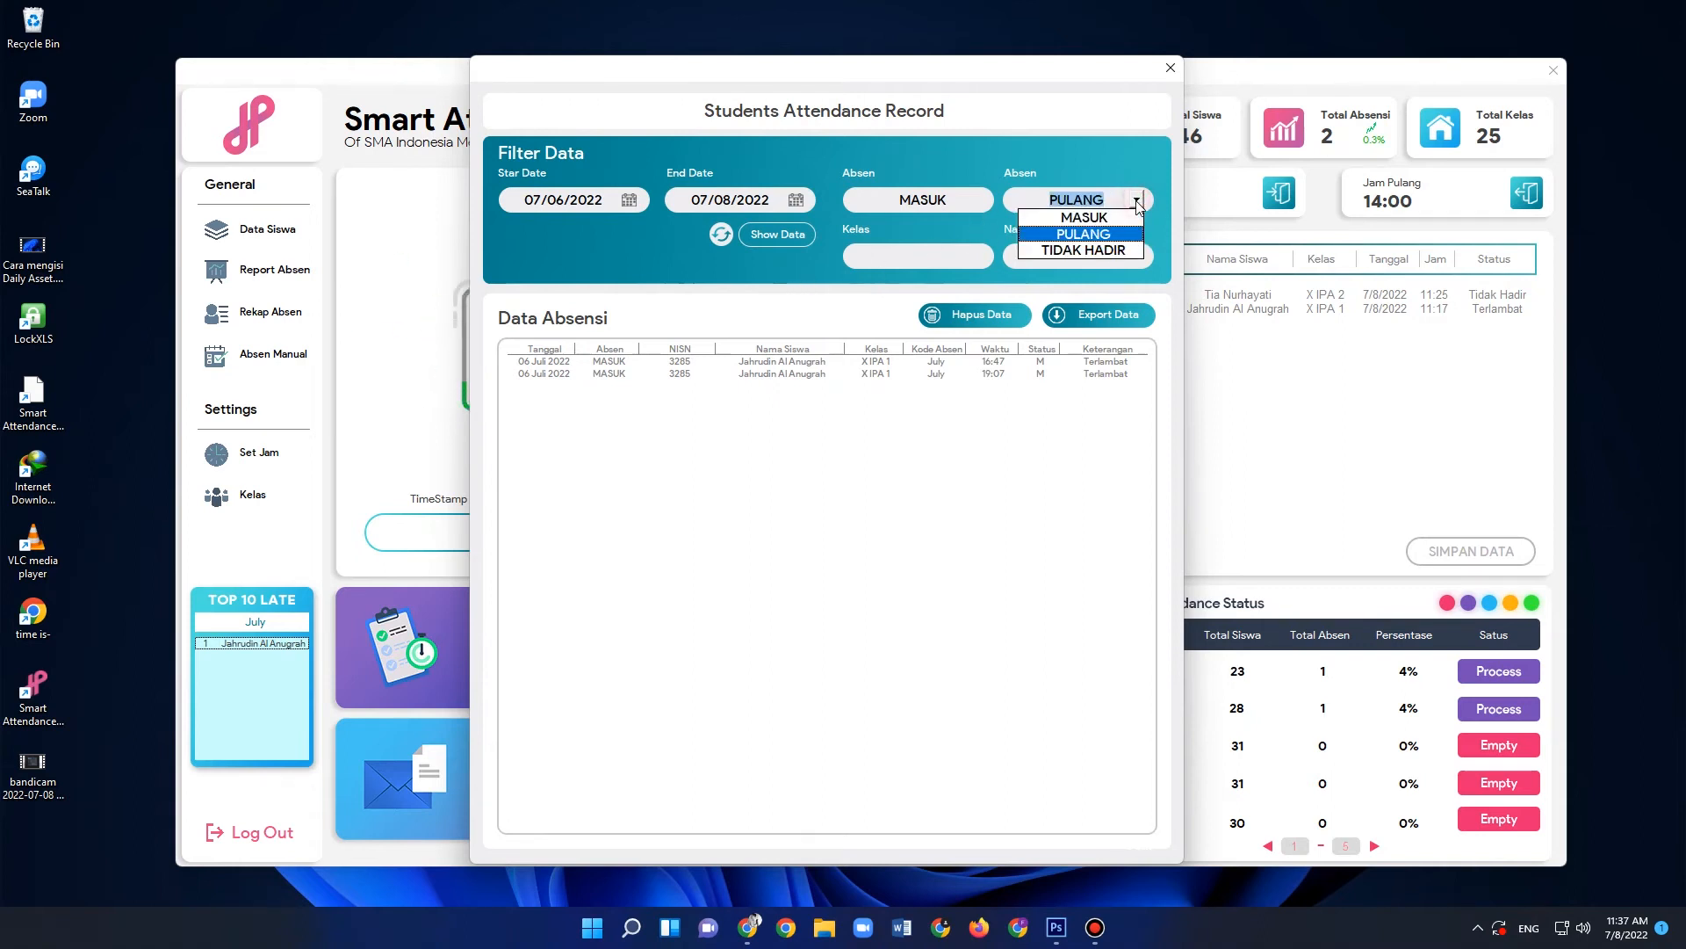
left_click(1081, 251)
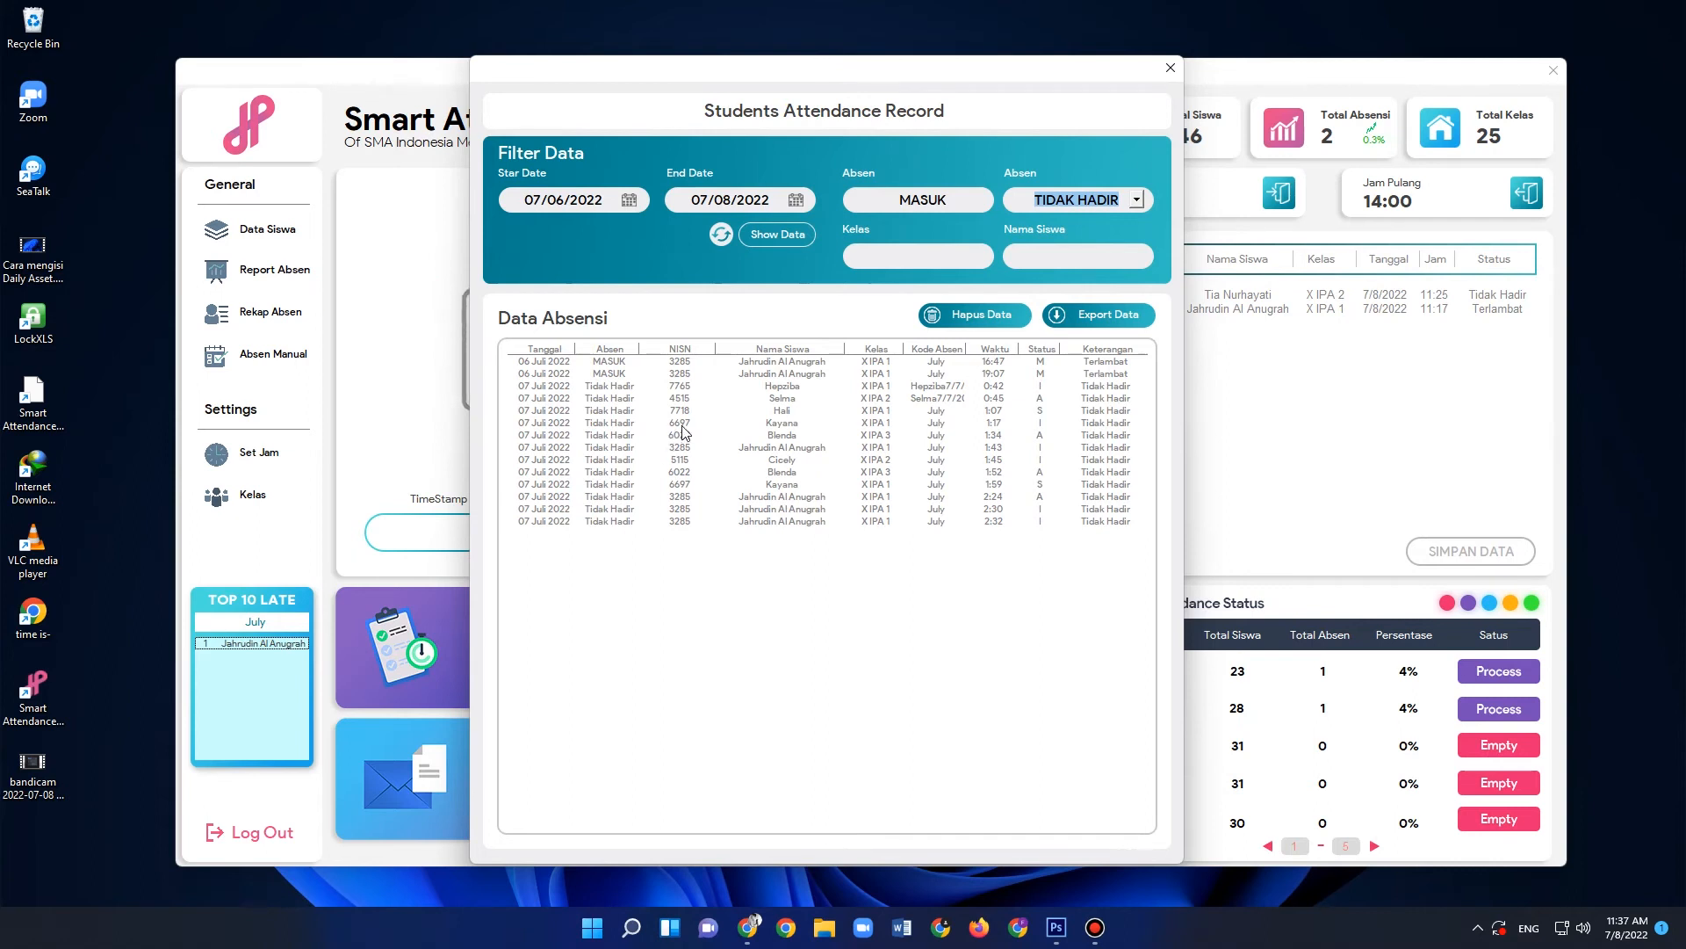
left_click(938, 203)
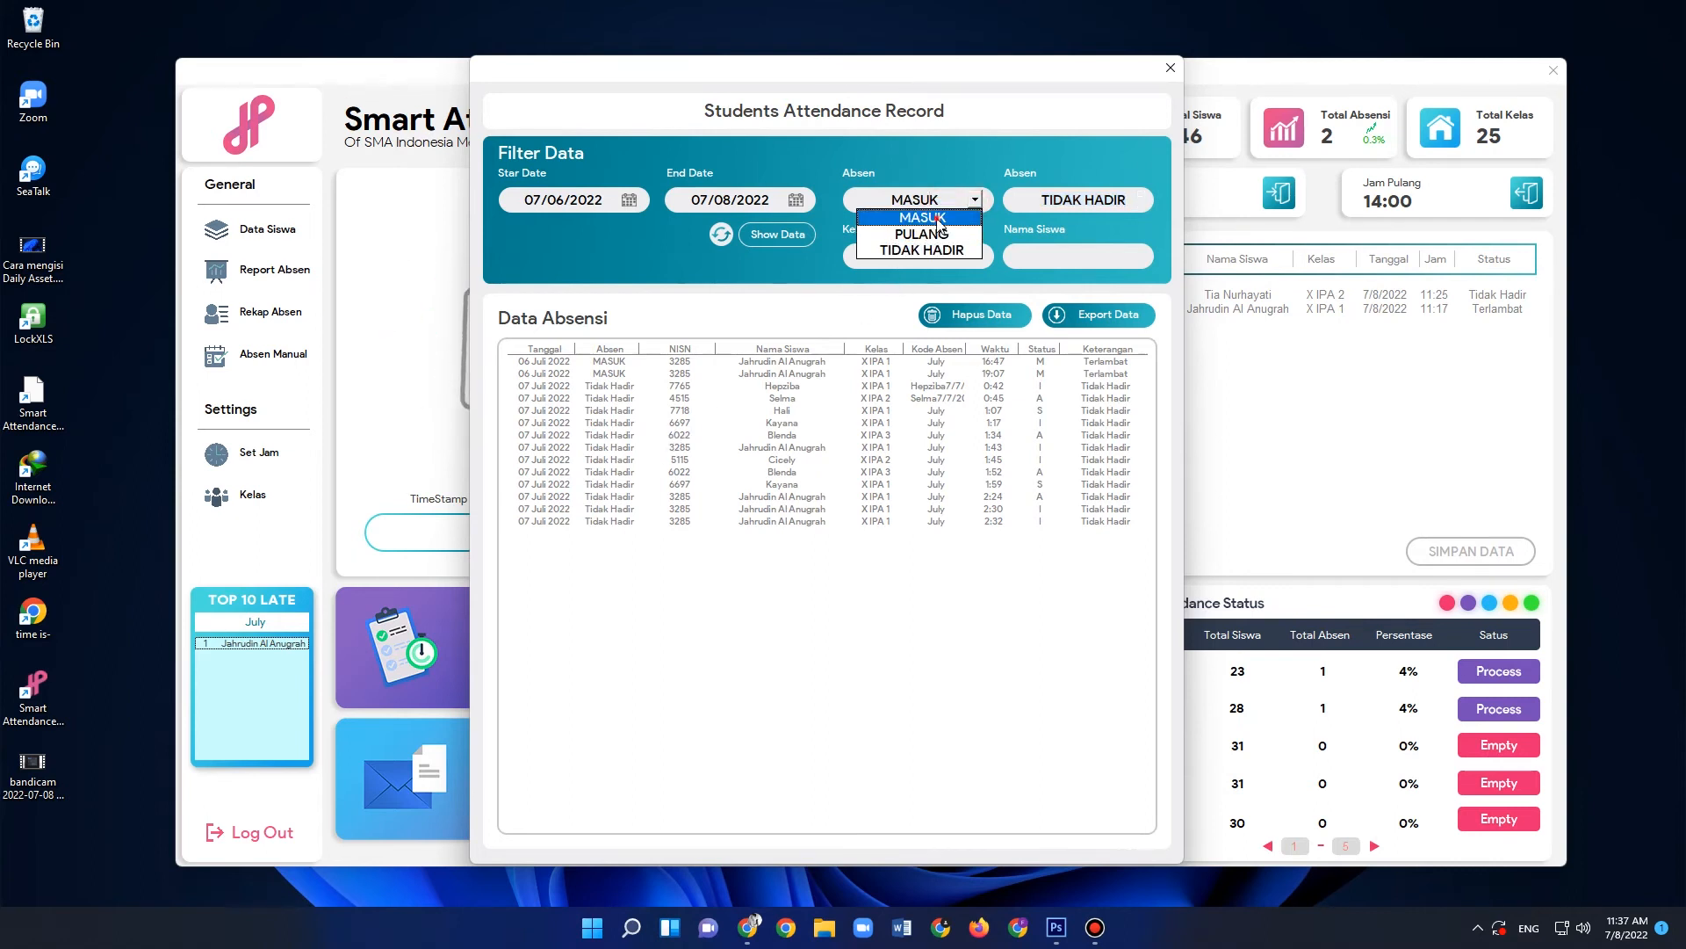
left_click(938, 220)
left_click(1059, 197)
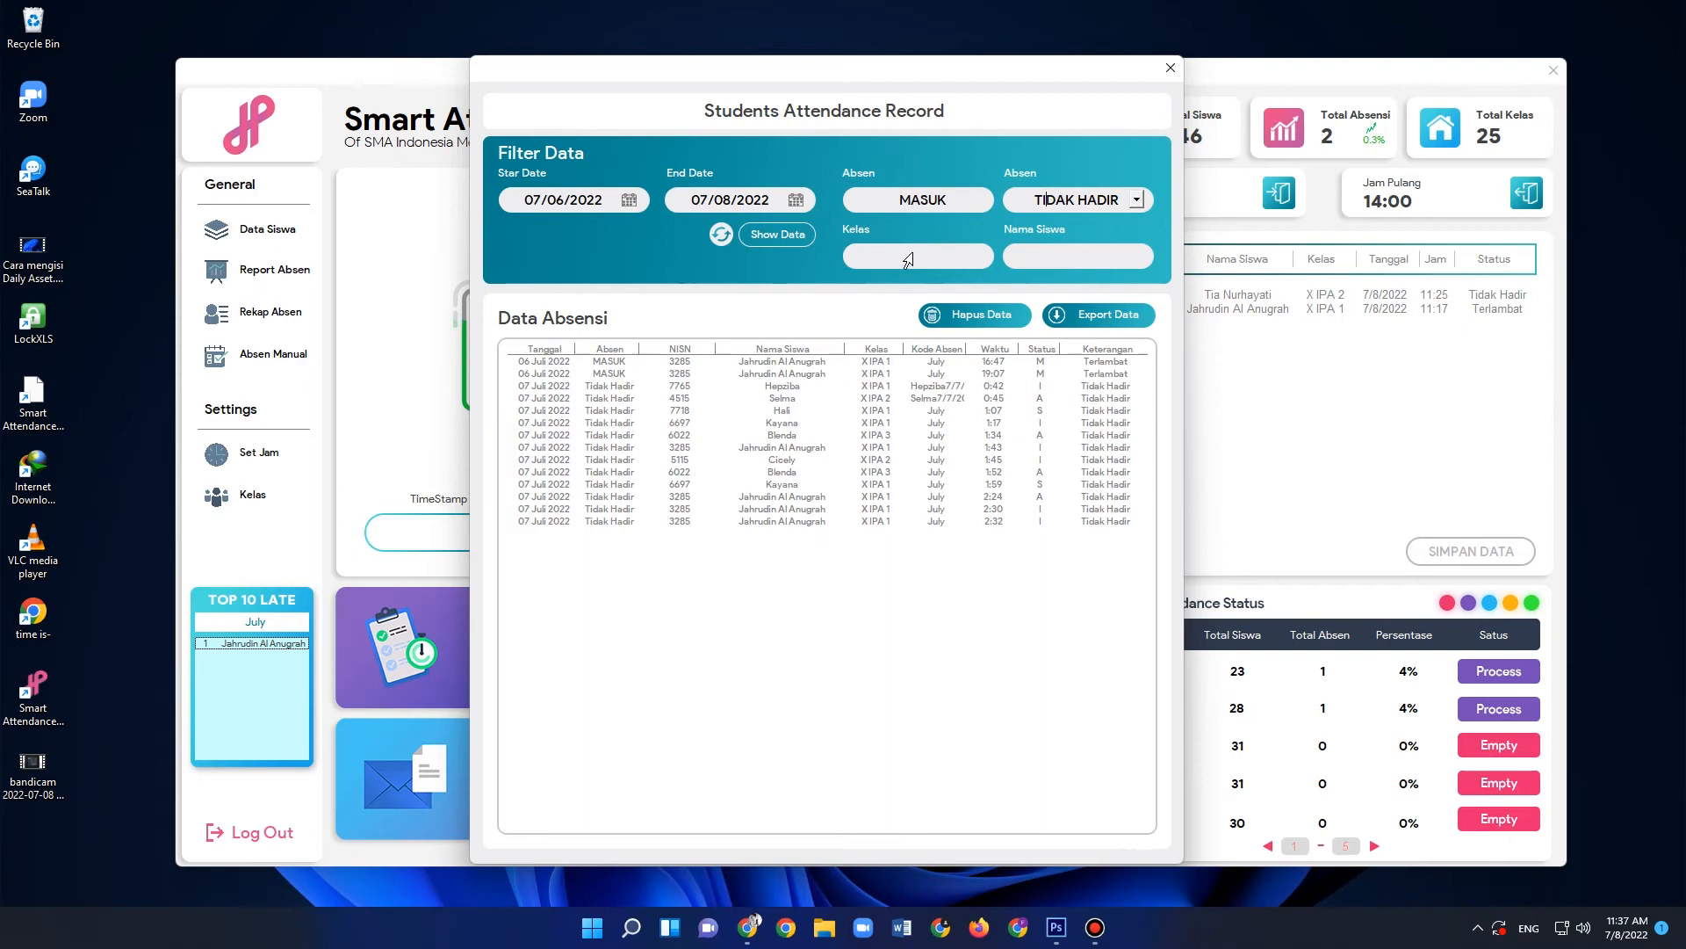
- Limit the attendance records to class X IPA 1
left_click(907, 260)
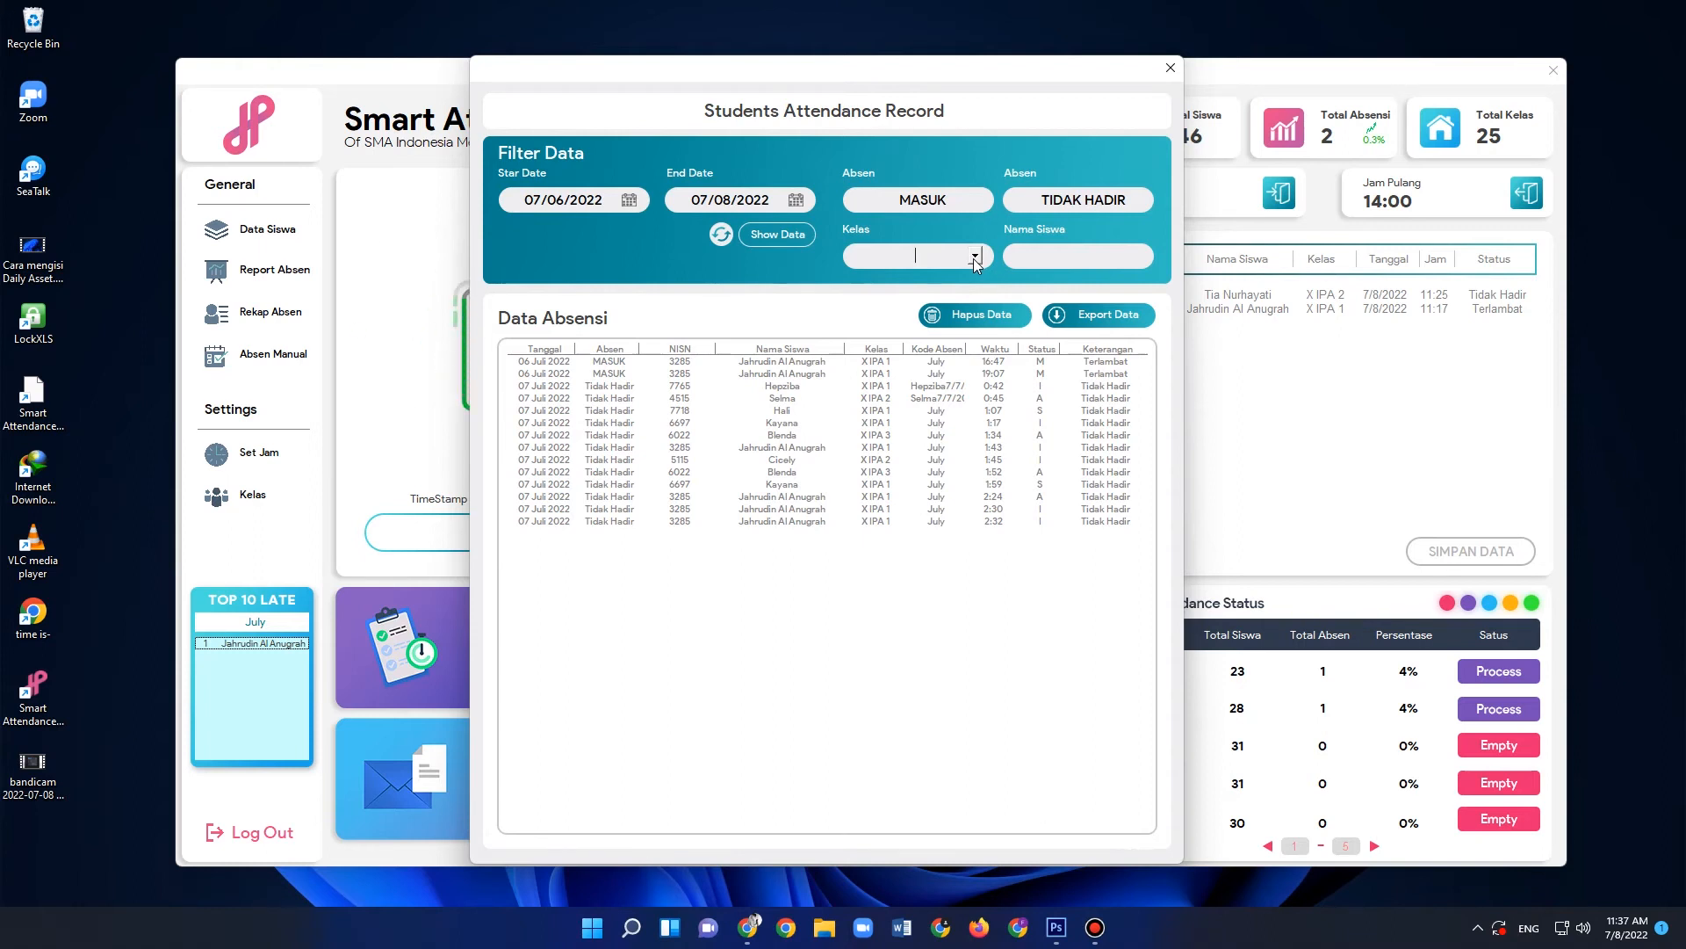
left_click(974, 257)
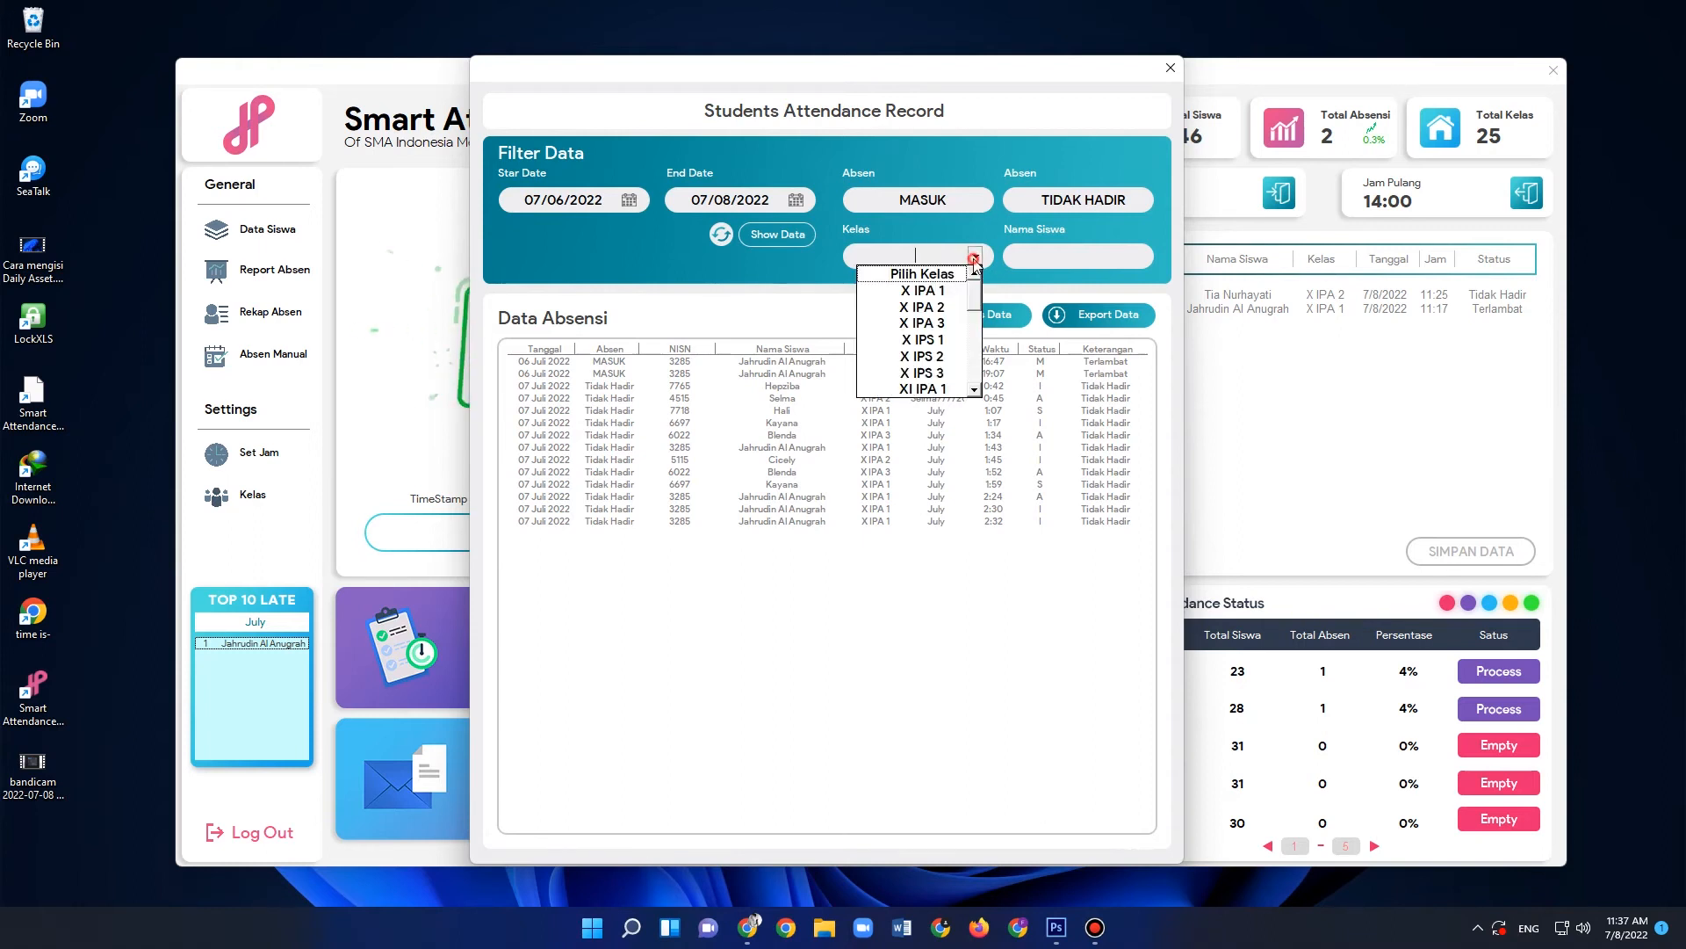
left_click(922, 297)
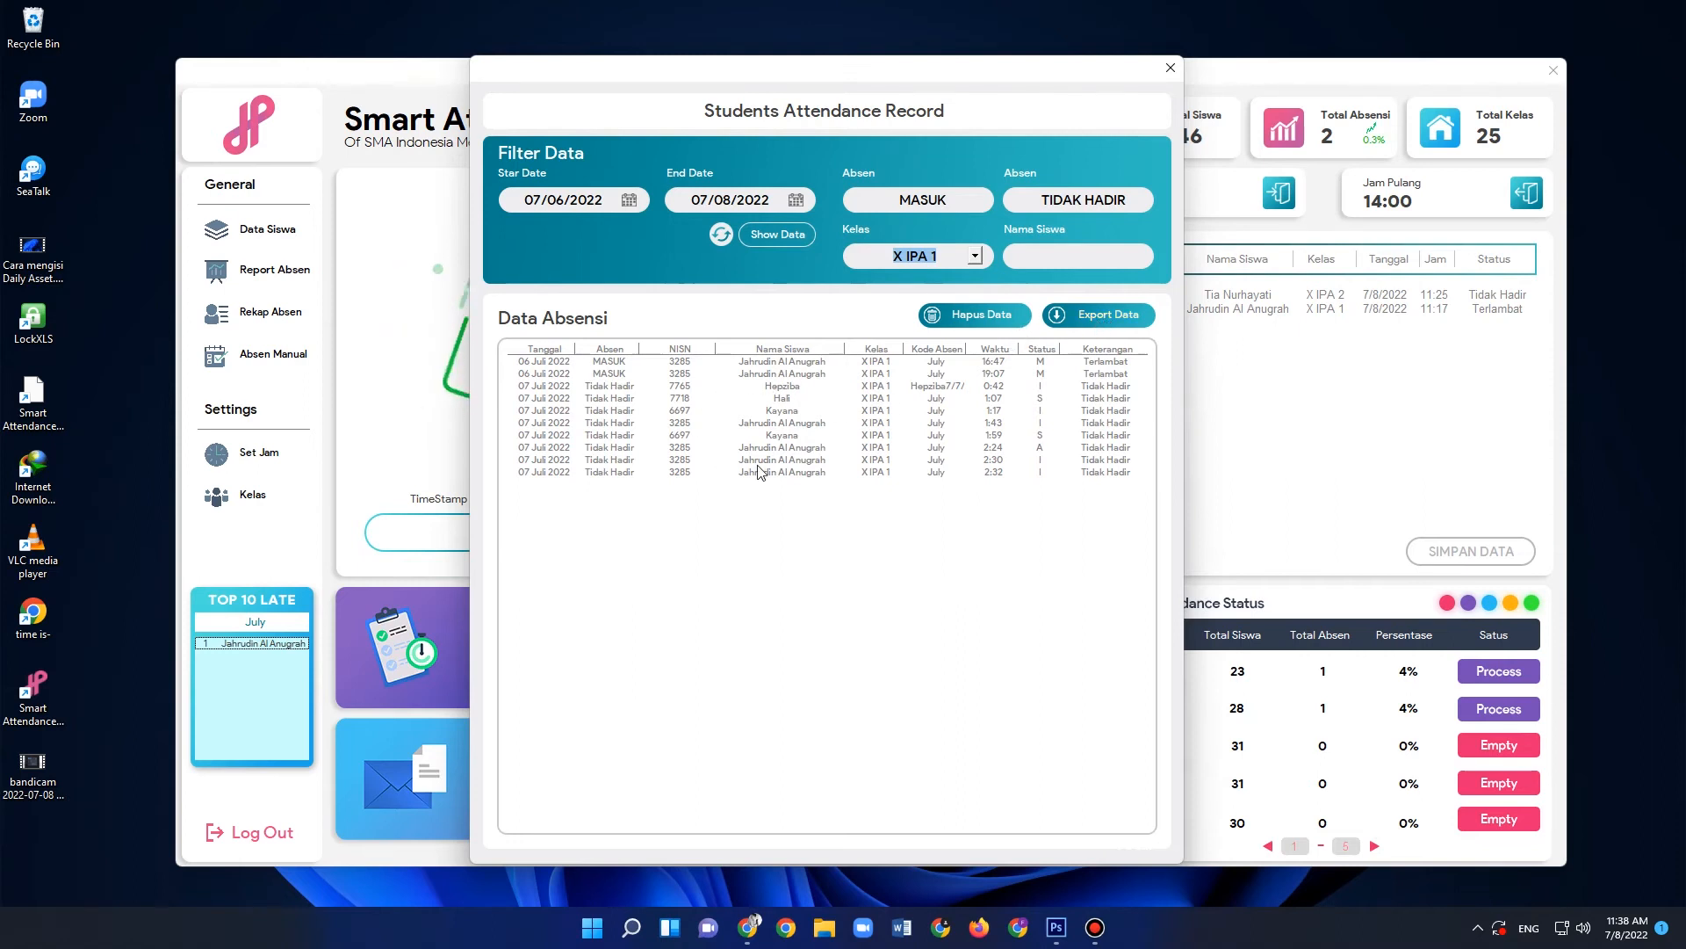
- Export the filtered records to the Dell folder under Documents as the workbook Rekam Absensi Kelas X IPA 1.xlsx
left_click(1104, 313)
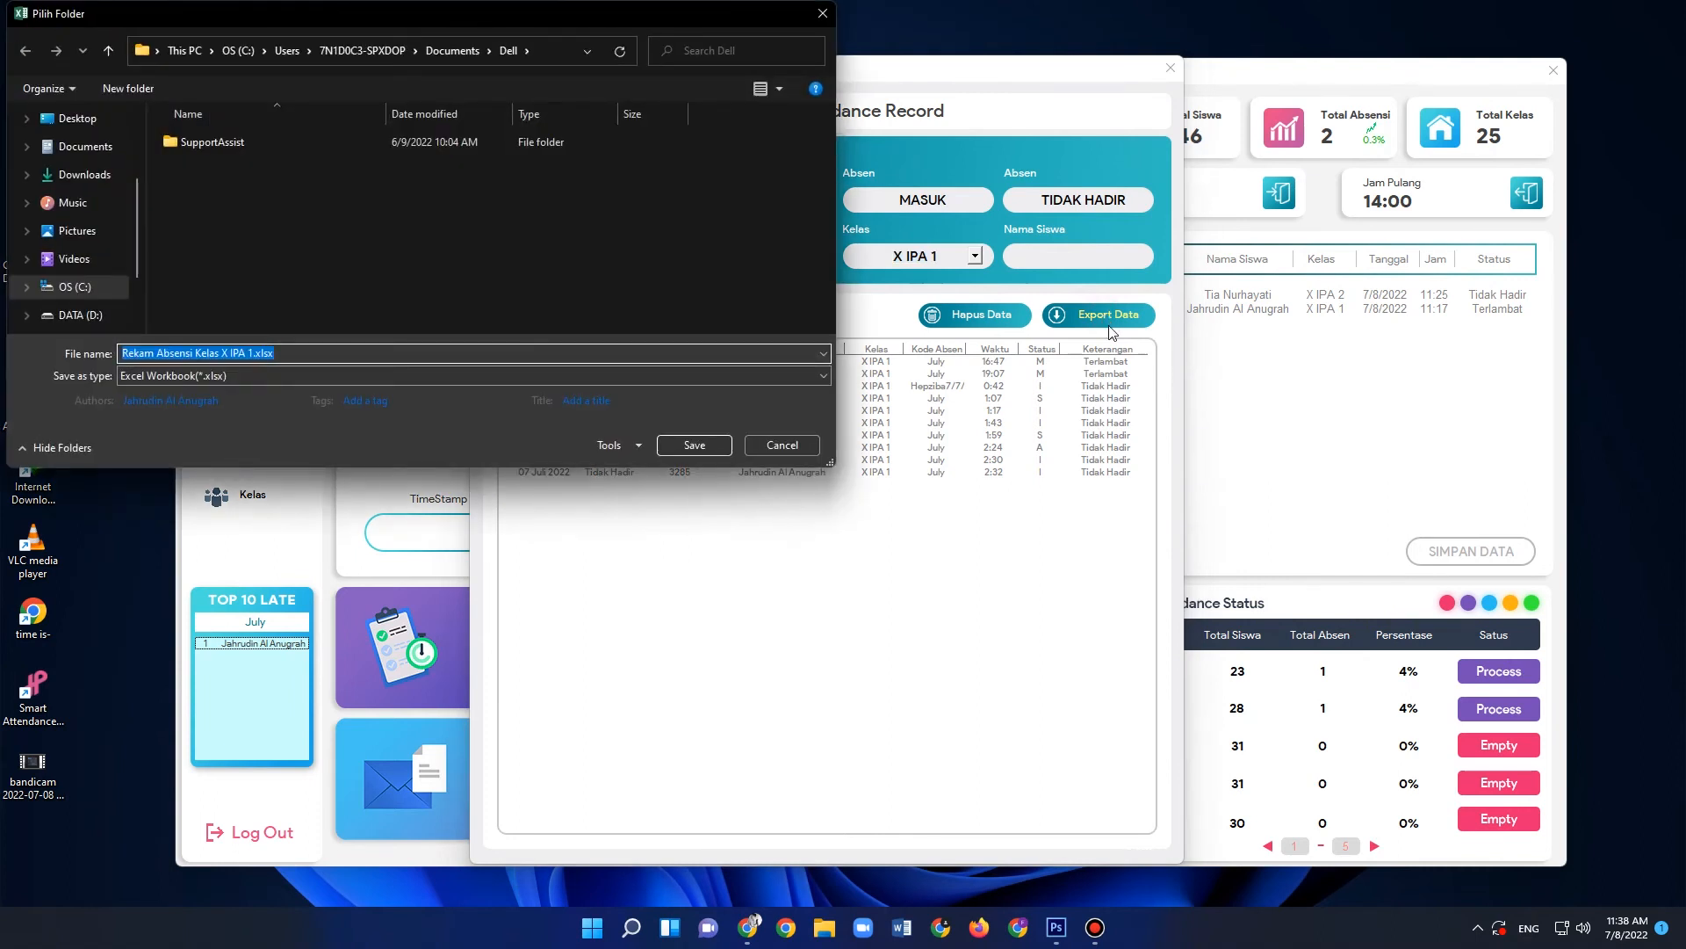
left_click(695, 445)
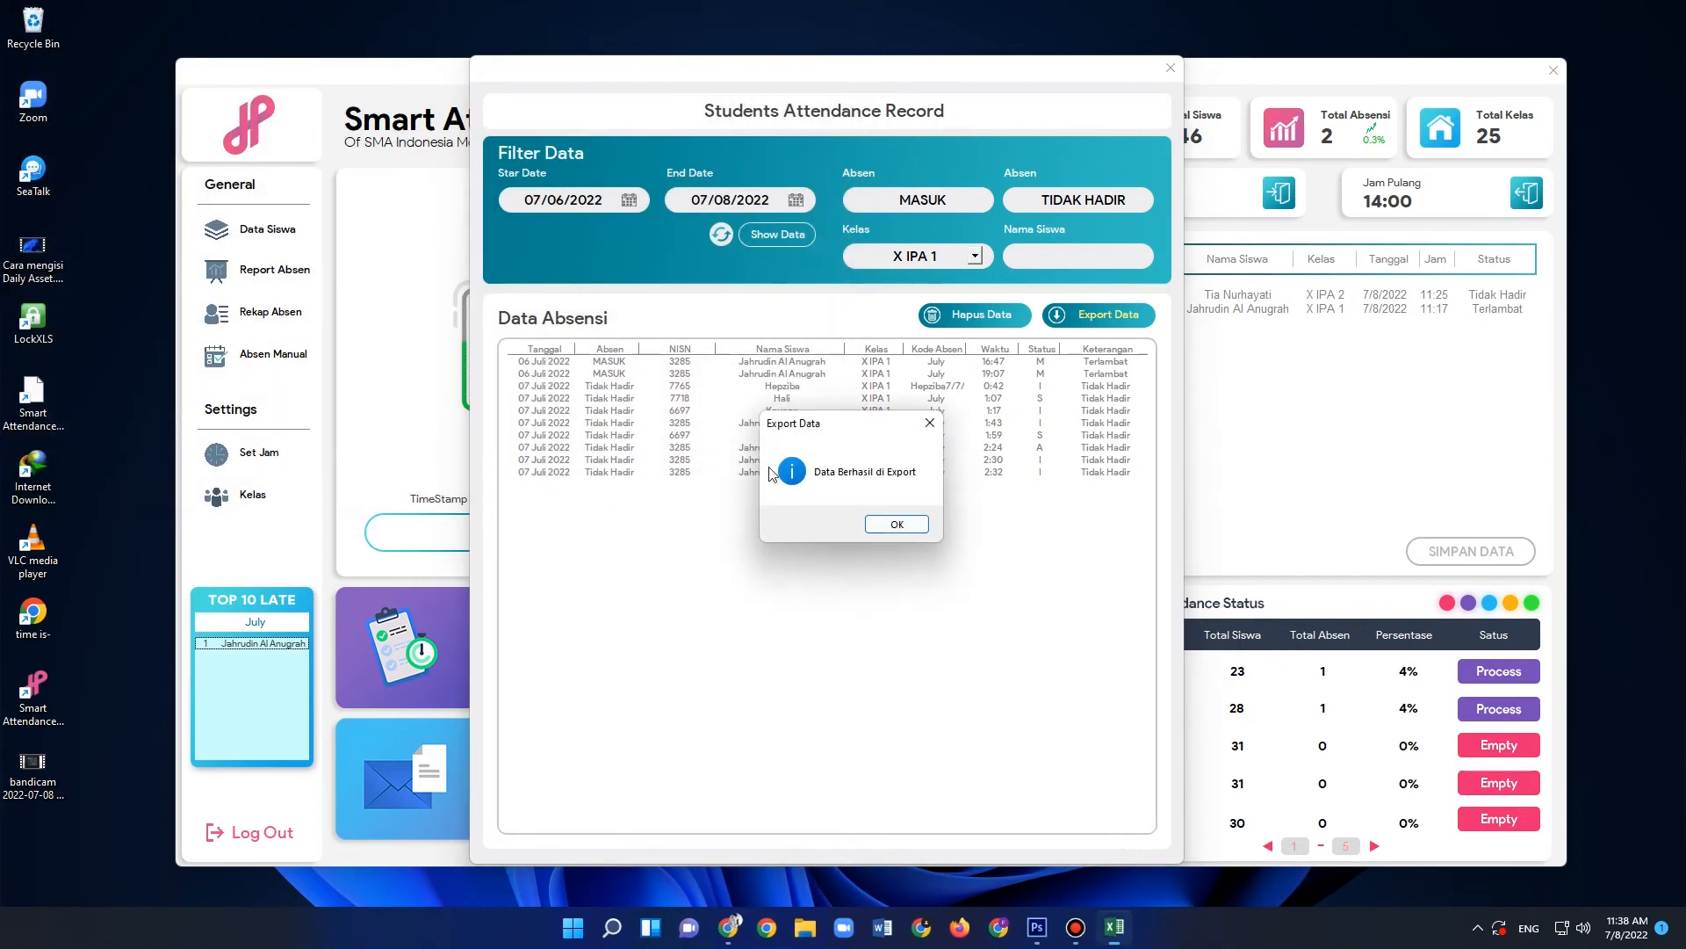
left_click(899, 527)
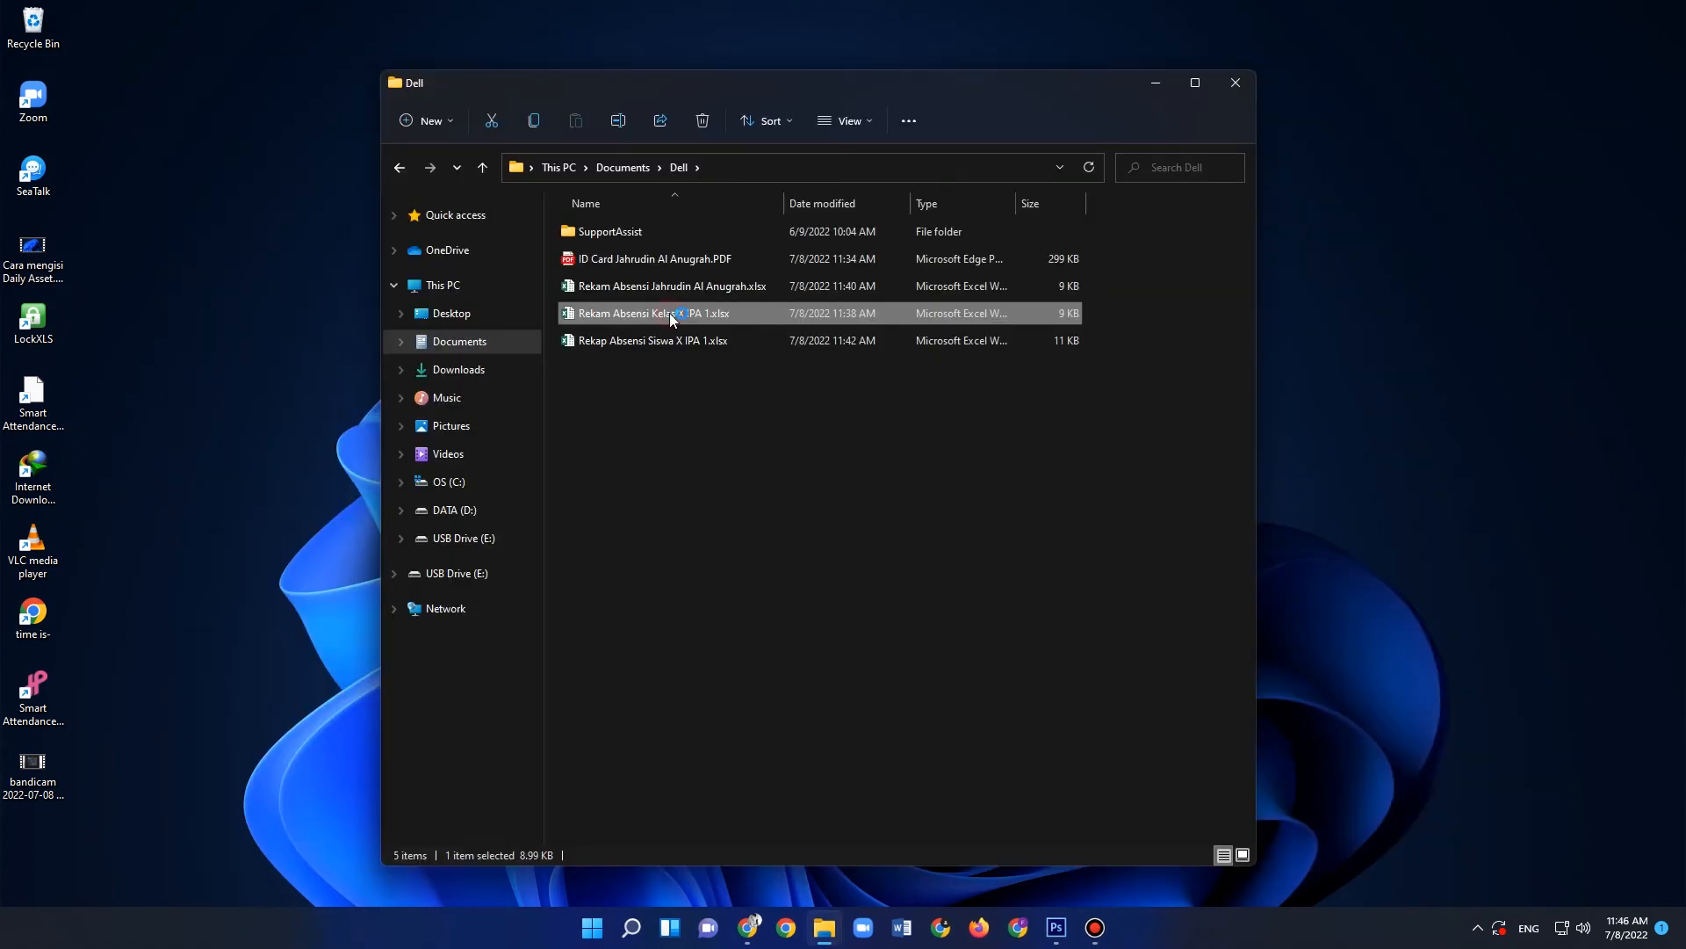
- Open the exported X IPA 1 workbook in Excel, dismiss the Office activation wizard and examine the attendance table
double_click(677, 317)
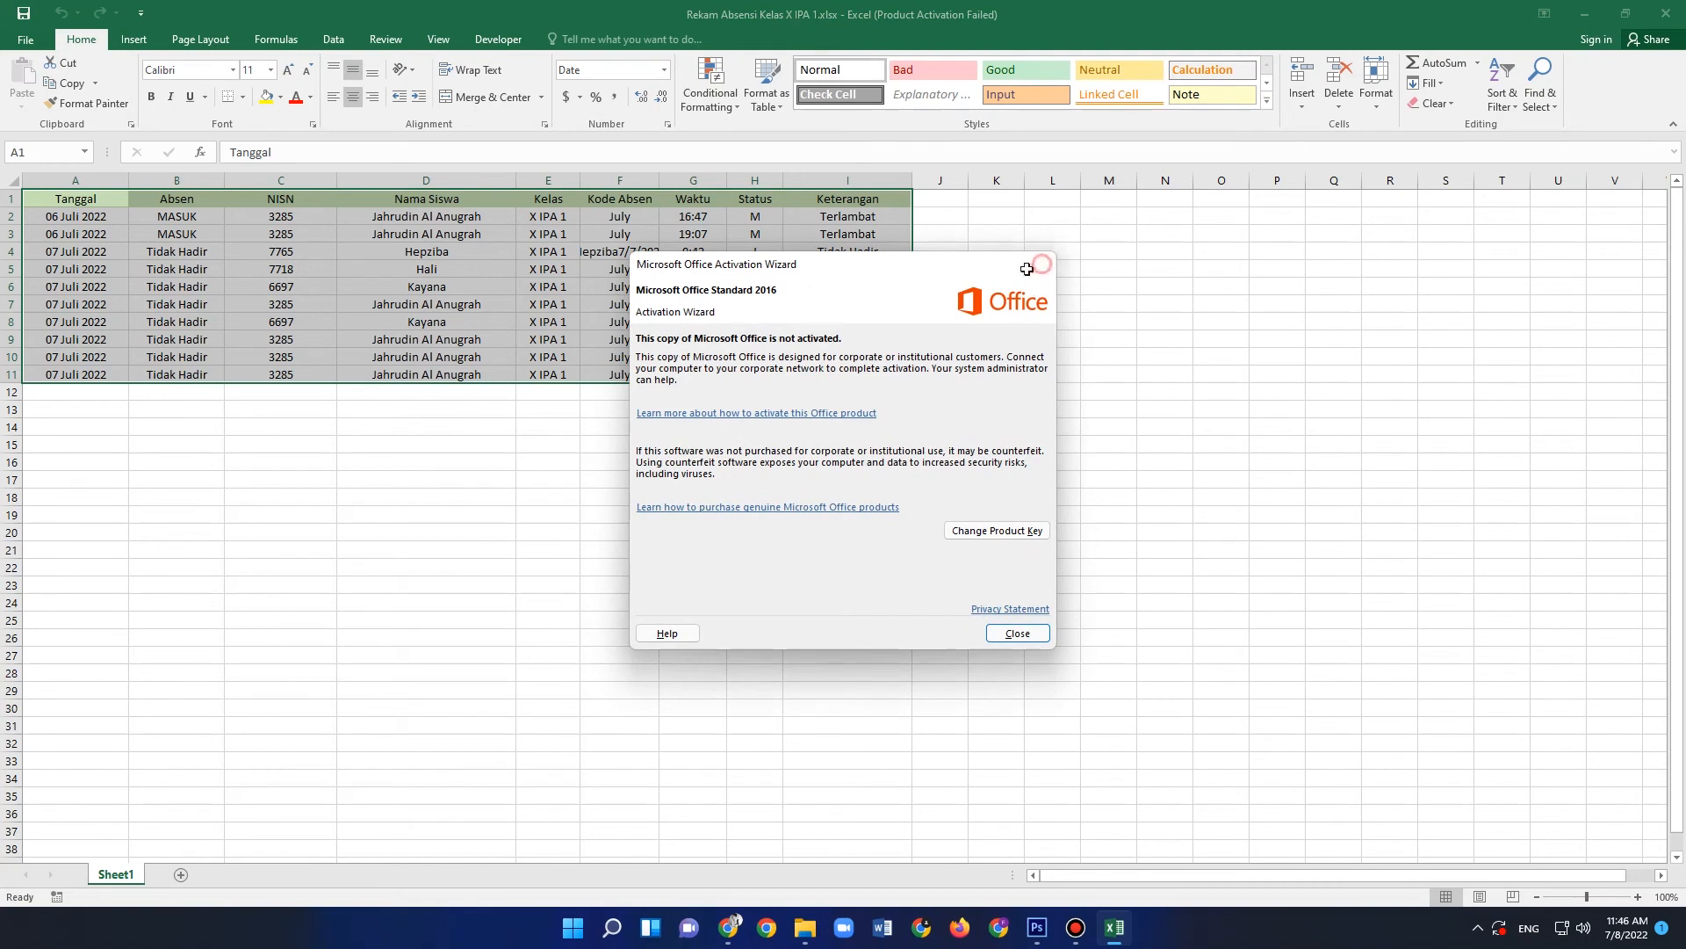
left_click(1043, 263)
left_click(402, 422)
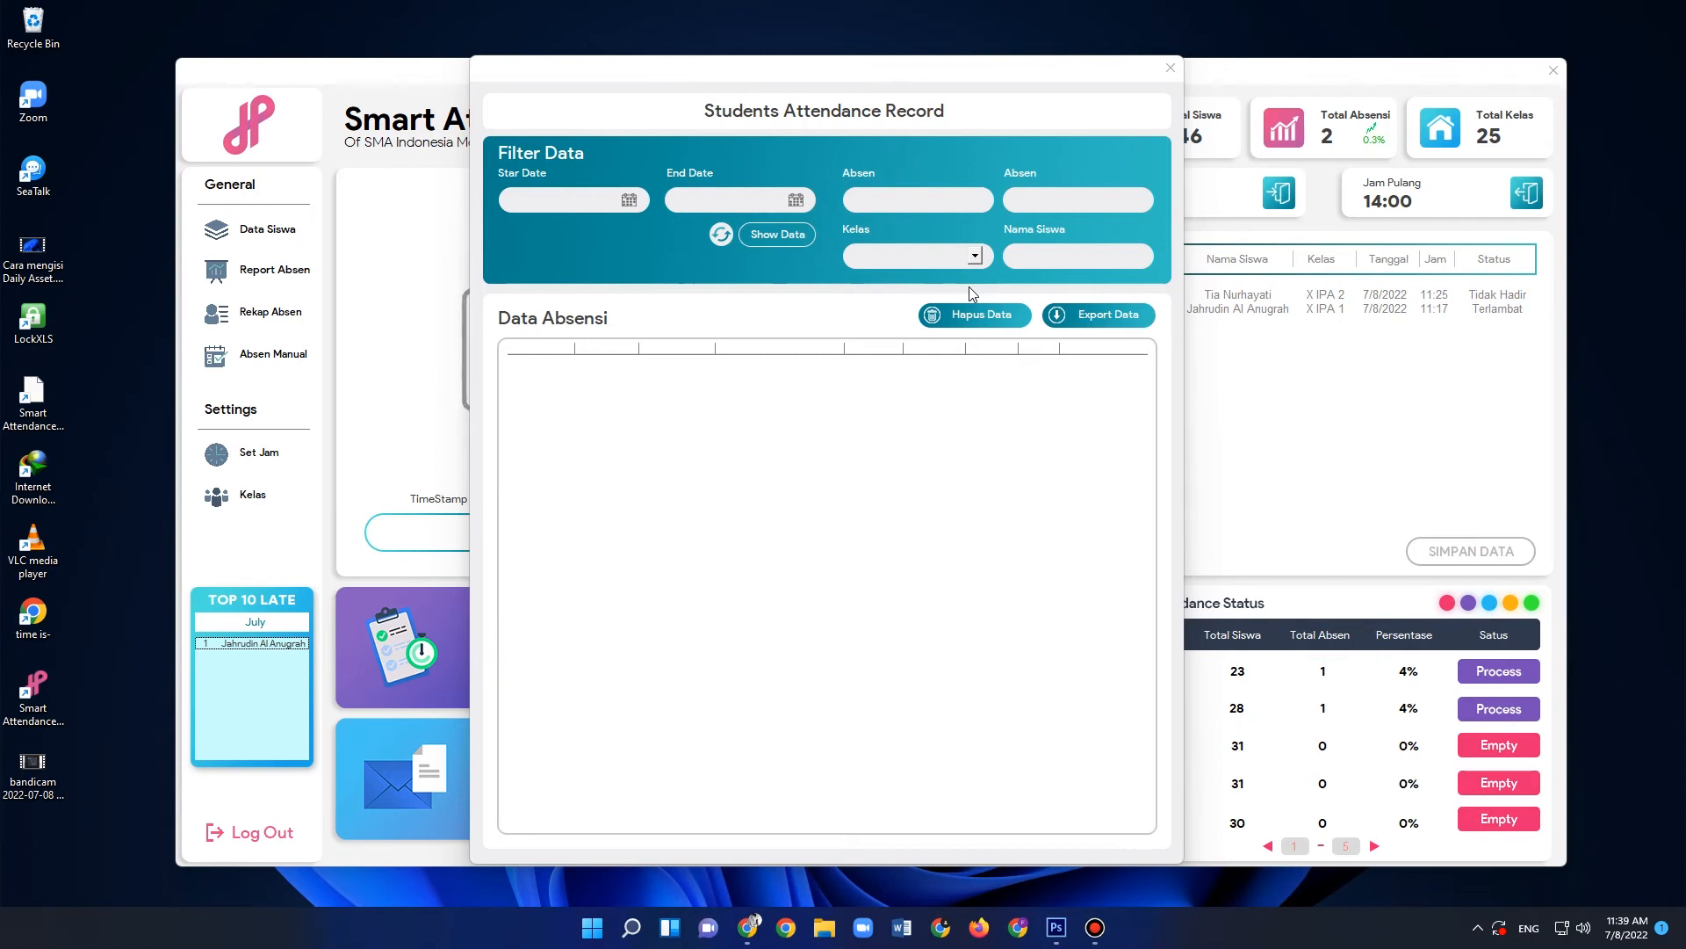
- Show the attendance records with start date 07/06/2022 and end date 07/08/2022
left_click(575, 203)
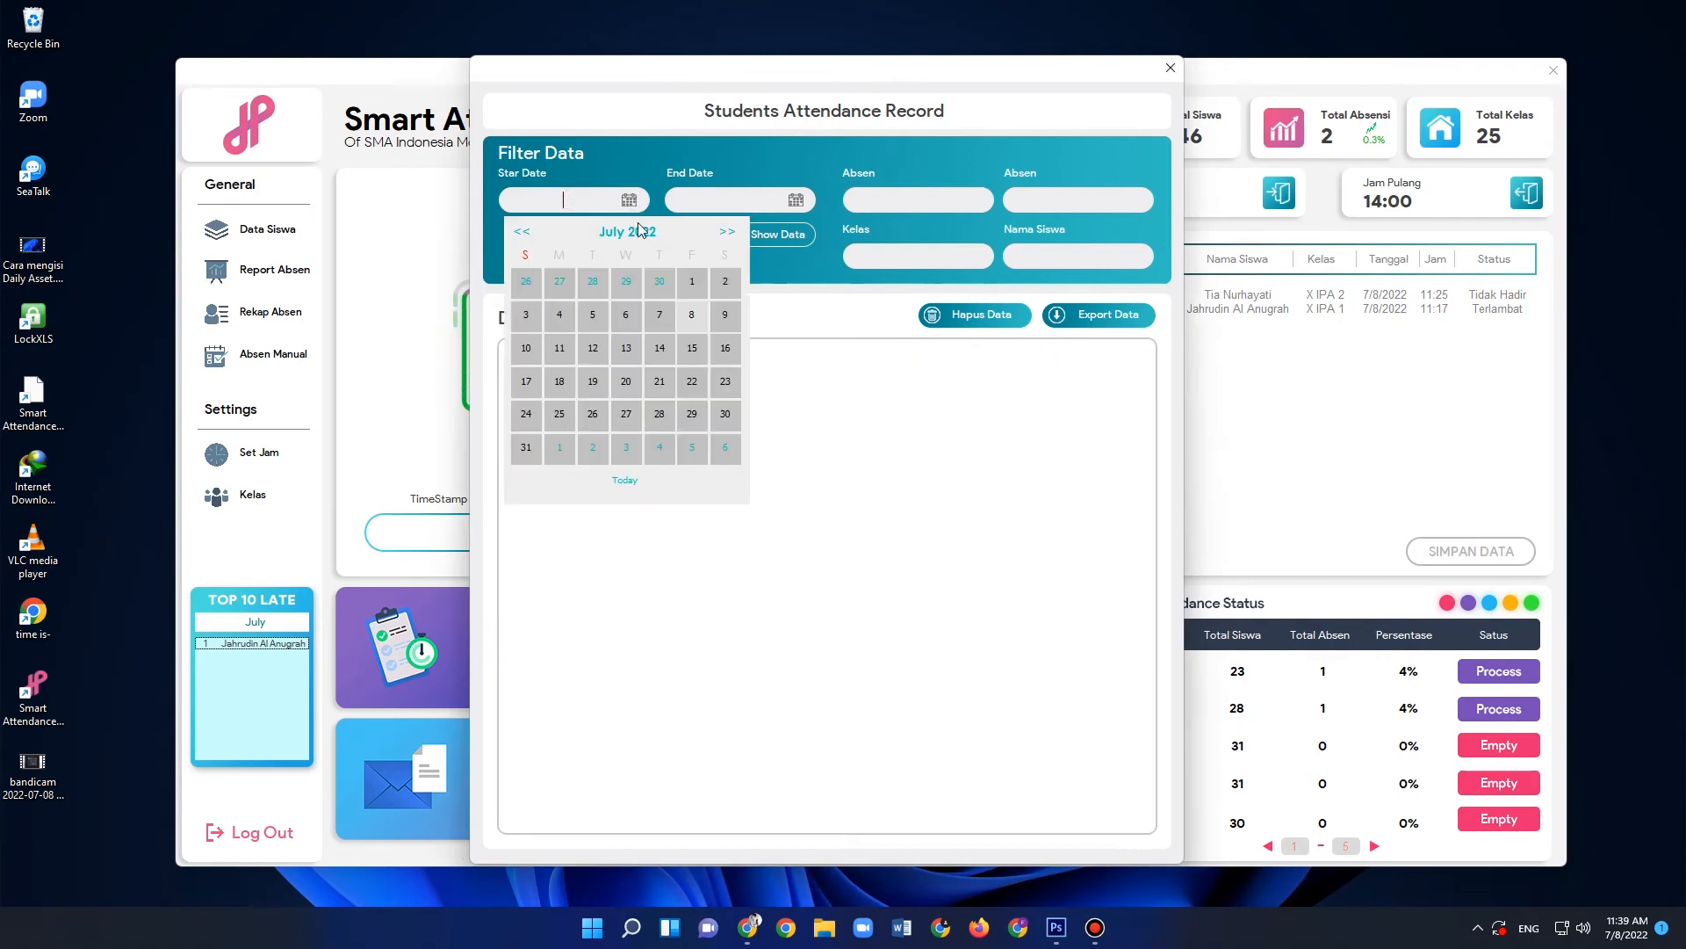
left_click(626, 316)
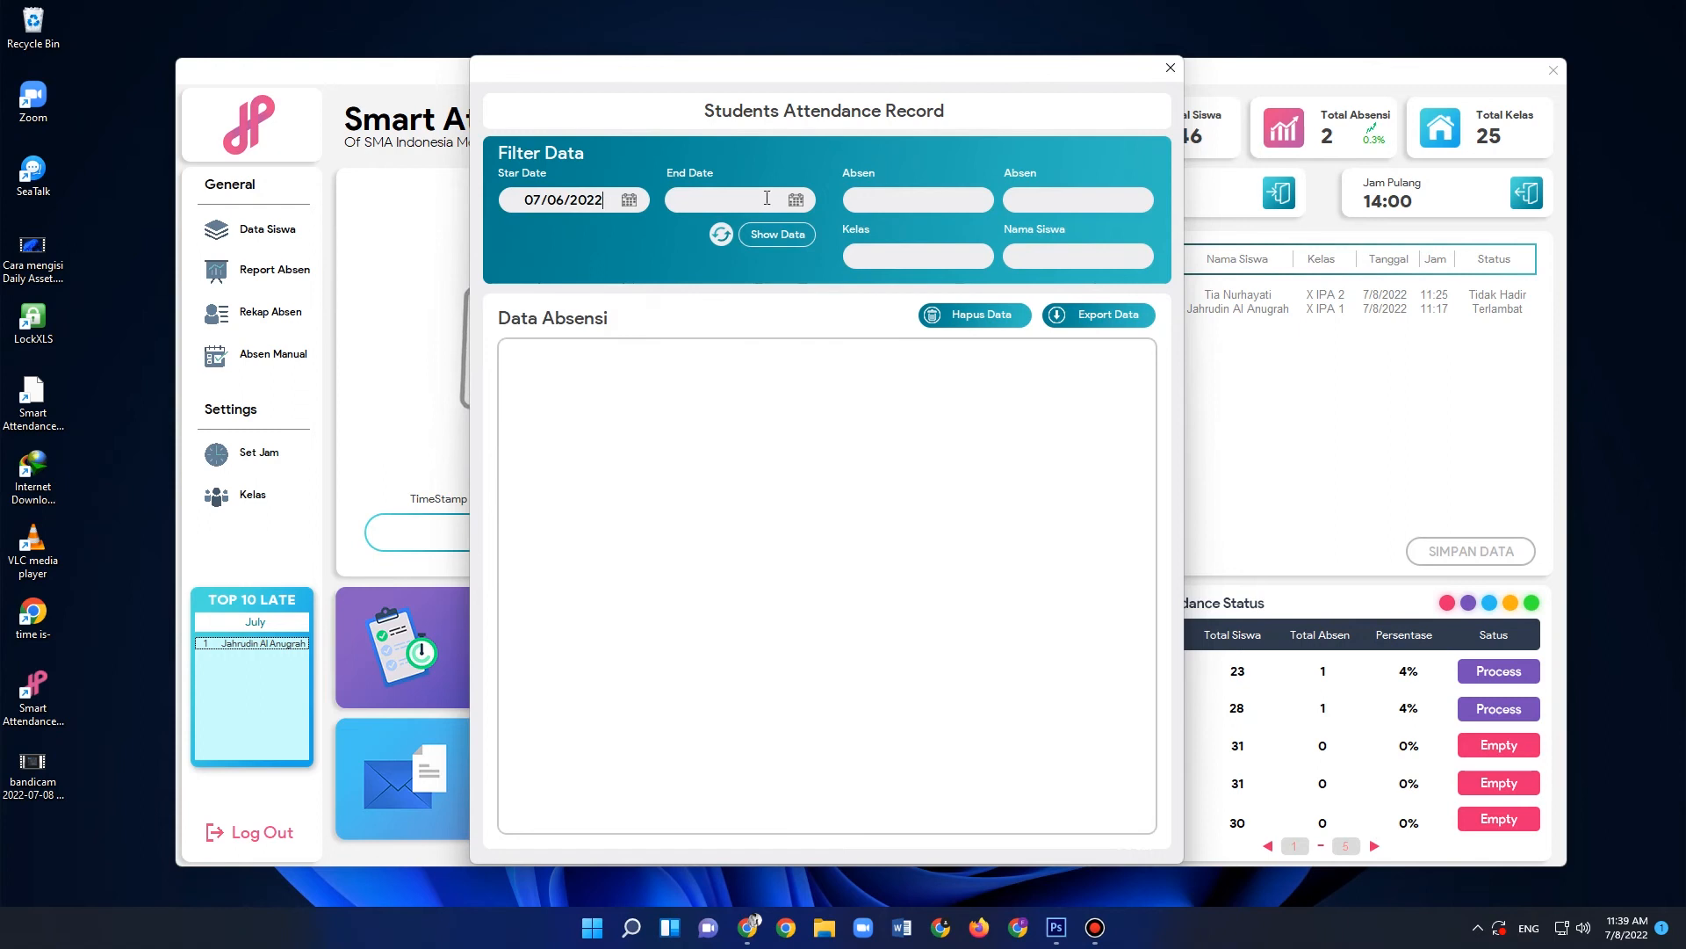
left_click(764, 200)
left_click(858, 314)
left_click(777, 235)
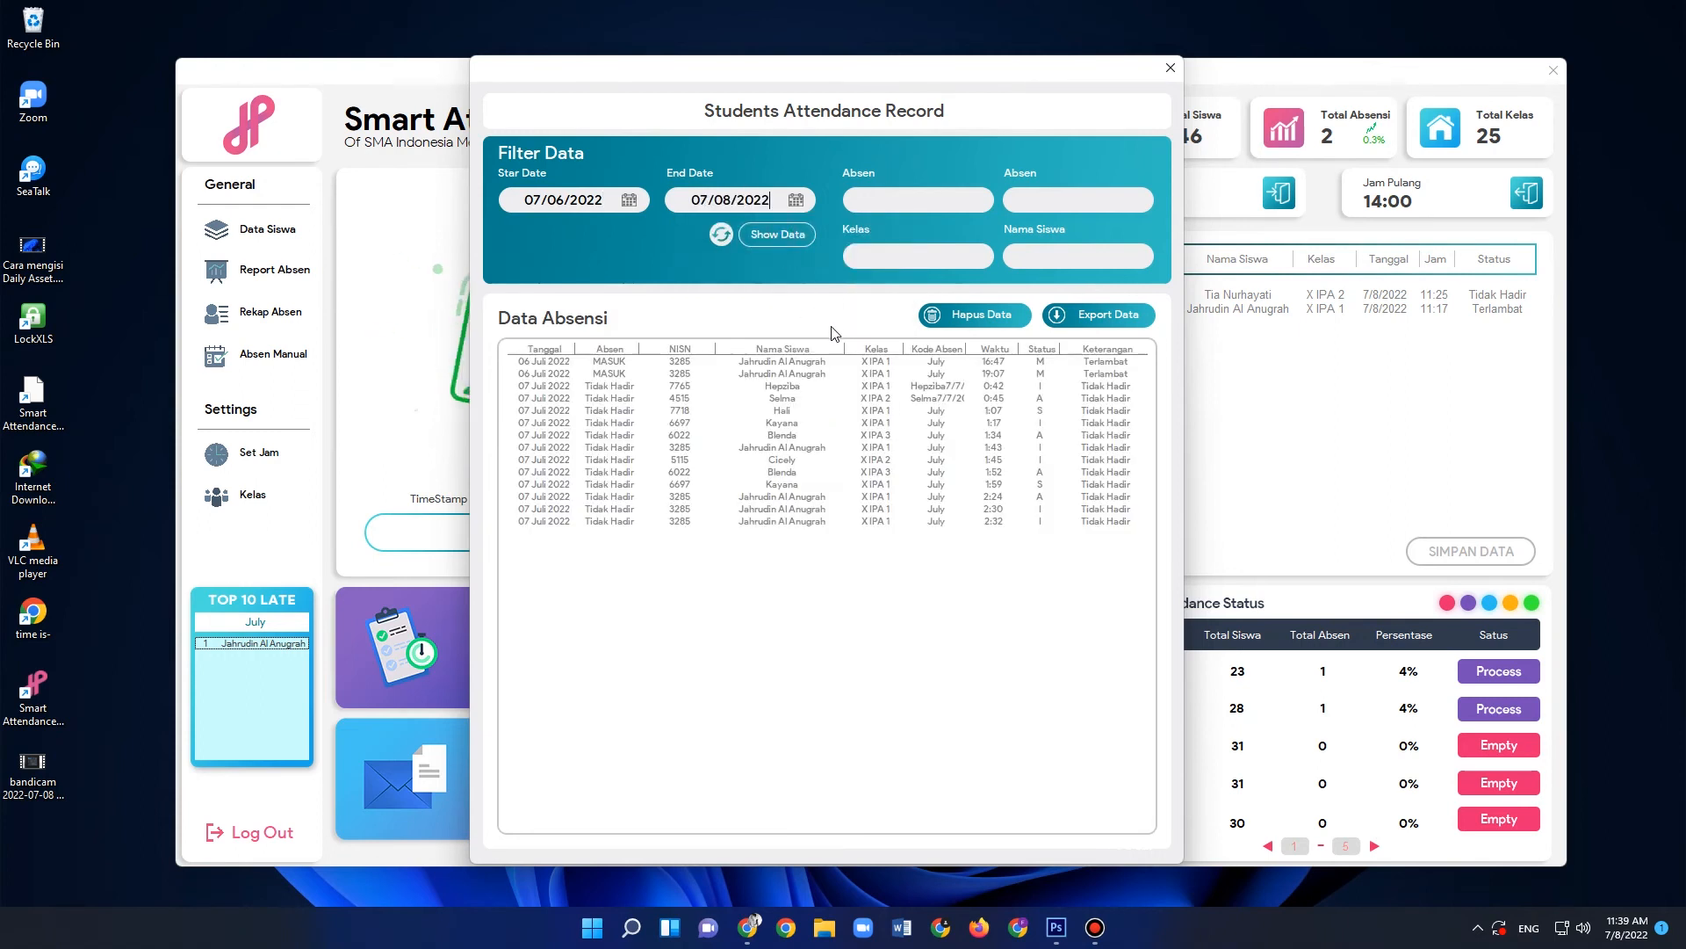
- Filter the records to MASUK in the first Absen filter and to class X IPA 1
left_click(974, 202)
left_click(951, 217)
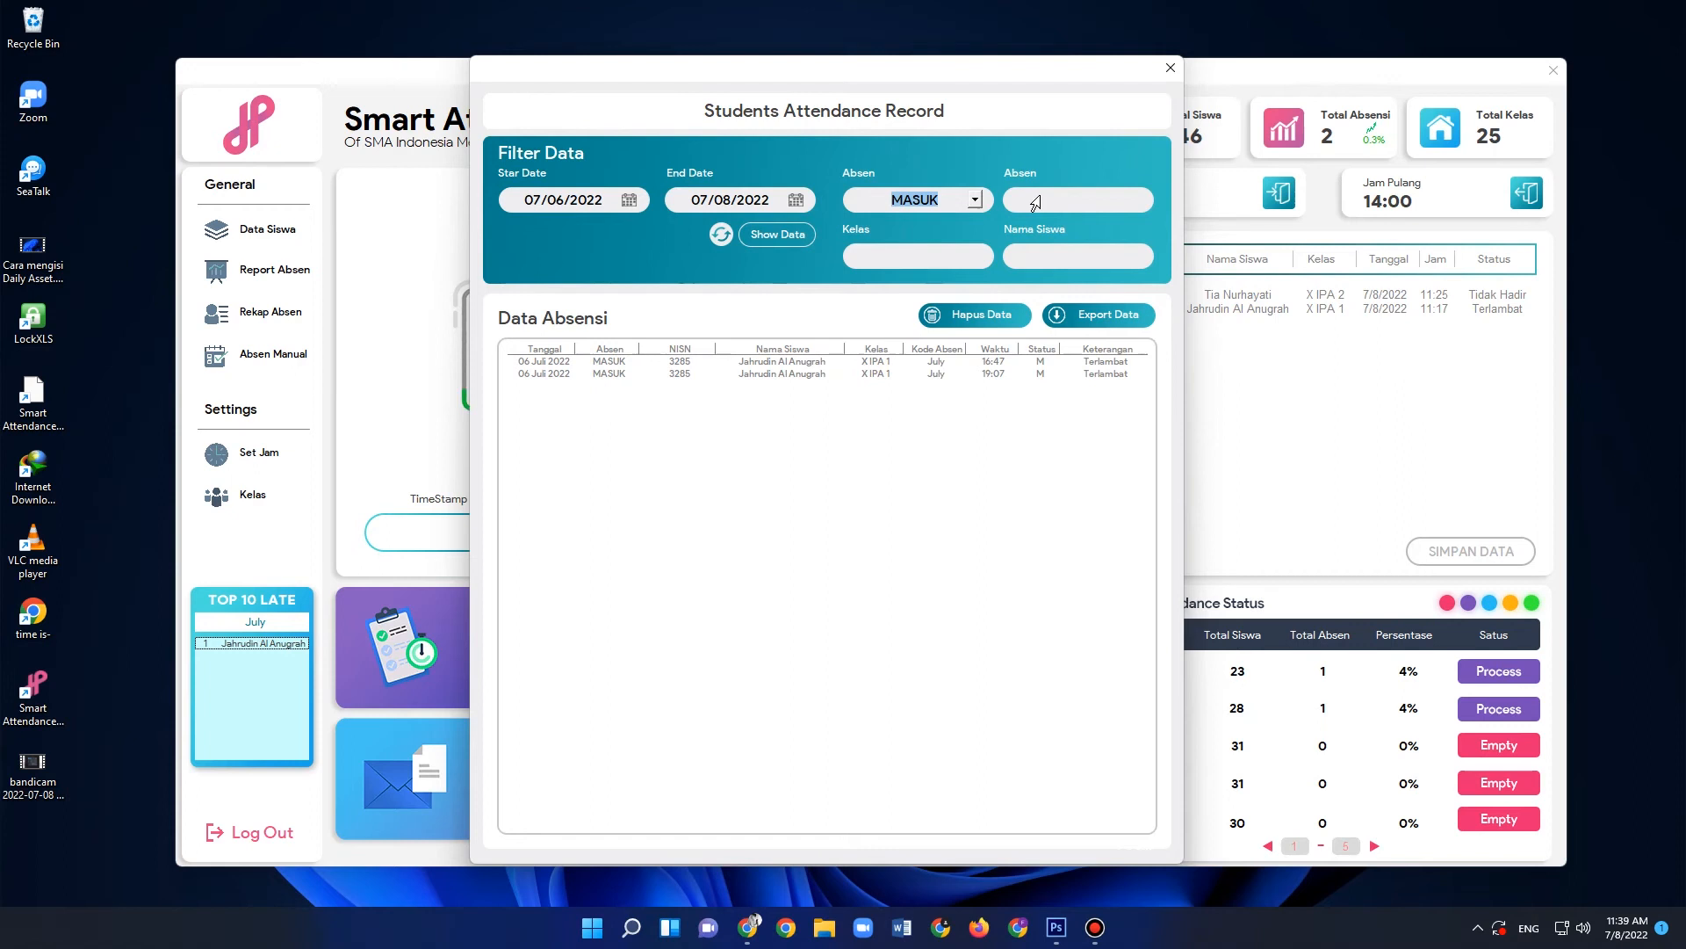
left_click(914, 256)
left_click(974, 256)
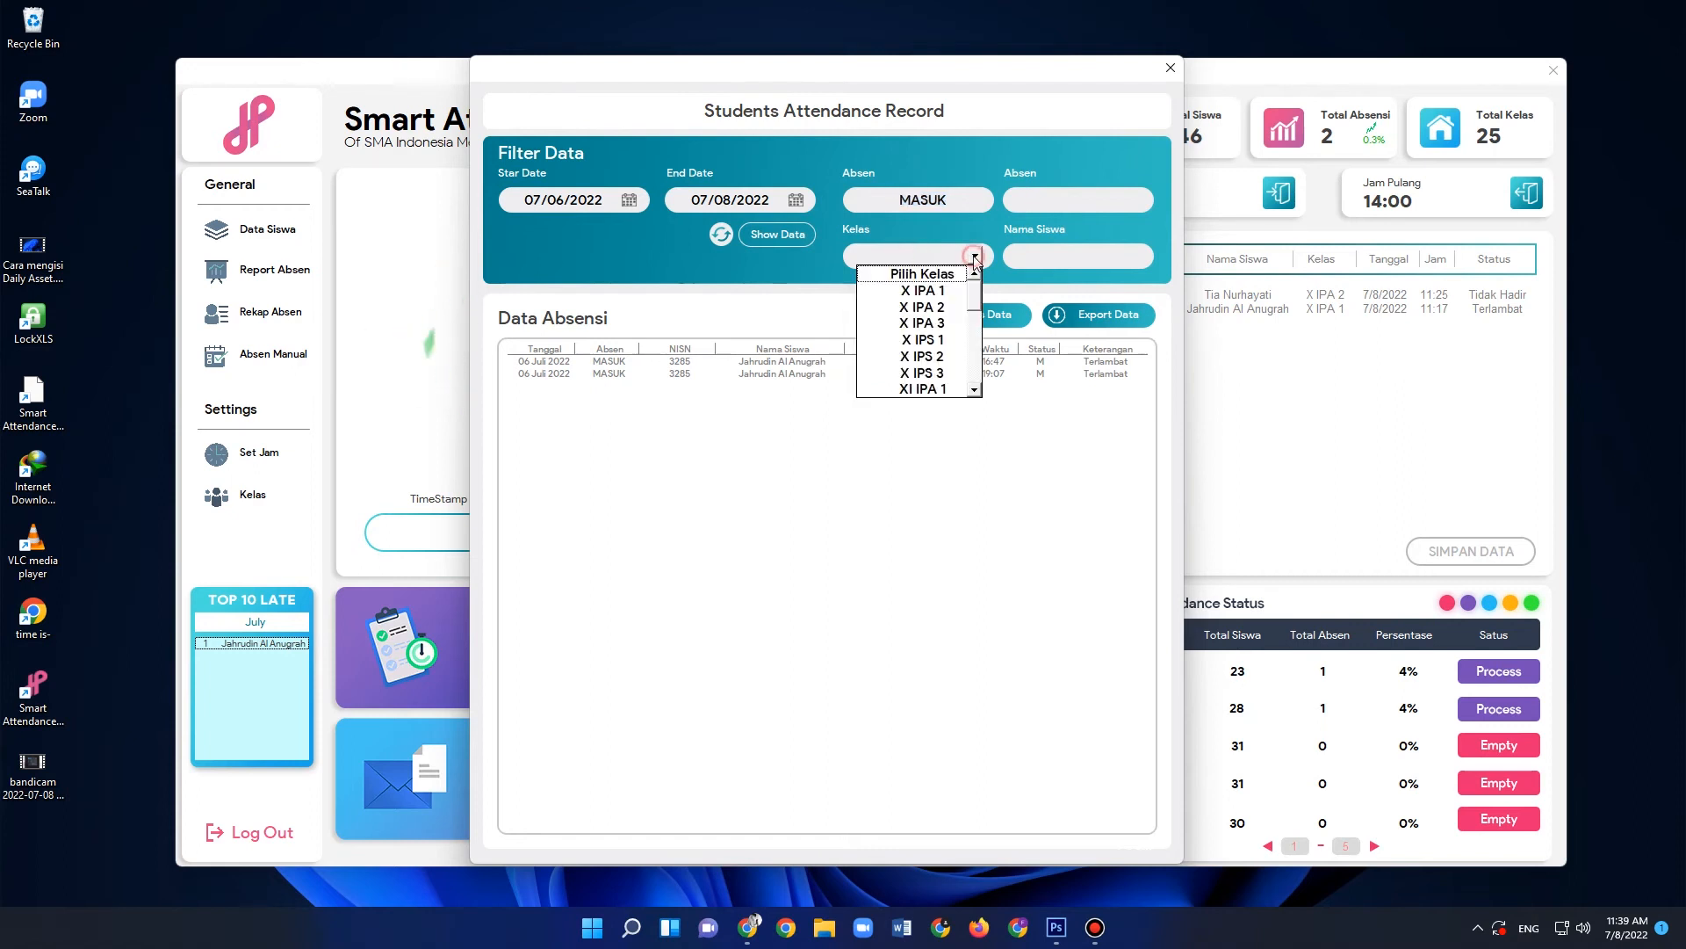
left_click(947, 292)
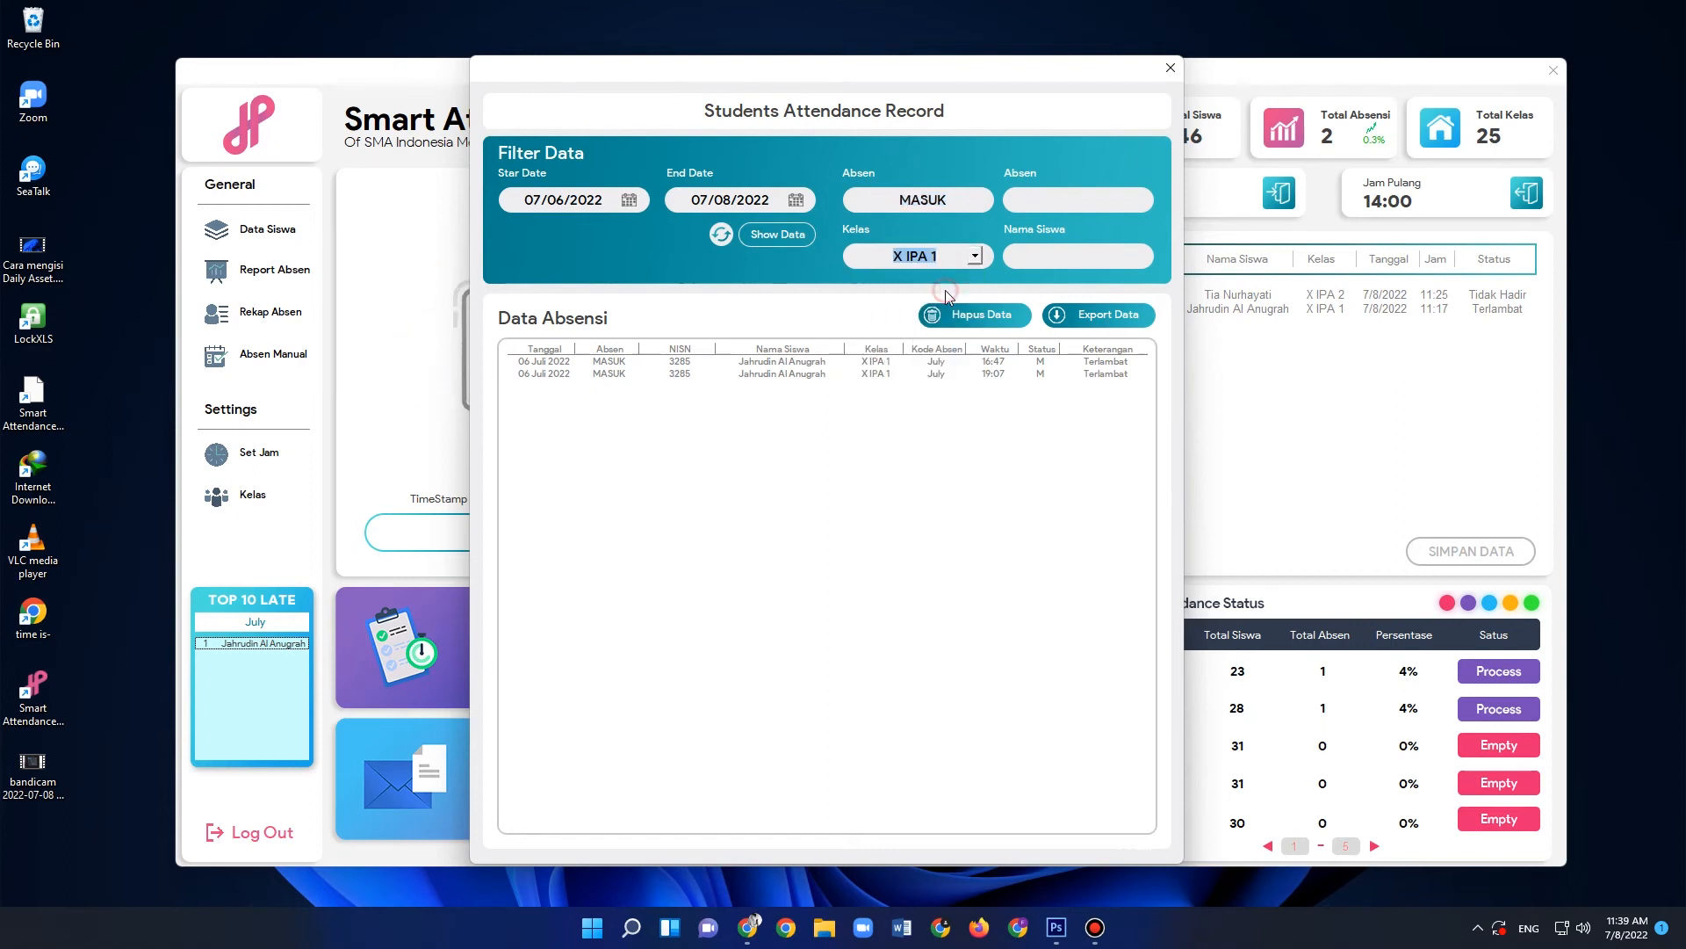
- Look through the student names available in the Nama Siswa filter for class X IPA 1
left_click(1135, 260)
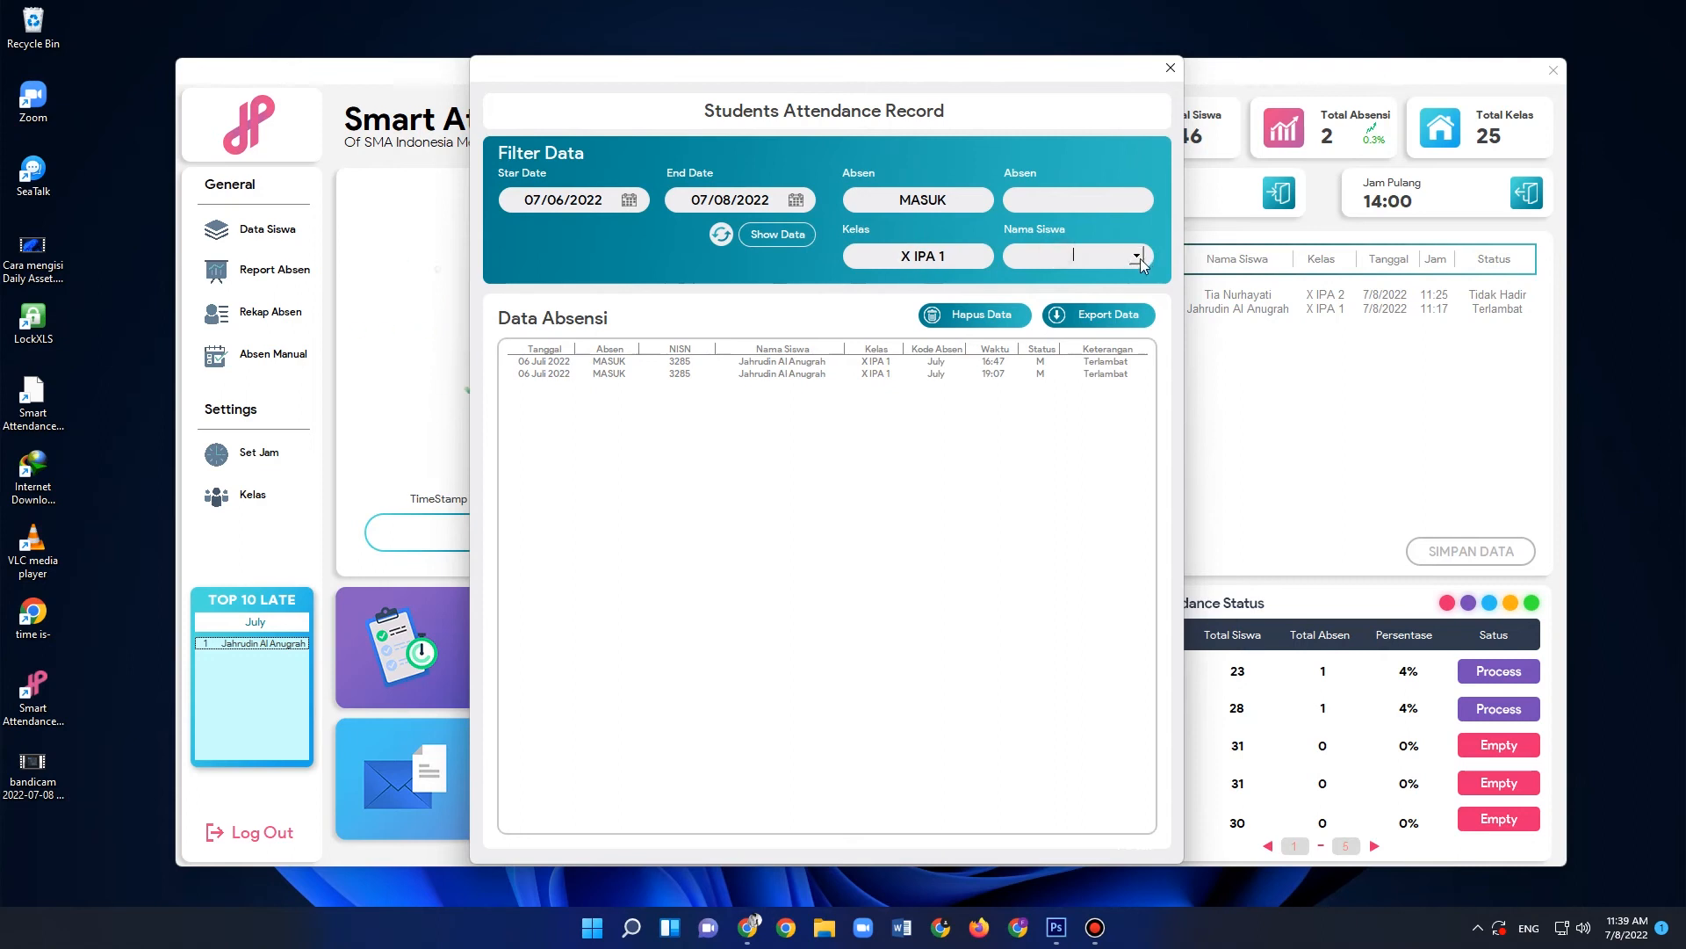
left_click(1139, 259)
mouse_move(1139, 296)
left_mouse_down()
mouse_move(1140, 318)
mouse_move(1139, 291)
left_mouse_up()
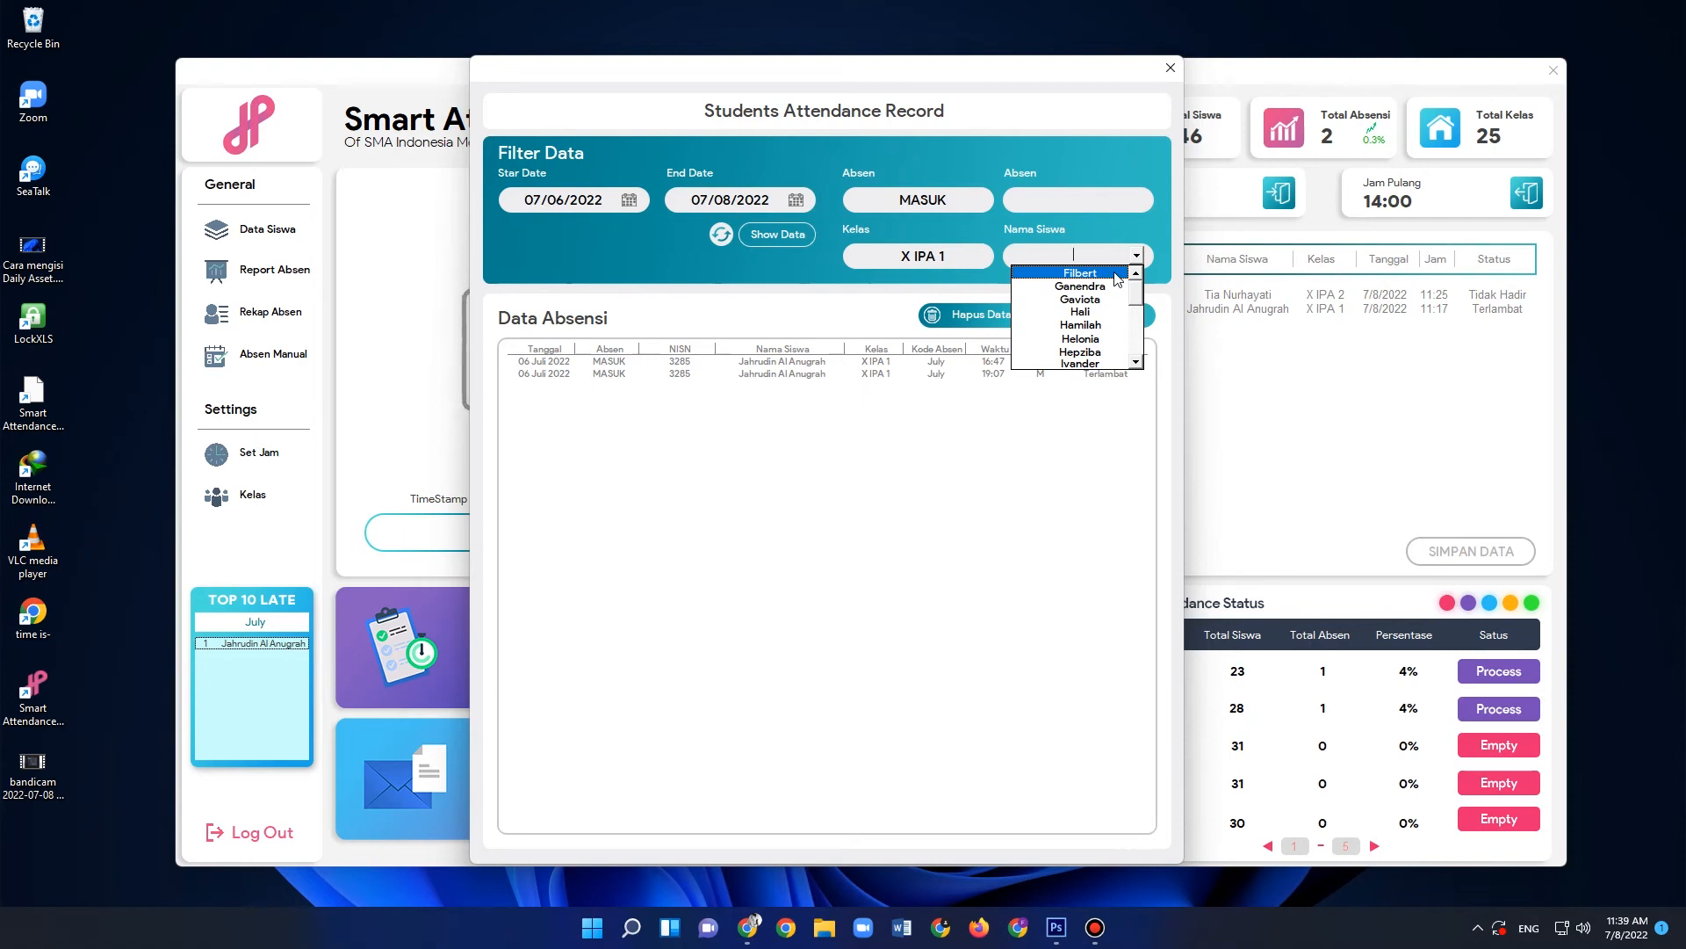
left_click(1137, 296)
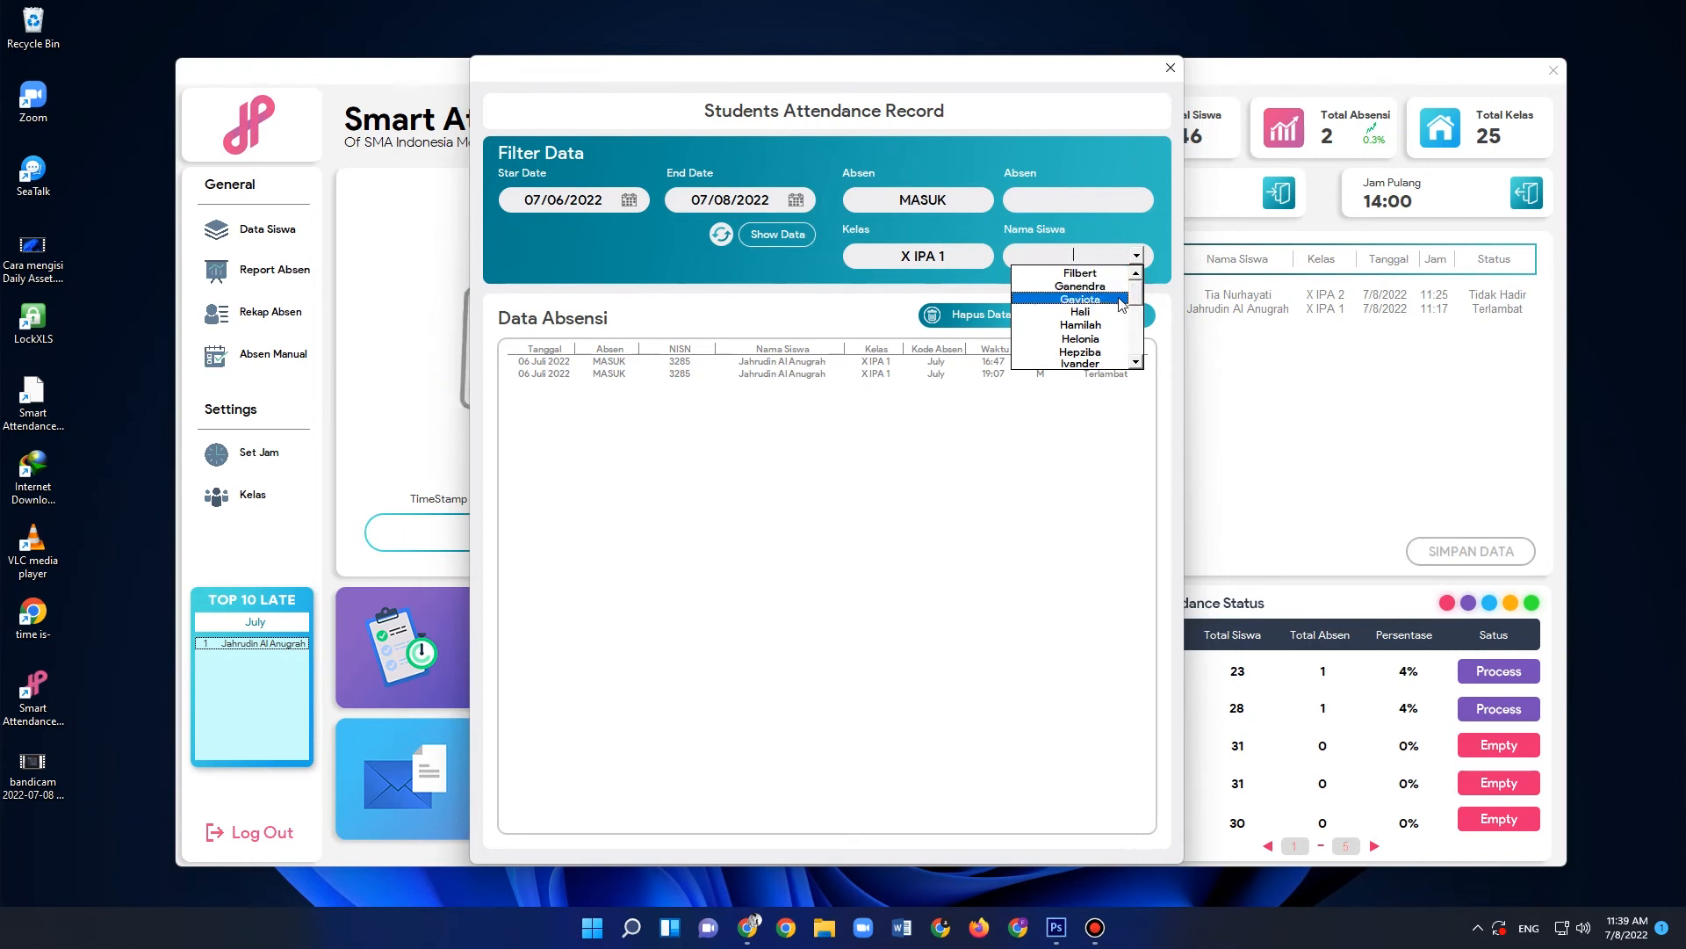
mouse_move(1136, 296)
left_mouse_down()
mouse_move(1138, 339)
mouse_move(1134, 291)
left_mouse_up()
- Try the class filter with X IPA 2 and then X IPA 3, dismissing the message after each
left_click(944, 255)
left_click(974, 256)
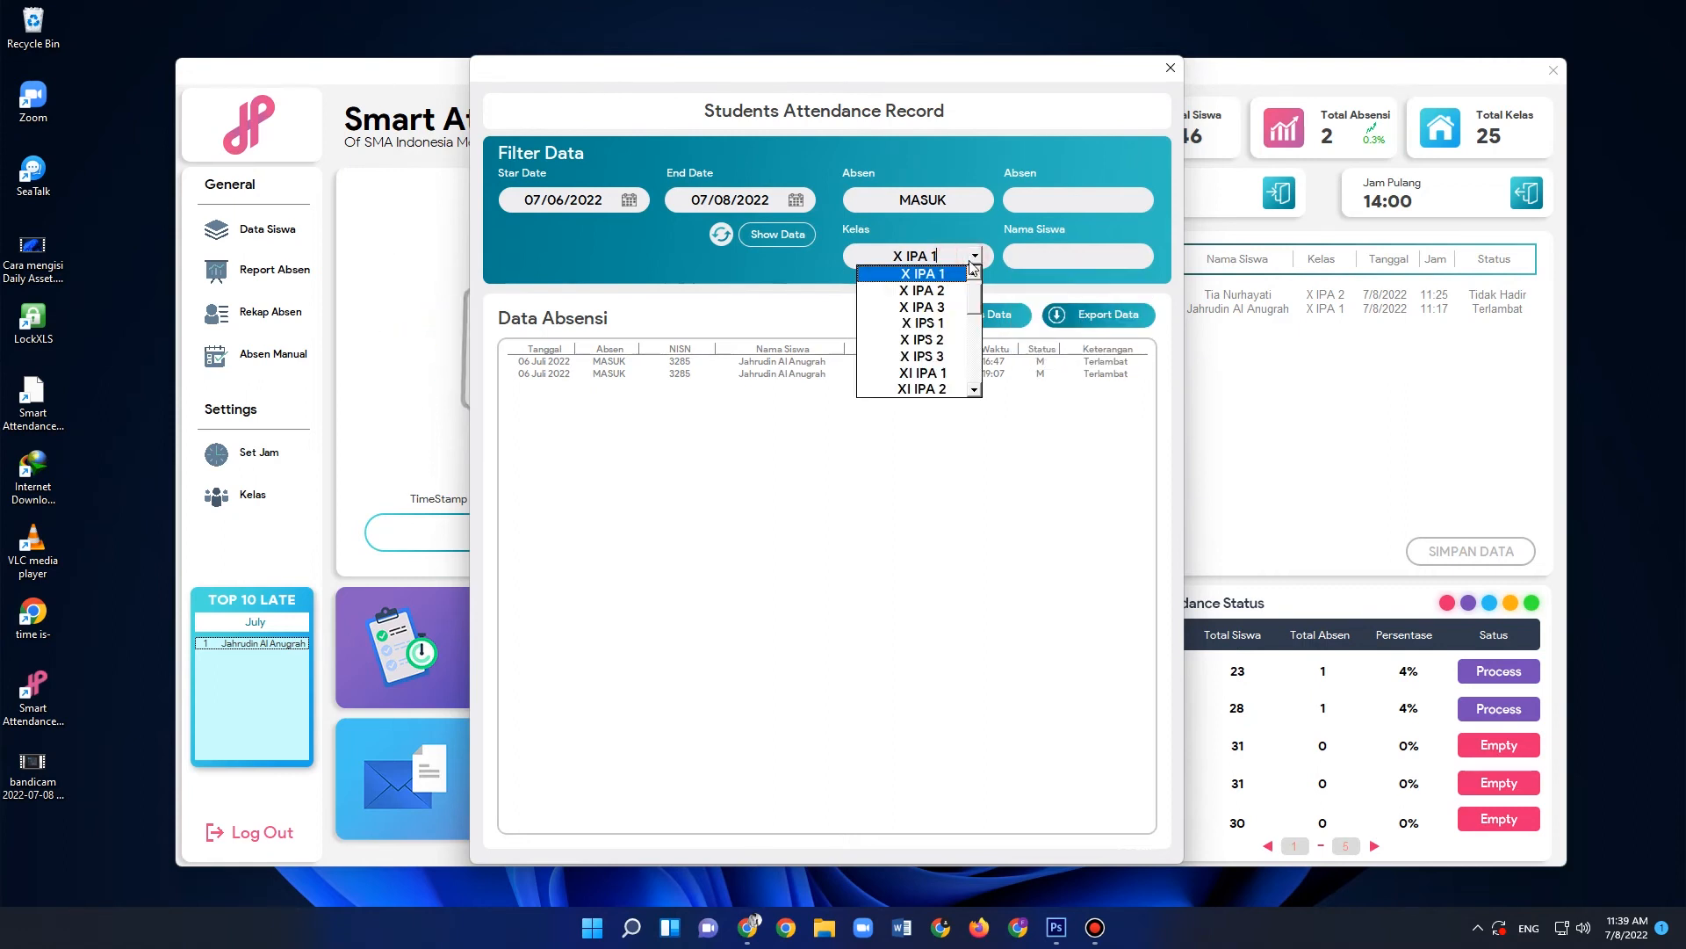
left_click(947, 295)
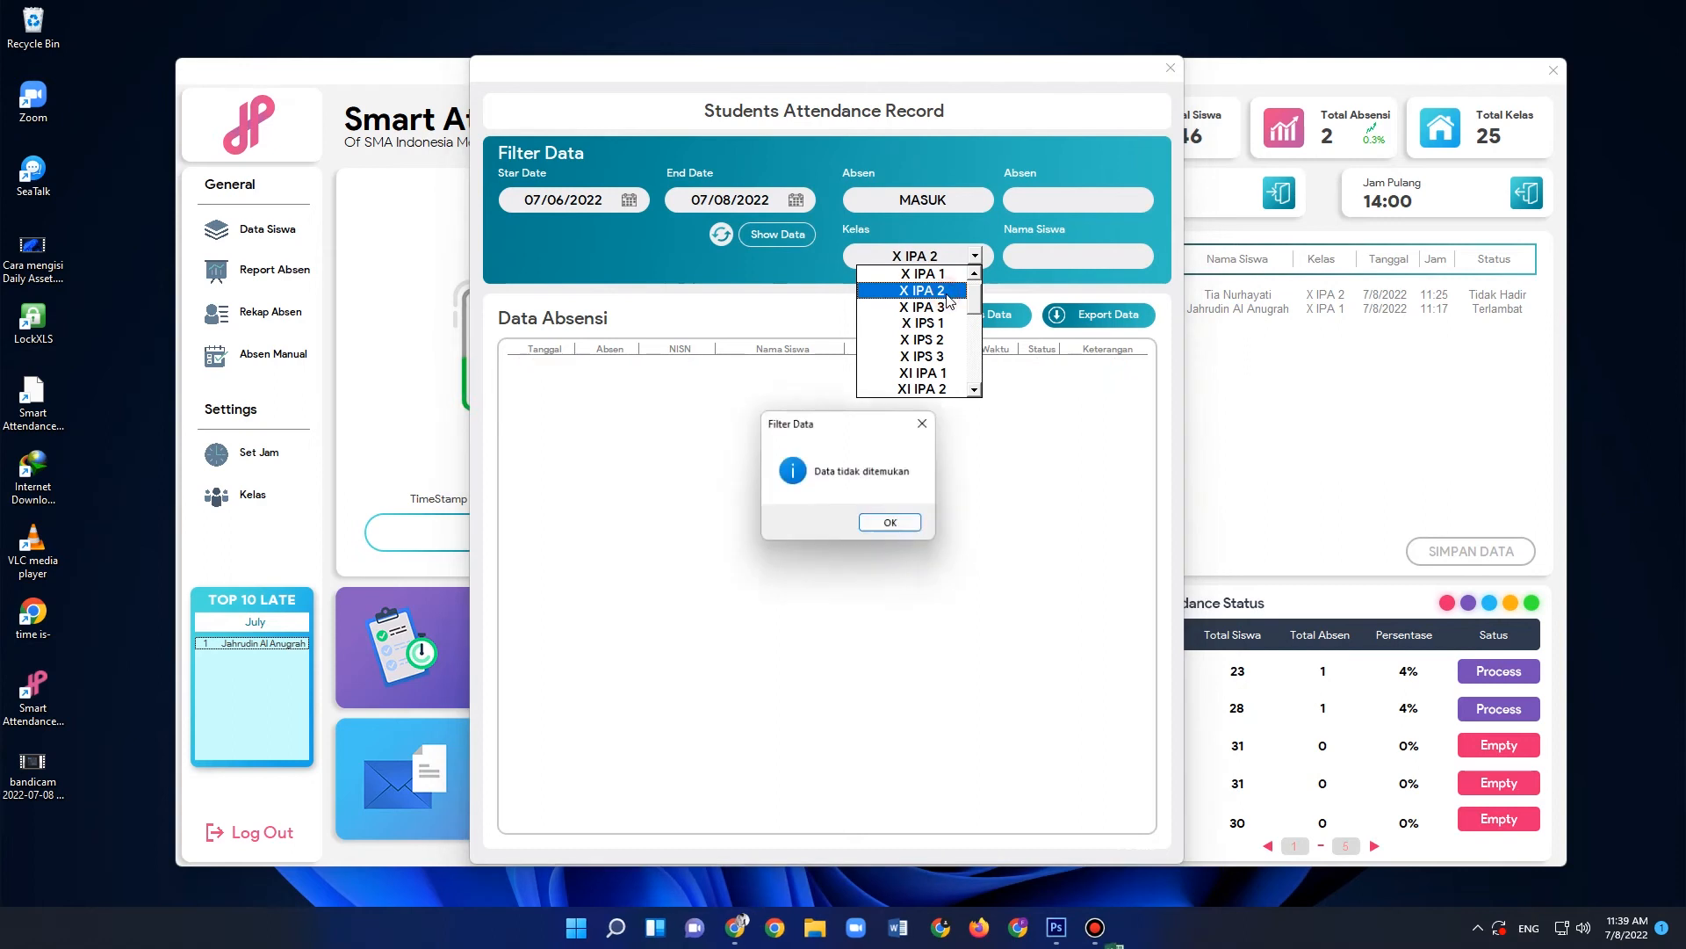
left_click(889, 529)
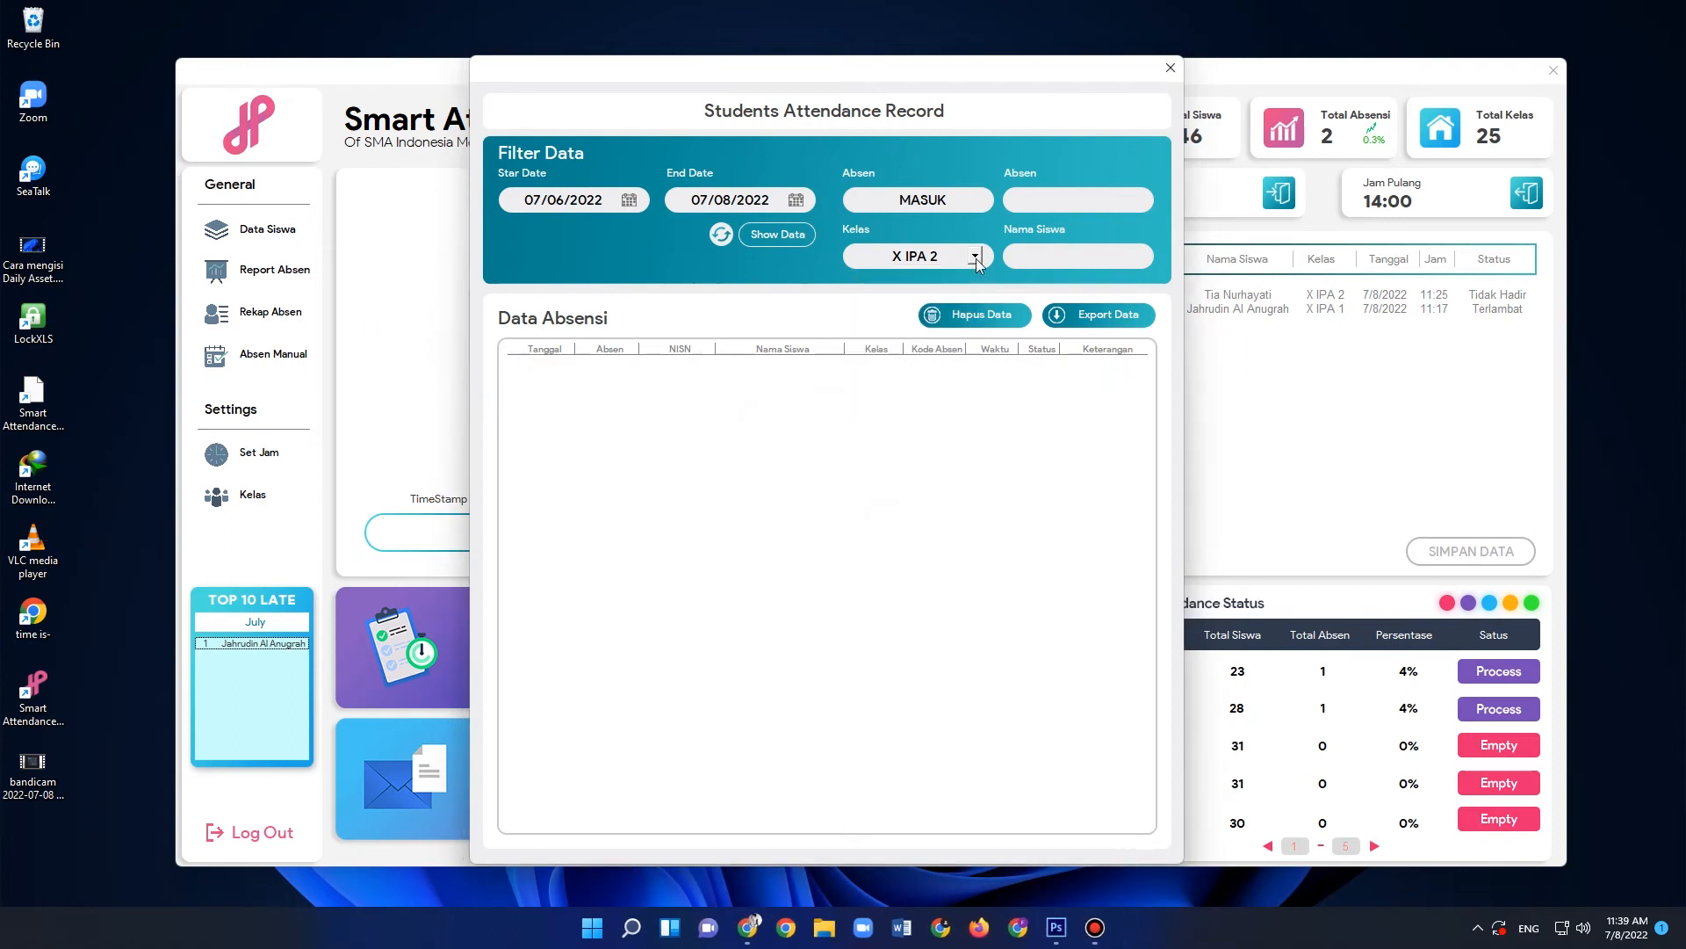
left_click(974, 255)
left_click(955, 294)
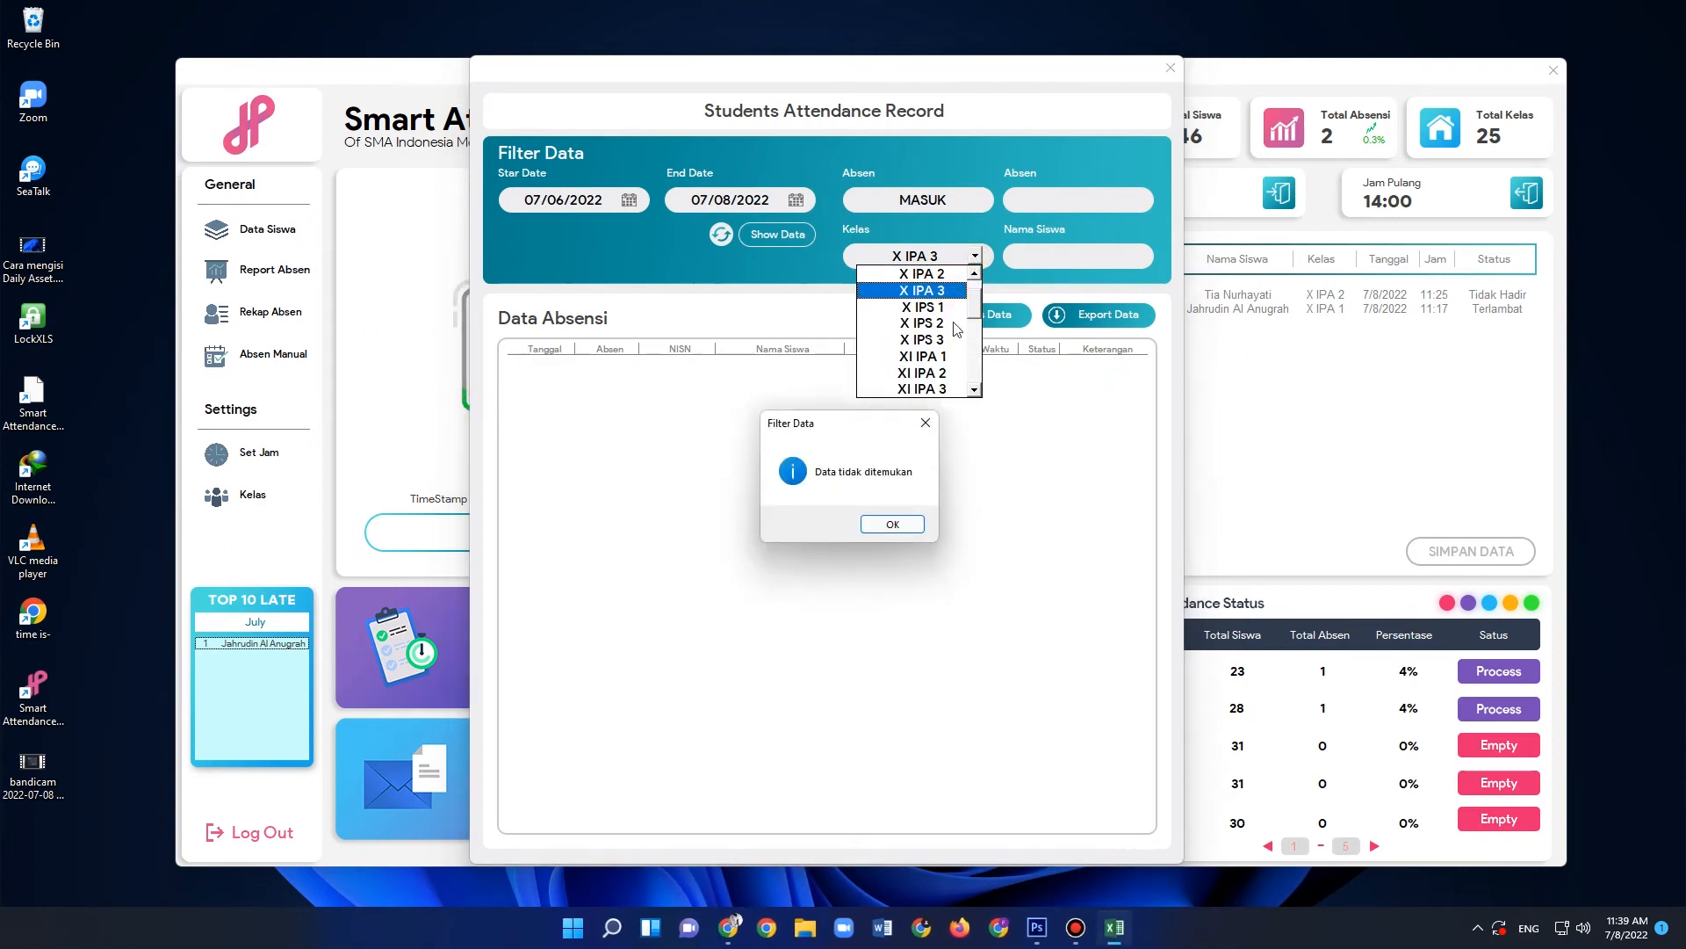
left_click(892, 525)
left_click(974, 256)
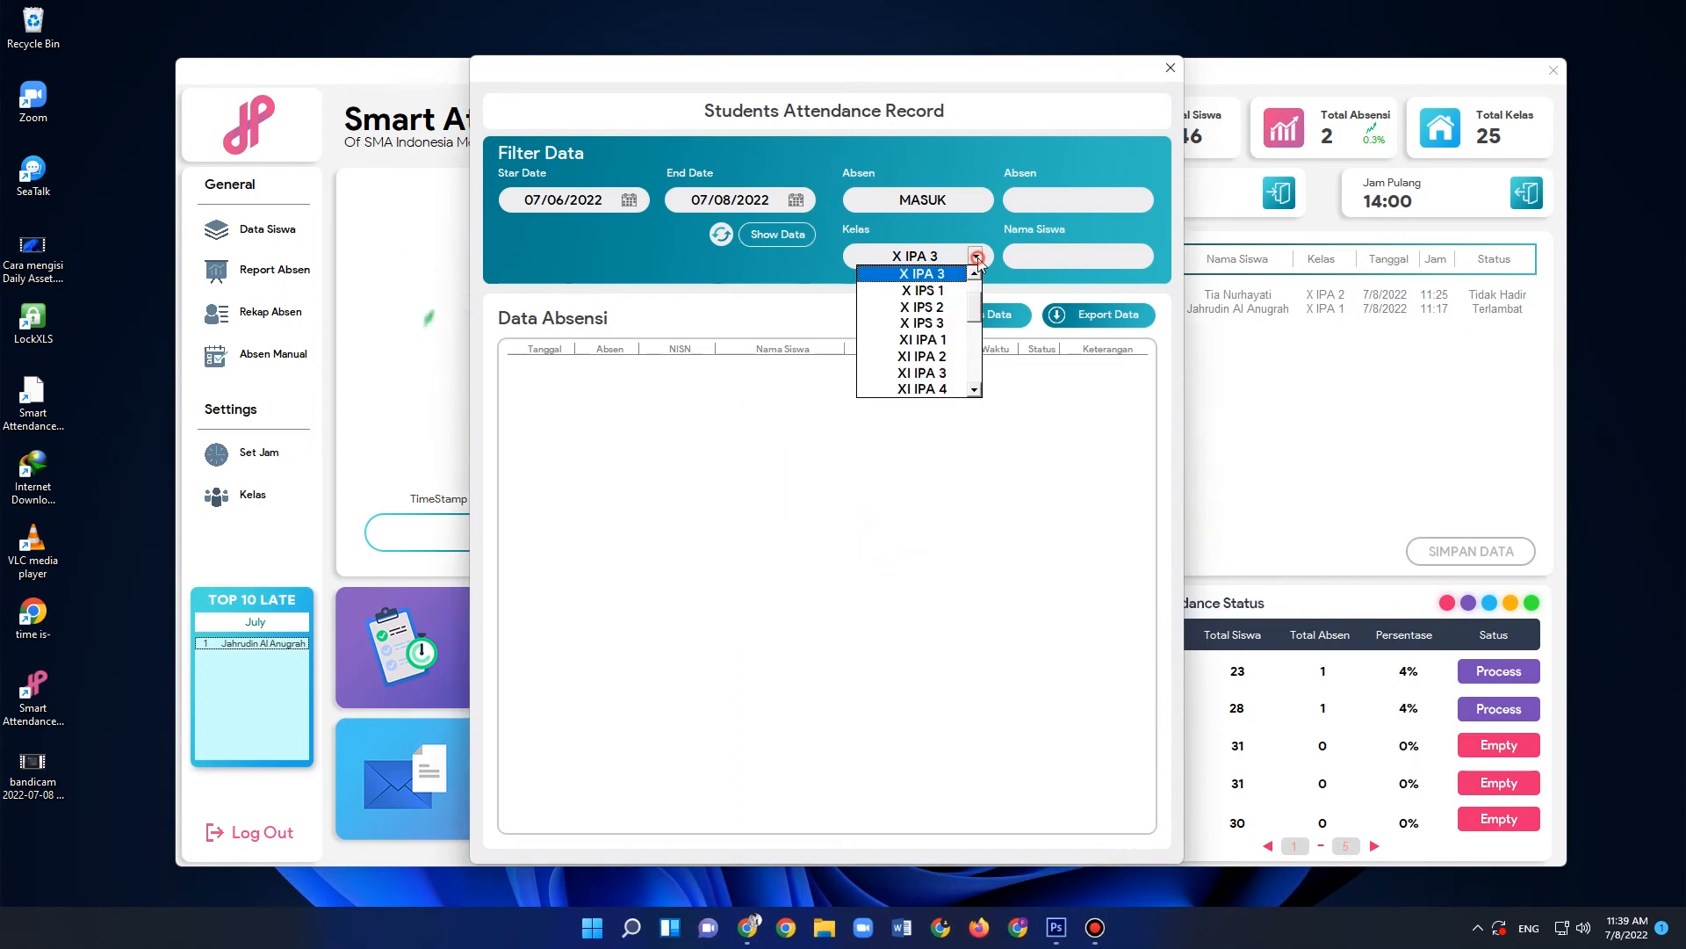
left_click(1036, 264)
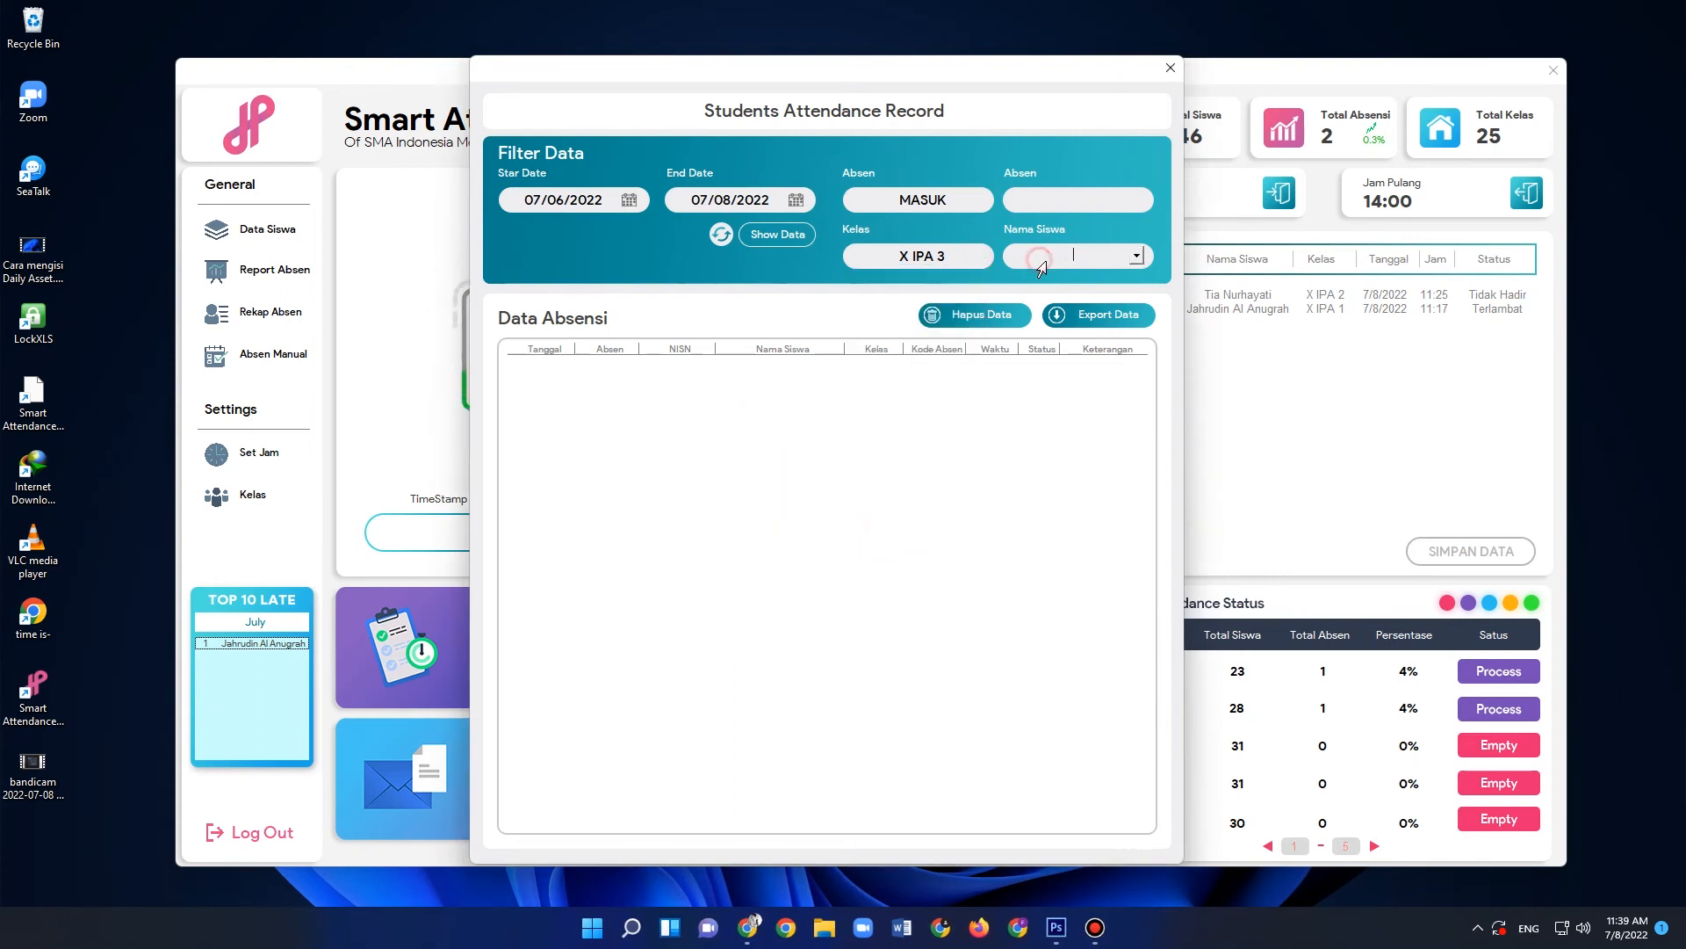
- Set the class filter to X IPA 2 and look through that class's student names
left_click(975, 256)
left_click_drag(976, 301, 975, 281)
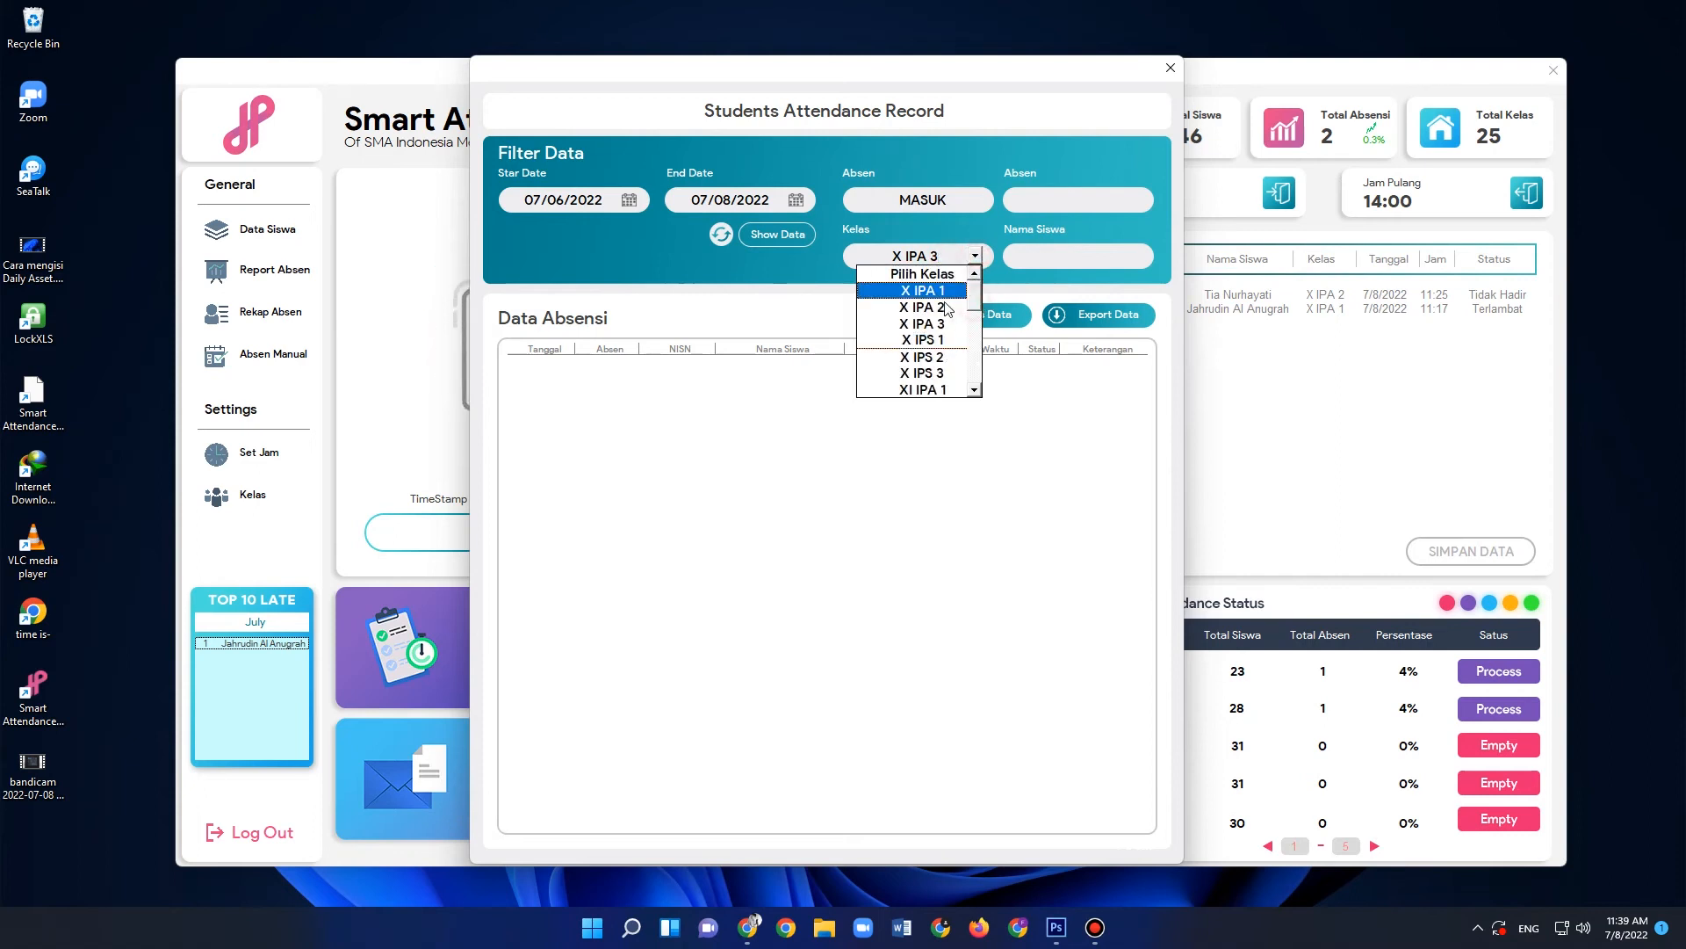
left_click(945, 307)
left_click(892, 524)
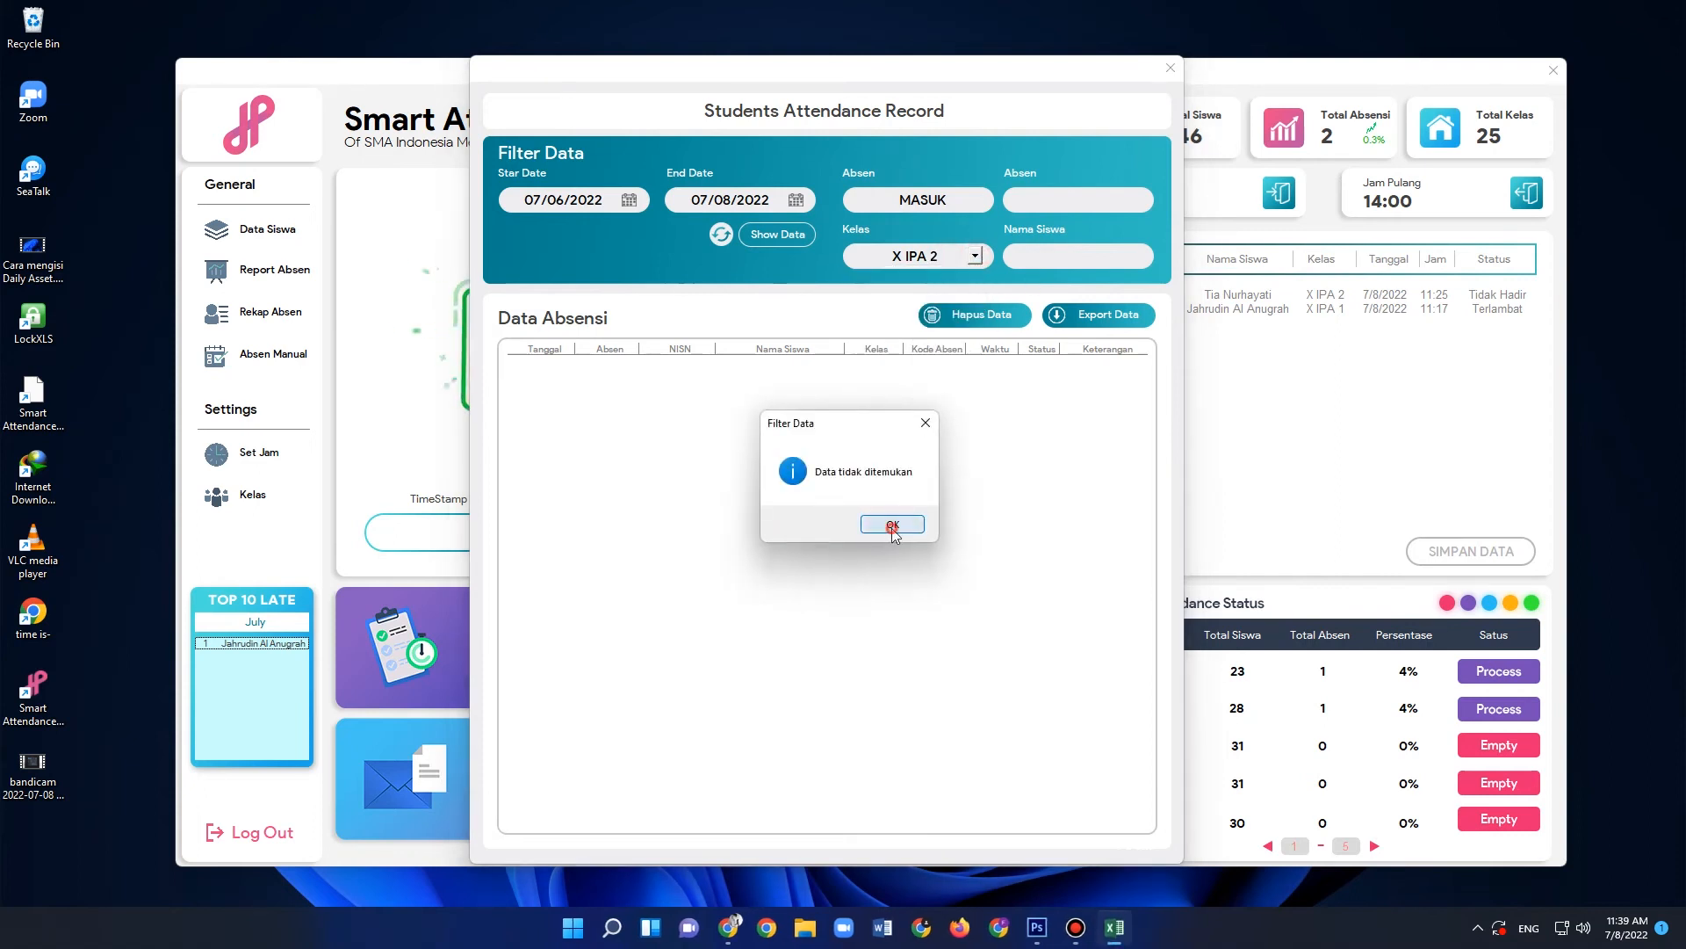
left_click(1080, 256)
left_click(1138, 255)
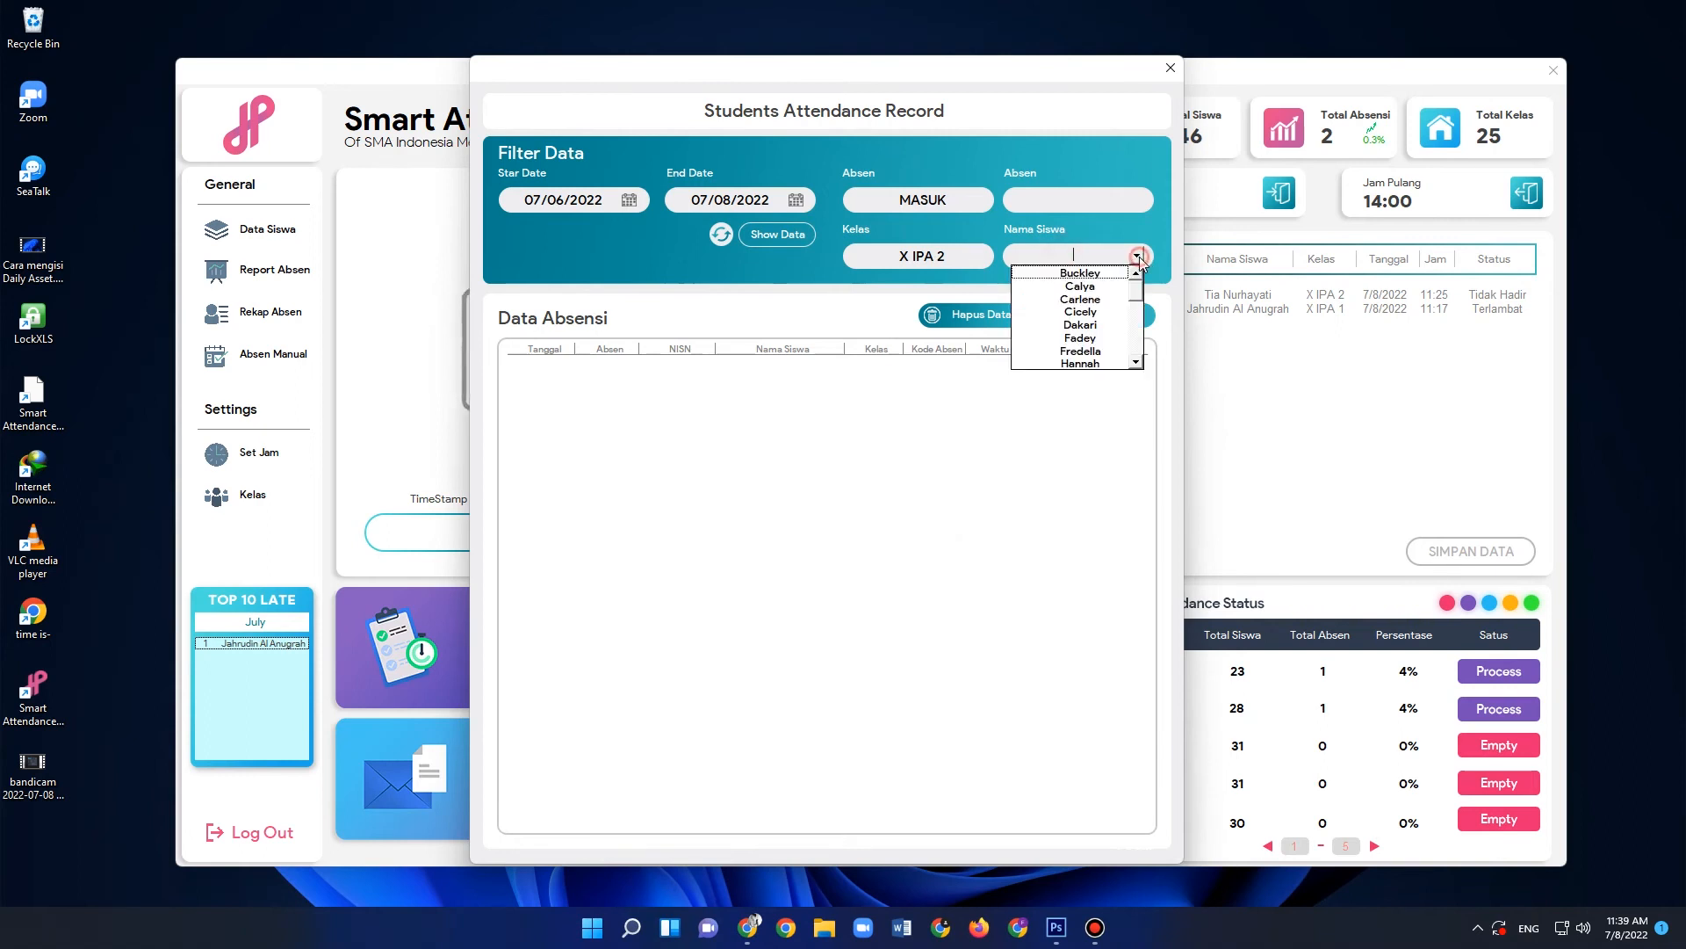
mouse_move(1135, 292)
left_mouse_down()
mouse_move(1143, 369)
mouse_move(1139, 283)
left_mouse_up()
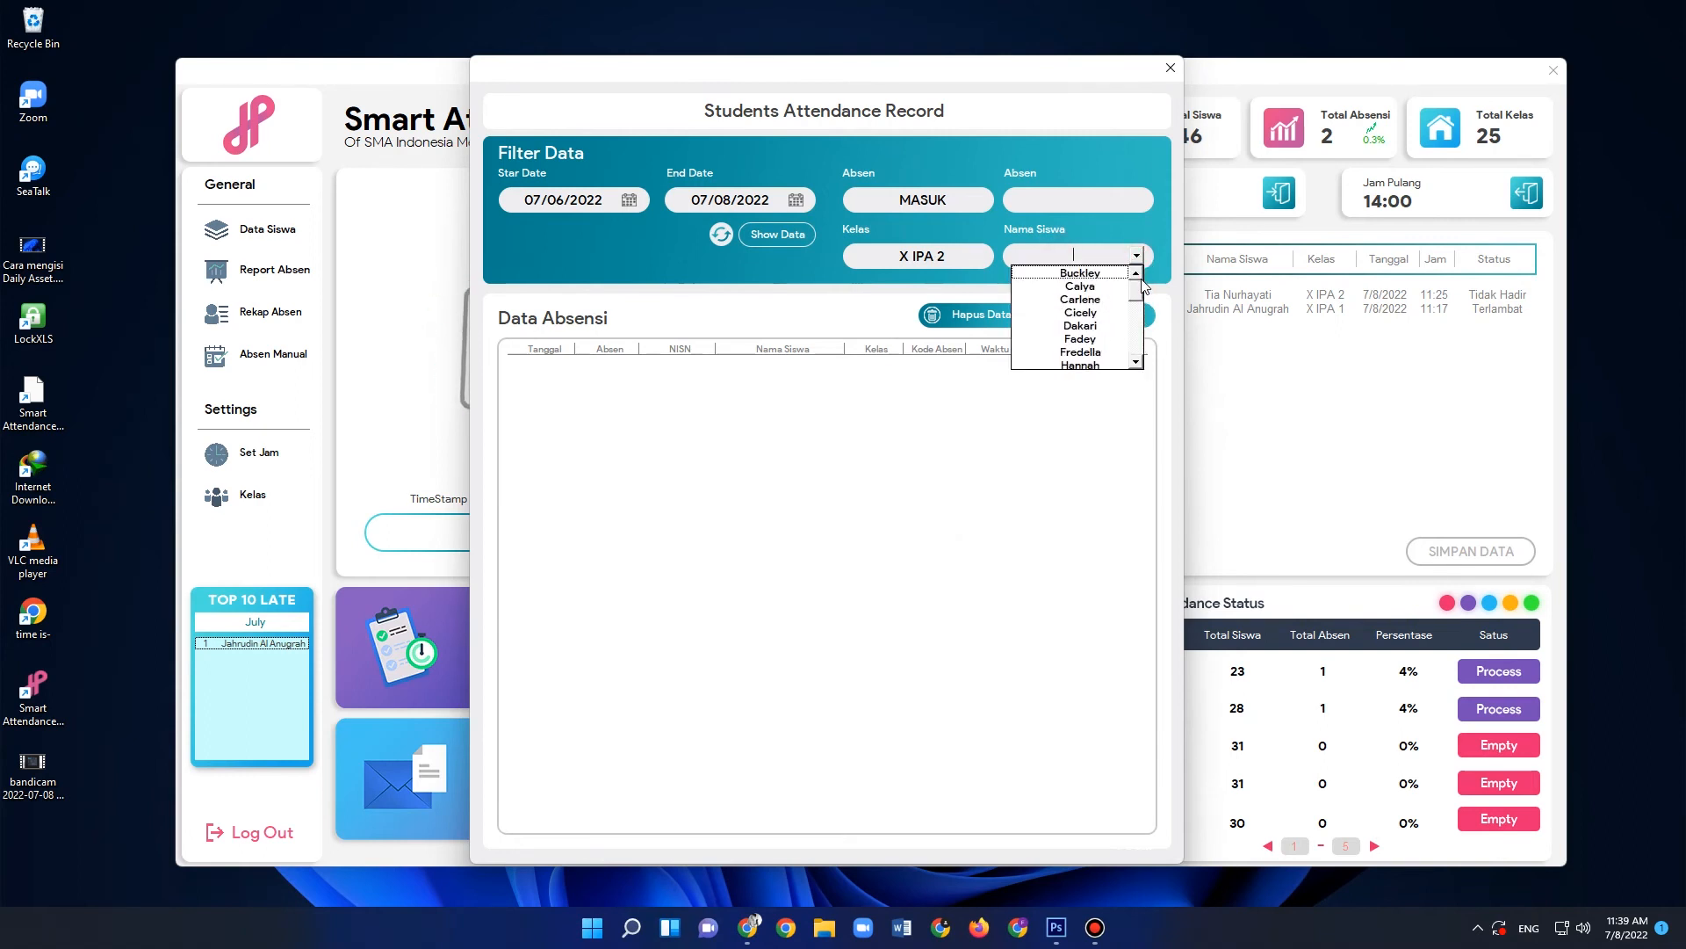
- Set the class filter to X IPA 3 and look through that class's student names
left_click(952, 258)
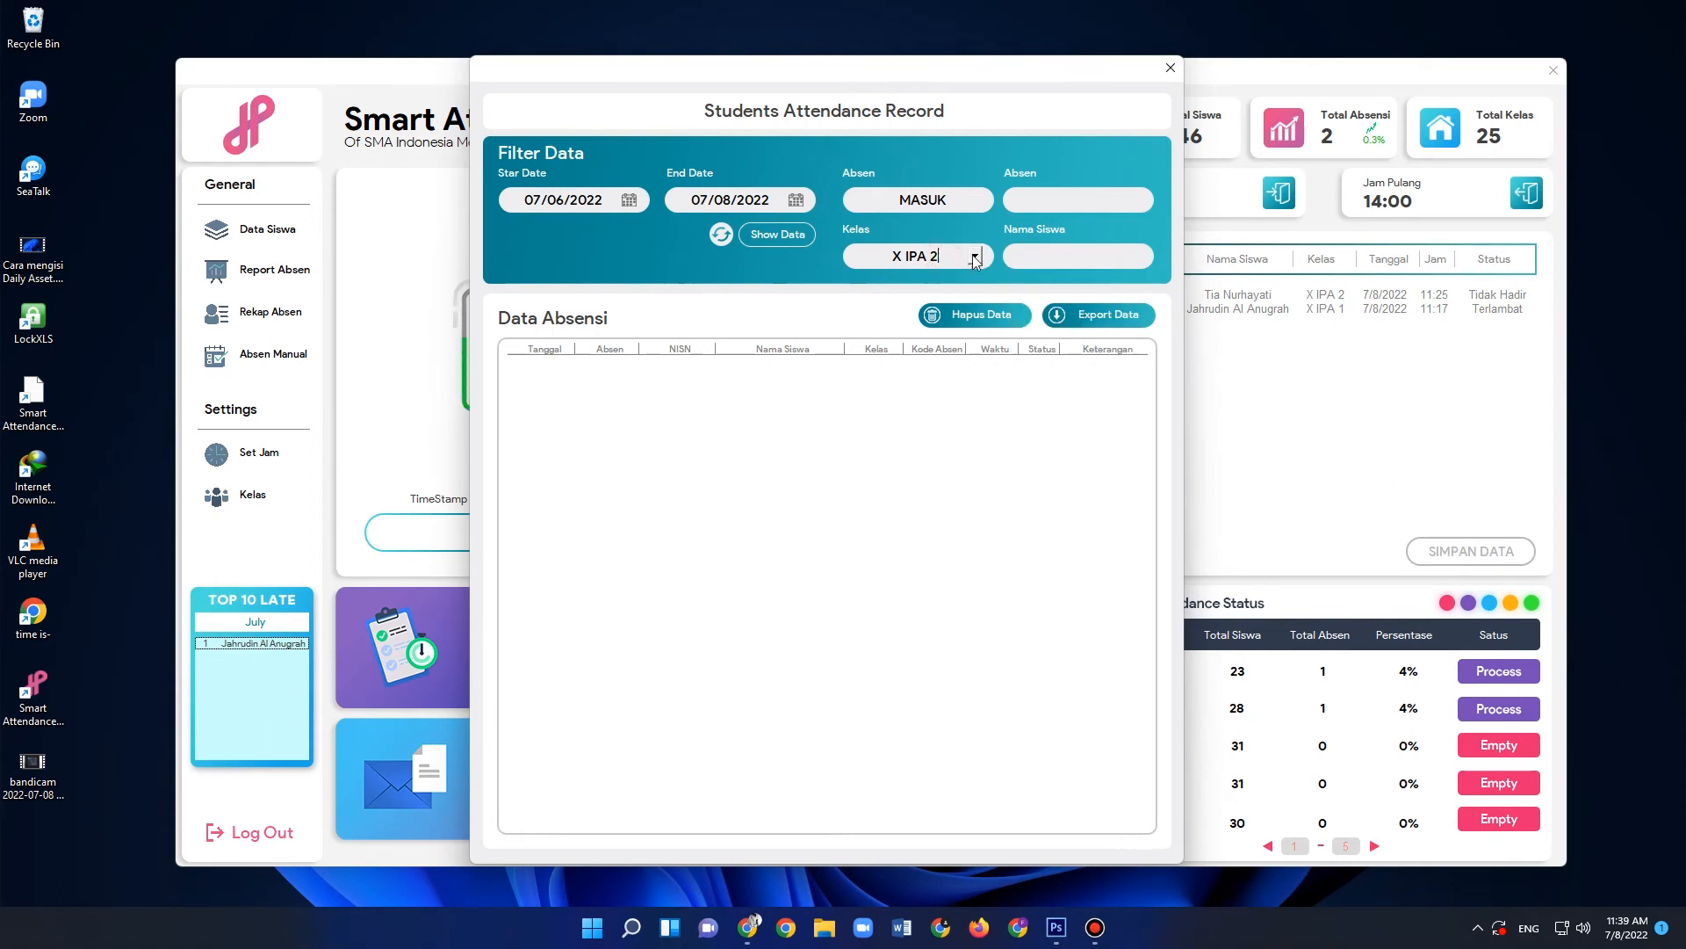
left_click(975, 255)
left_click(947, 293)
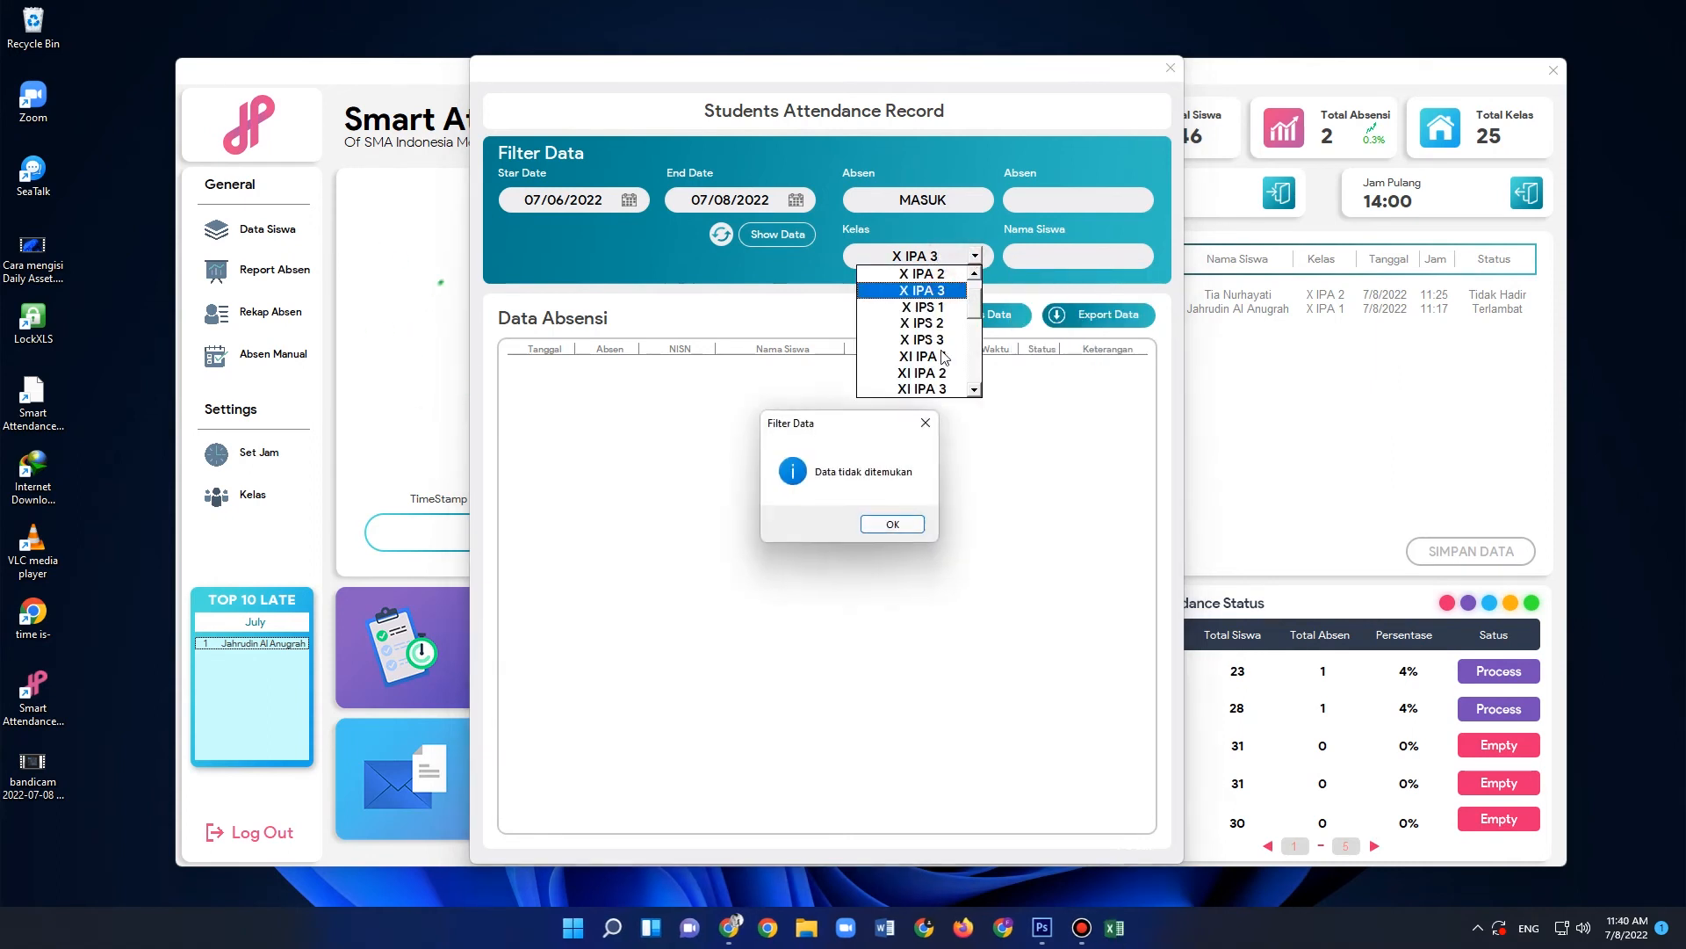
left_click(886, 523)
left_click(1062, 263)
left_click(1137, 256)
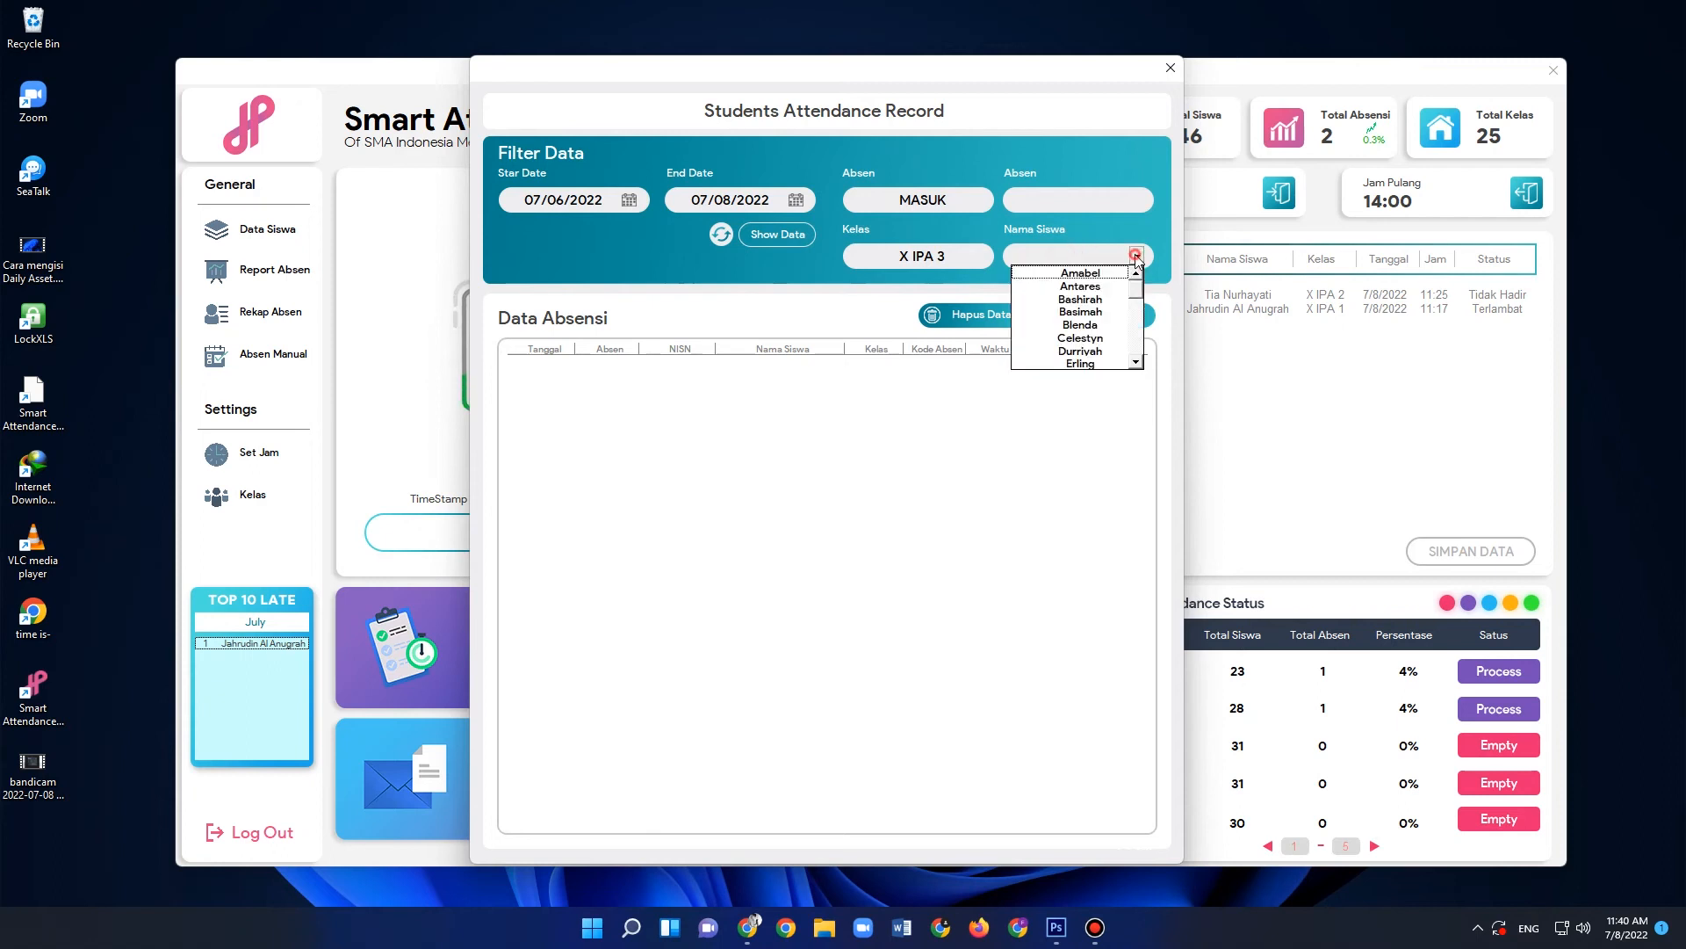
scroll(1124, 303, "down", 6)
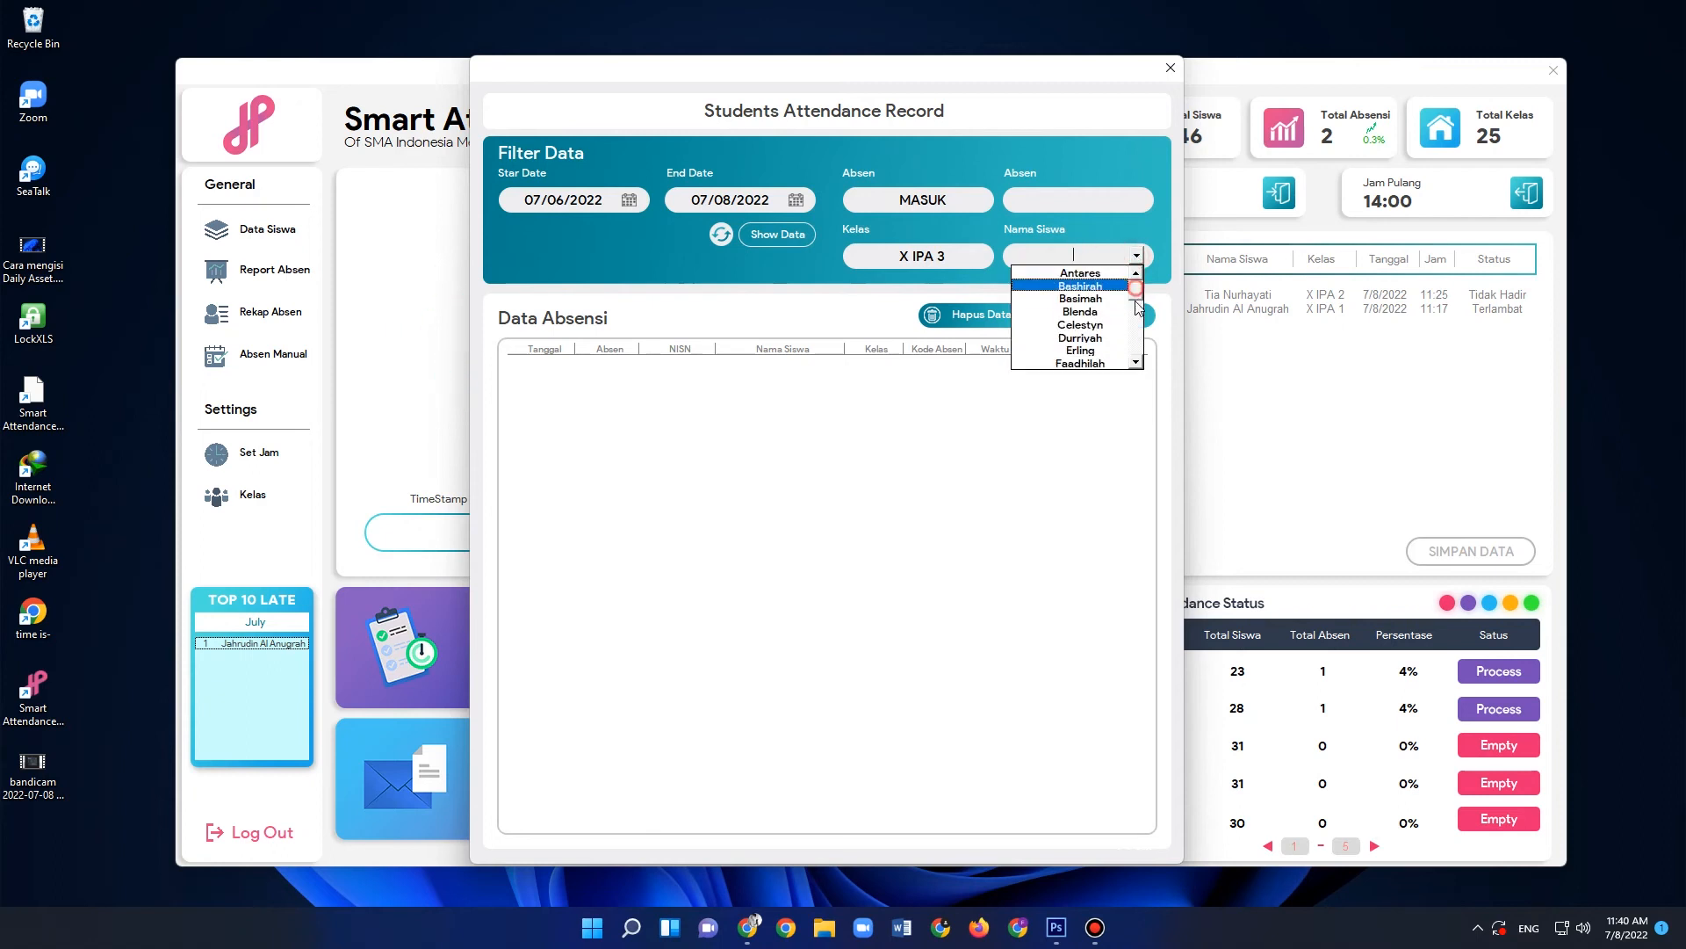
left_click_drag(1137, 323, 1137, 291)
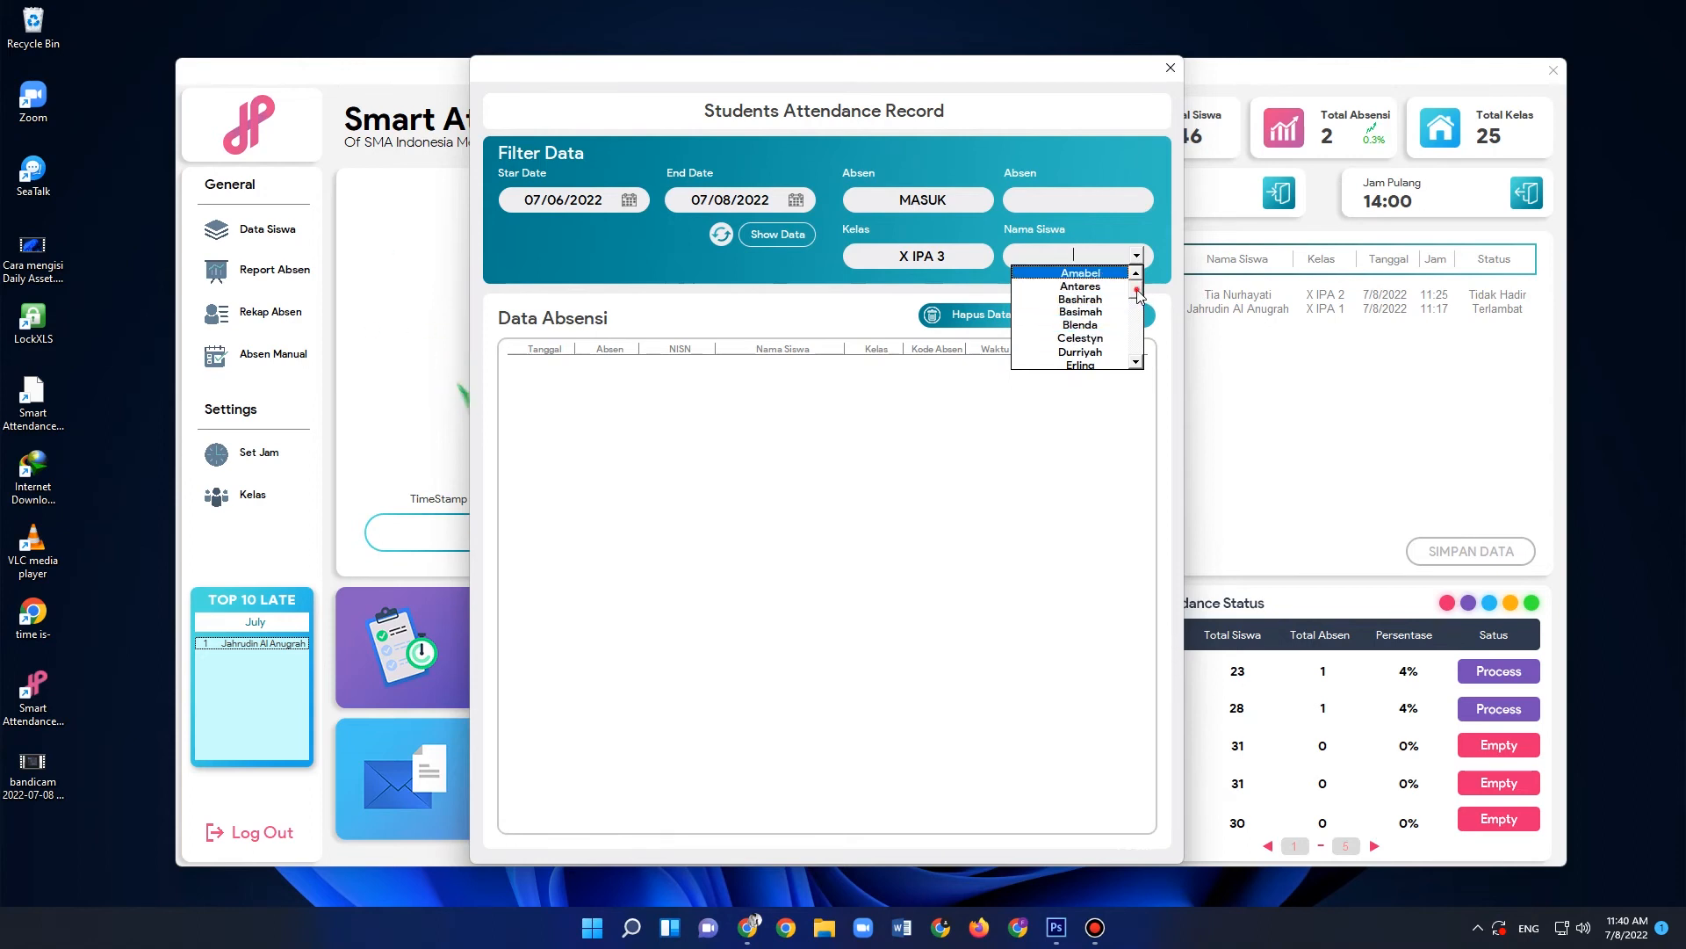
- Return the class filter to X IPA 1
left_click(975, 257)
left_click(975, 257)
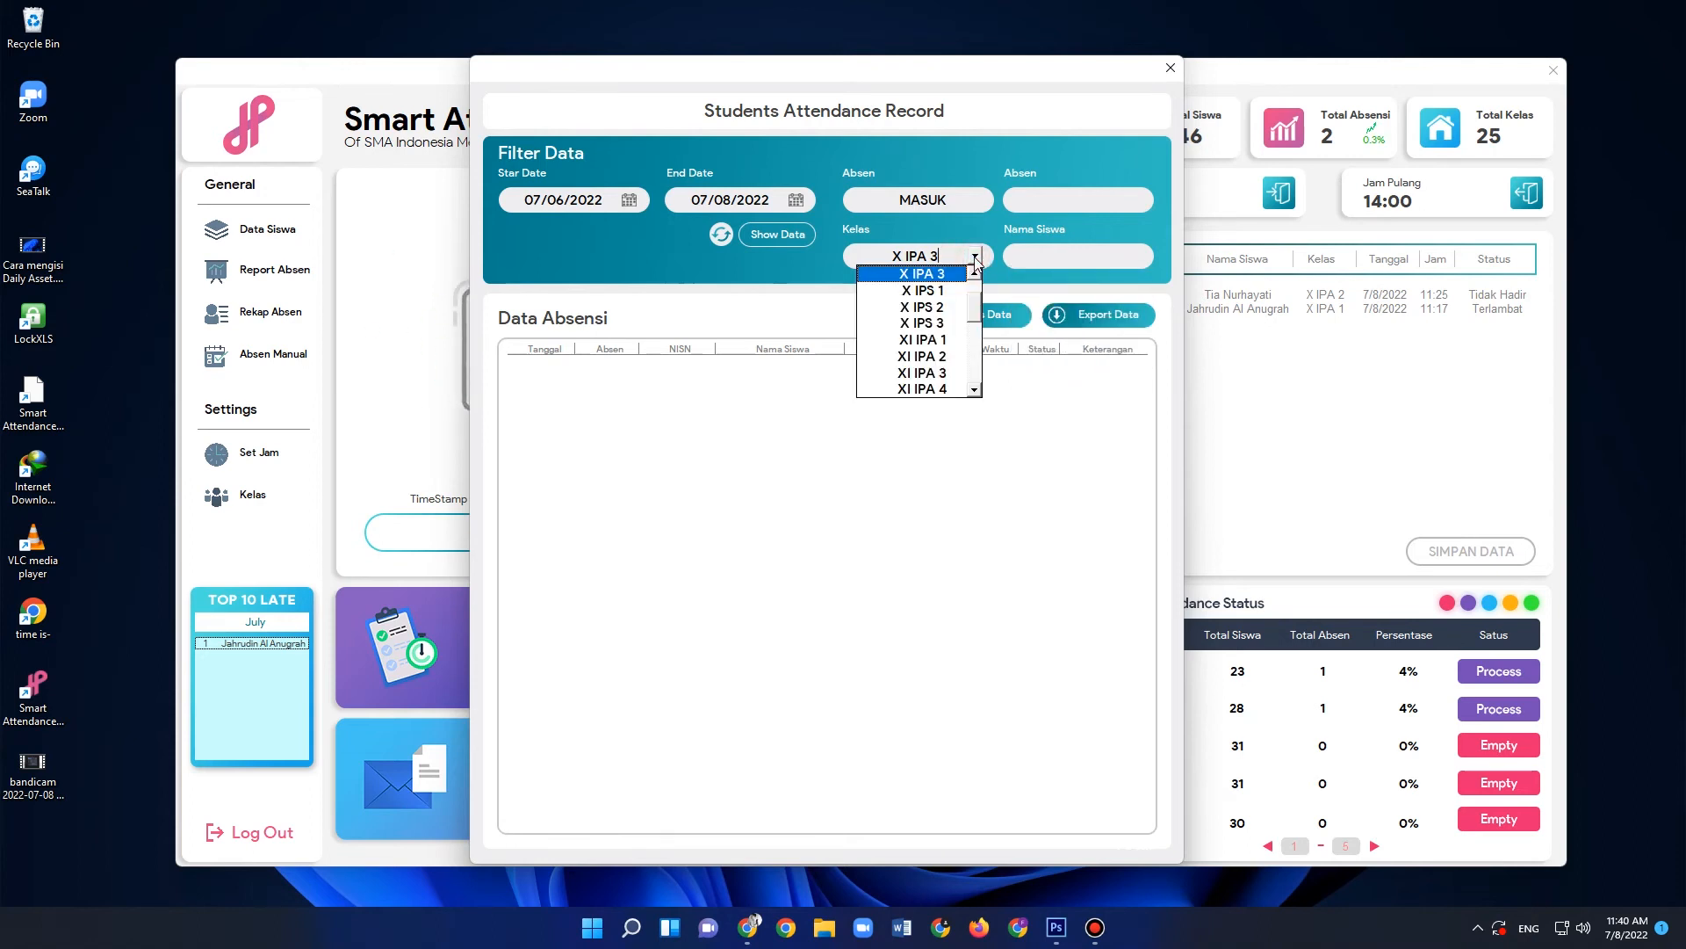
left_click_drag(974, 308, 973, 277)
left_click(929, 290)
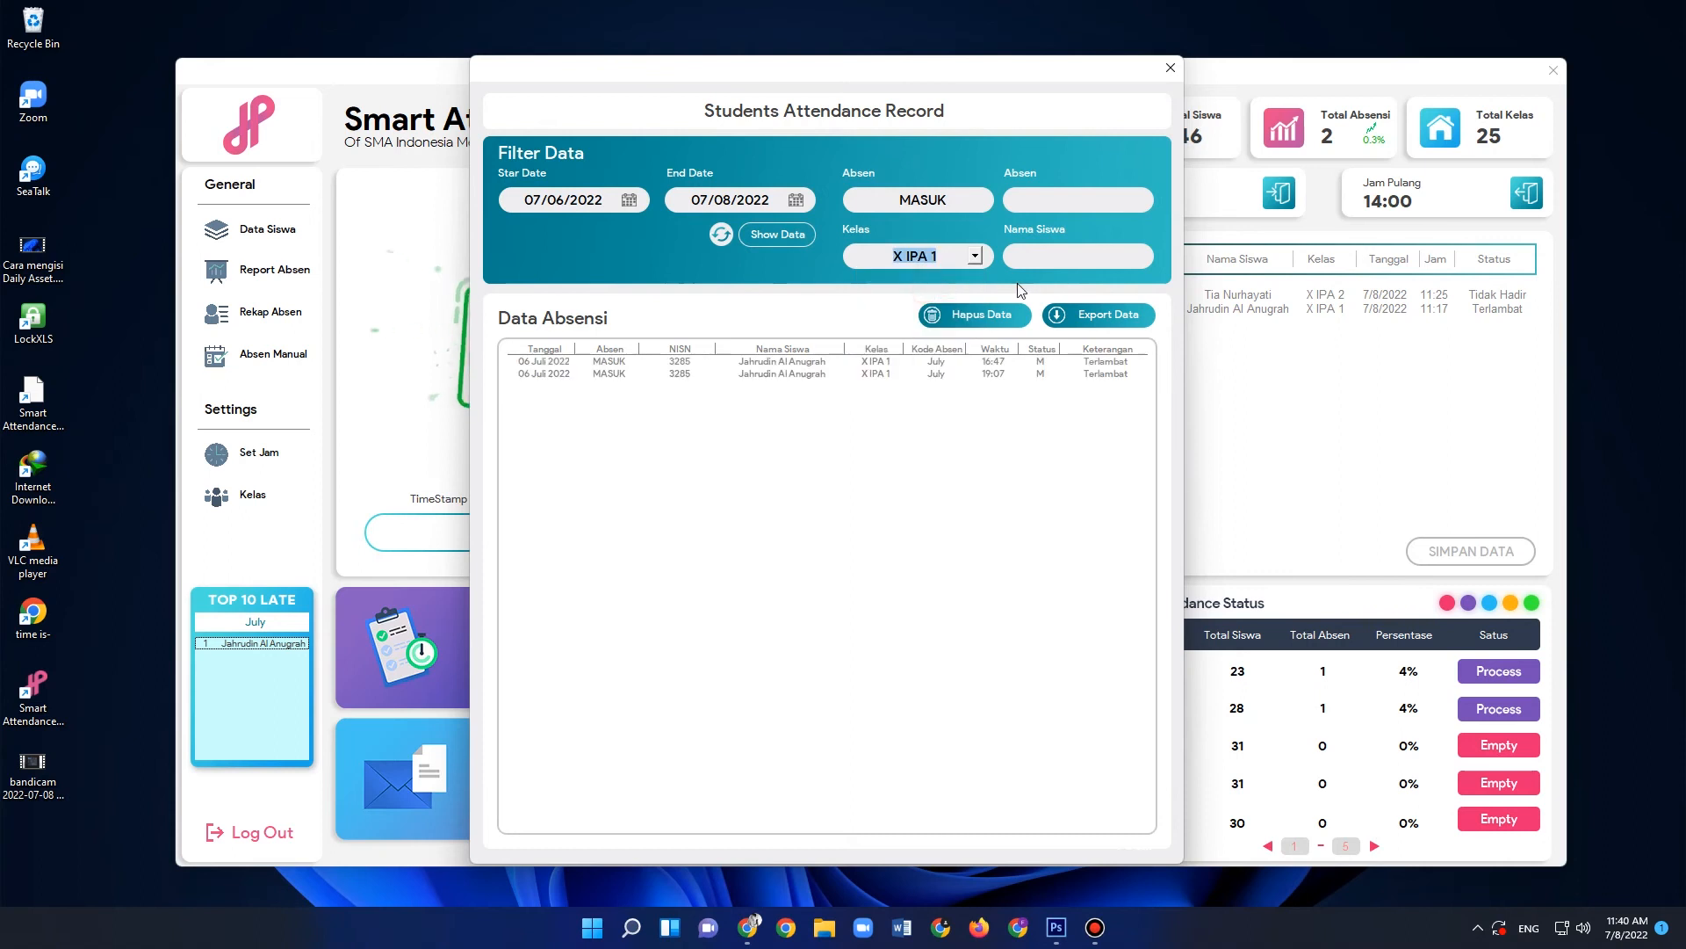
- Limit the X IPA 1 records to the student named in the listed attendance rows
left_click(1047, 258)
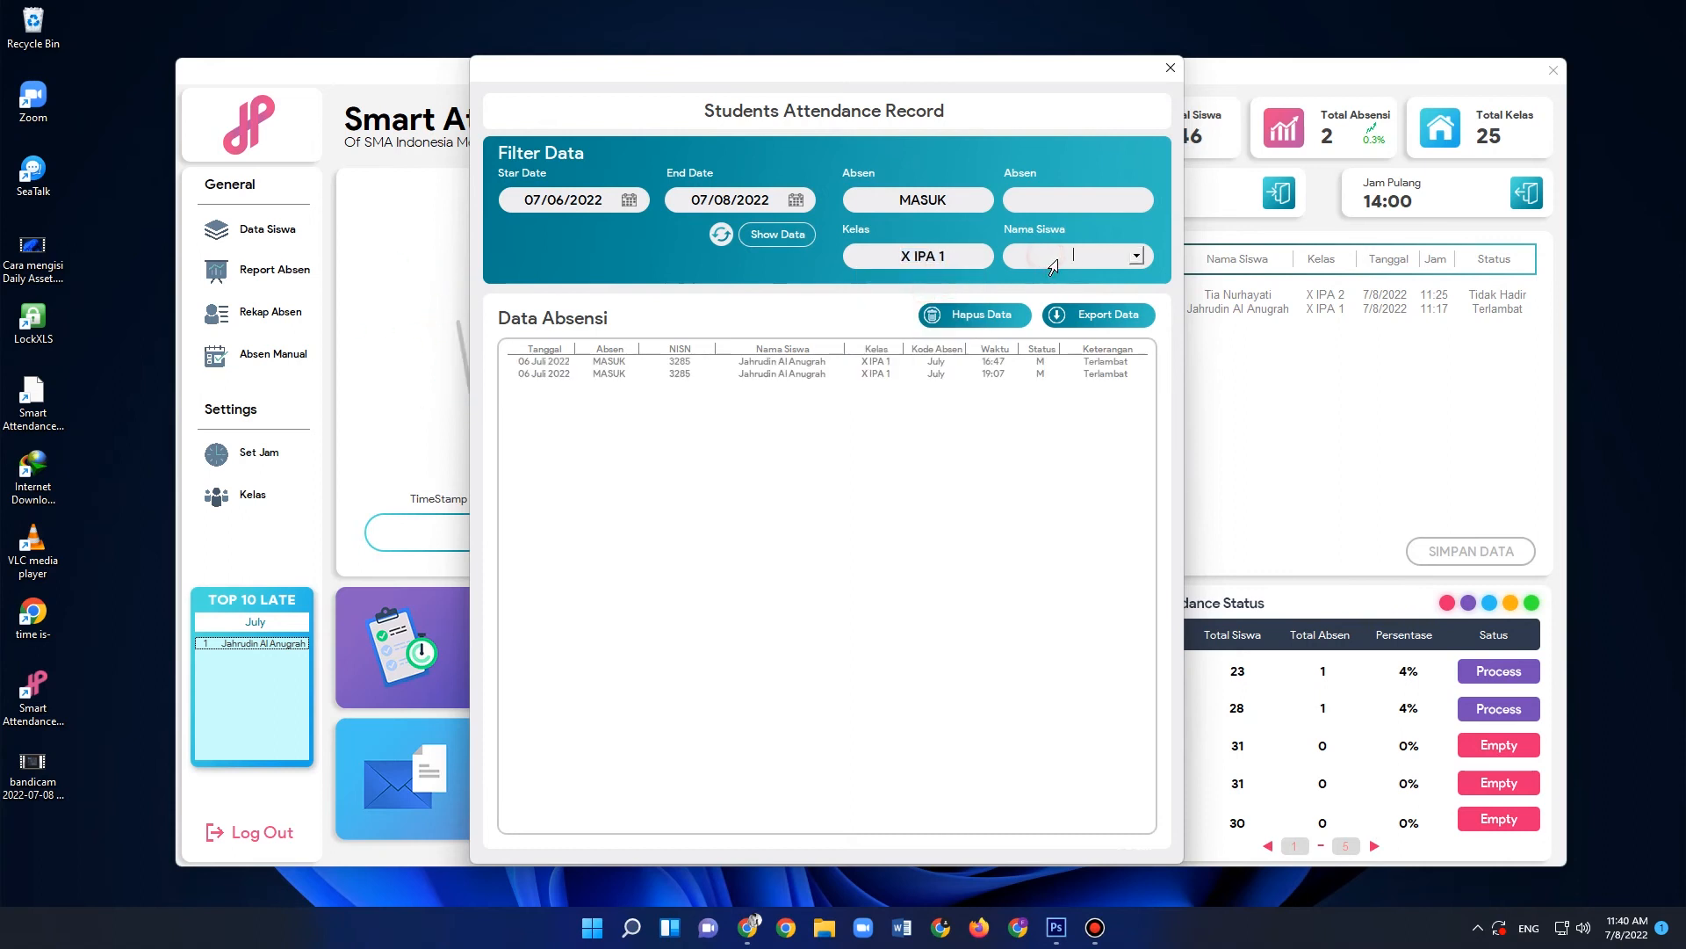
left_click(1140, 257)
left_click_drag(1136, 287, 1134, 317)
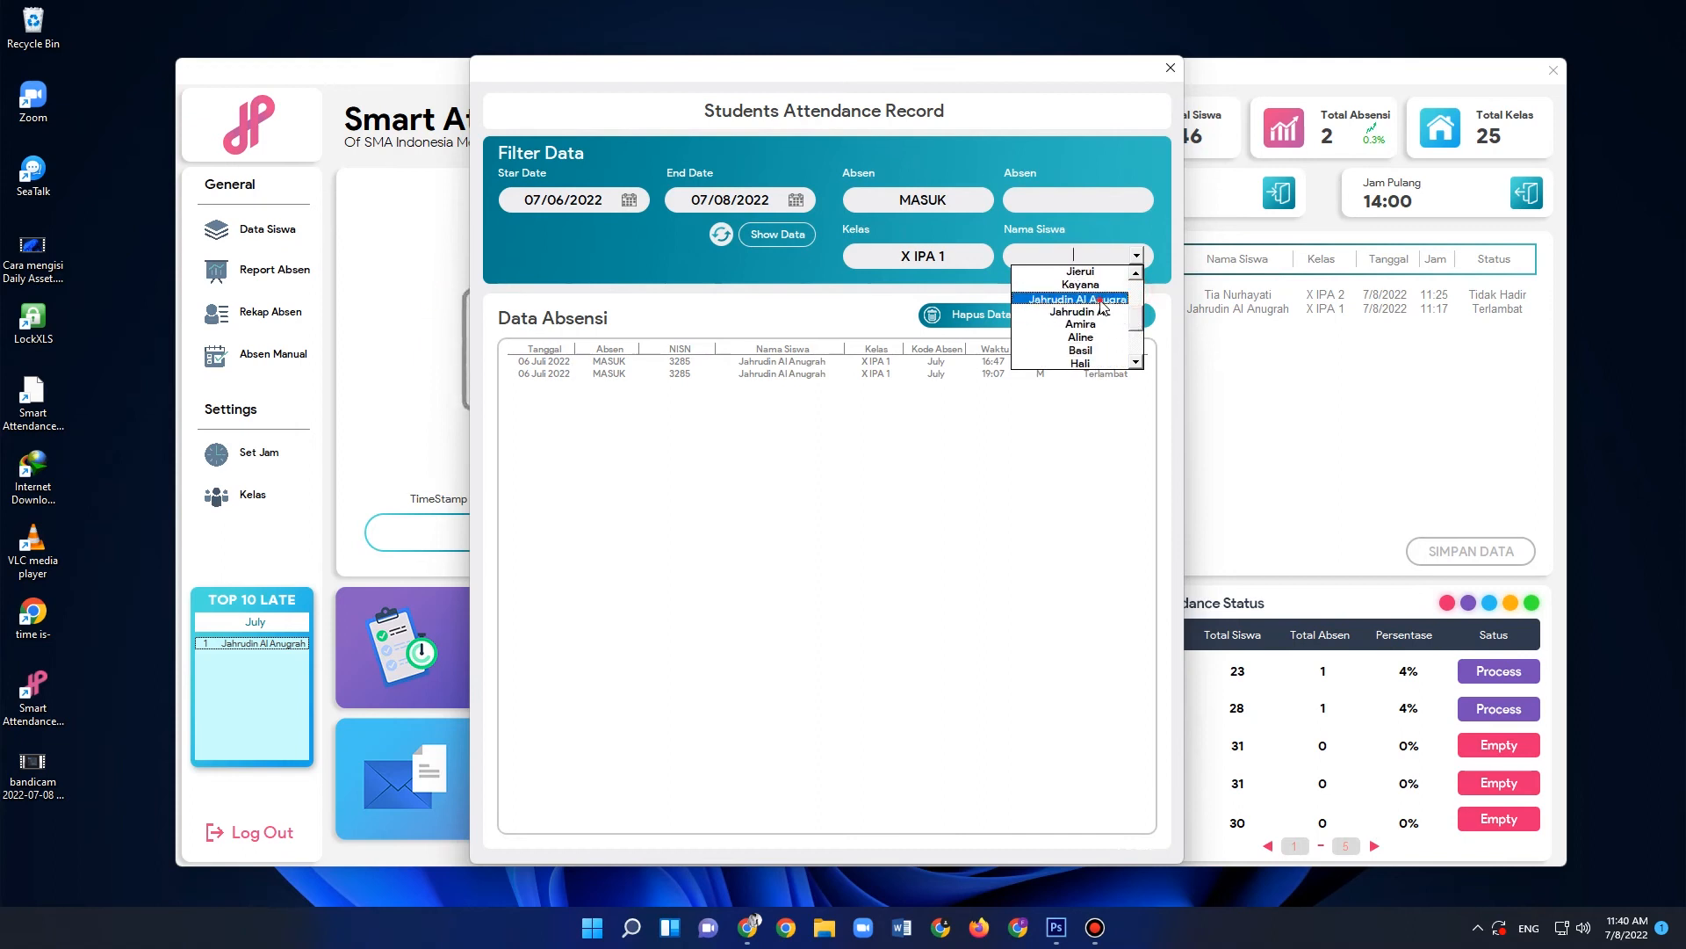
left_click(1100, 299)
left_click(1085, 256)
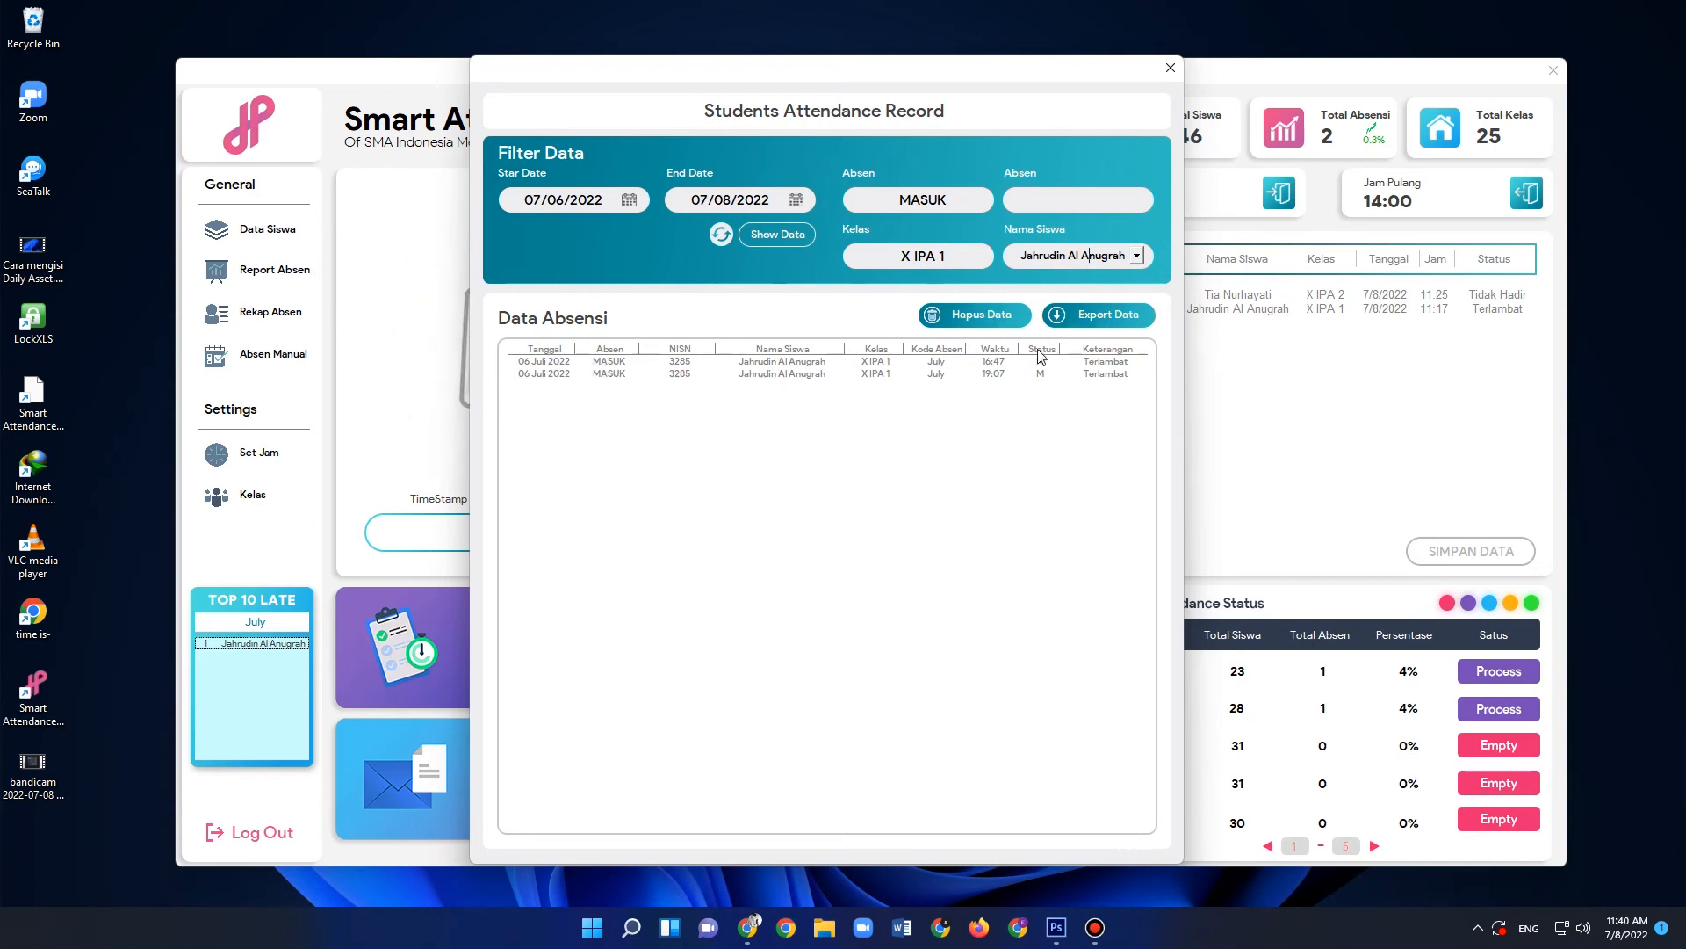
- Export the student's filtered records to the Dell folder as an Excel workbook, keeping the suggested file name
left_click(1105, 313)
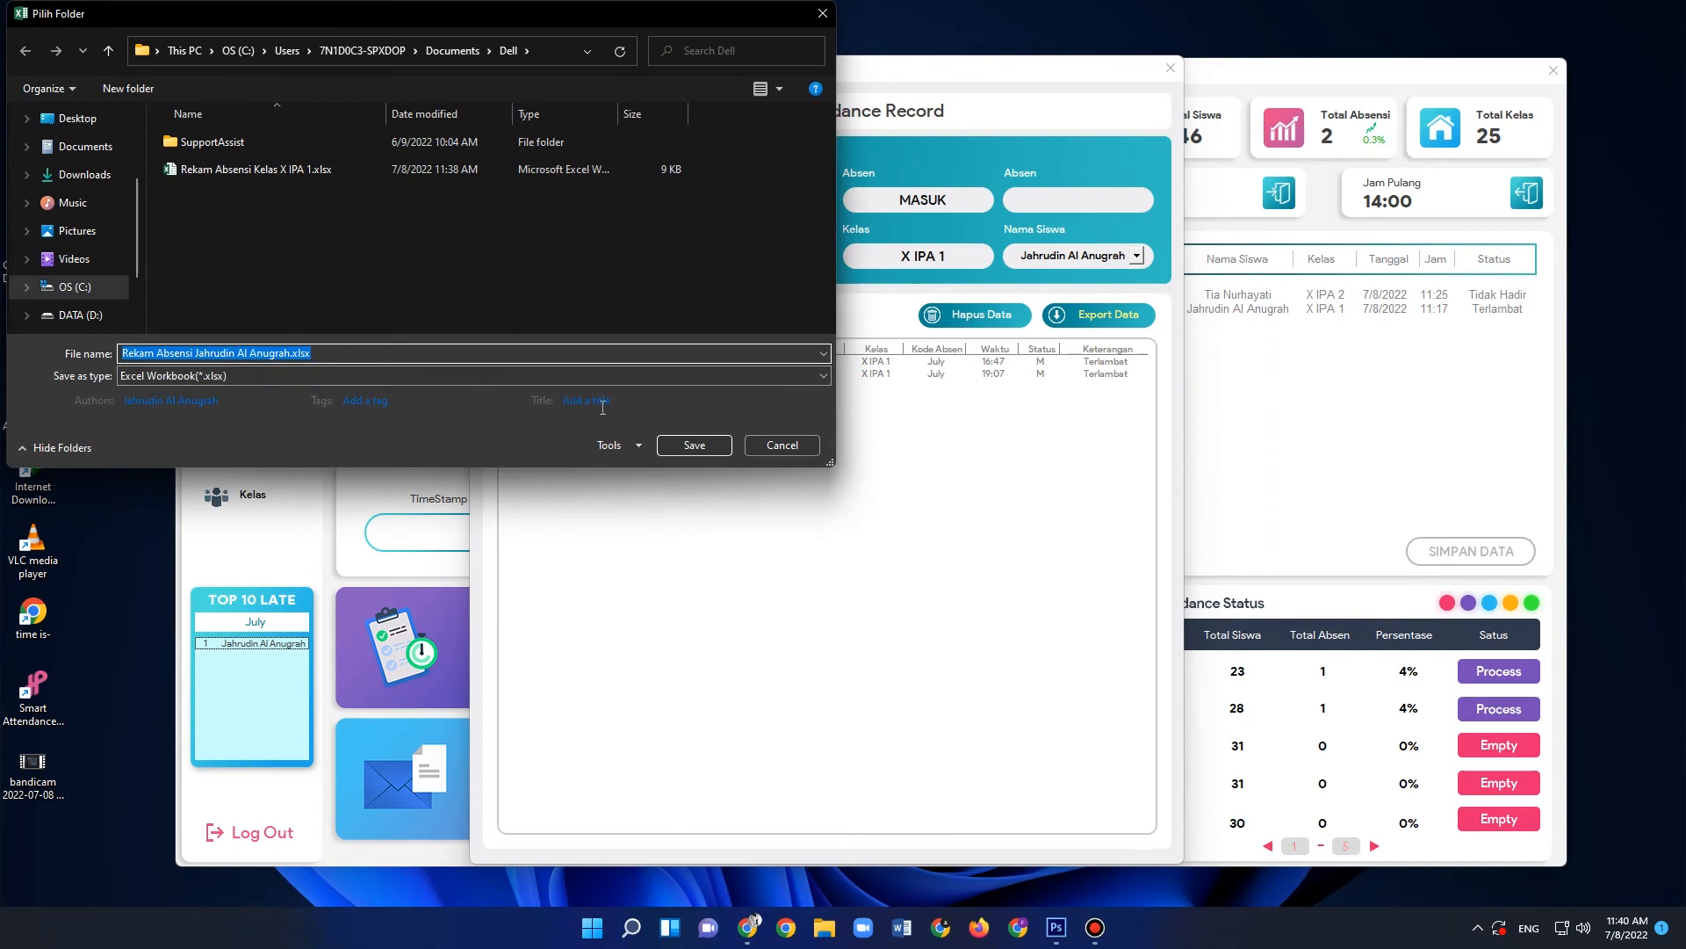
left_click(694, 445)
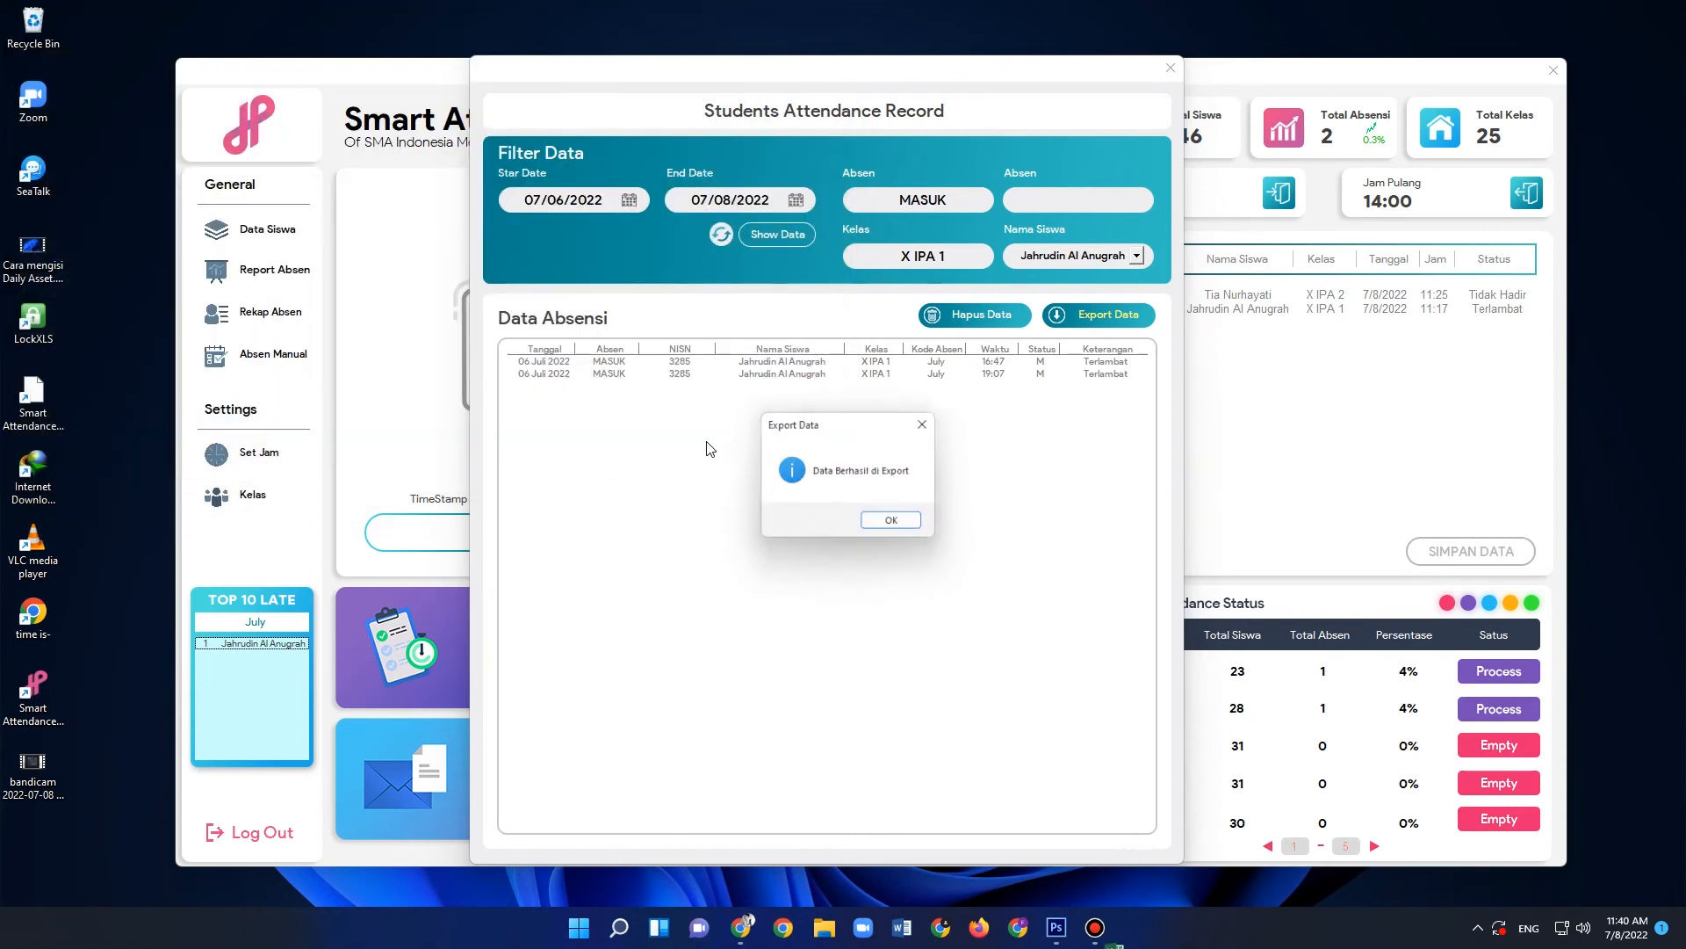
left_click(897, 524)
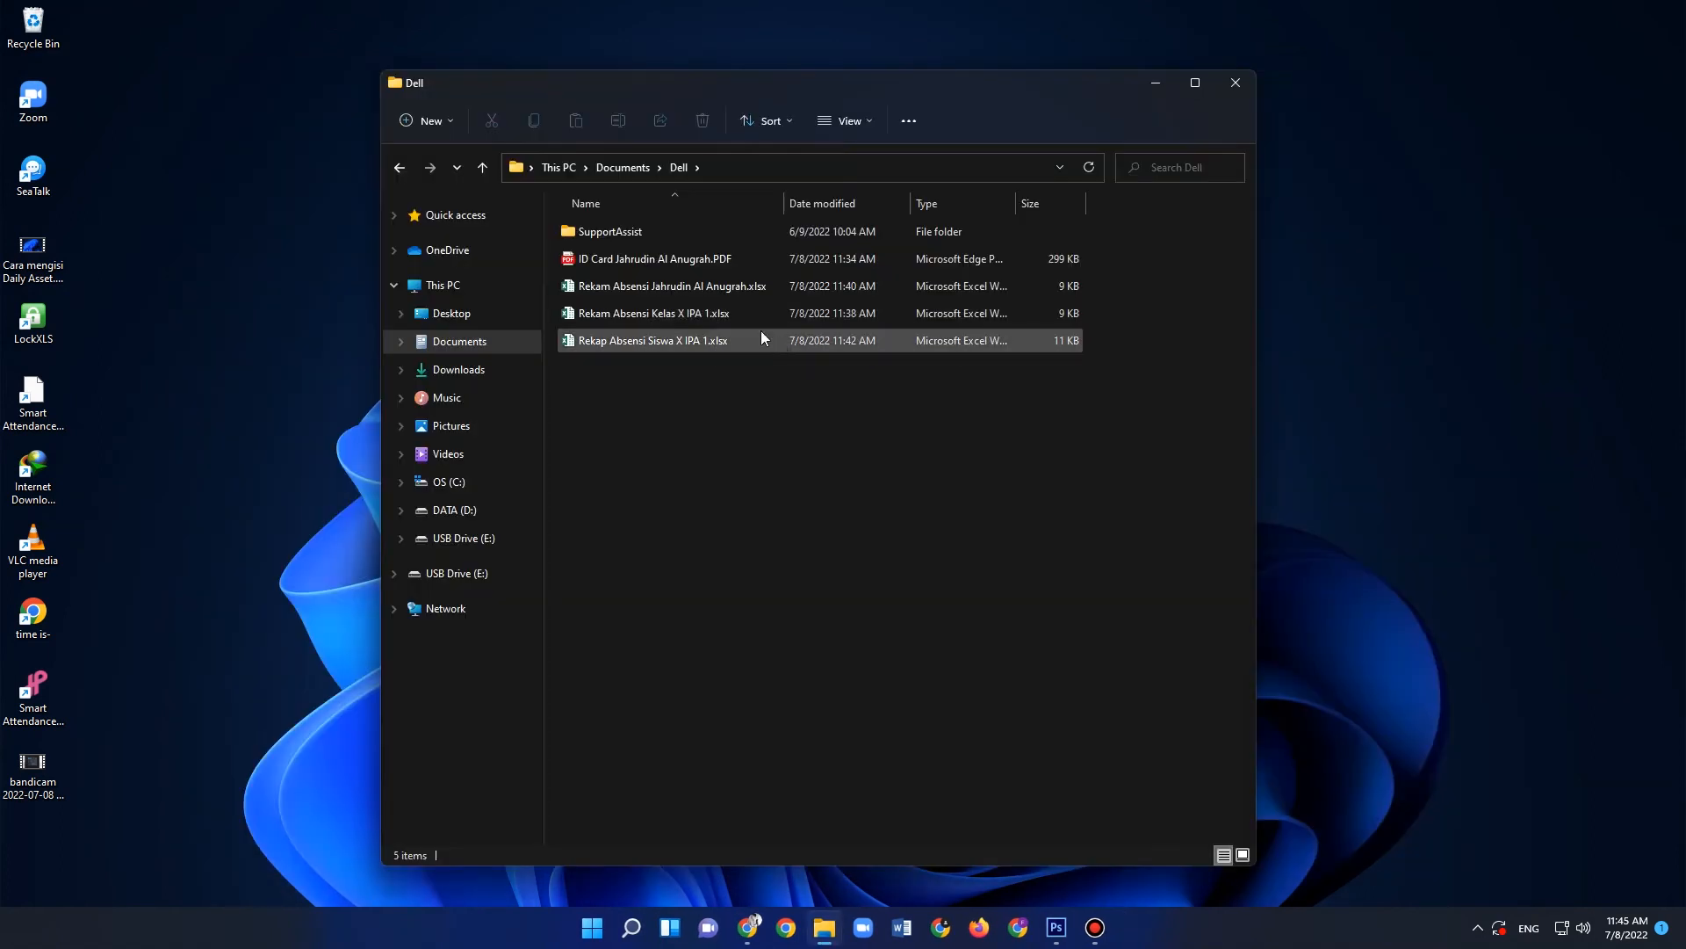
- Open the student's exported attendance workbook from the Dell folder in Excel and examine its attendance rows
double_click(650, 287)
left_click(663, 347)
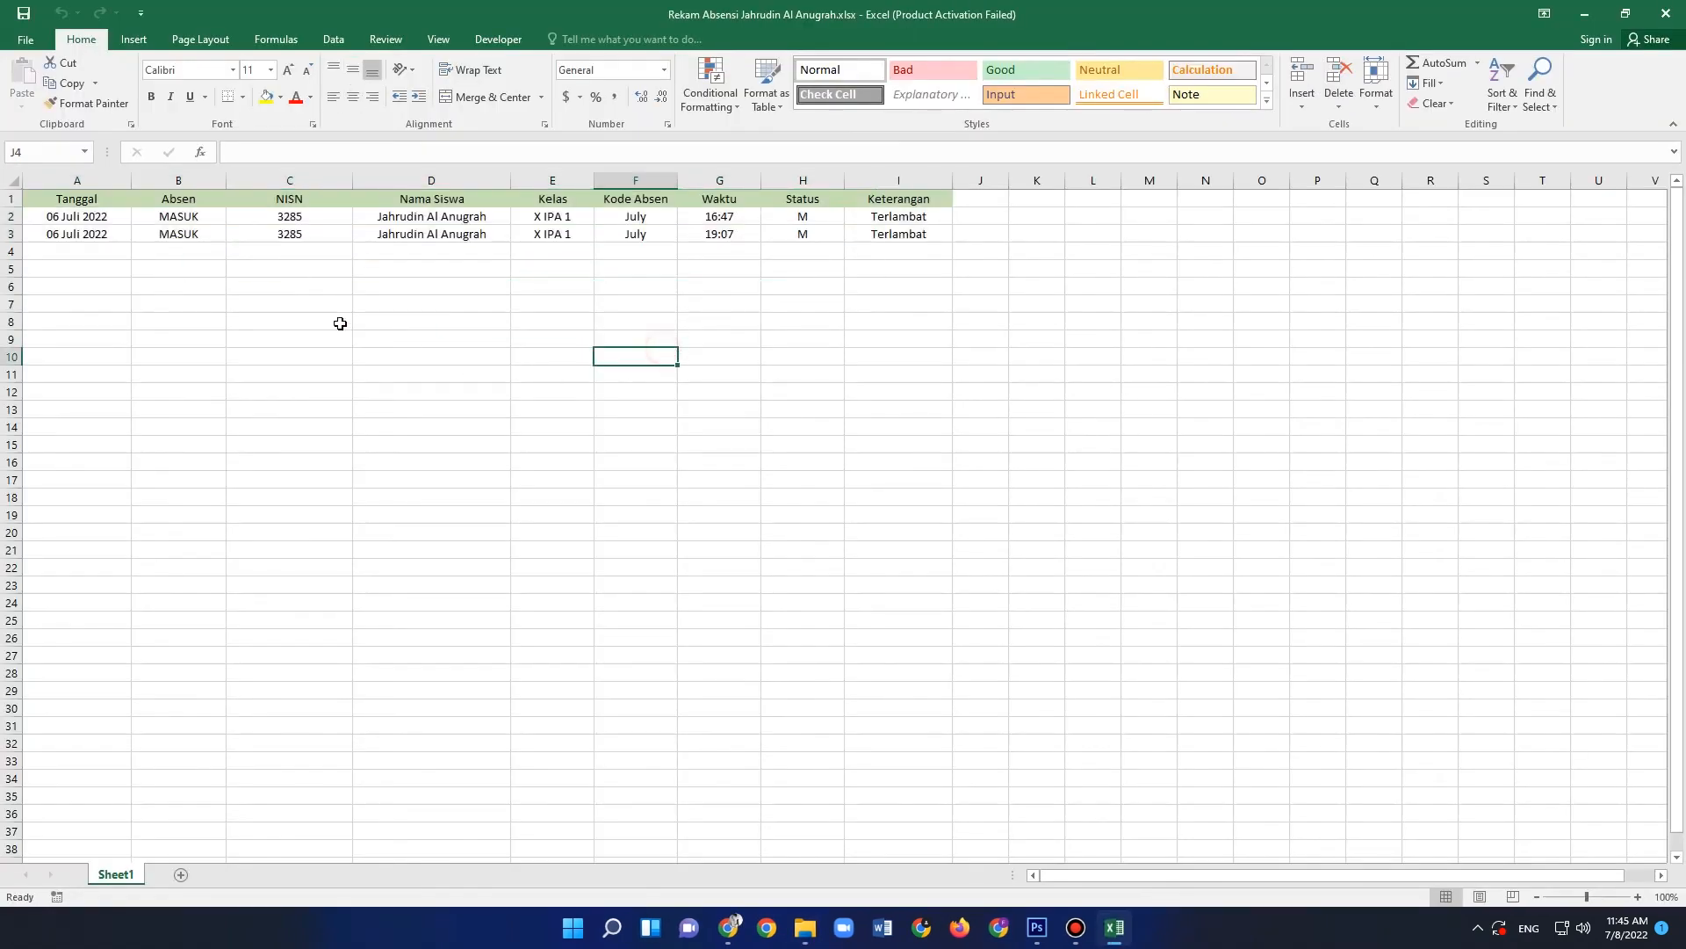
left_click_drag(95, 216, 890, 247)
left_click(856, 323)
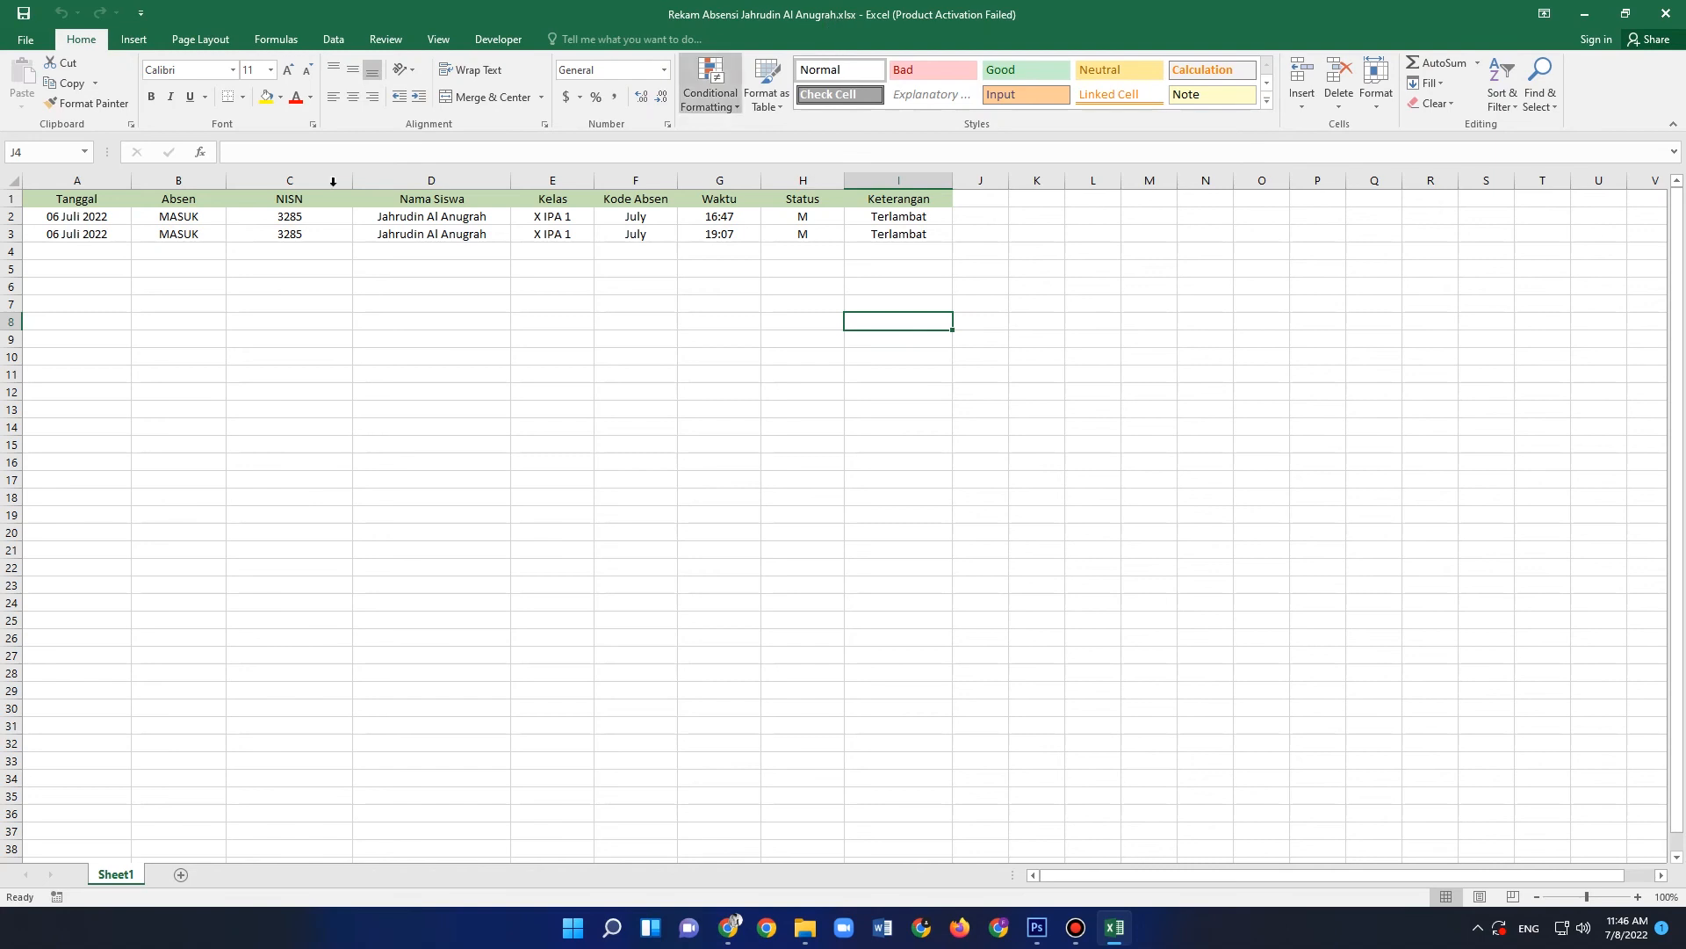
left_click_drag(74, 221, 886, 251)
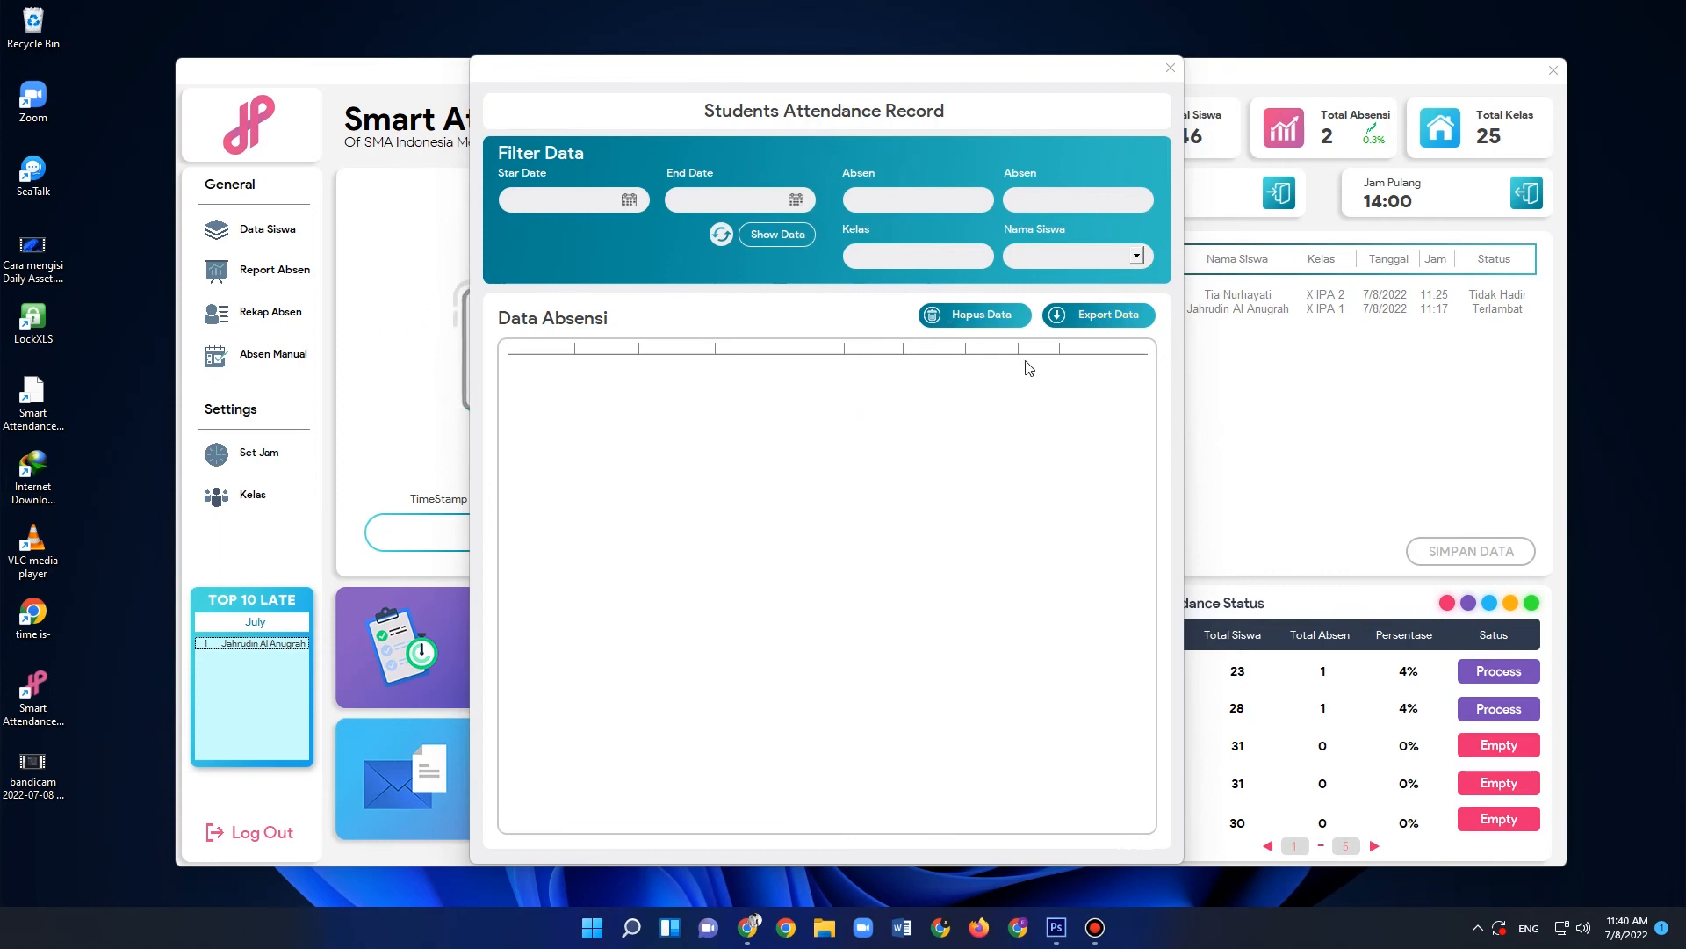
- Close the attendance record and open the Rekap Absen recapitulation for class X IPA 1
left_click(1170, 68)
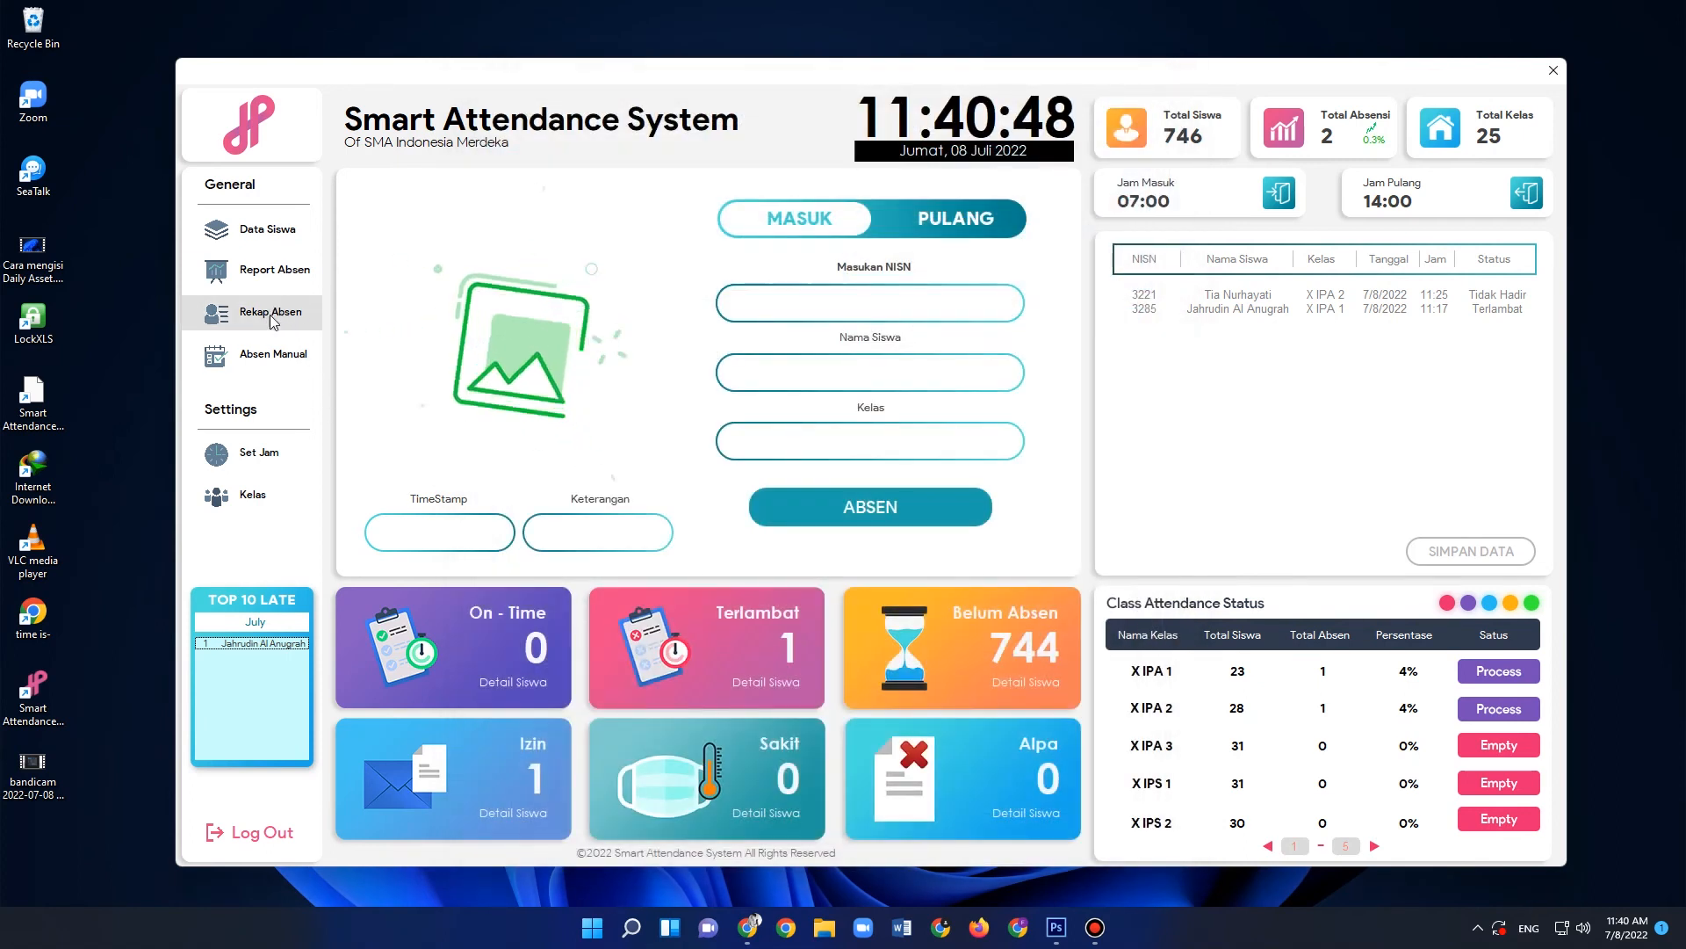
left_click(276, 321)
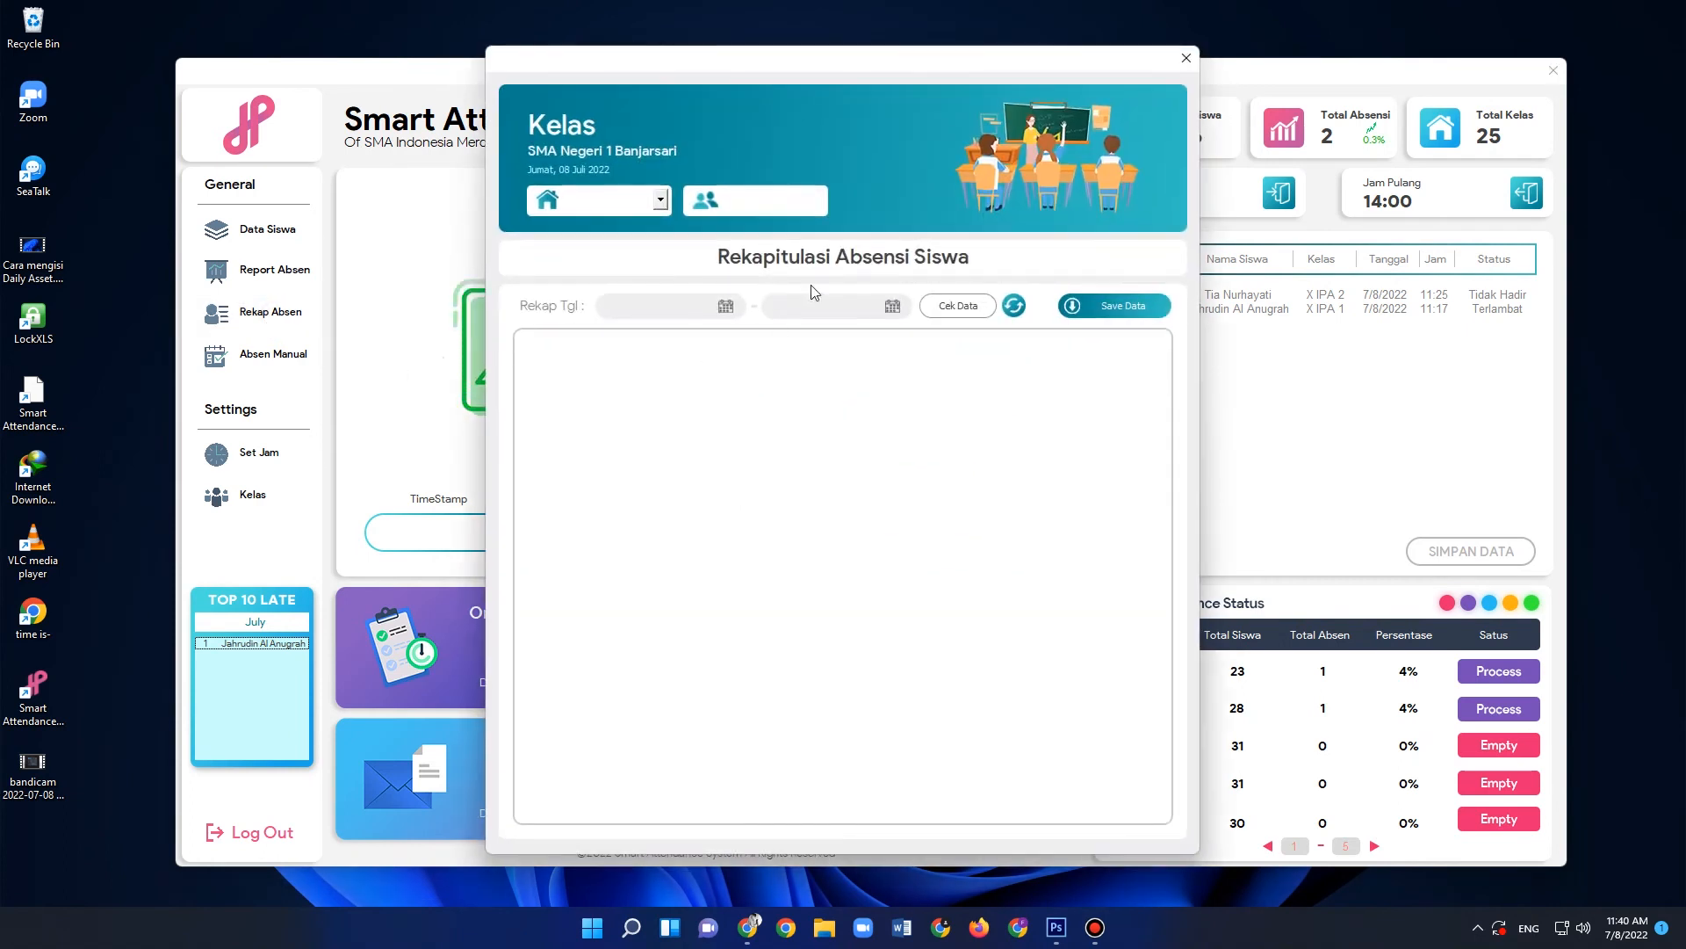
left_click_drag(809, 66, 792, 42)
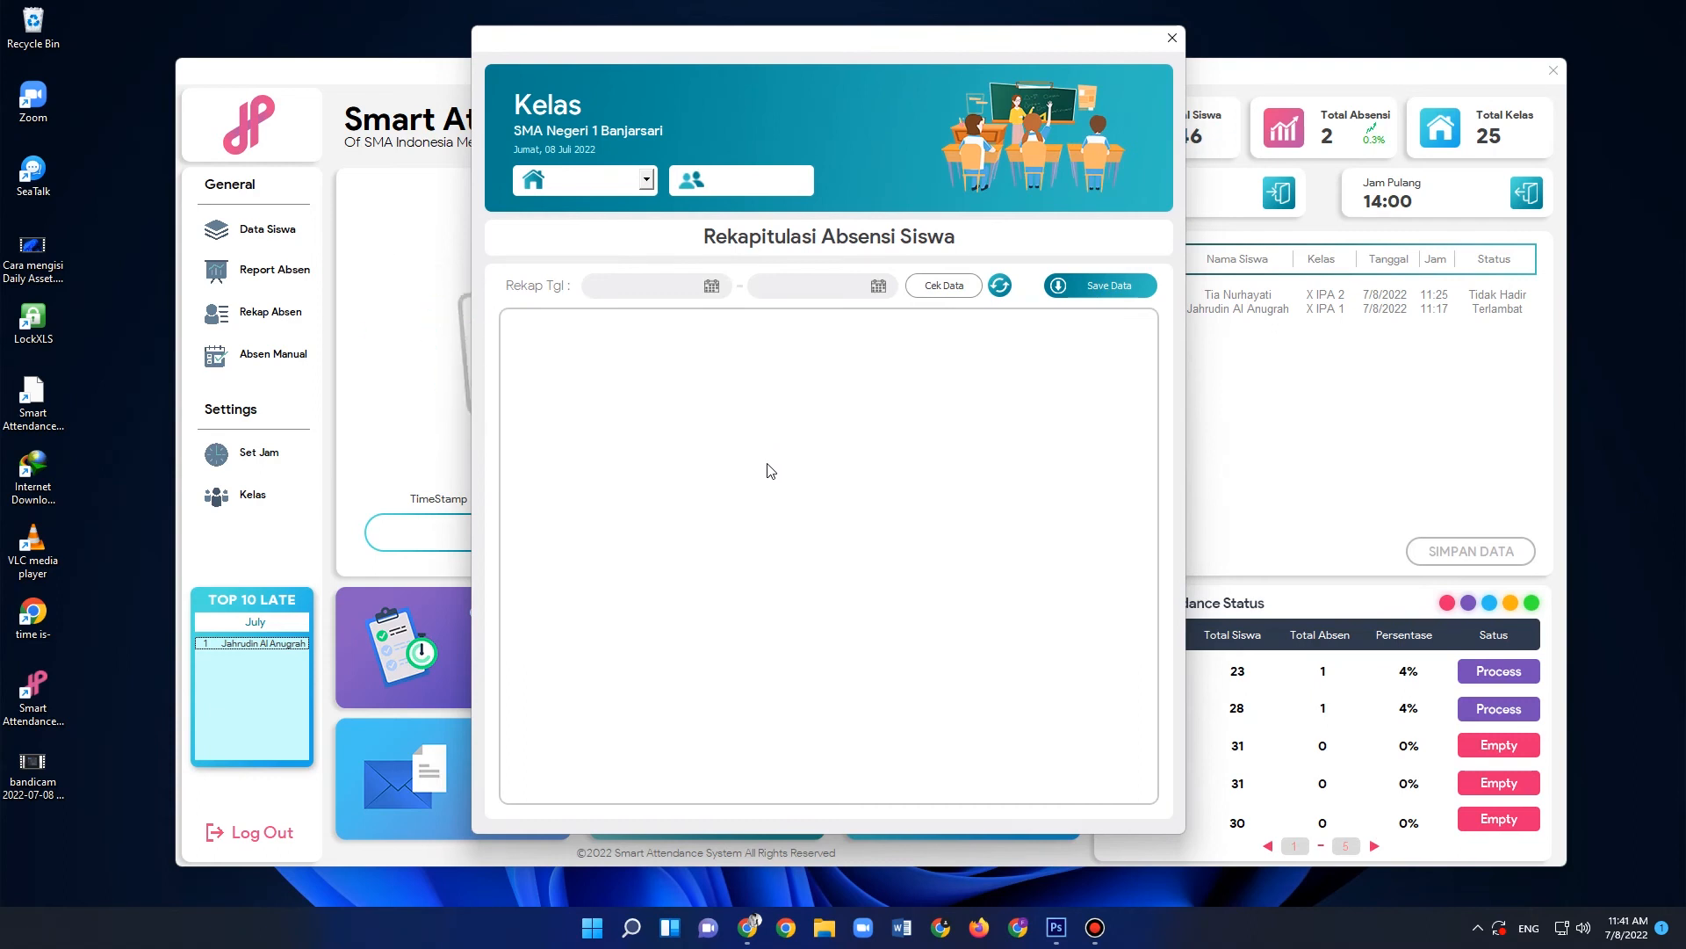
left_click(649, 182)
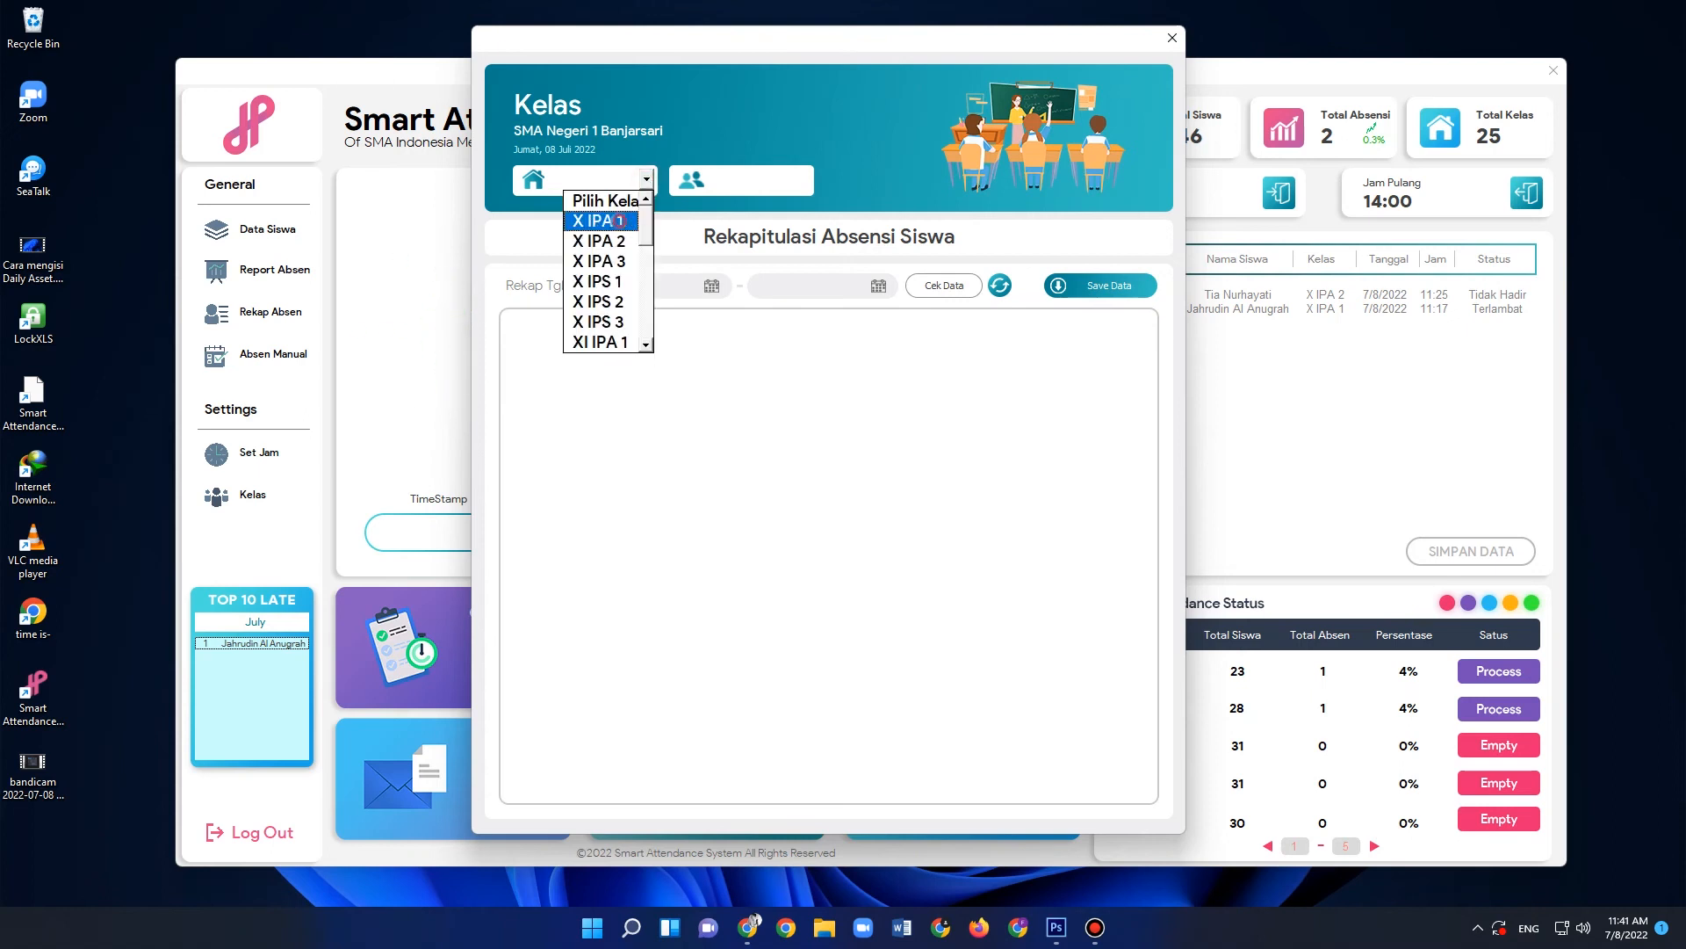
left_click(625, 221)
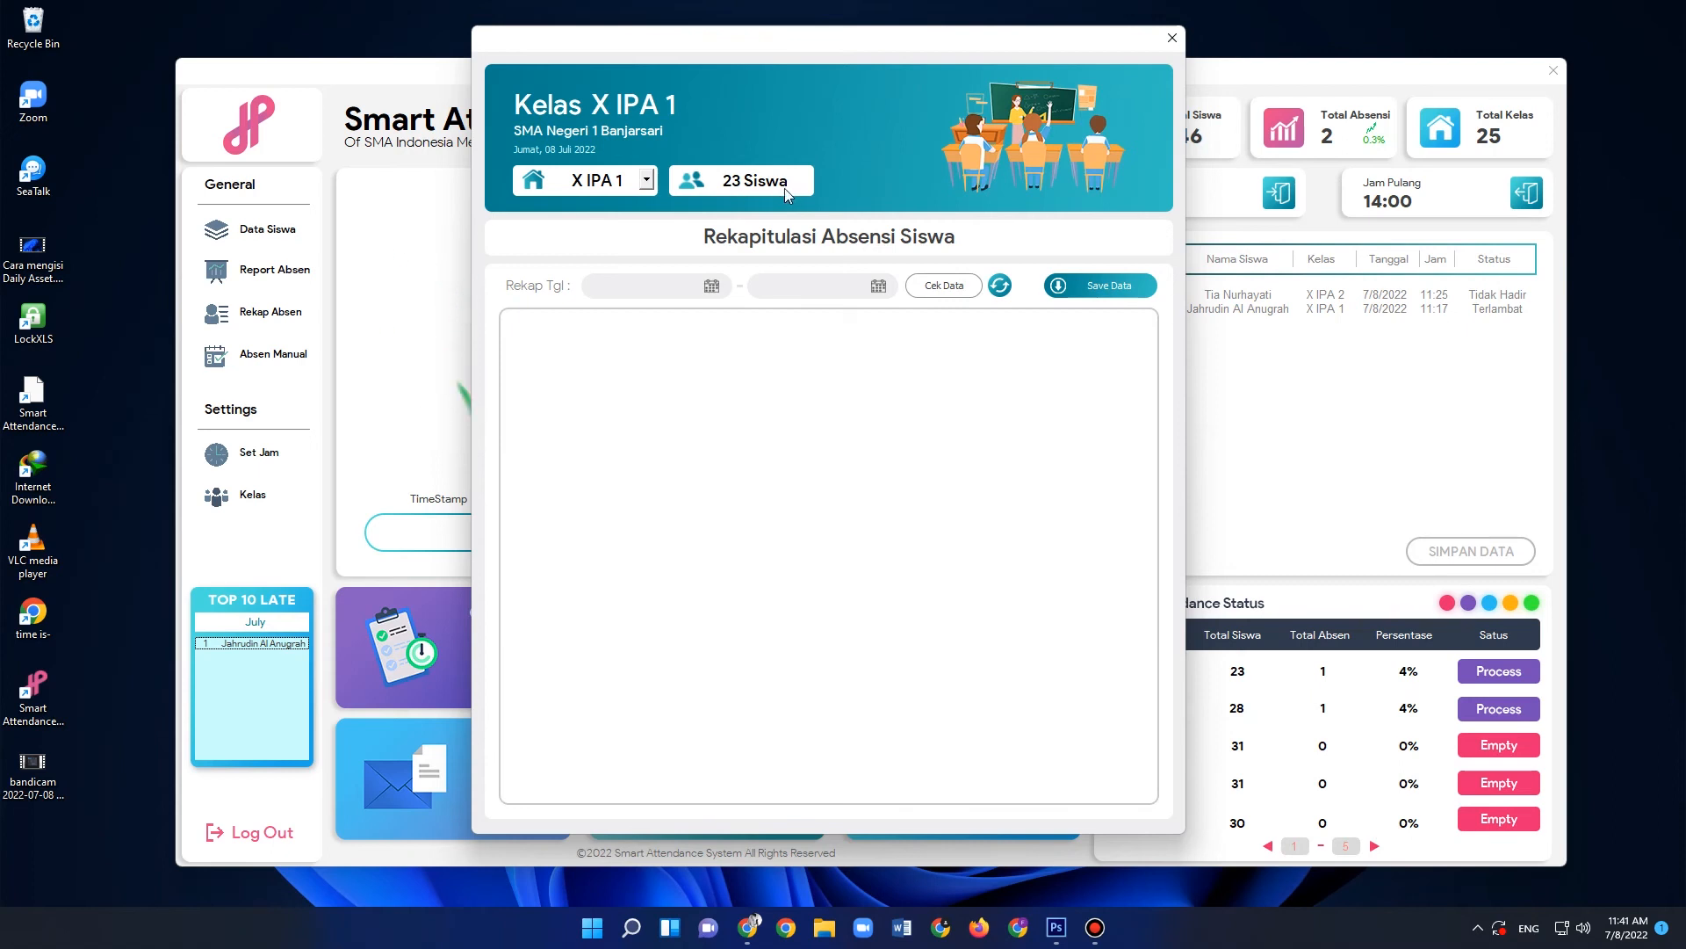
- Show the class attendance recap for the period 07/06/2022 to 07/08/2022
left_click(676, 290)
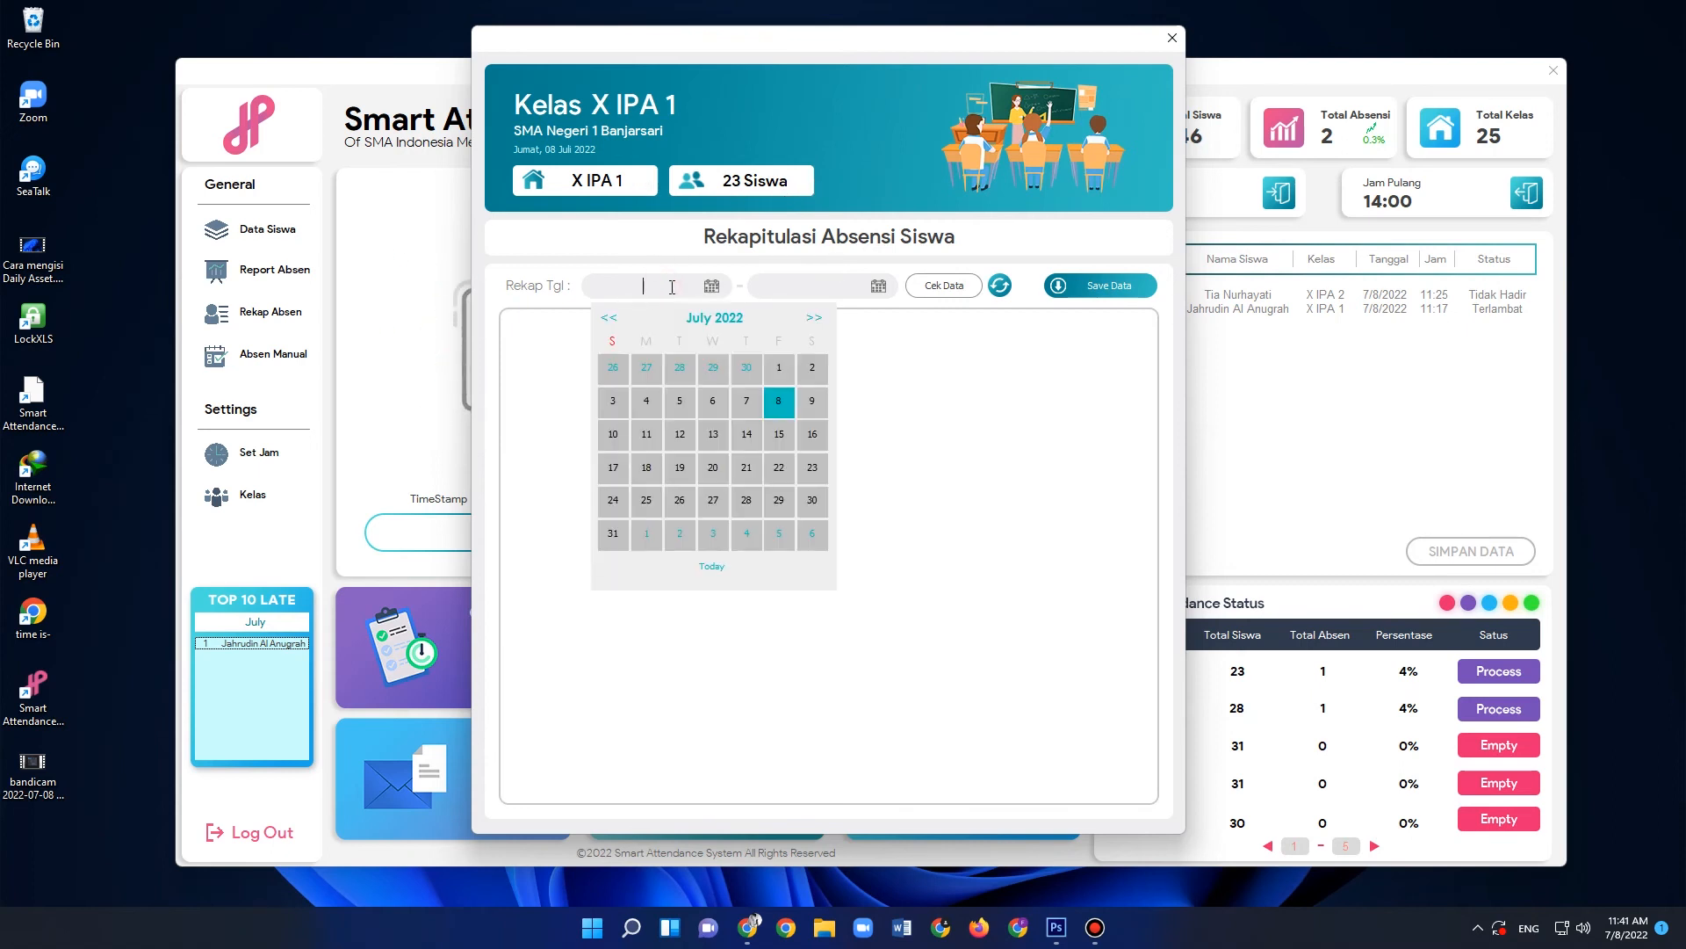
left_click(713, 402)
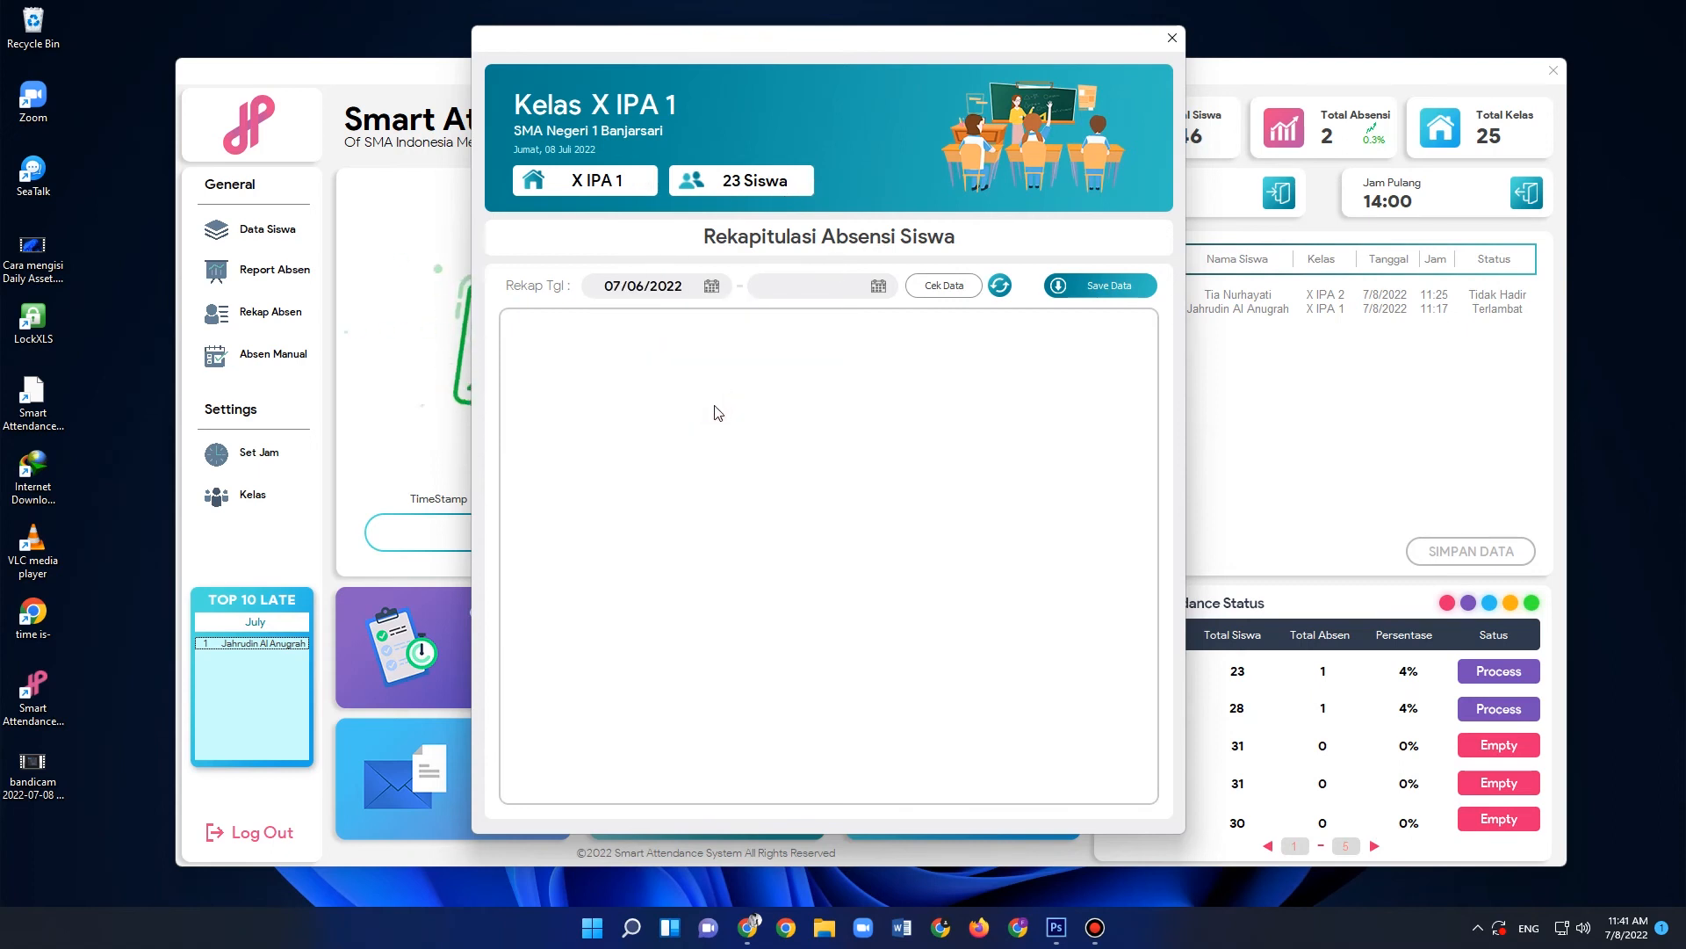
left_click(792, 290)
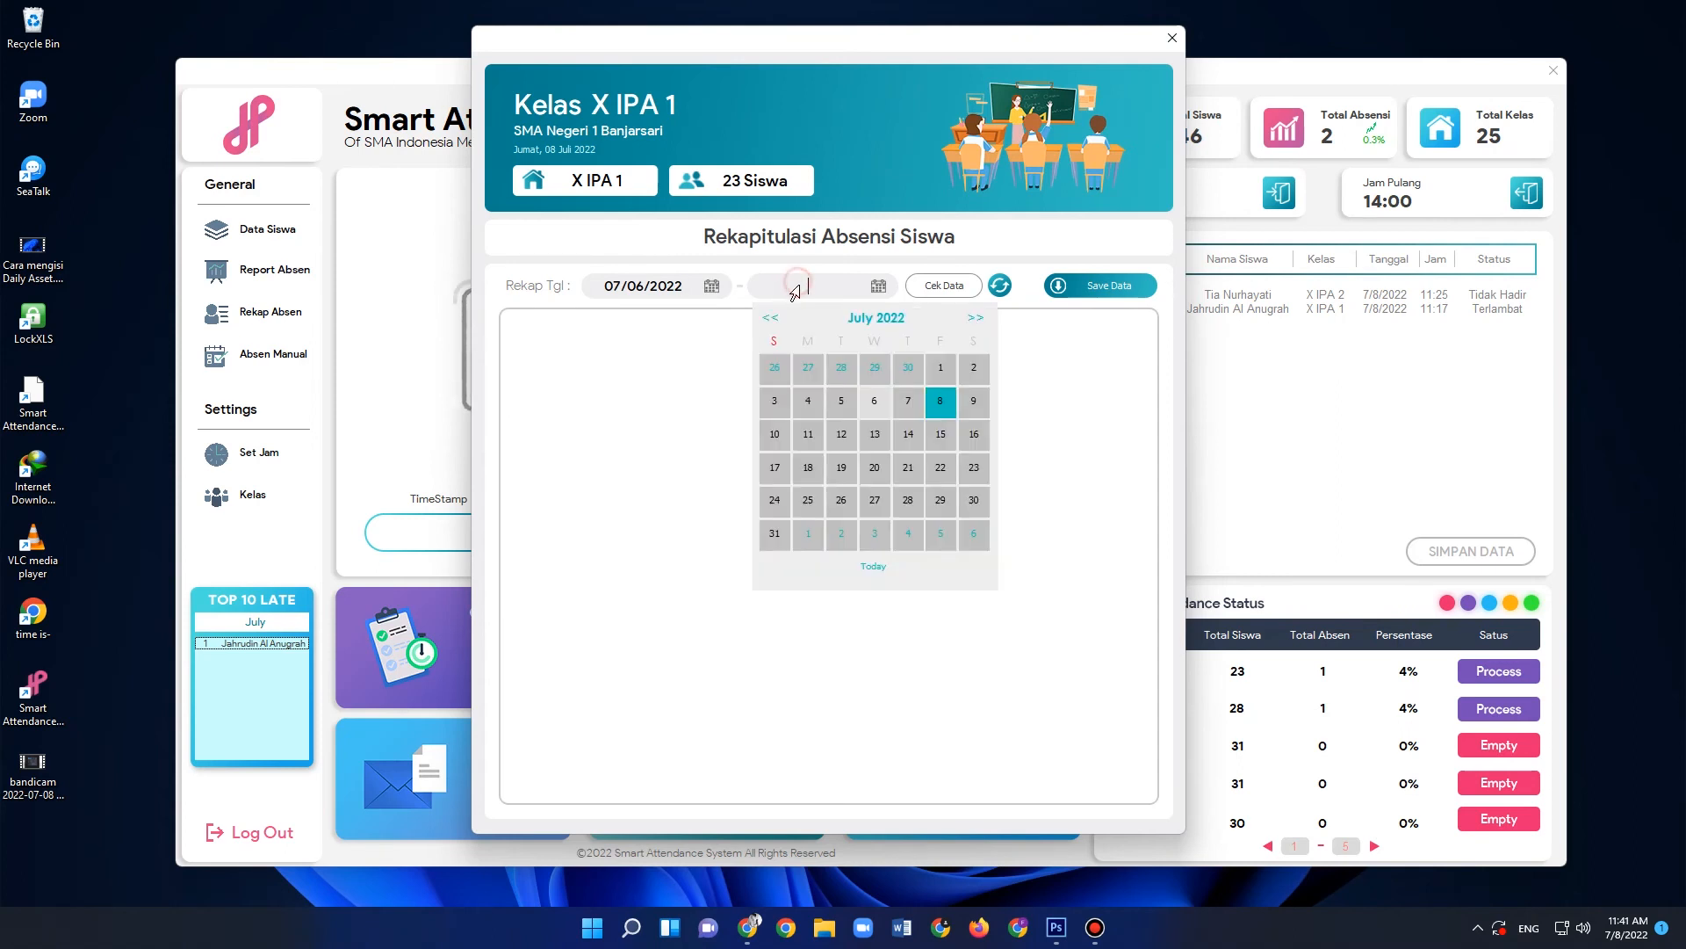
left_click(938, 402)
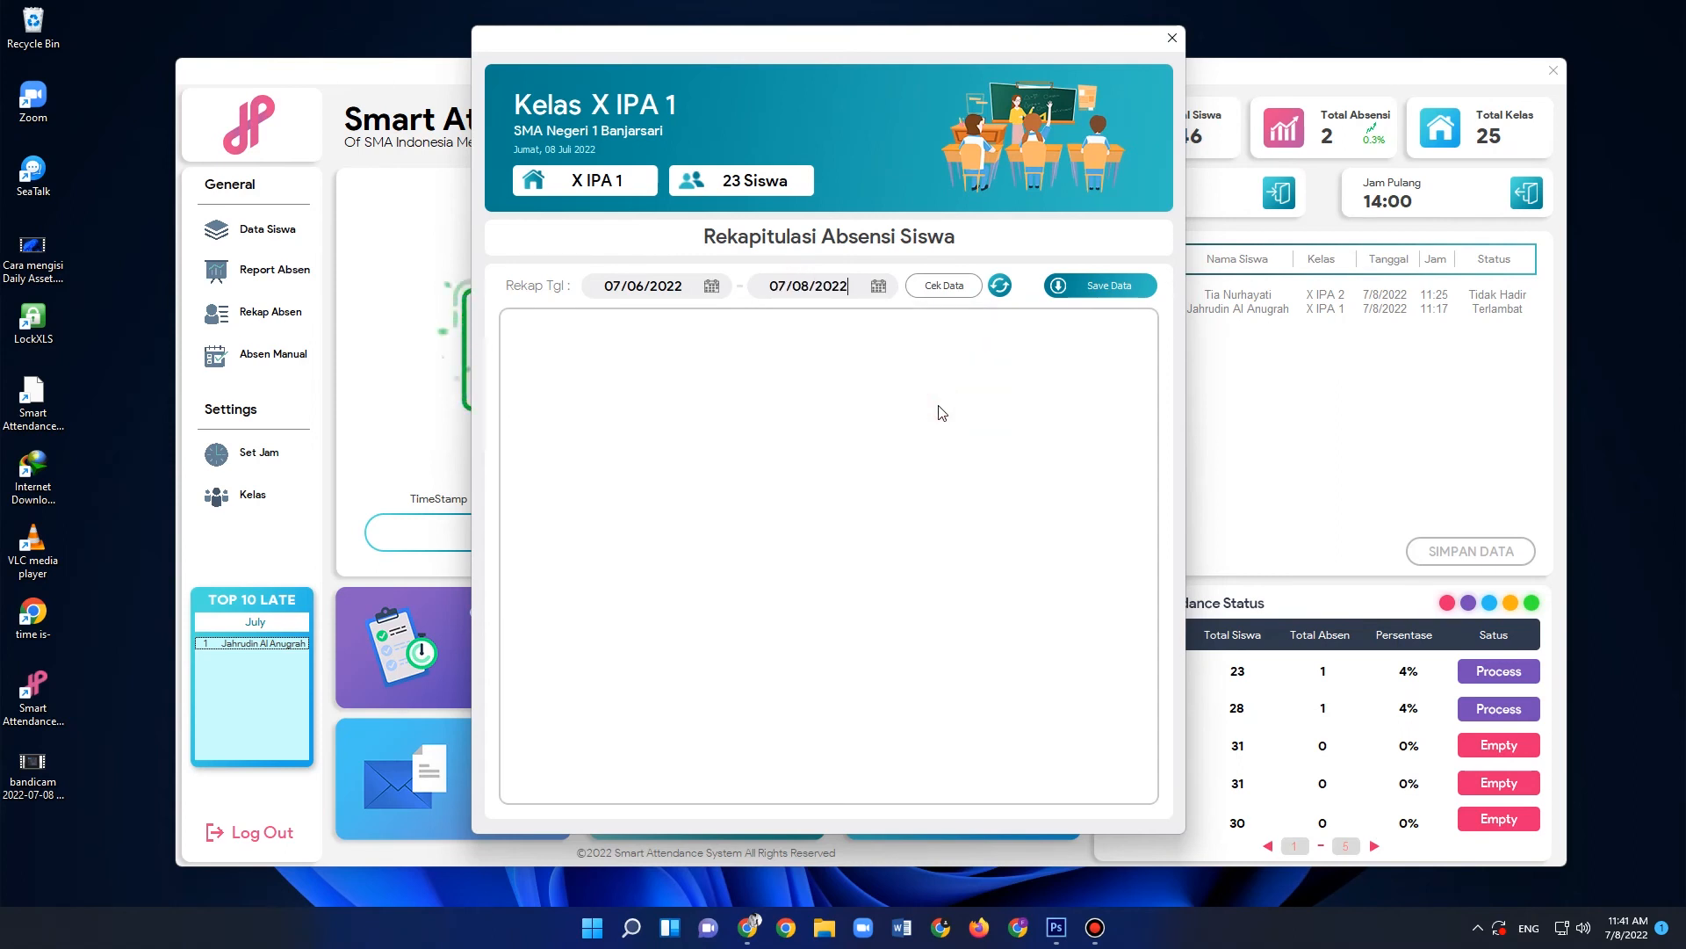
left_click(953, 286)
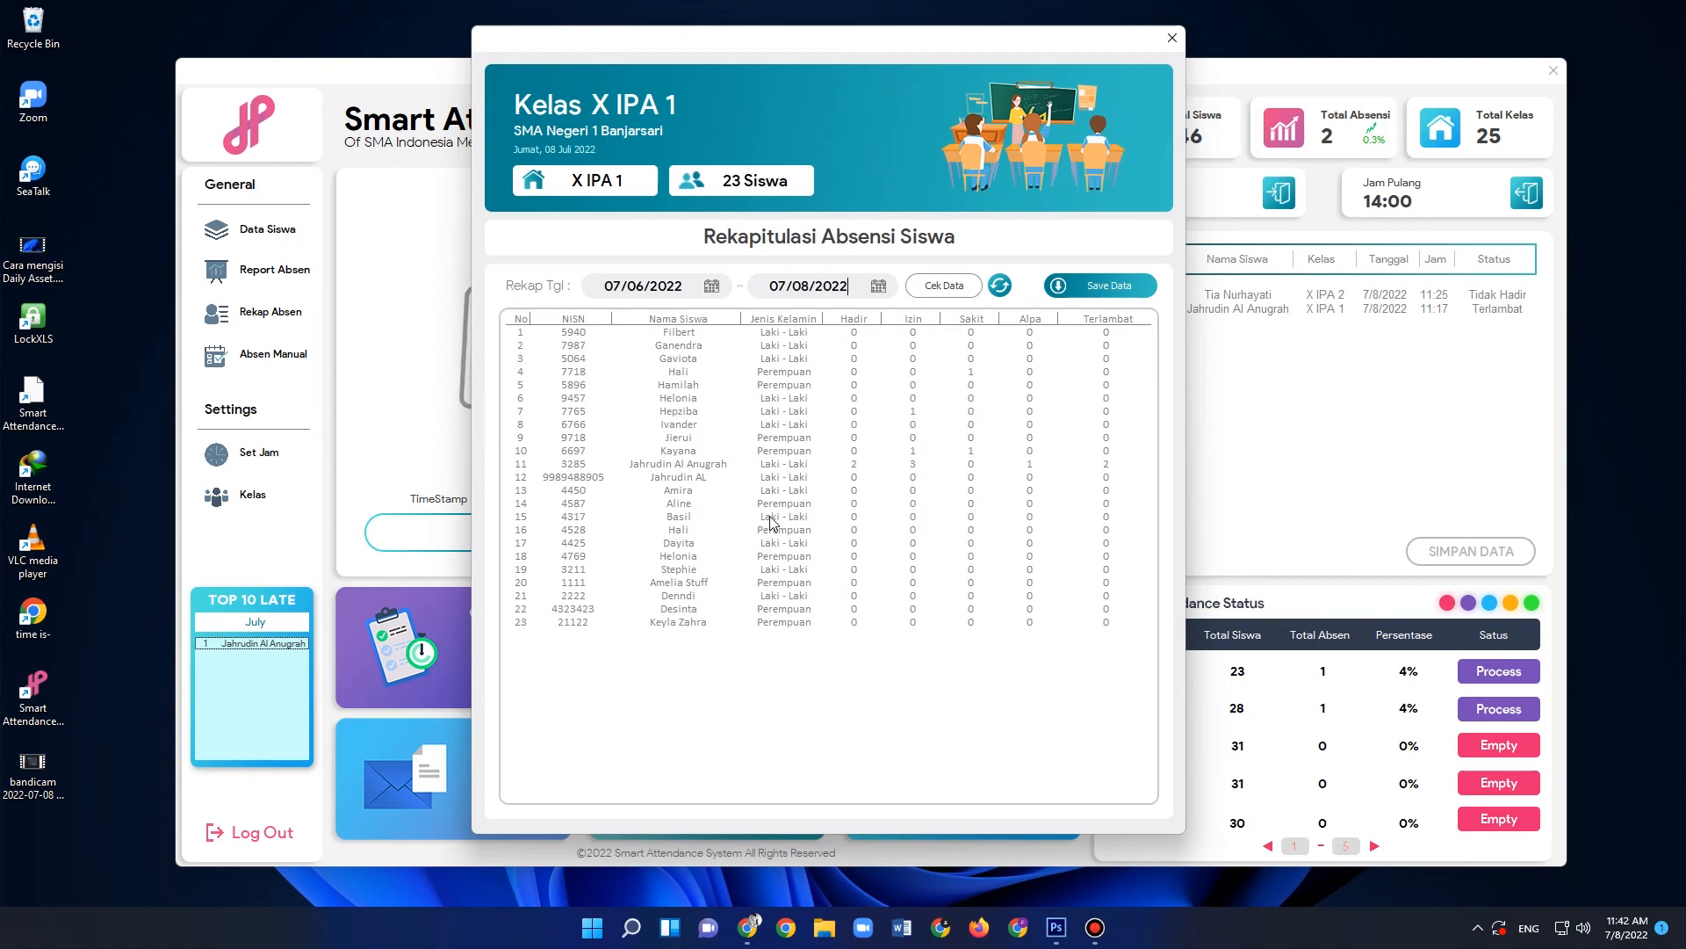
- Save the recap to the Dell folder as the Excel workbook Rekap Absensi Siswa X IPA 1.xlsx
left_click(1105, 293)
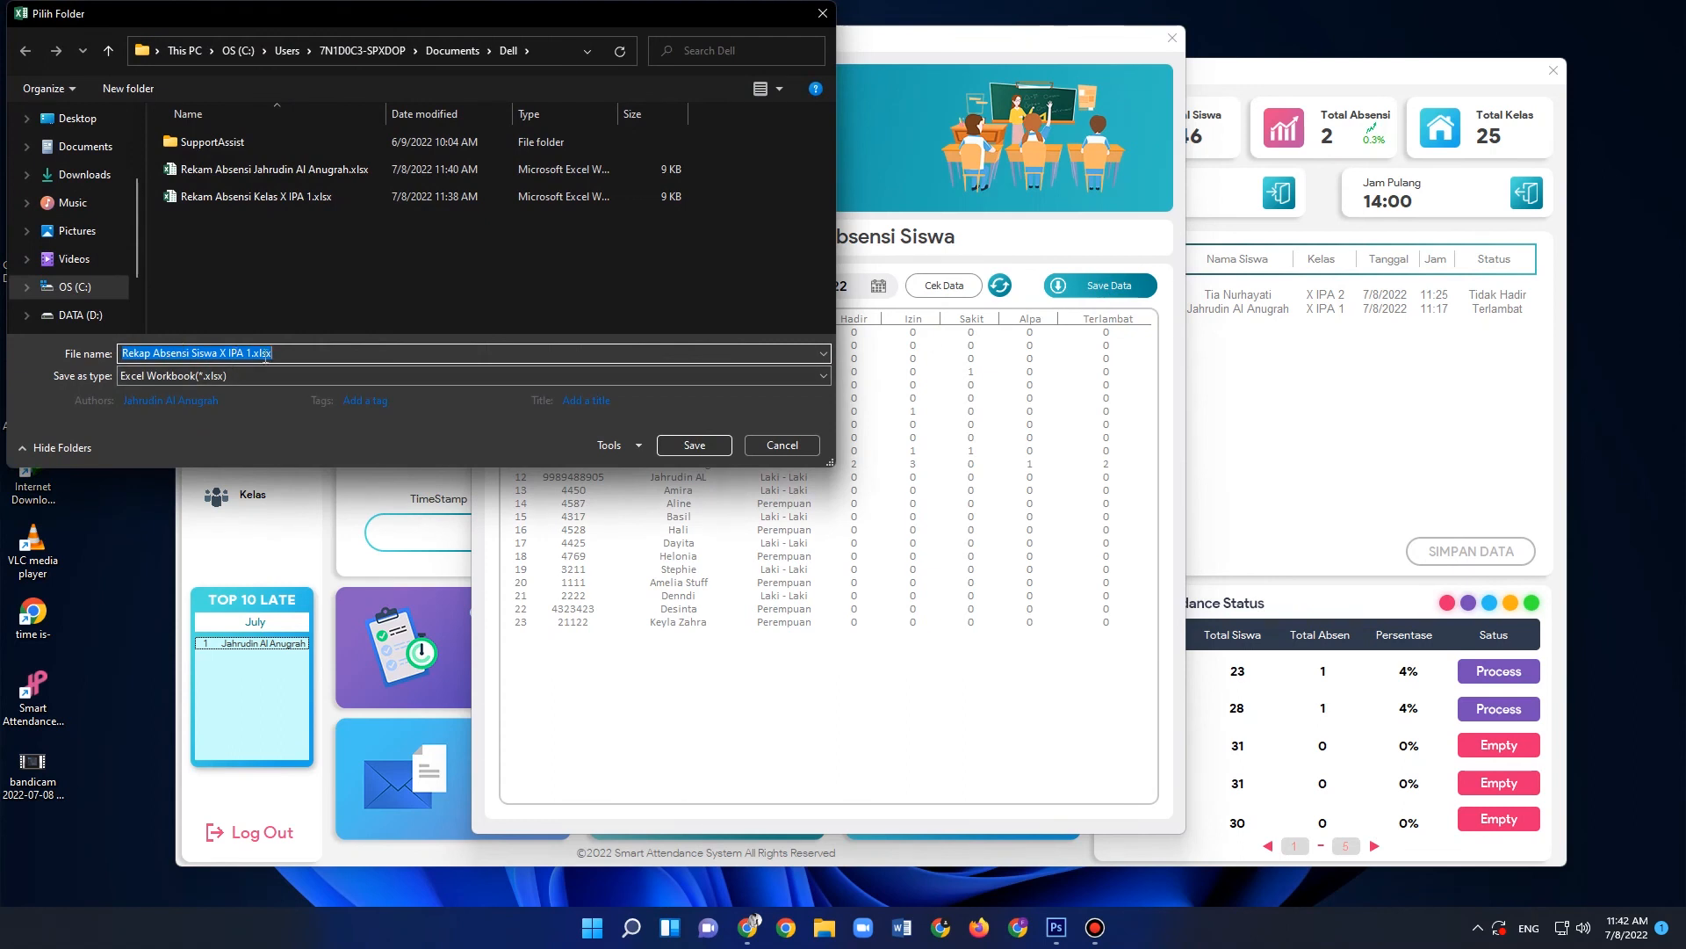
left_click(694, 445)
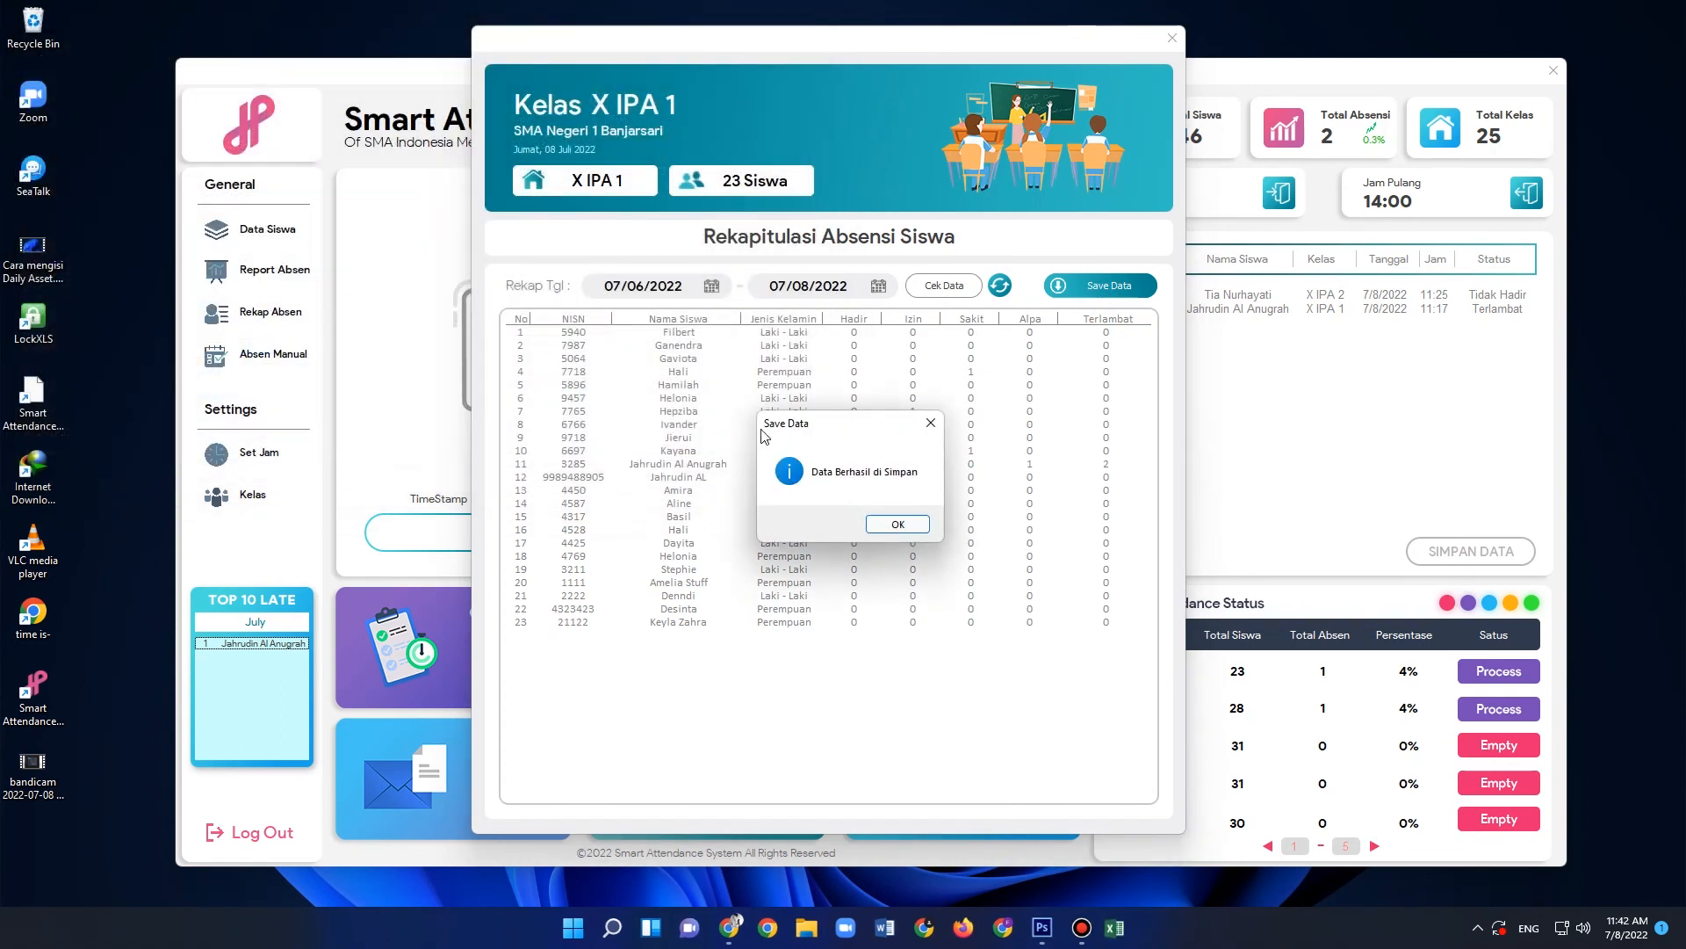
left_click(897, 524)
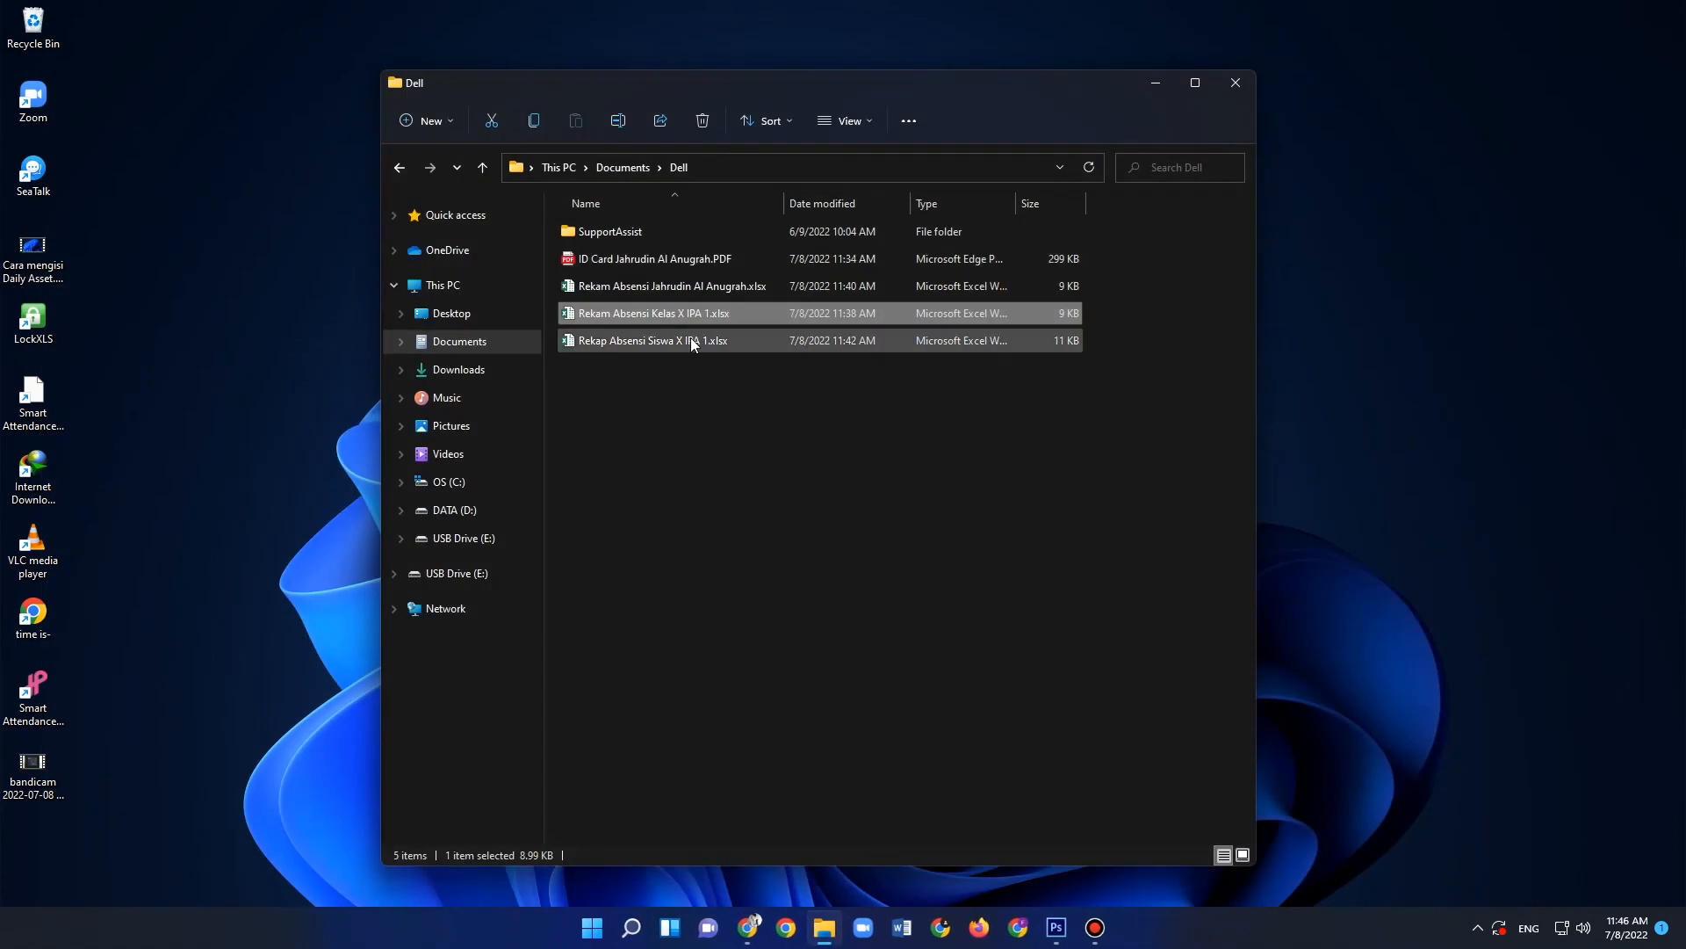
- Open Rekap Absensi Siswa X IPA 1.xlsx from the Dell folder in Excel and examine its class and recap date header
double_click(614, 344)
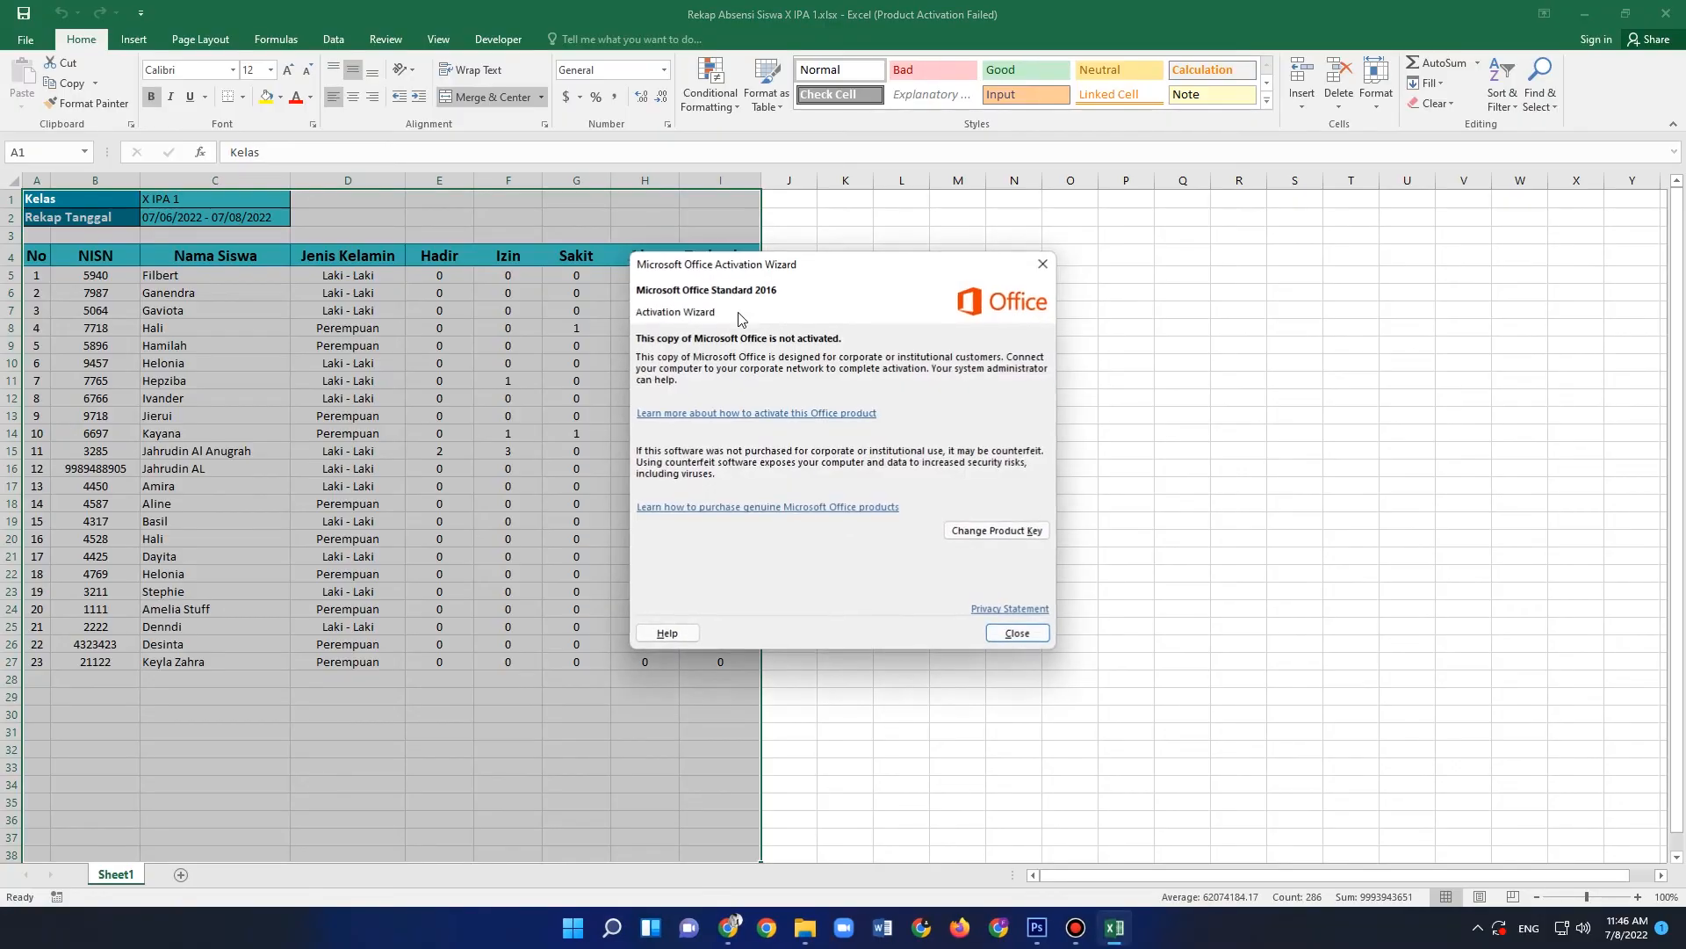
left_click(1048, 264)
left_click(672, 695)
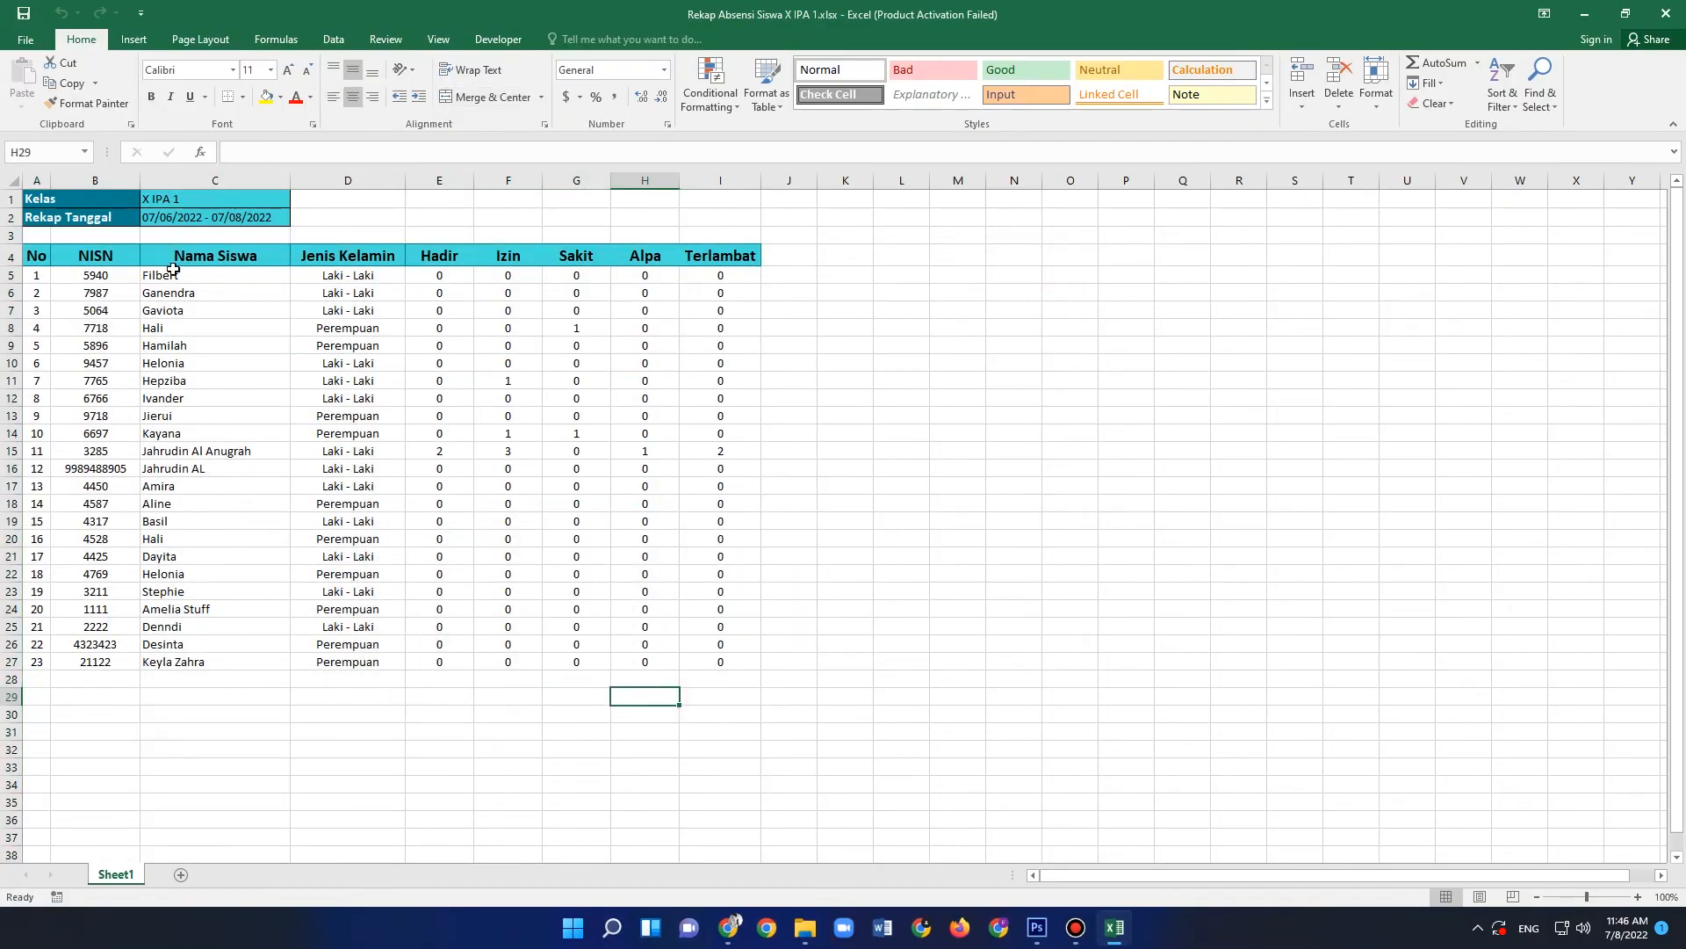
left_click(89, 204)
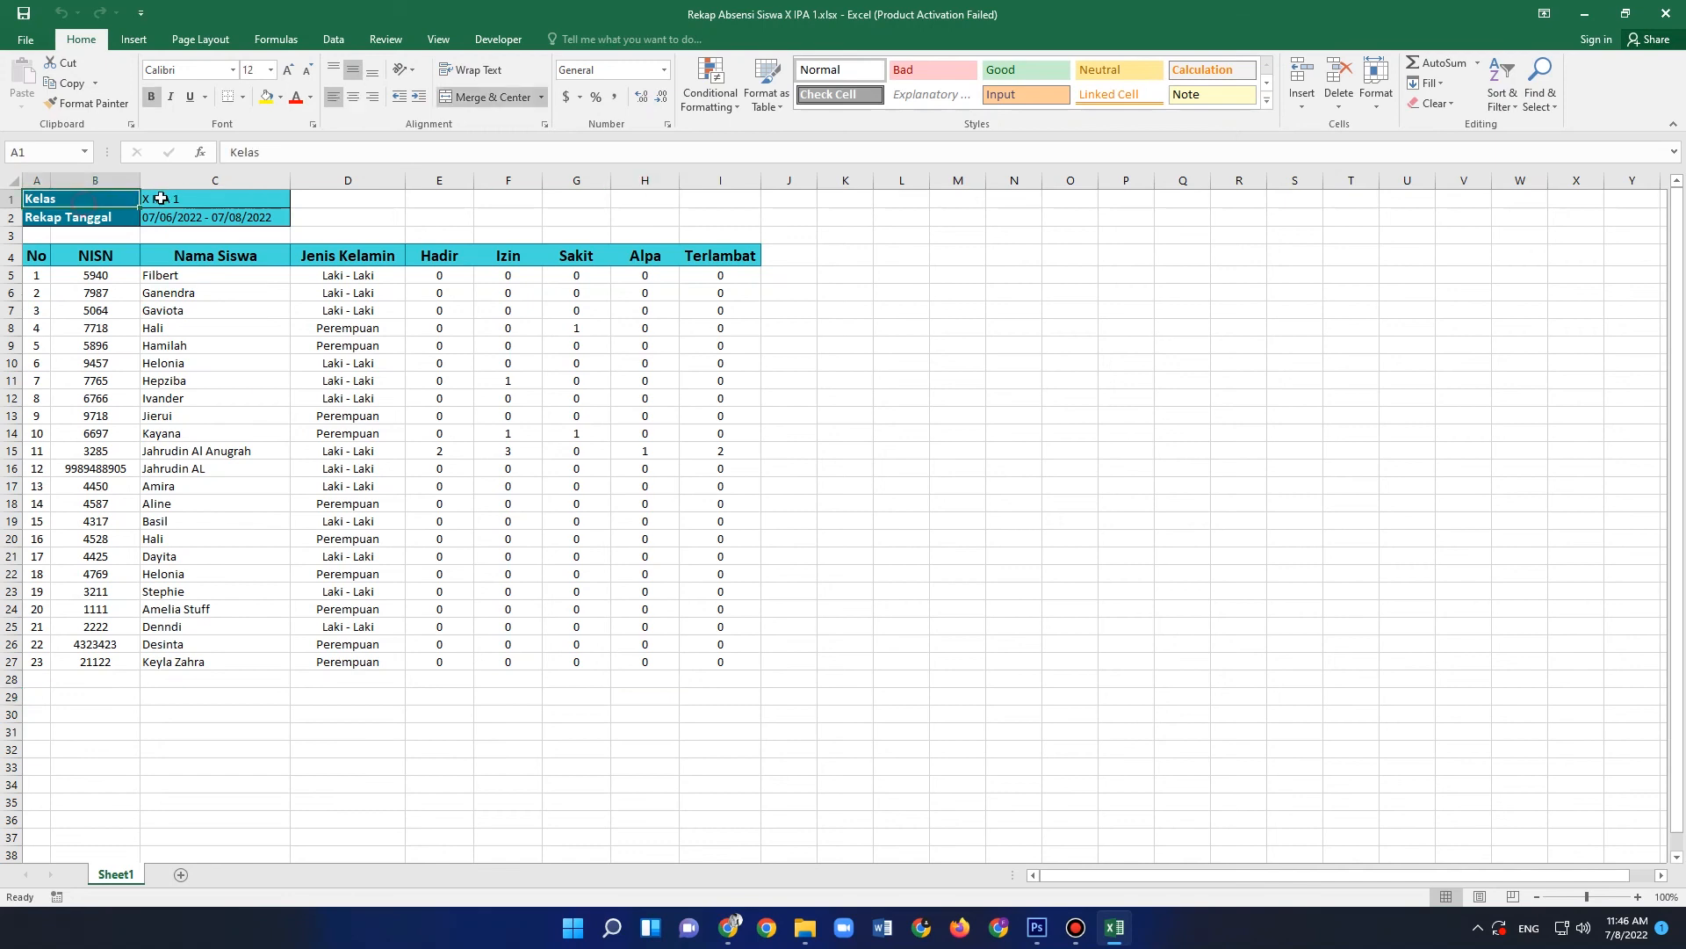
left_click_drag(167, 198, 219, 217)
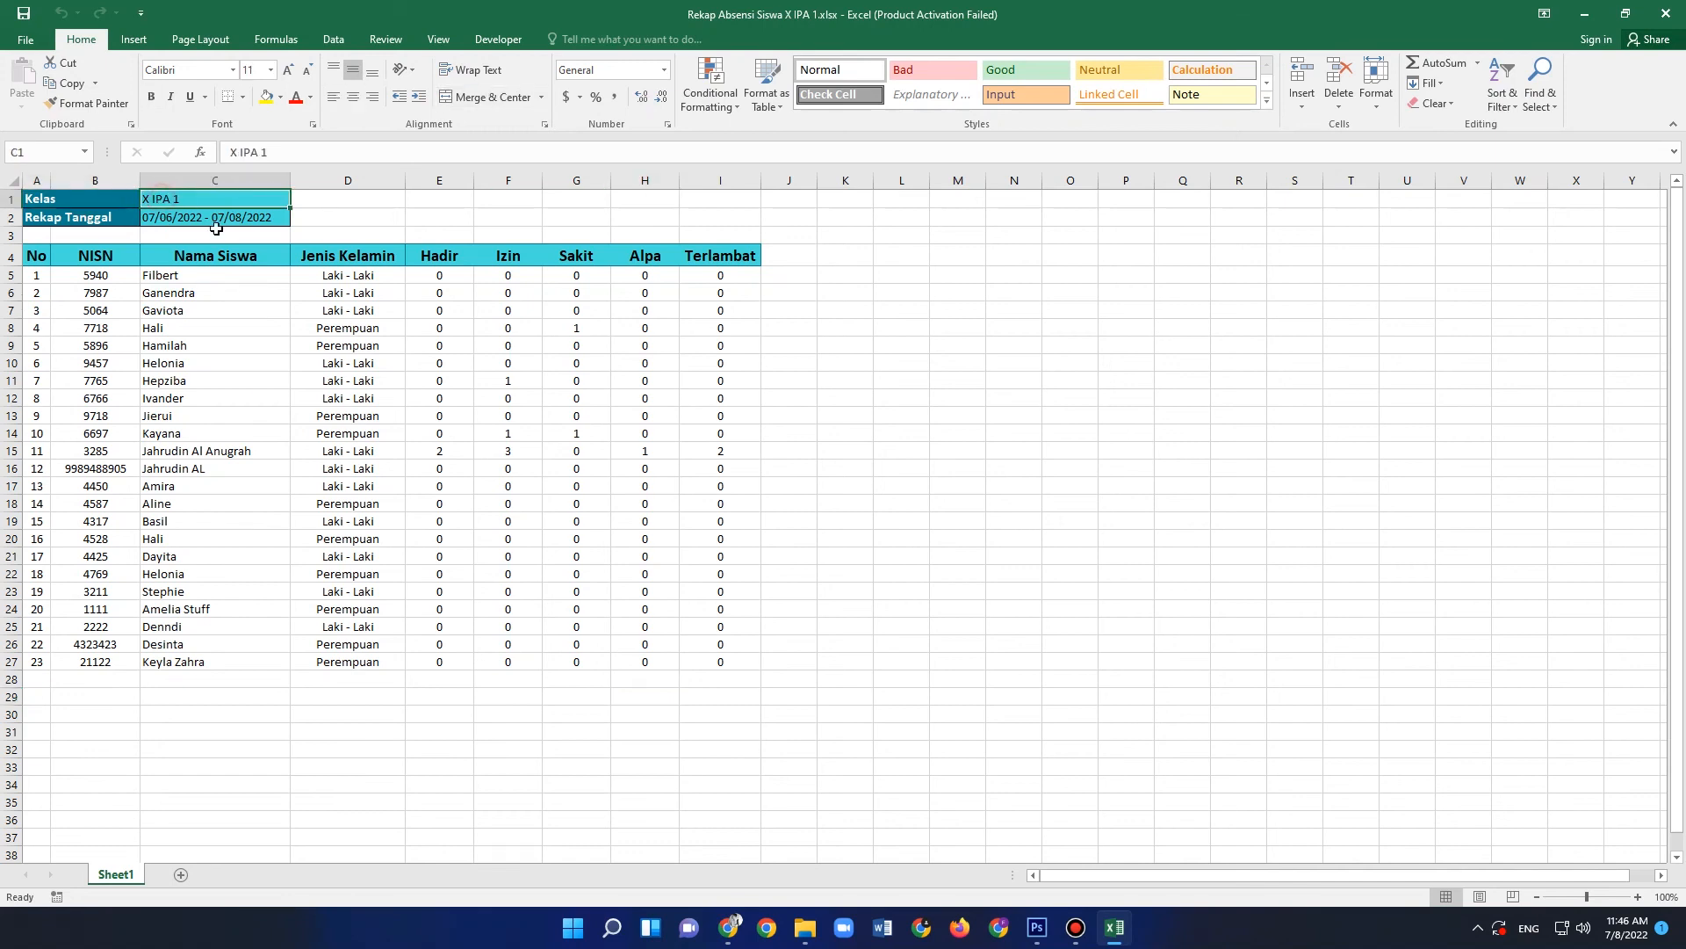
left_click(83, 220)
left_click(165, 220)
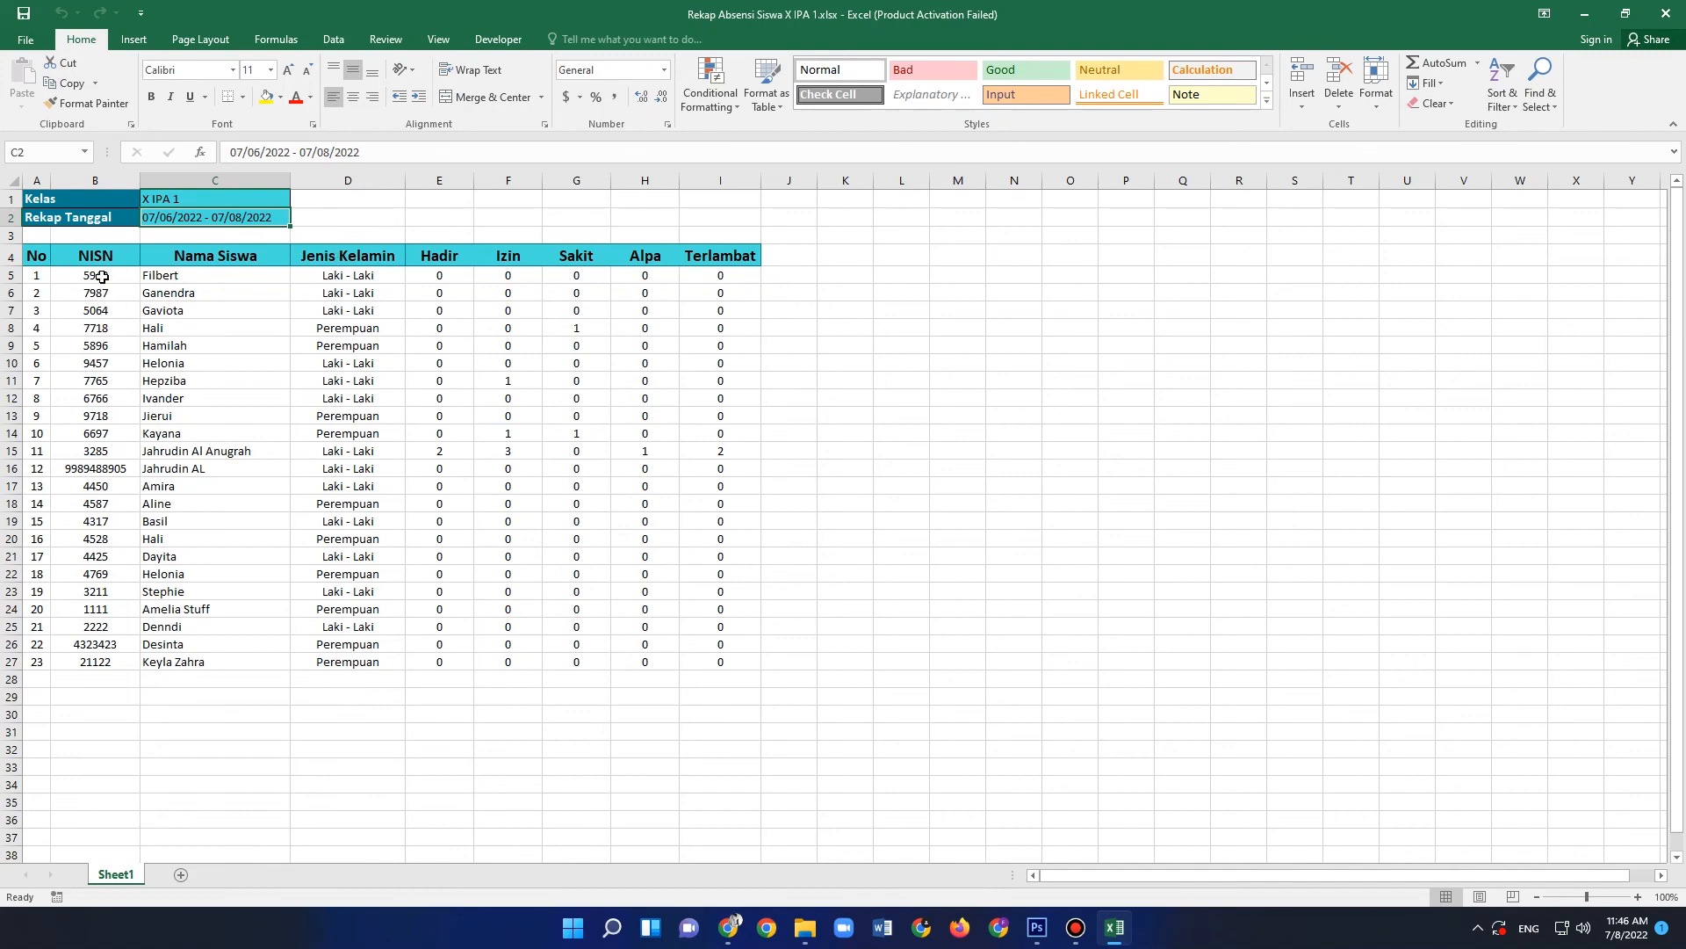
- Examine the NISN, student name, gender and attendance count columns of the exported recap, including the counts in row 15
left_click_drag(101, 277, 96, 626)
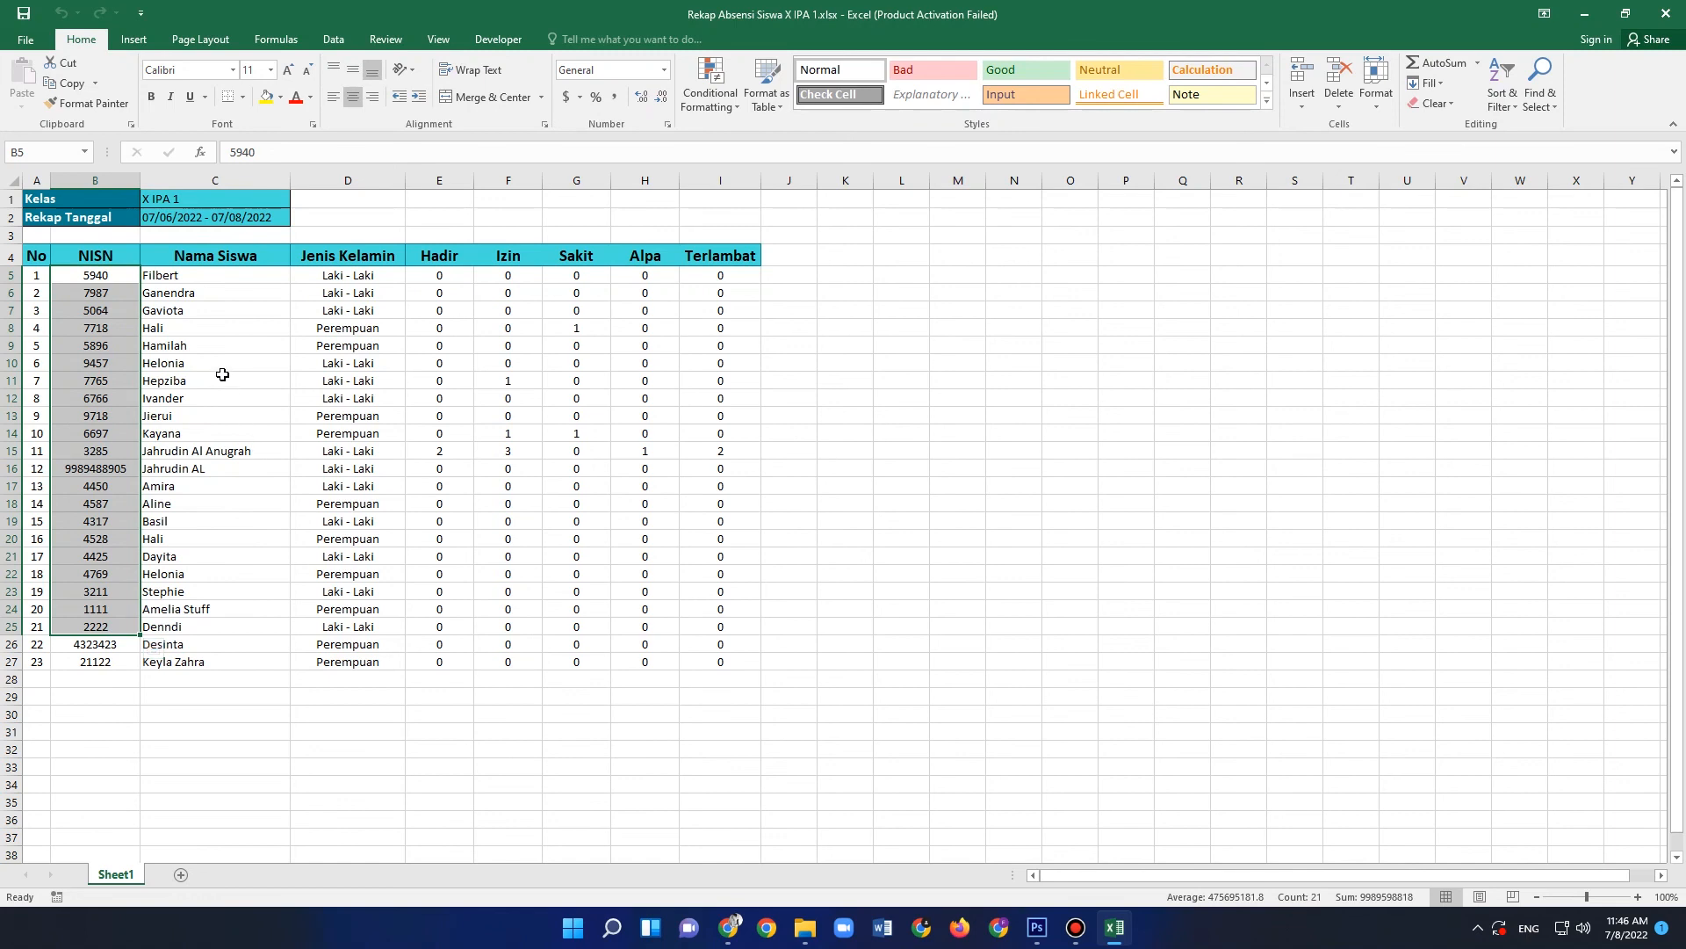
left_click(222, 314)
left_click_drag(226, 277, 219, 557)
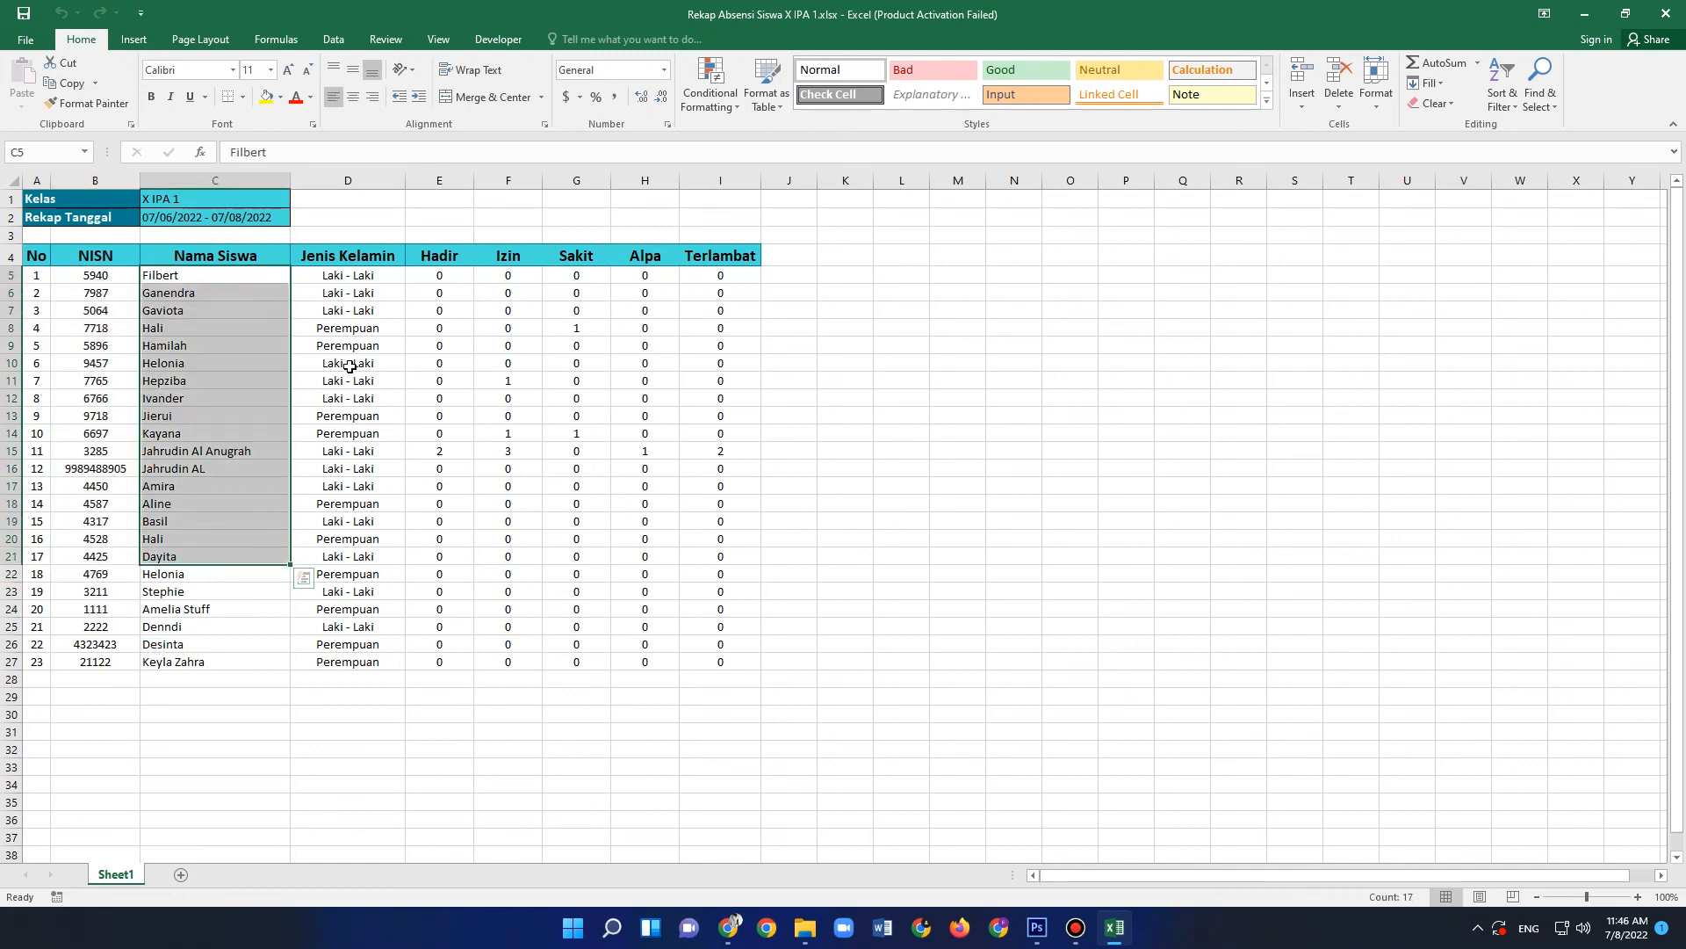
left_click_drag(370, 296, 448, 287)
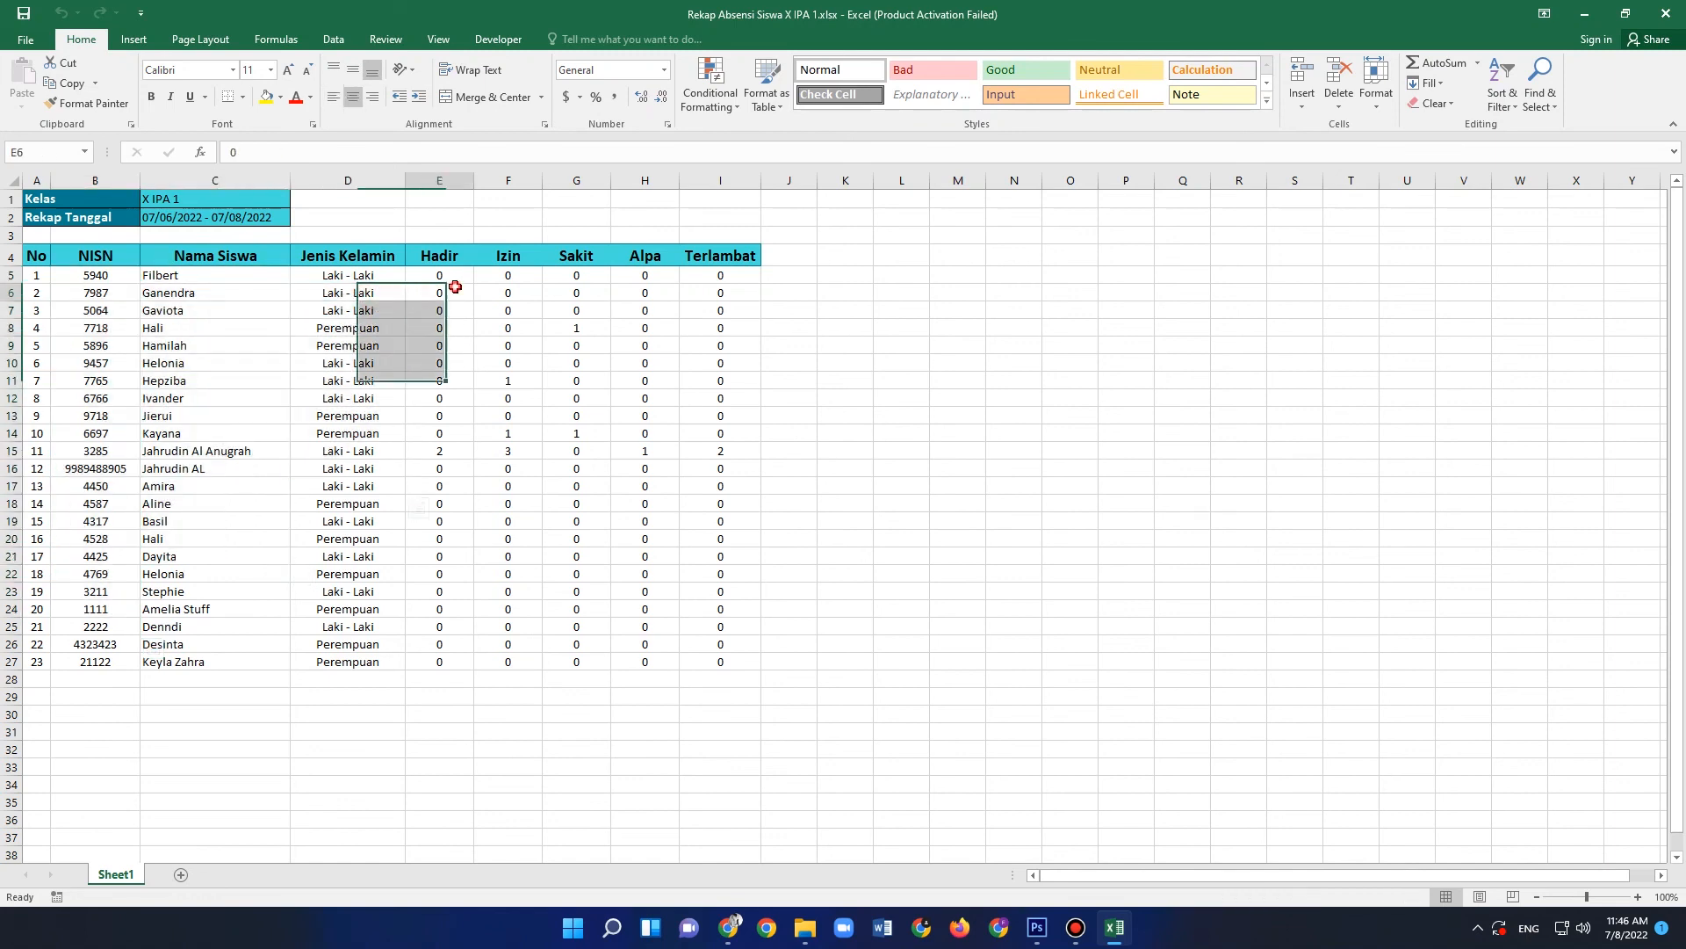
left_click(444, 293)
left_click(440, 452)
left_click(522, 450)
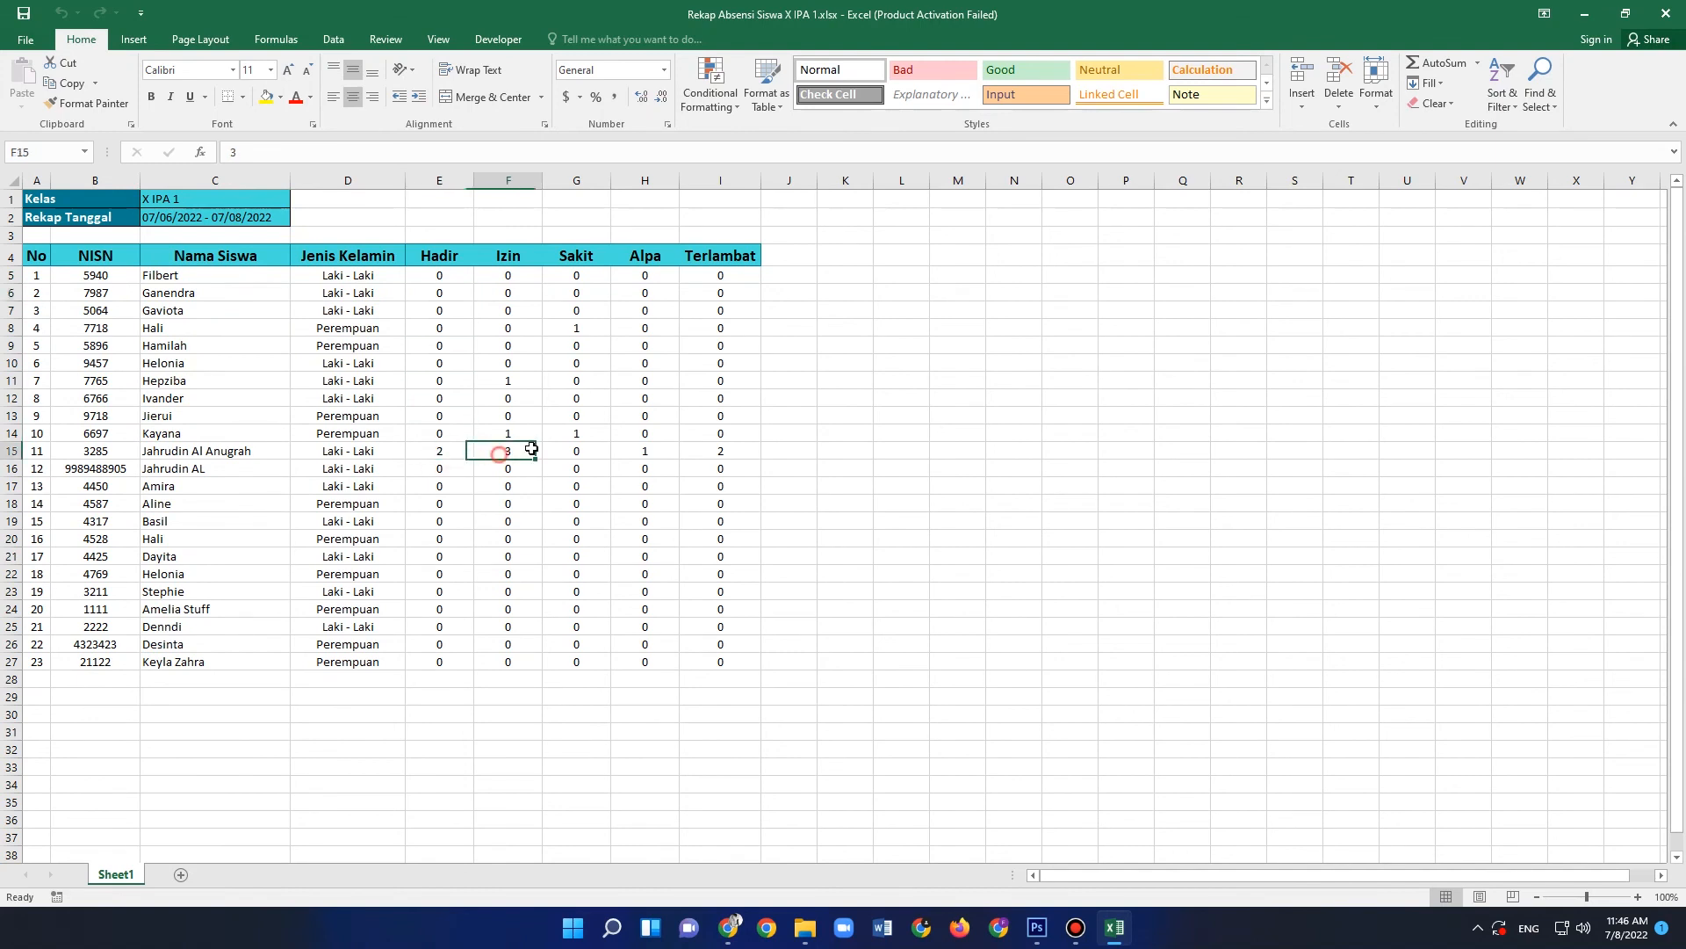
left_click(631, 450)
left_click(716, 452)
left_click(716, 398)
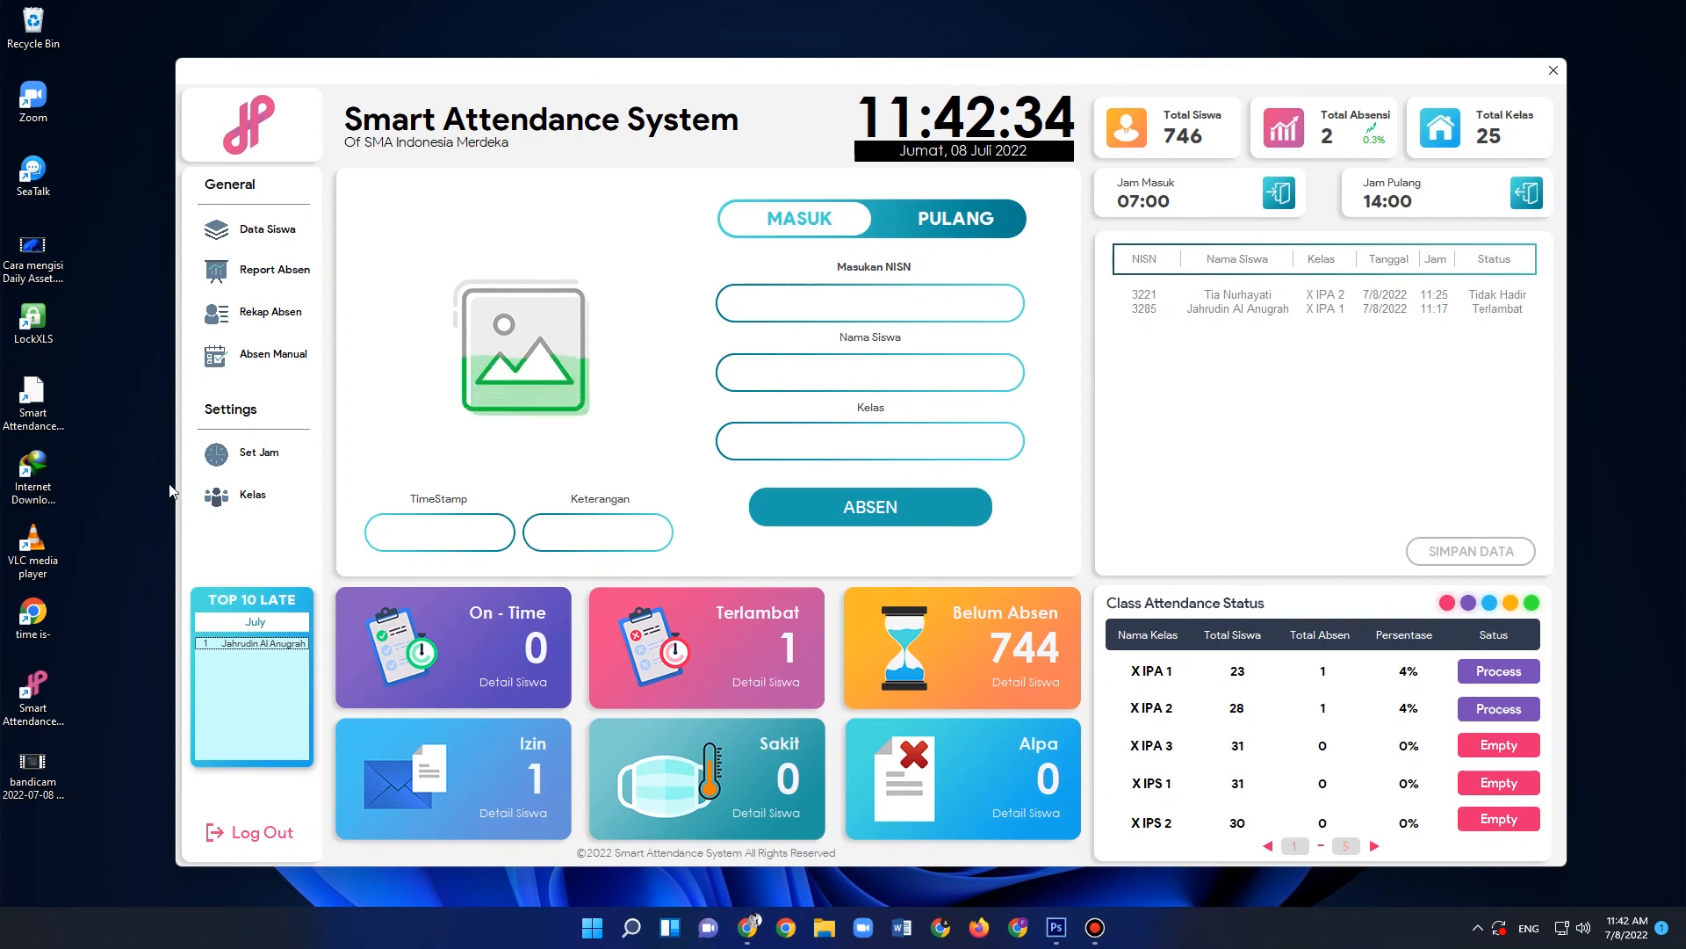
- Return to the Smart Attendance System and set the entry time (Jam Masuk) to 07:15
left_click(247, 461)
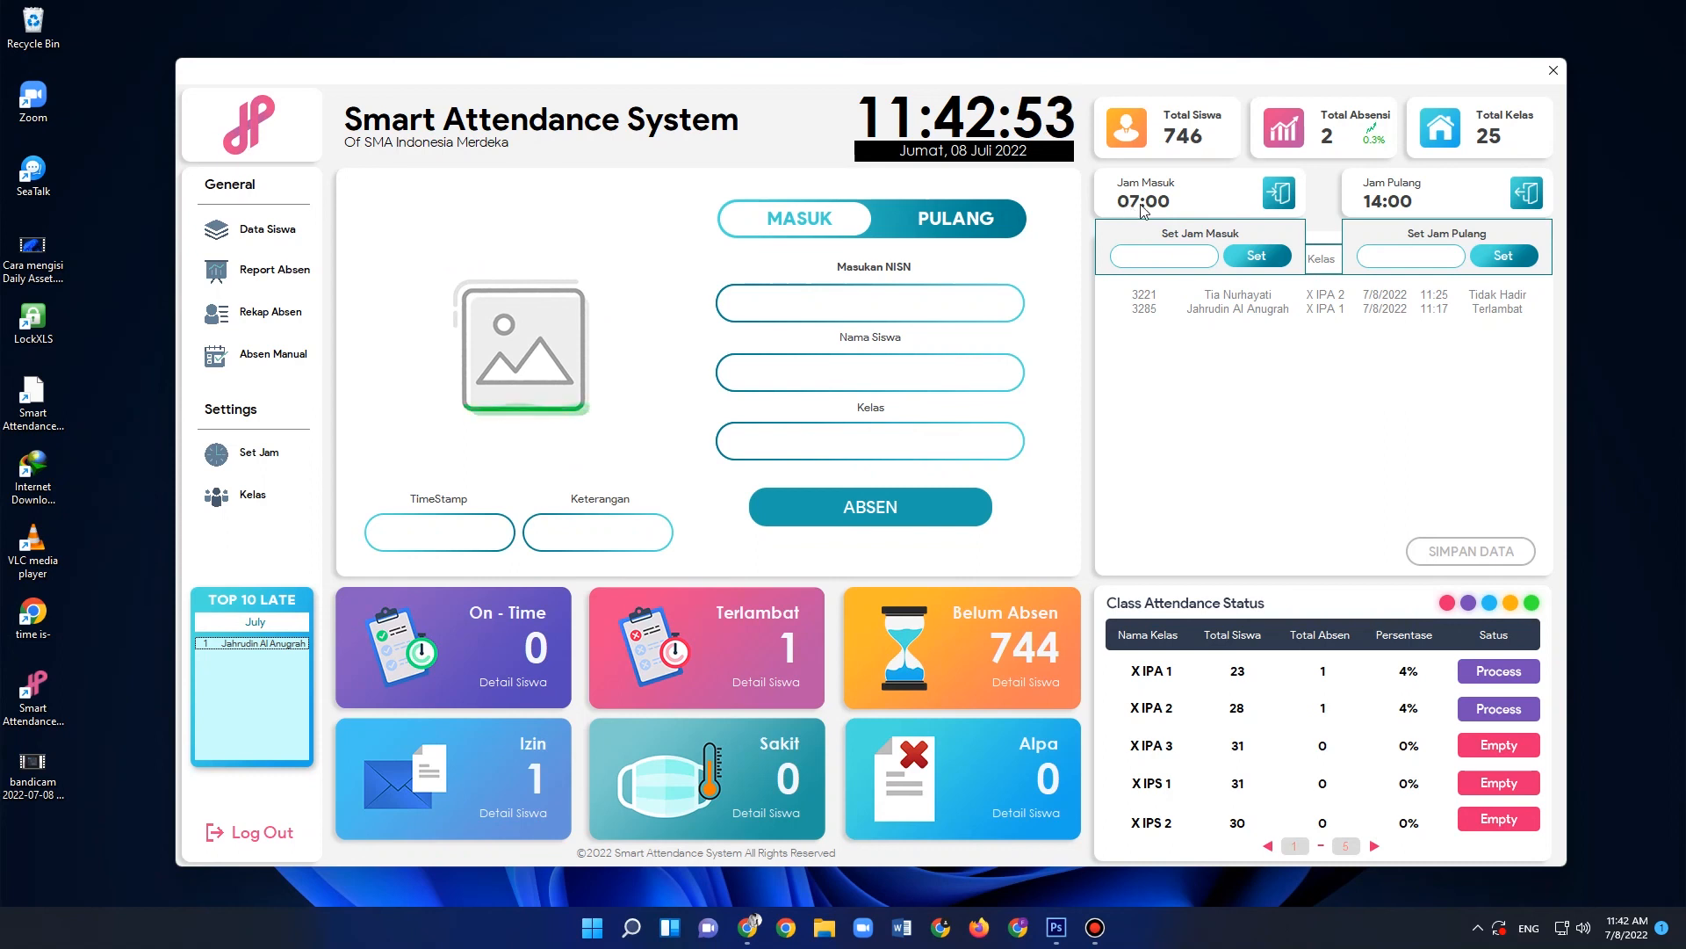
left_click(1172, 255)
type("07")
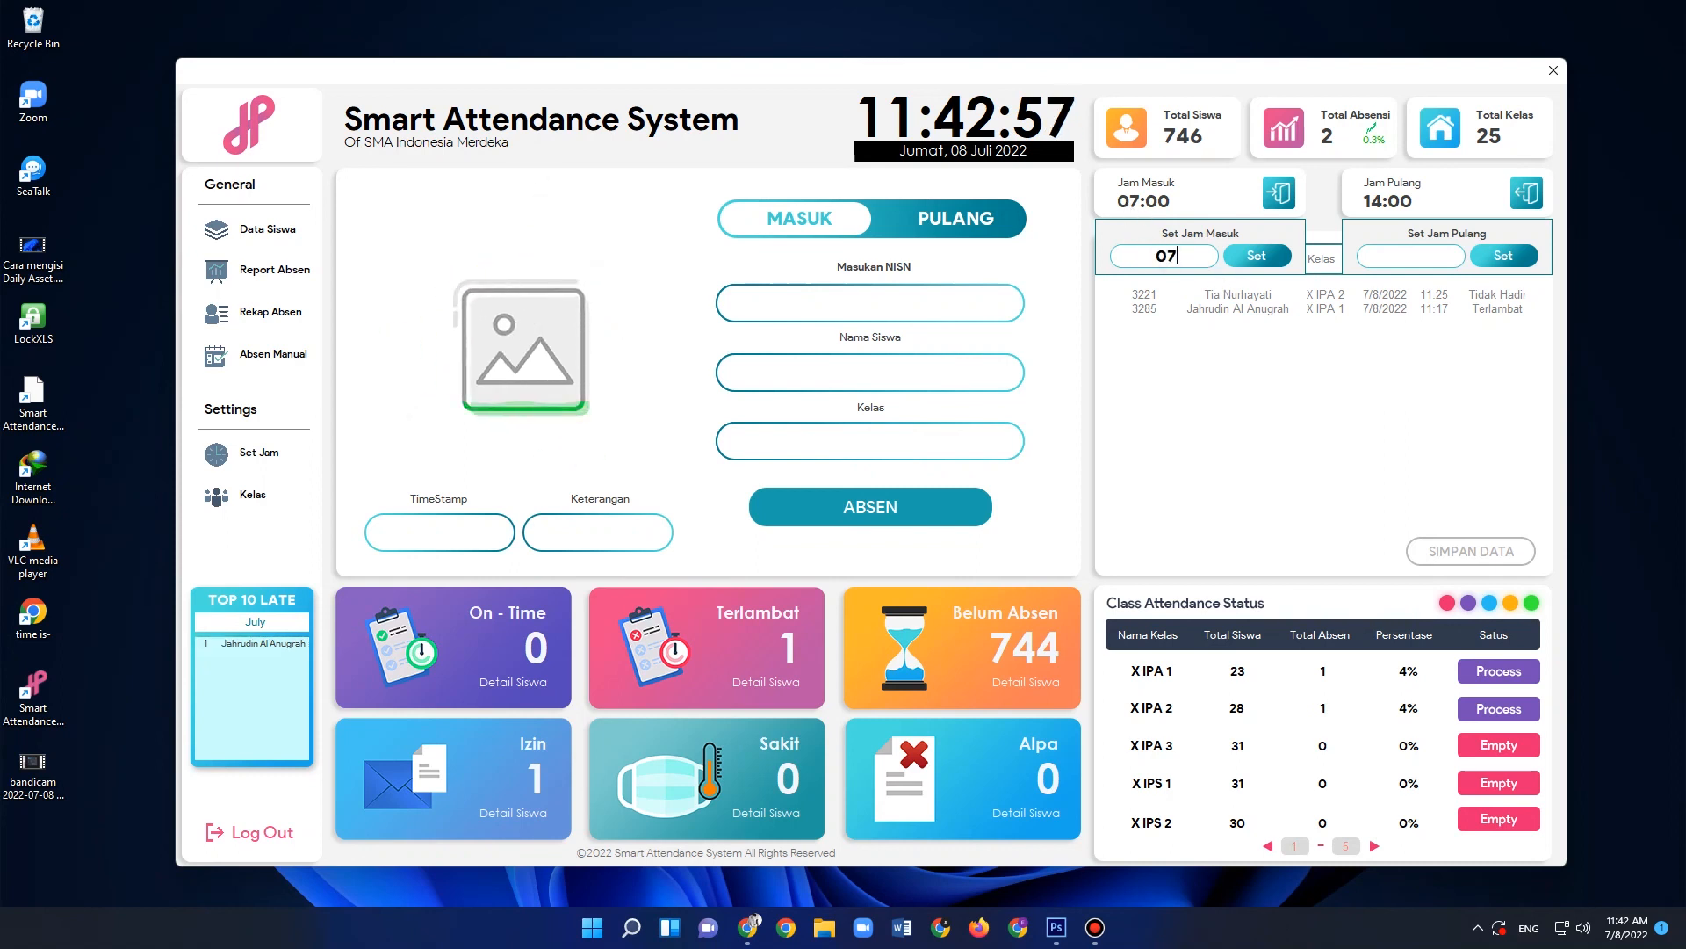
type(":16")
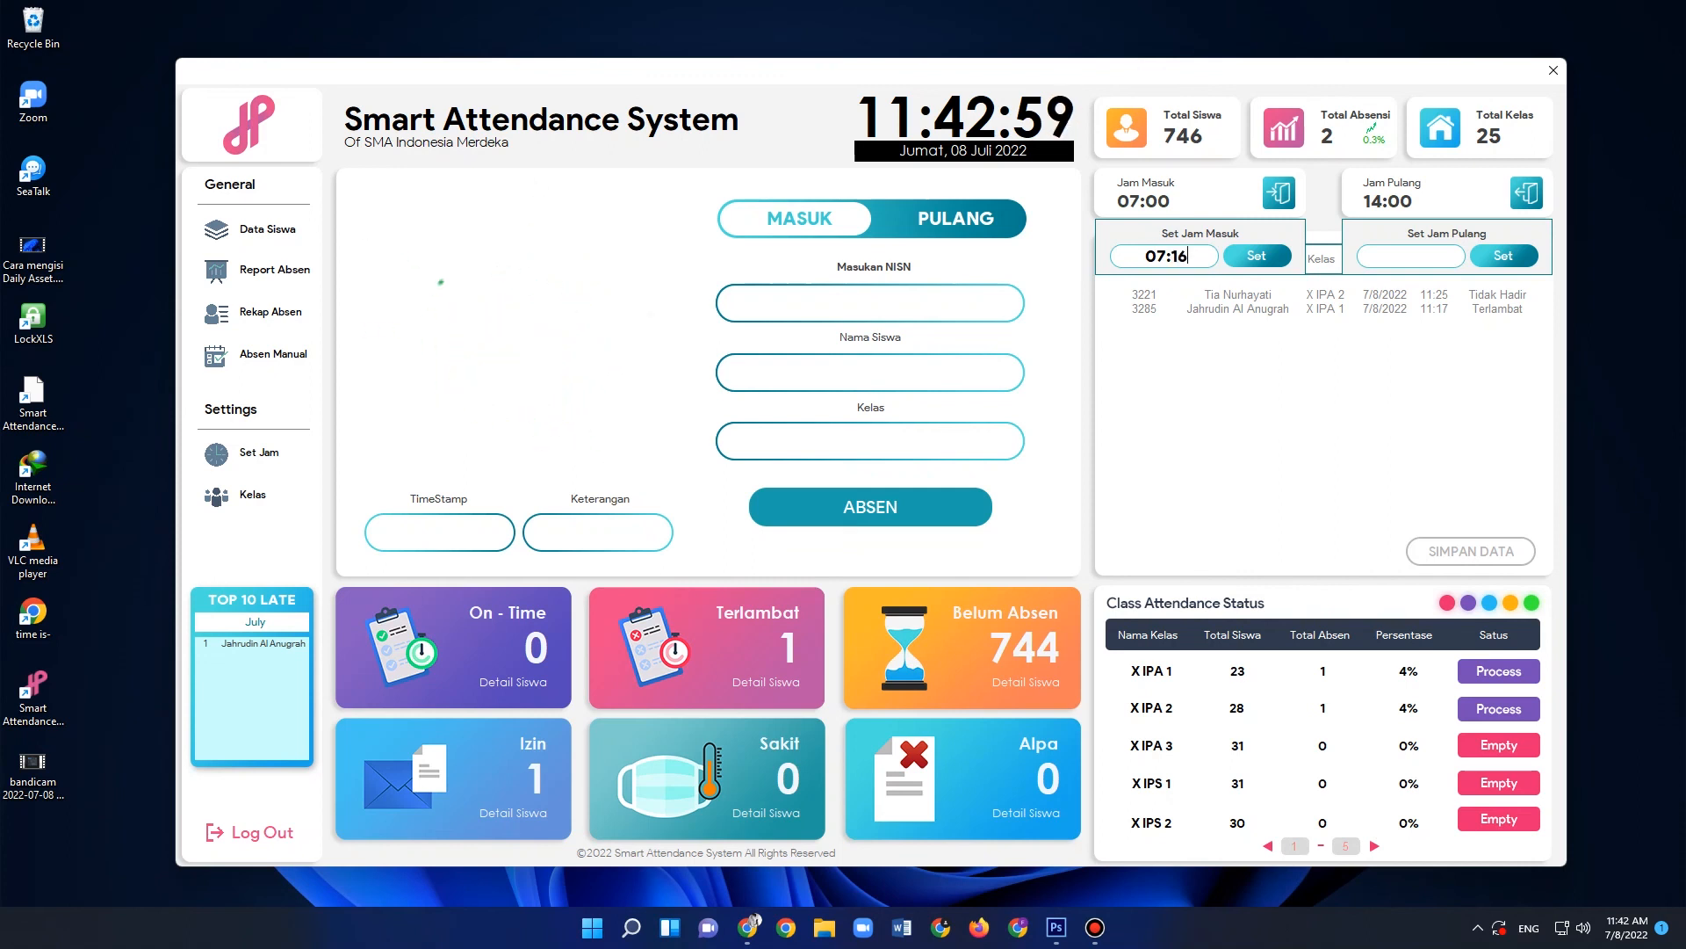
key("BackSpace")
type("5")
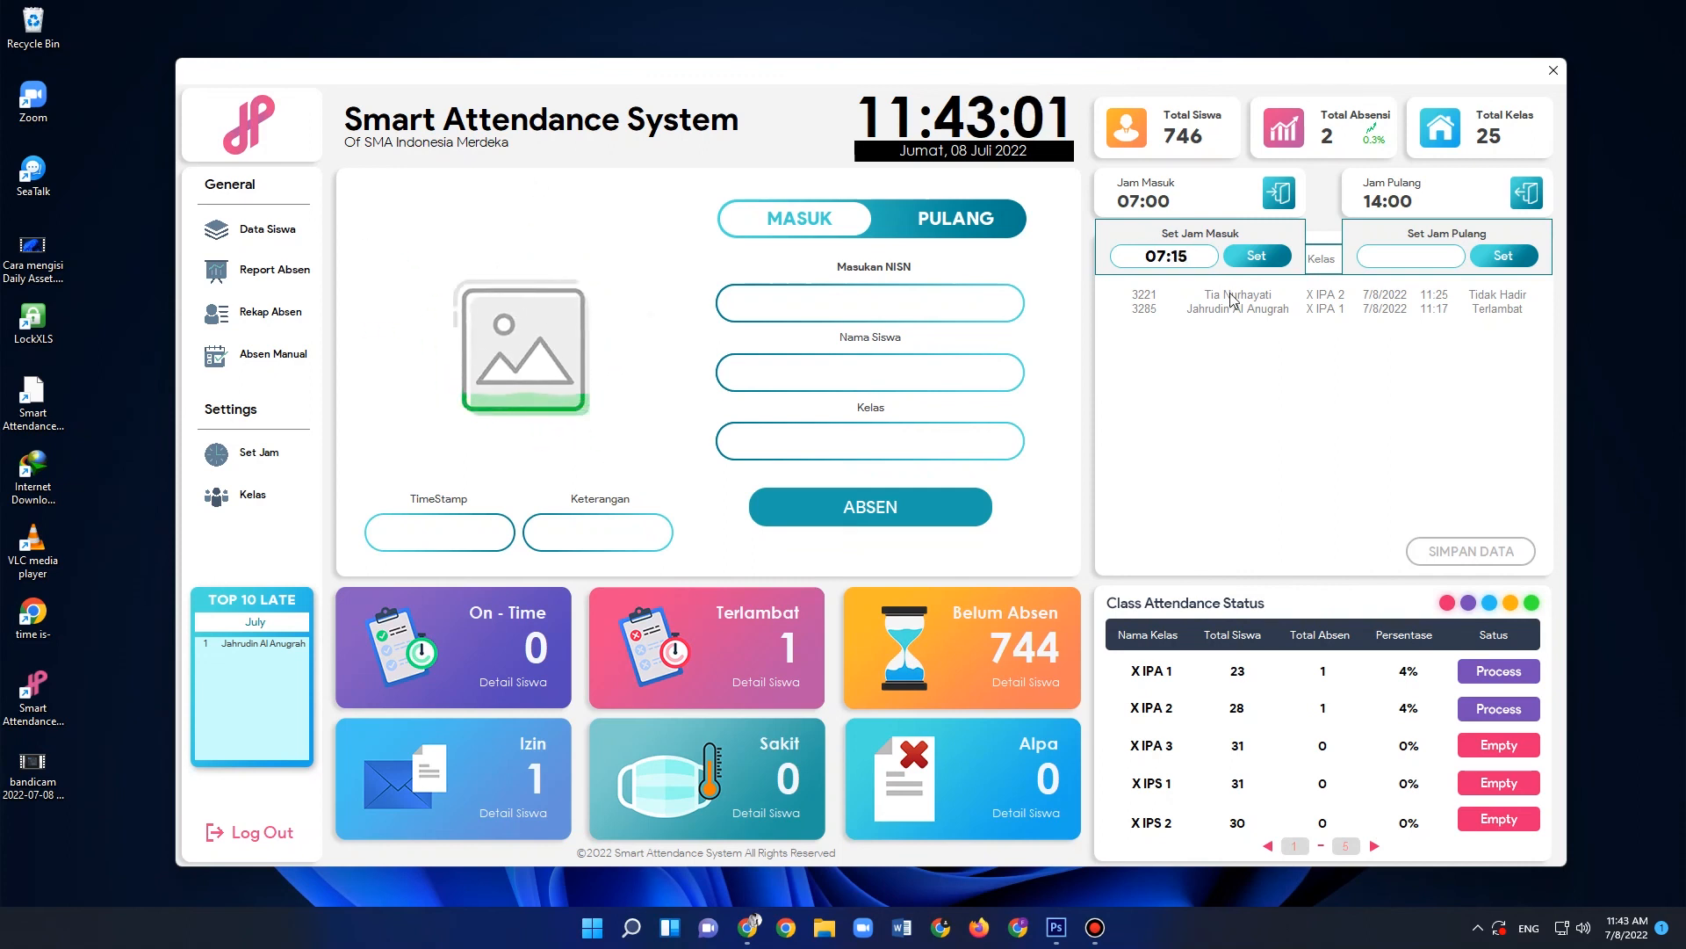
left_click(1257, 255)
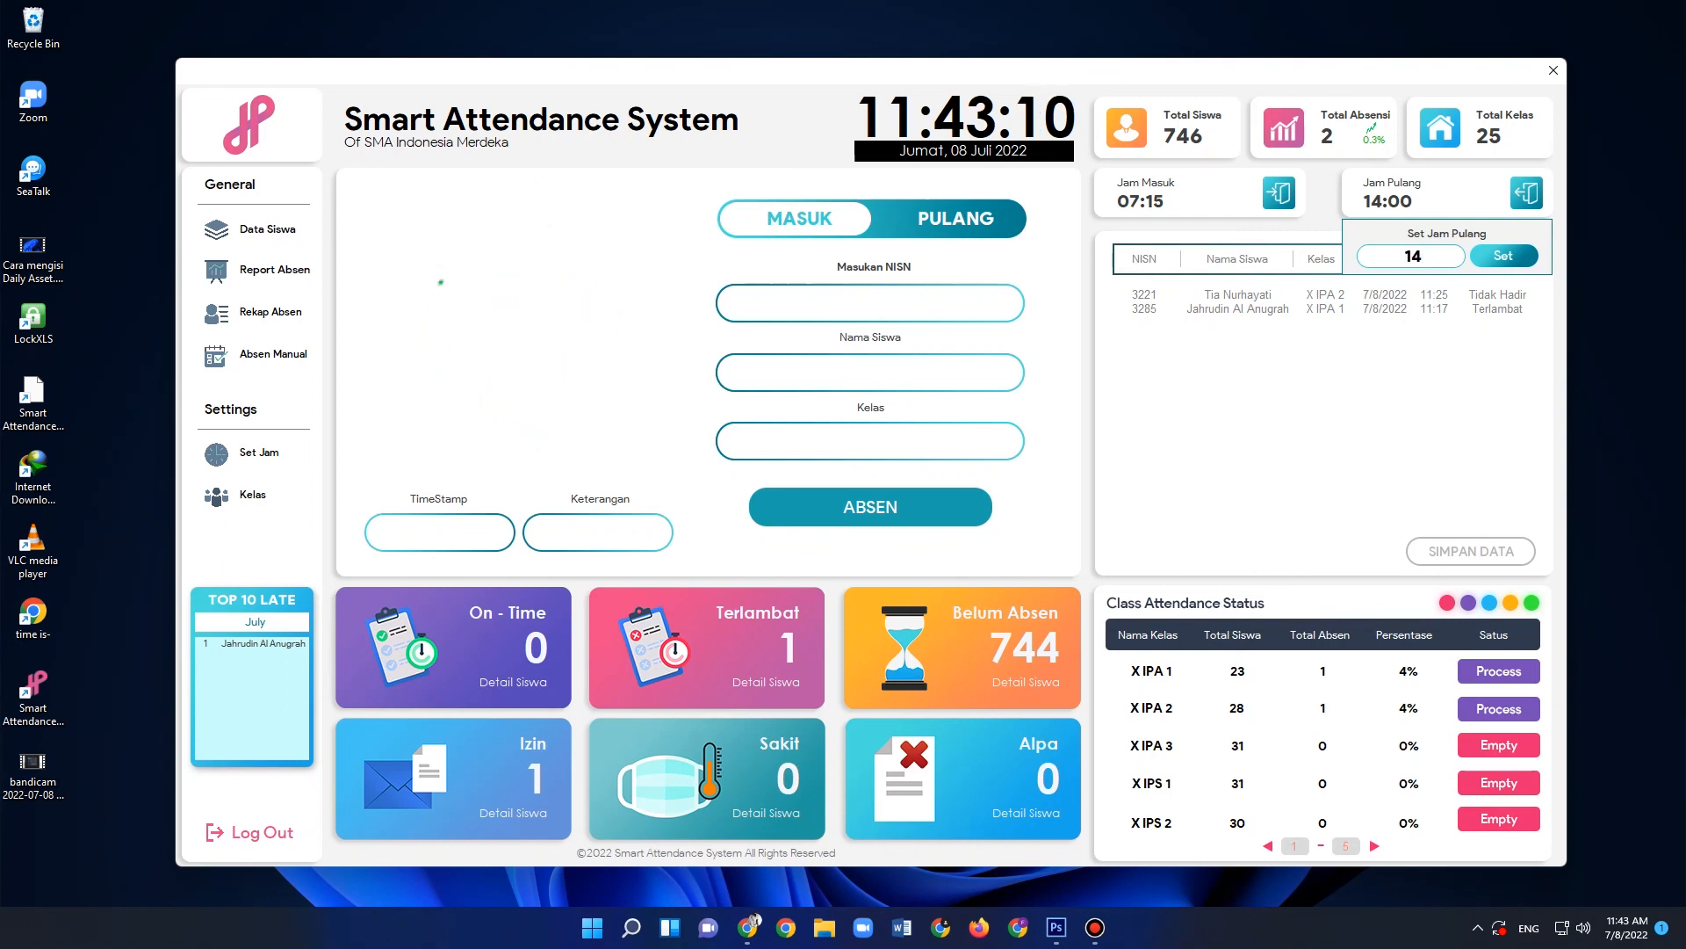
- Set the dismissal time (Jam Pulang) to 14:15
type(":15")
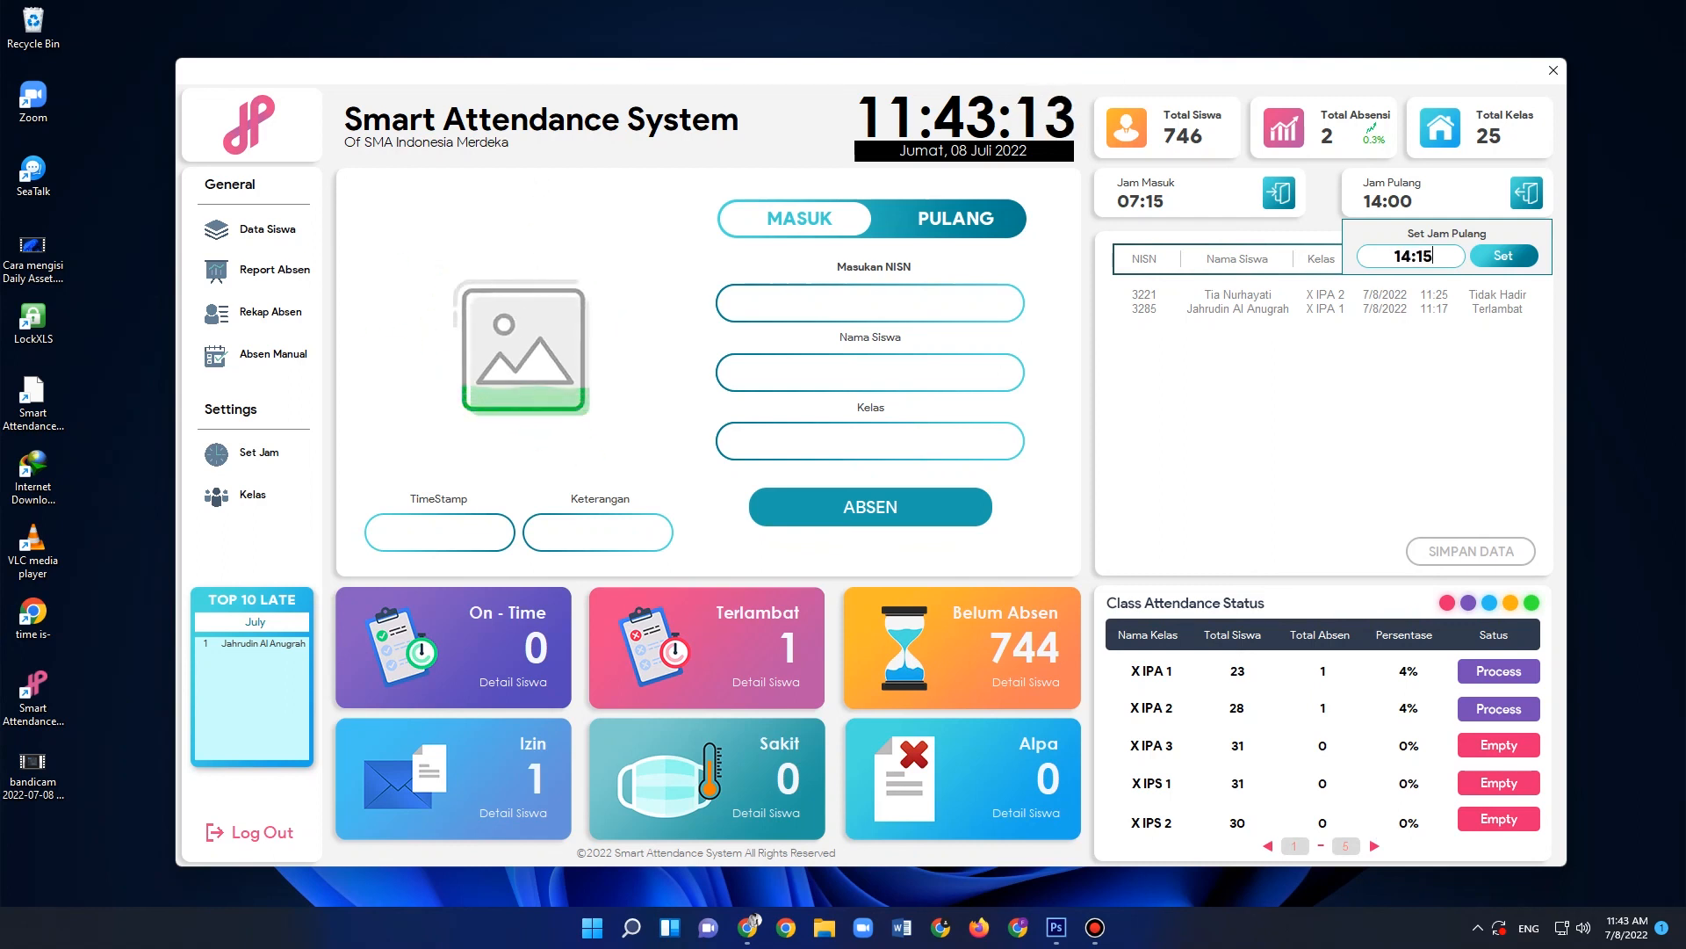
left_click(1503, 256)
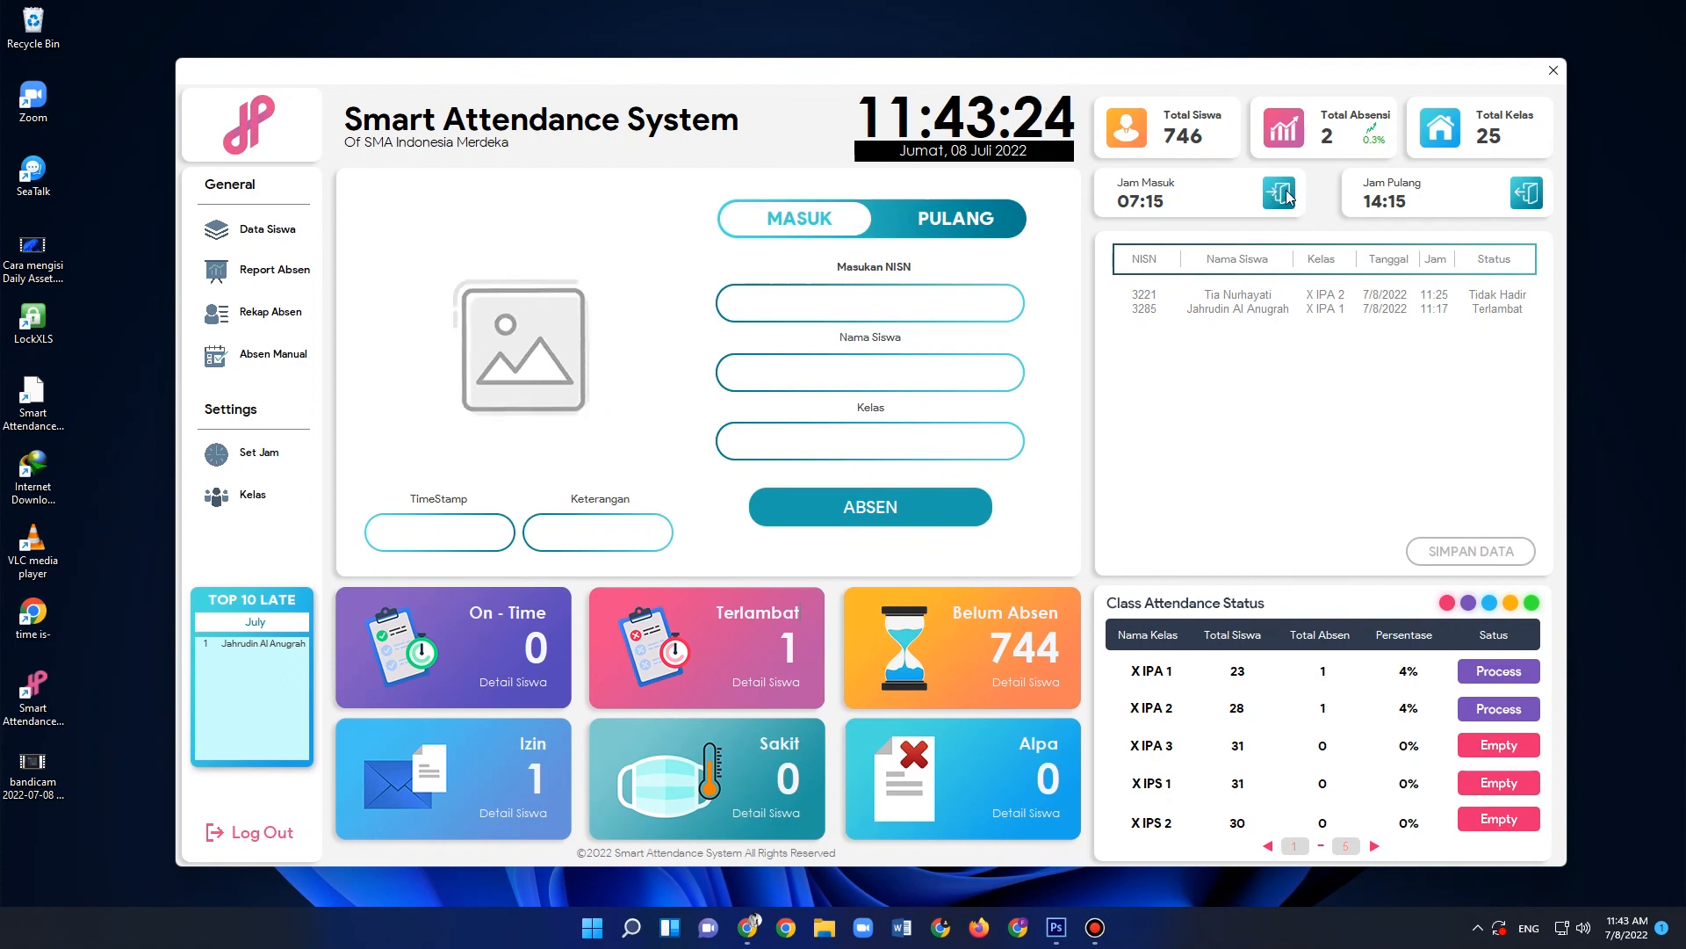
- Set the entry time (Jam Masuk) back to 07:00
left_click(1282, 195)
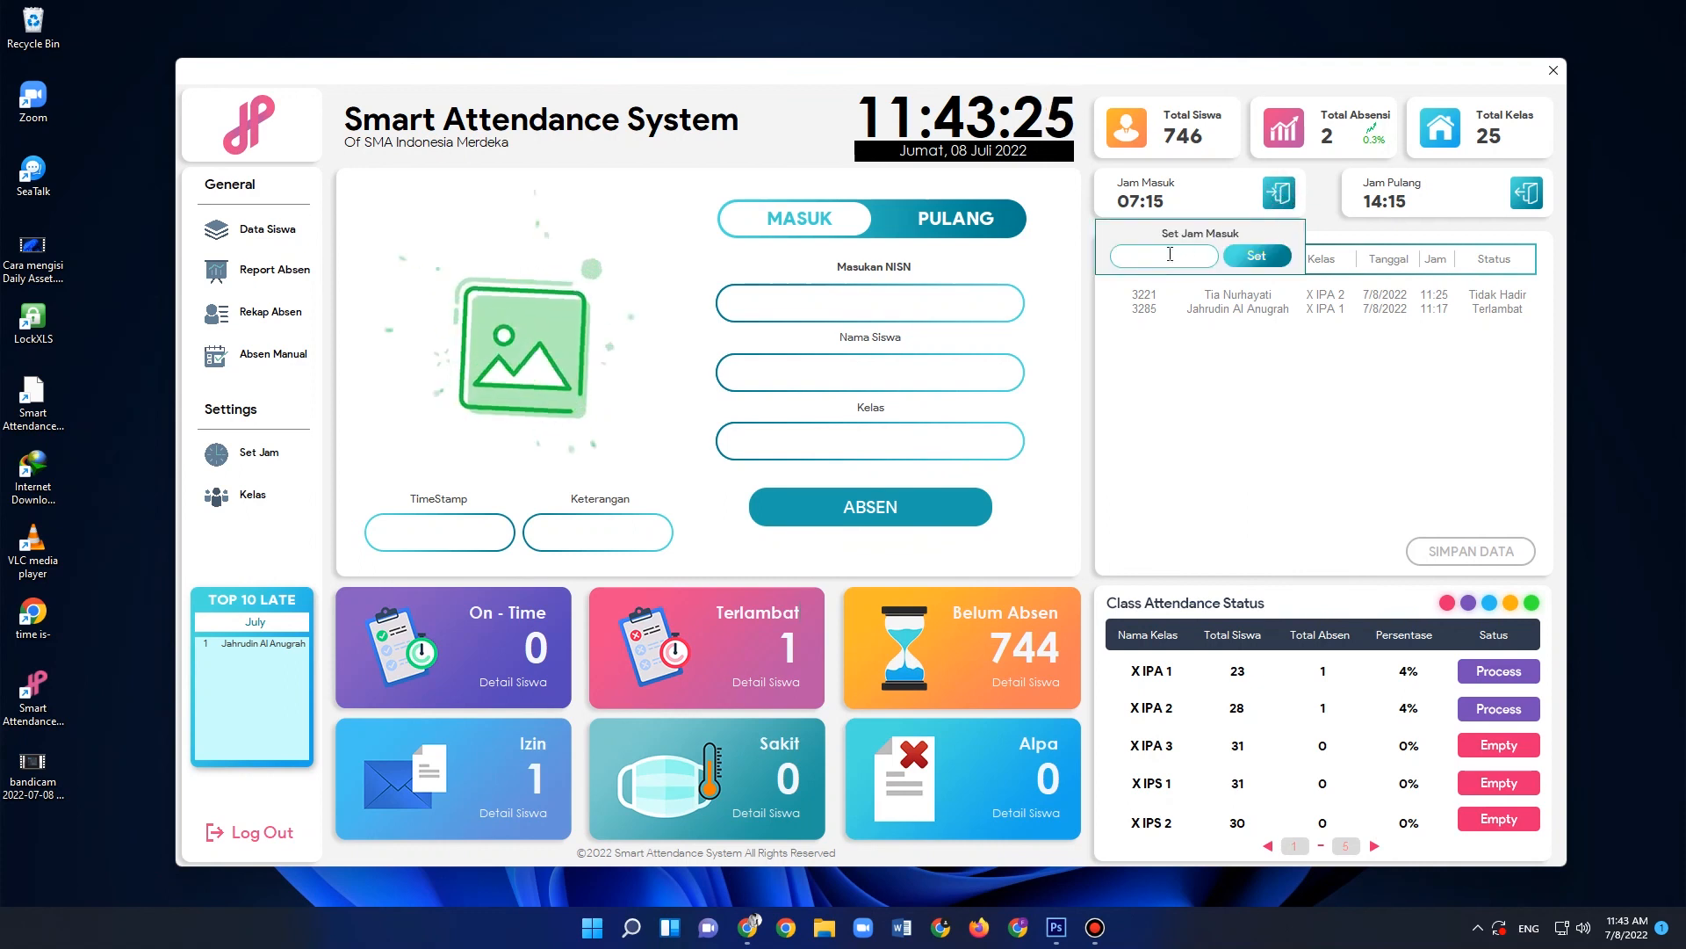
left_click(1170, 253)
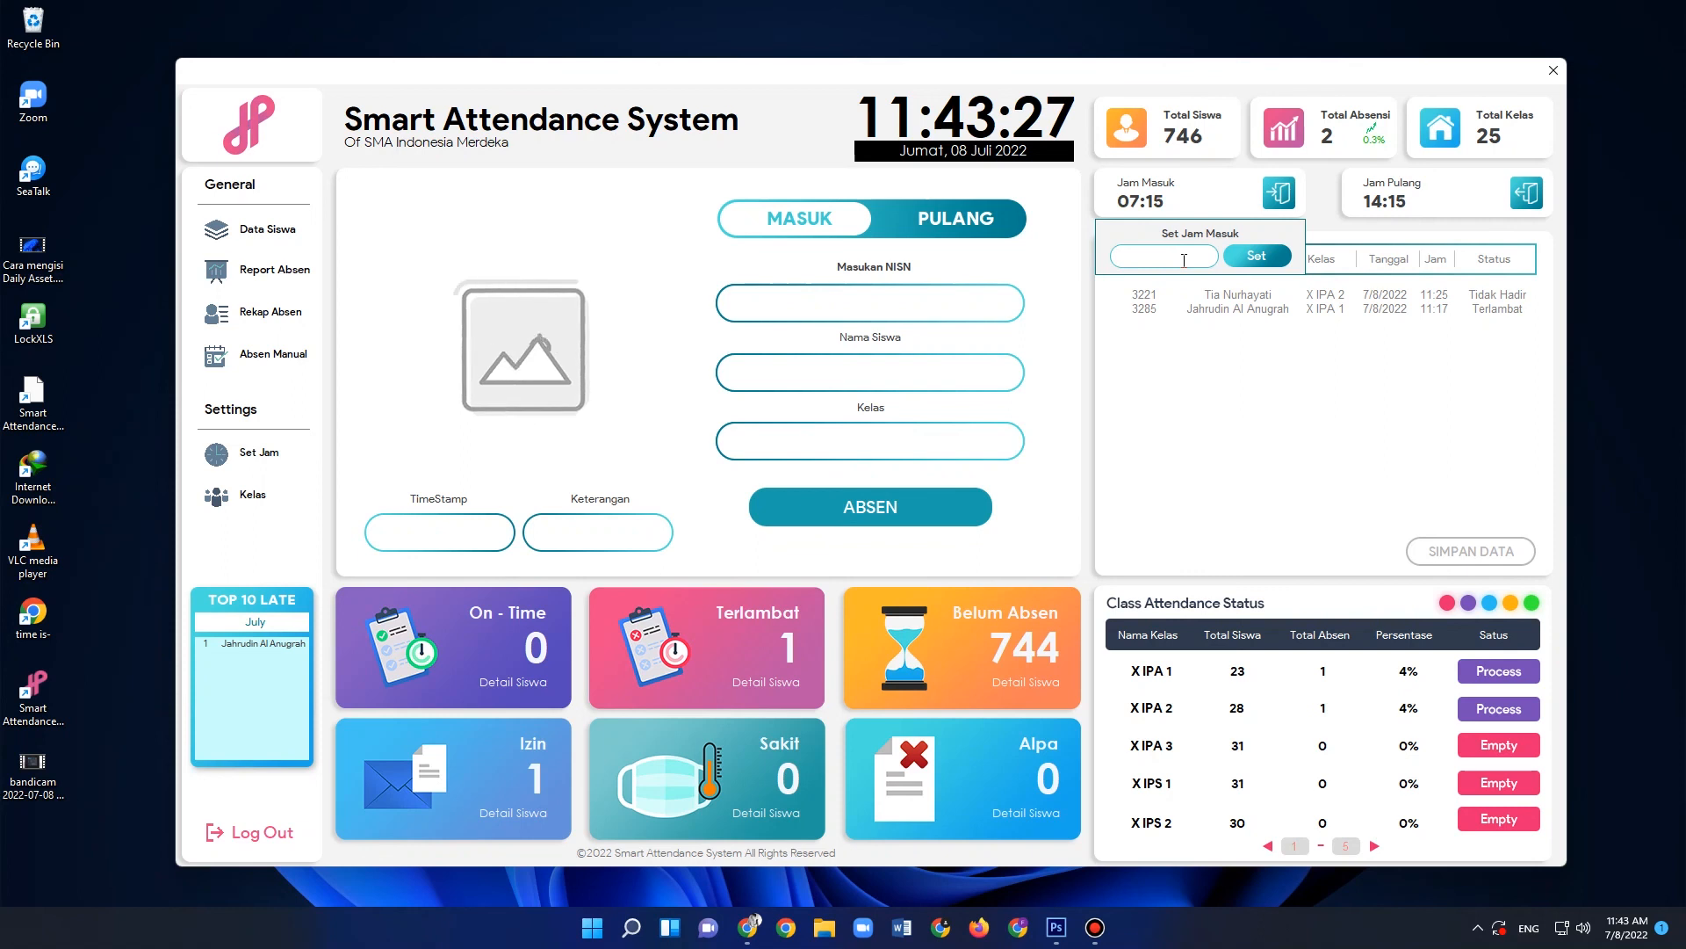
type("07:")
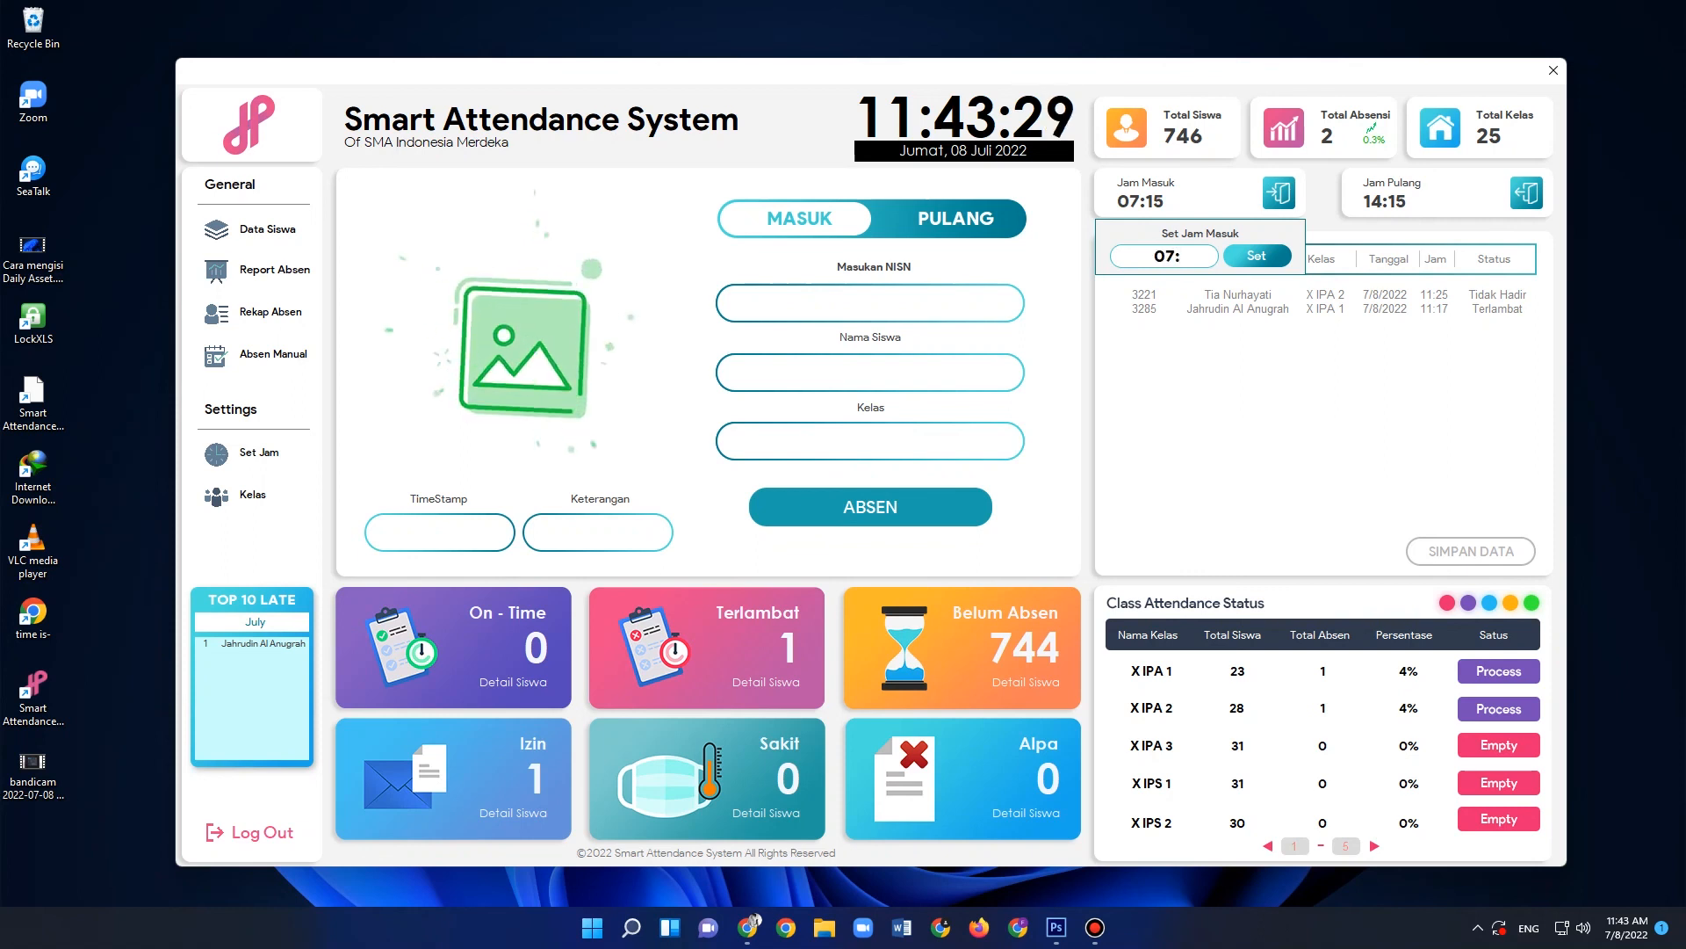
type("00")
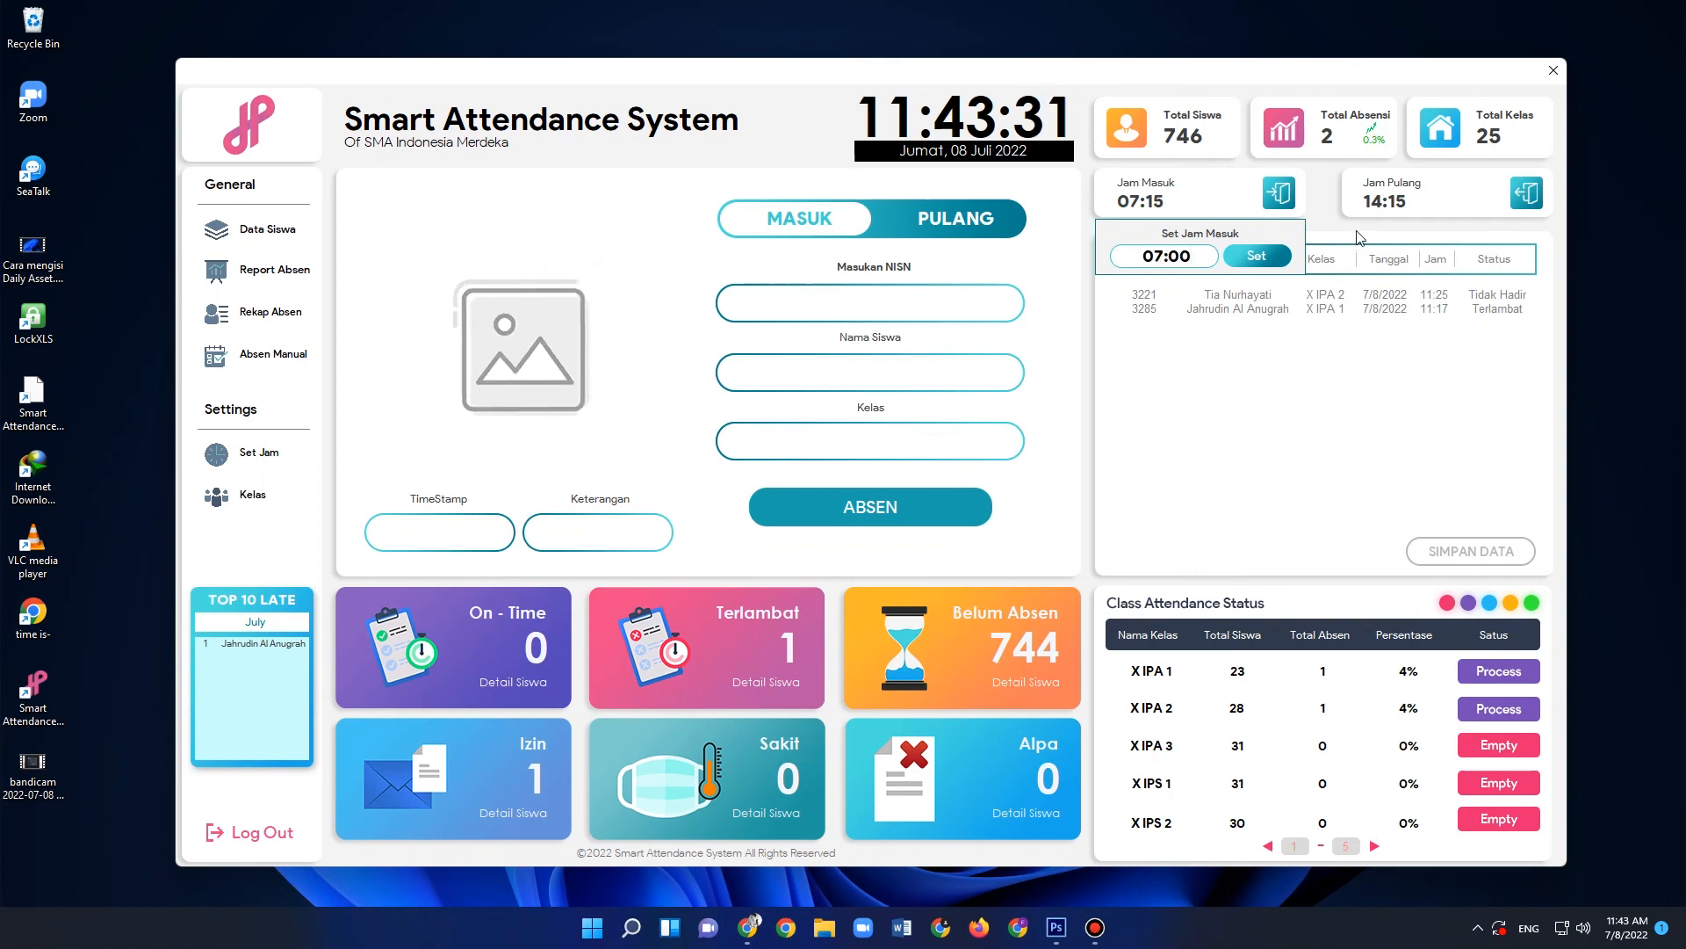
left_click(1260, 260)
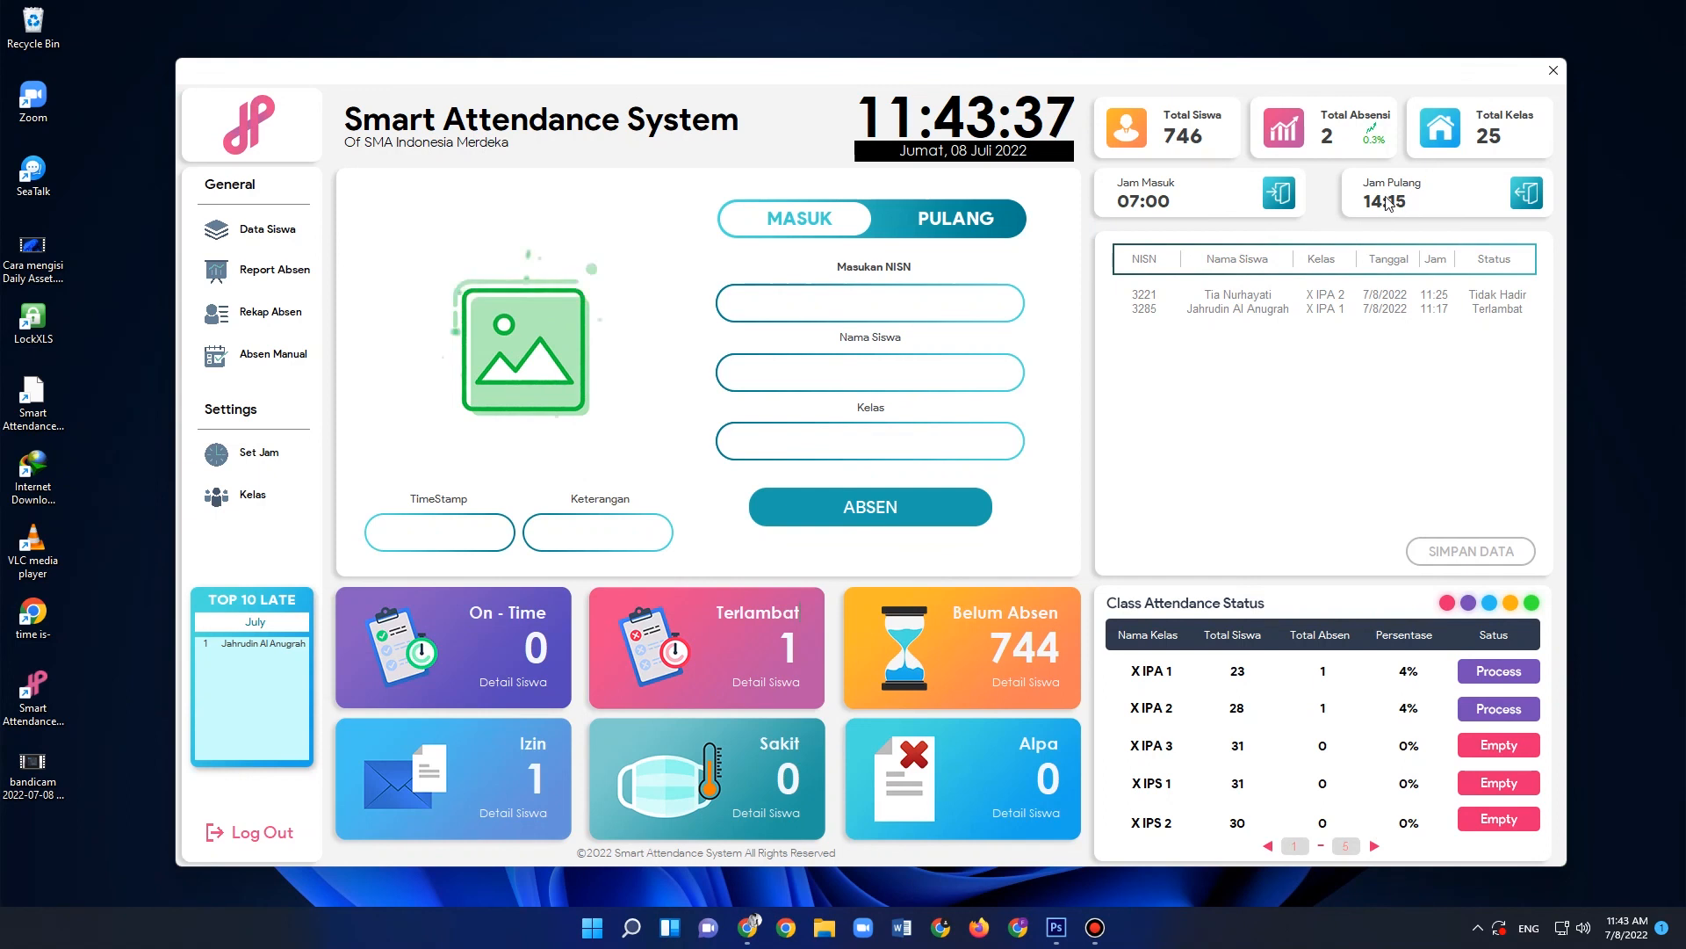
- Set the dismissal time (Jam Pulang) to 14:00
left_click(1528, 195)
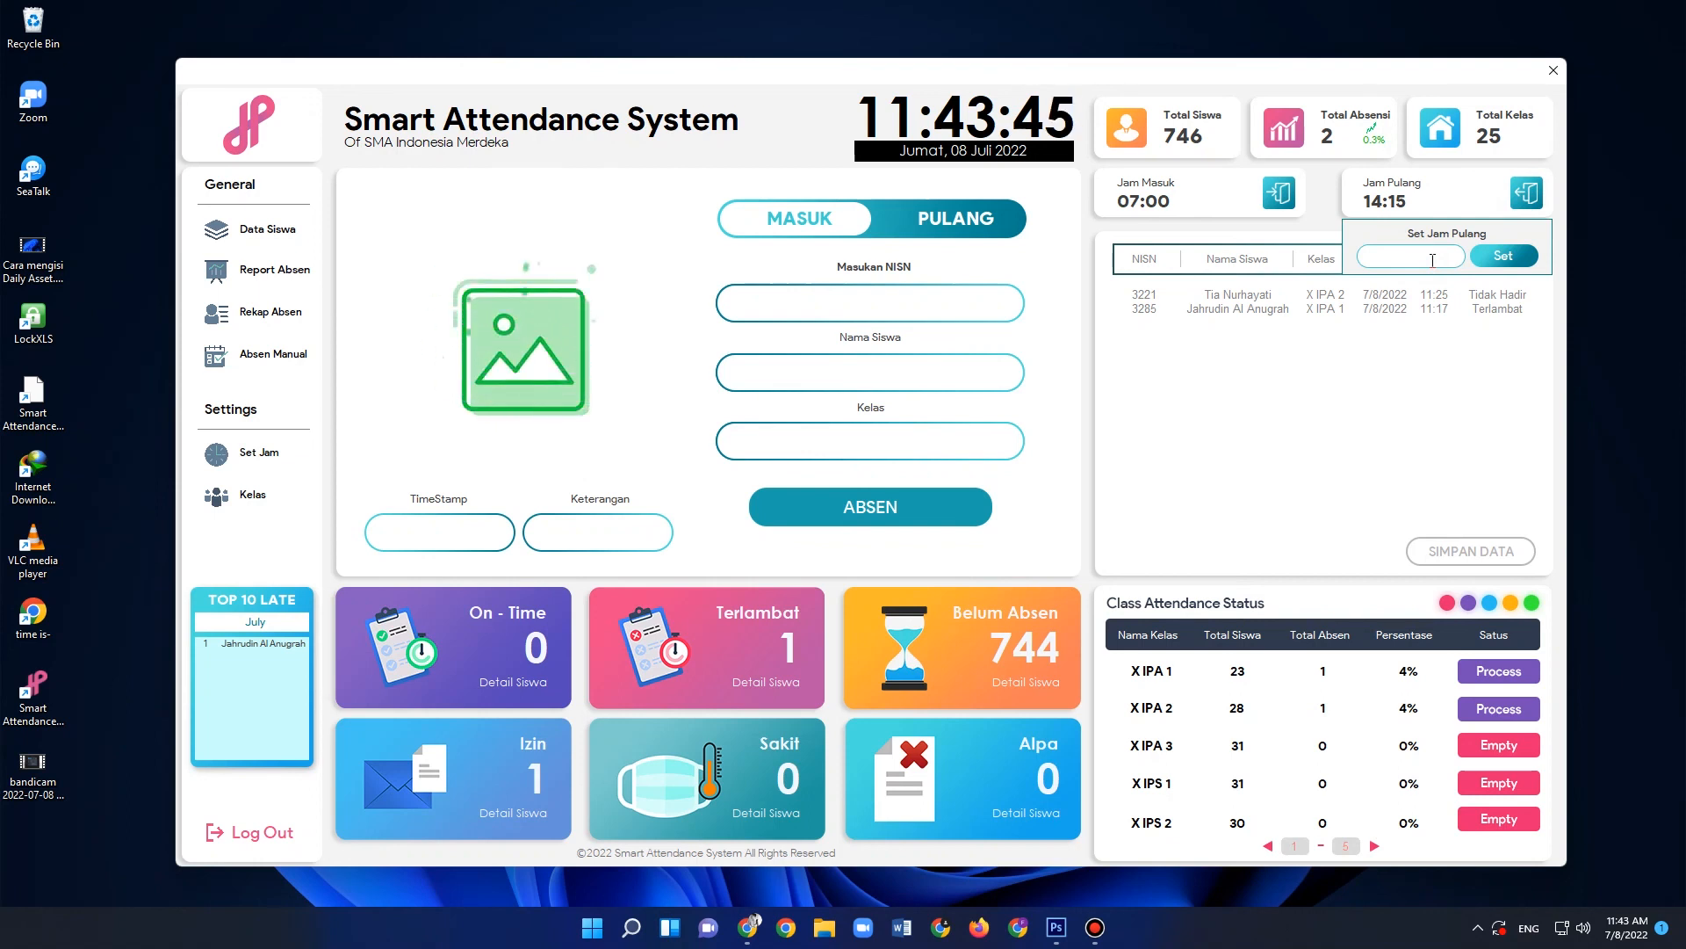
type("1")
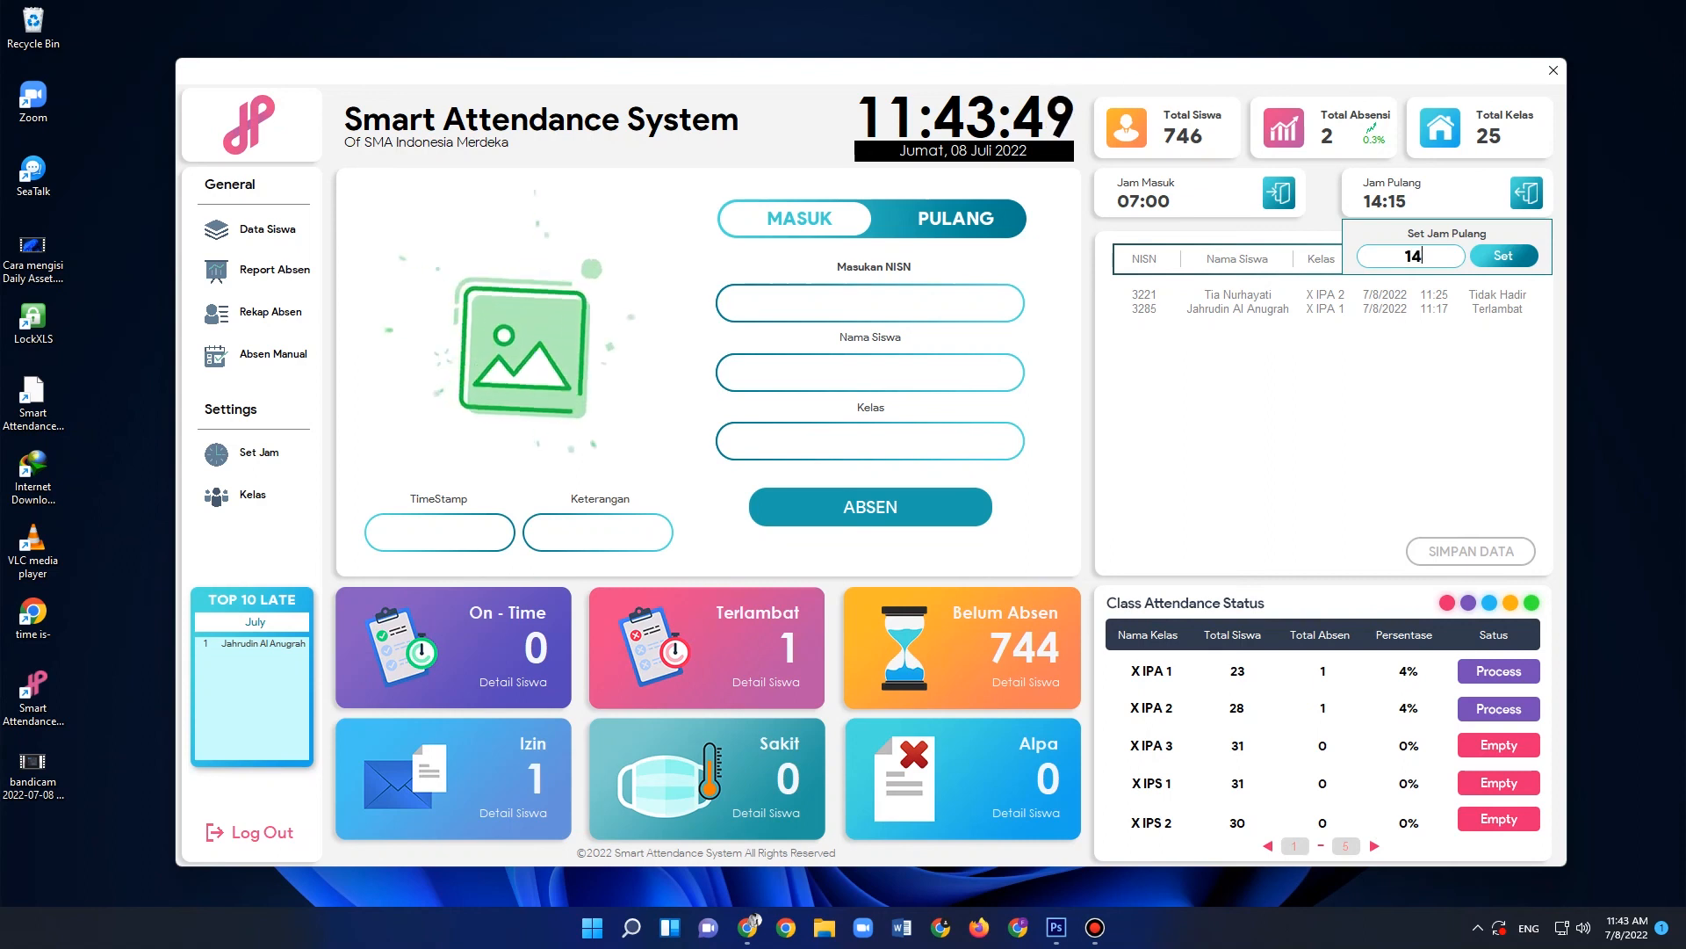
type("4:00")
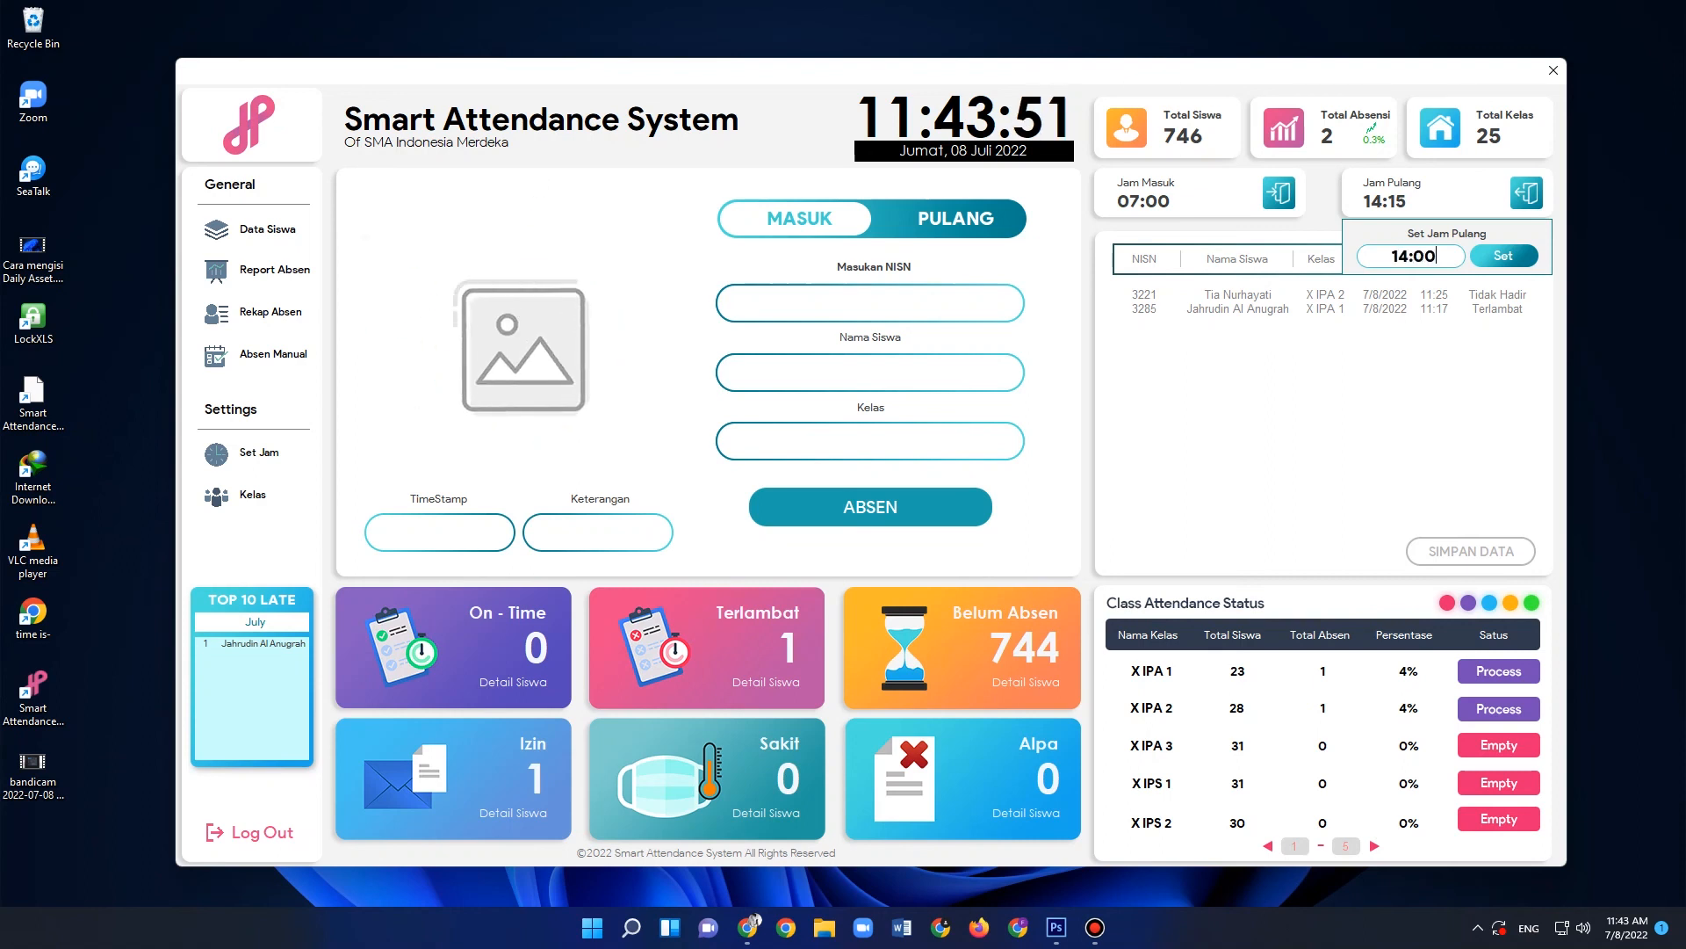
left_click(1504, 256)
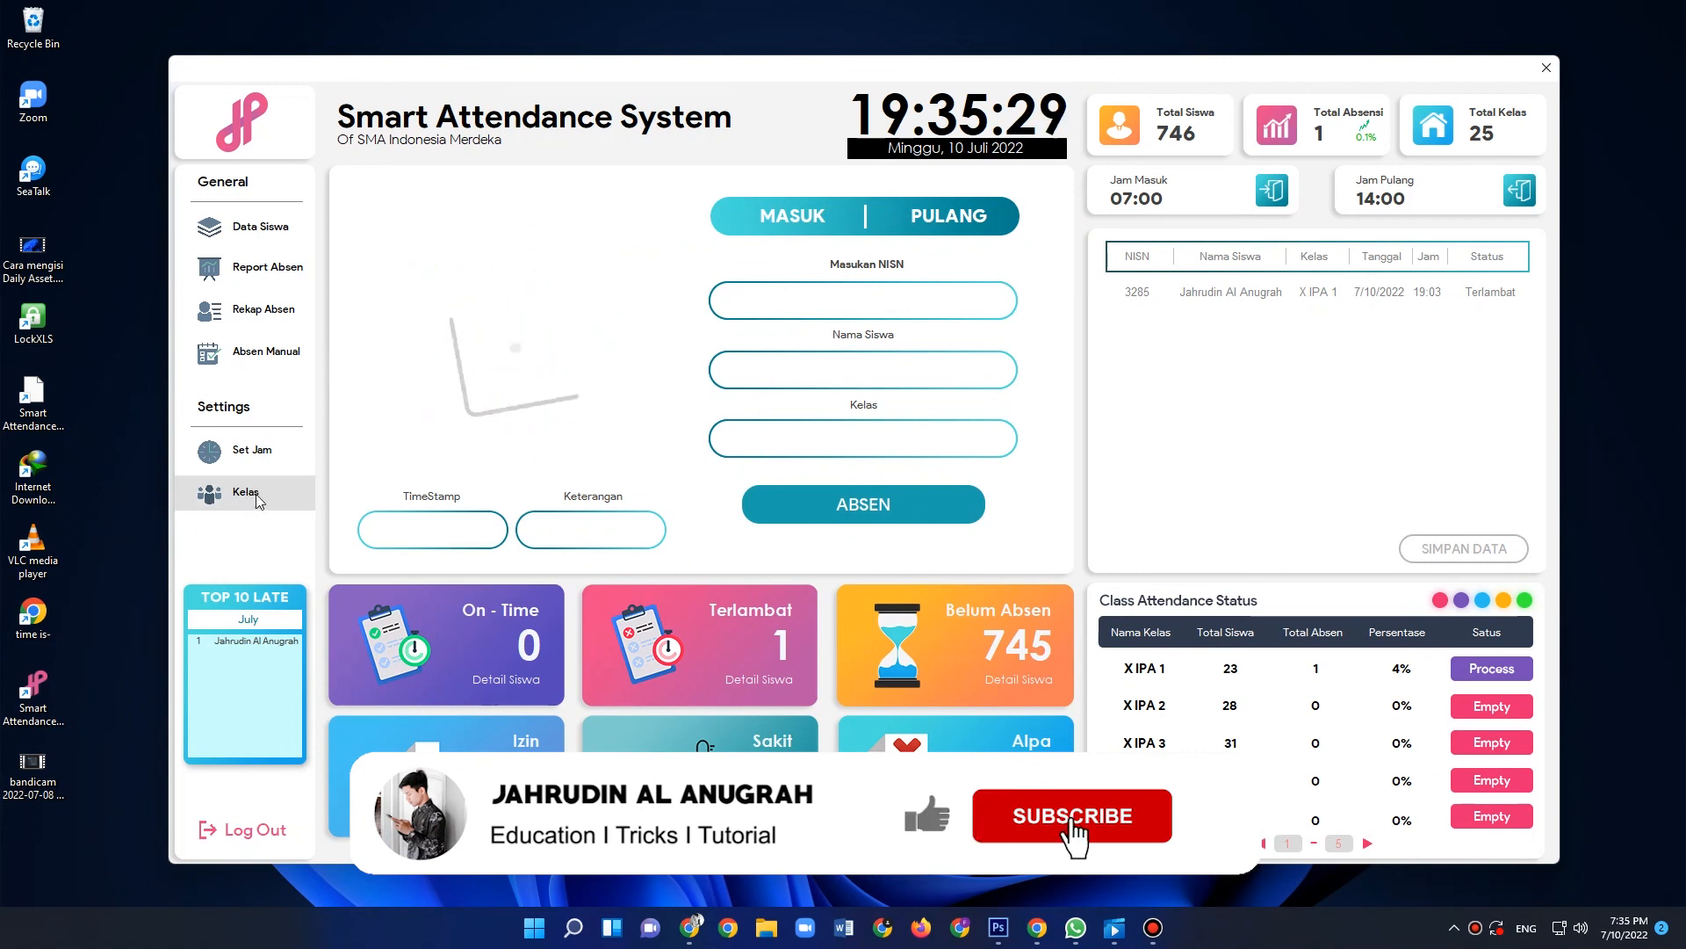
- Add a new class named XII IPS 9 to the class list (Daftar Kelas)
left_click(247, 494)
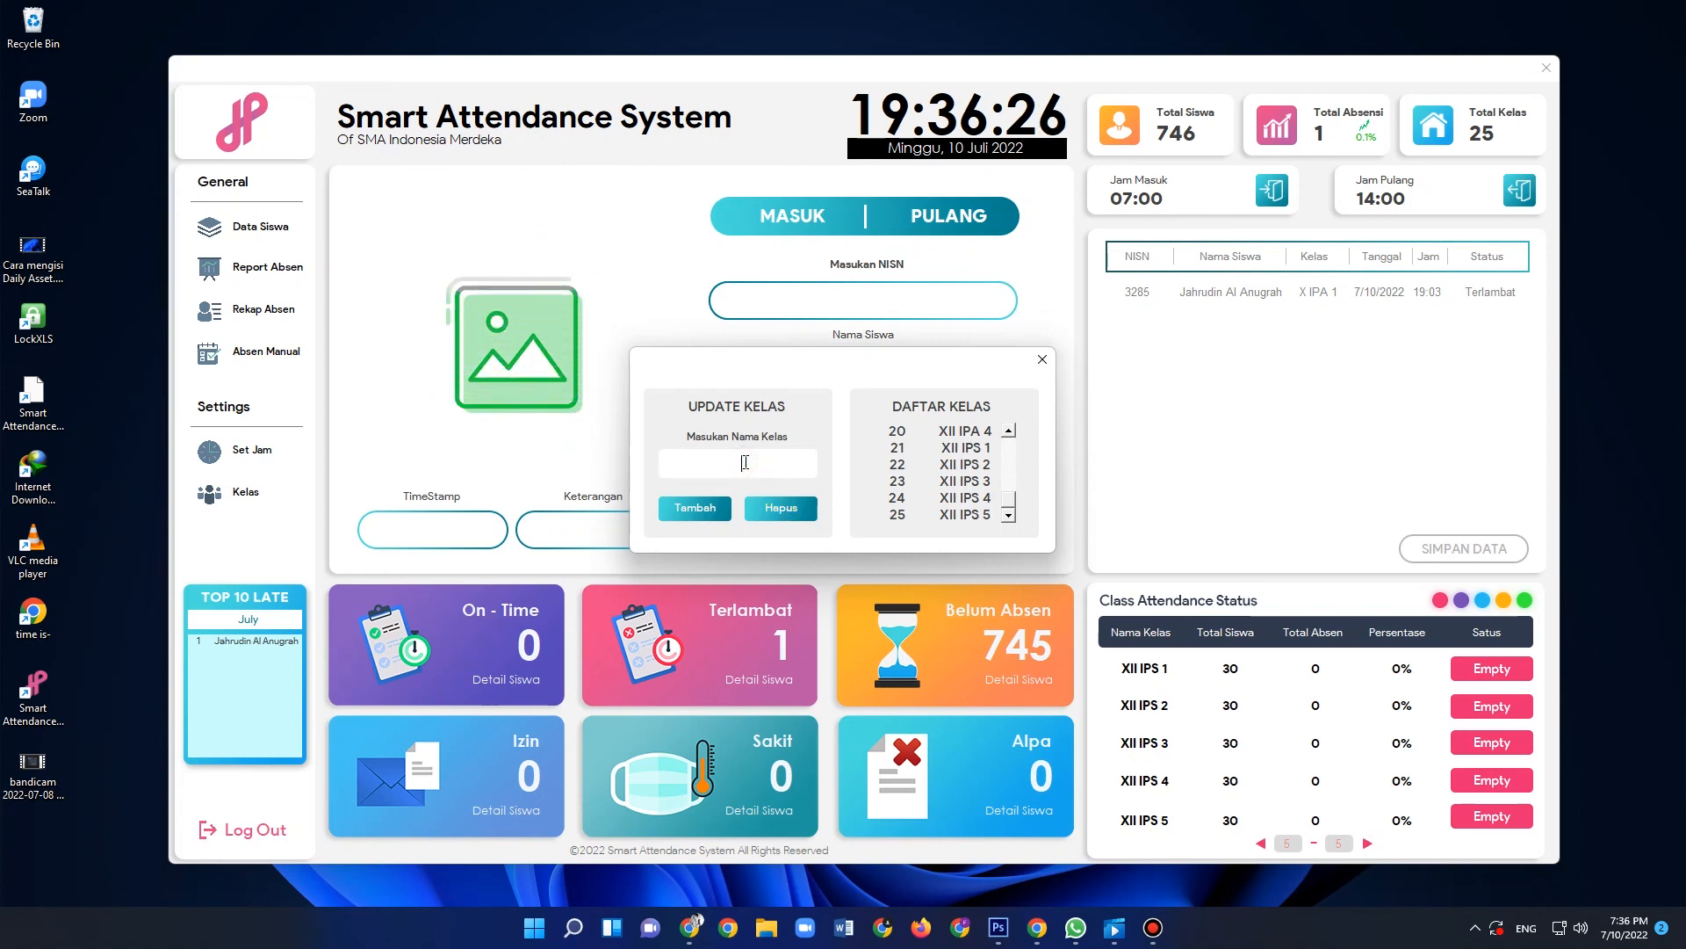
left_click_drag(1008, 499, 1006, 432)
left_click(740, 466)
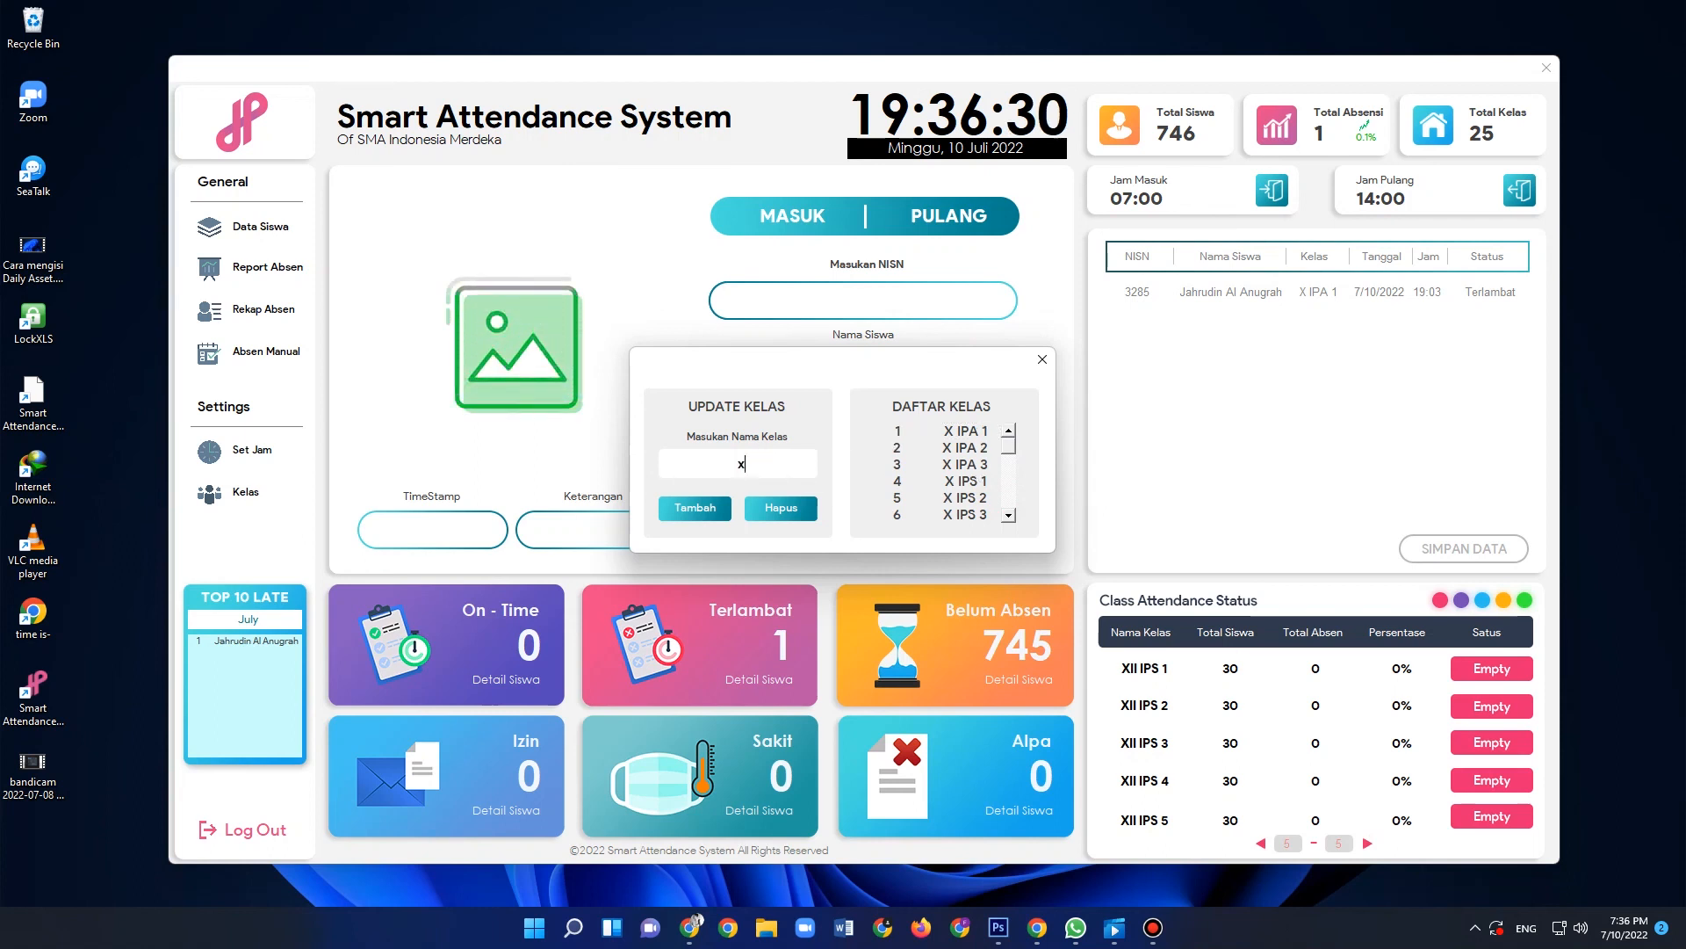
key("BackSpace")
type("XII ")
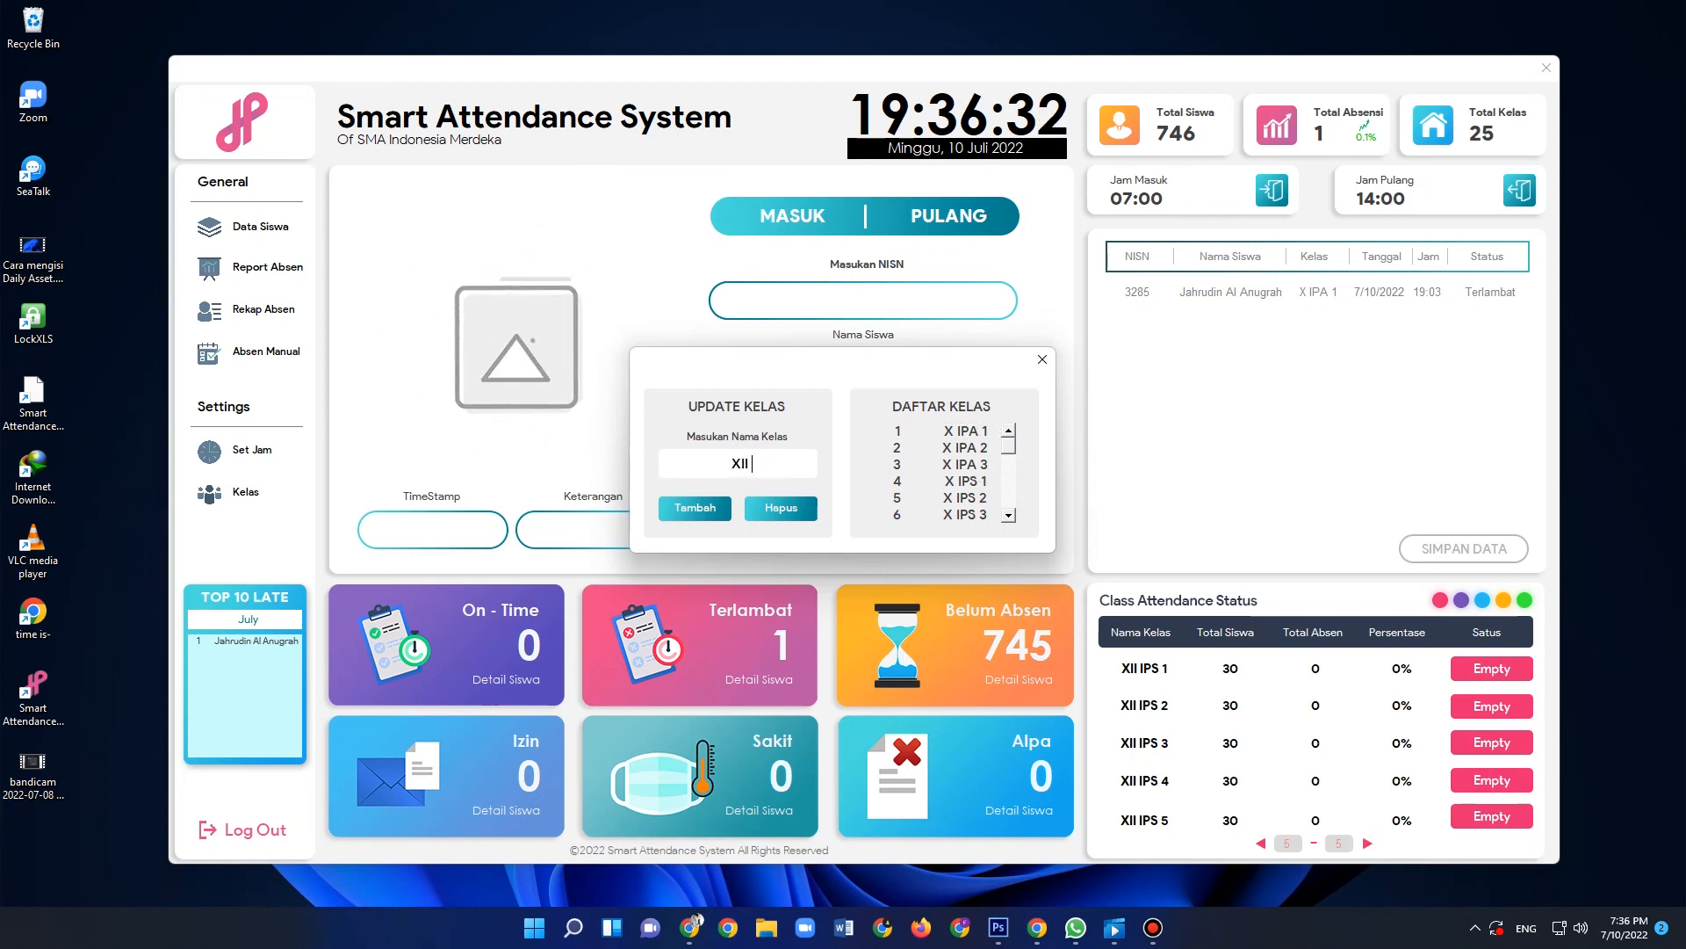
type("IPS 9")
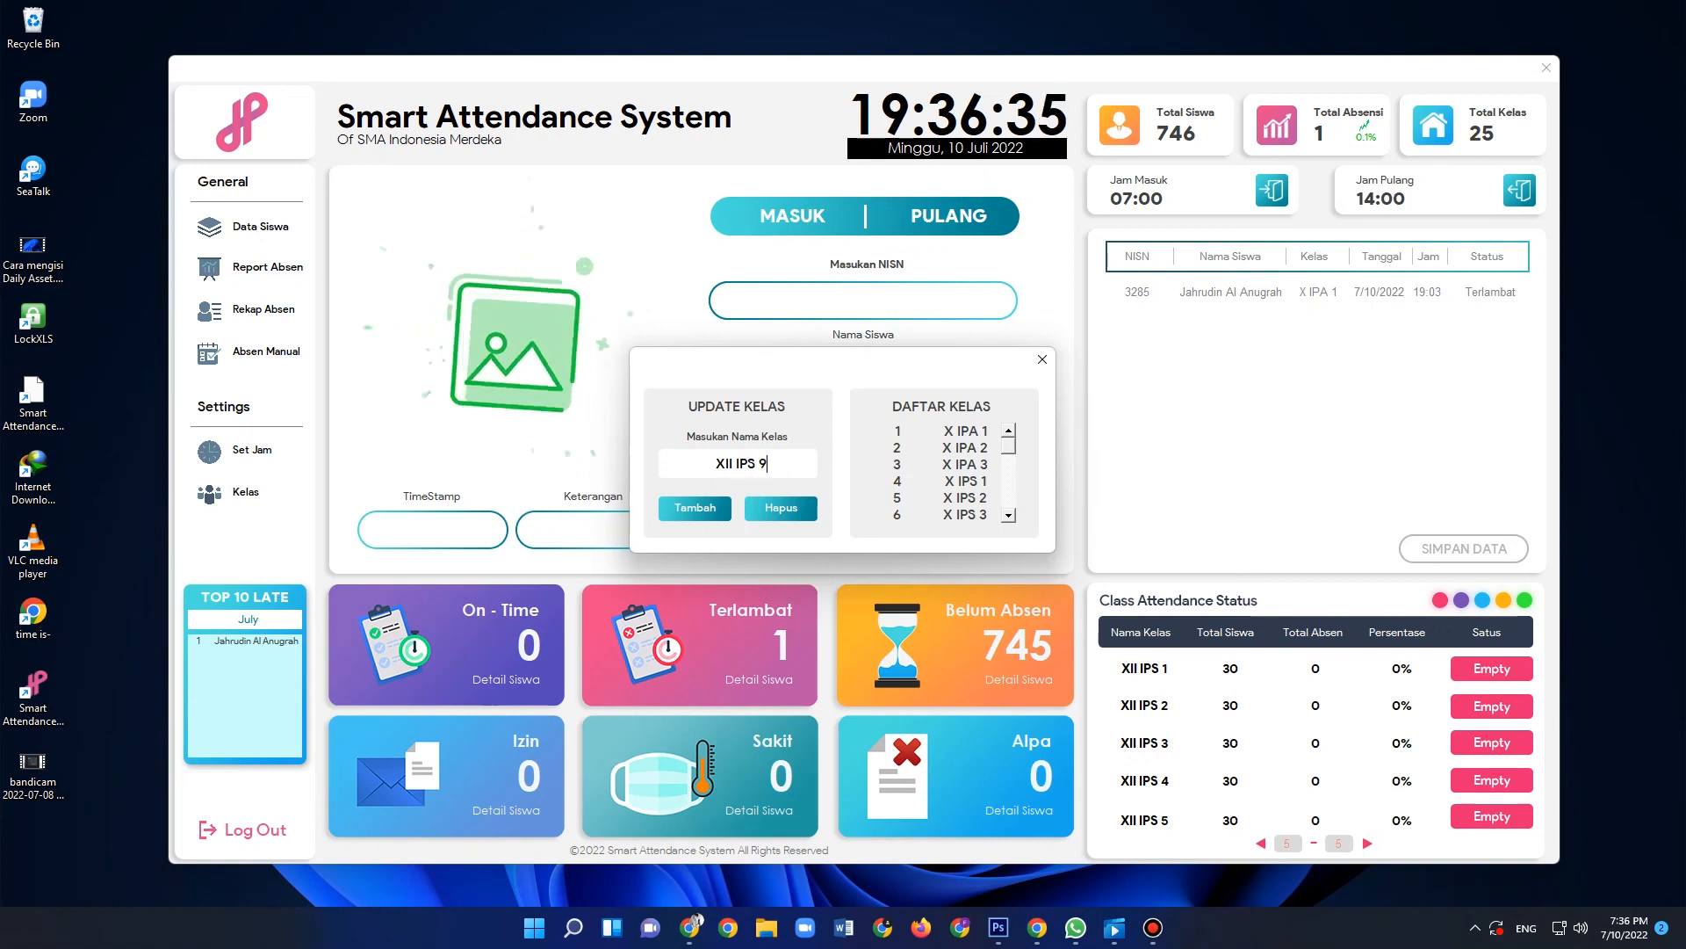
left_click(690, 509)
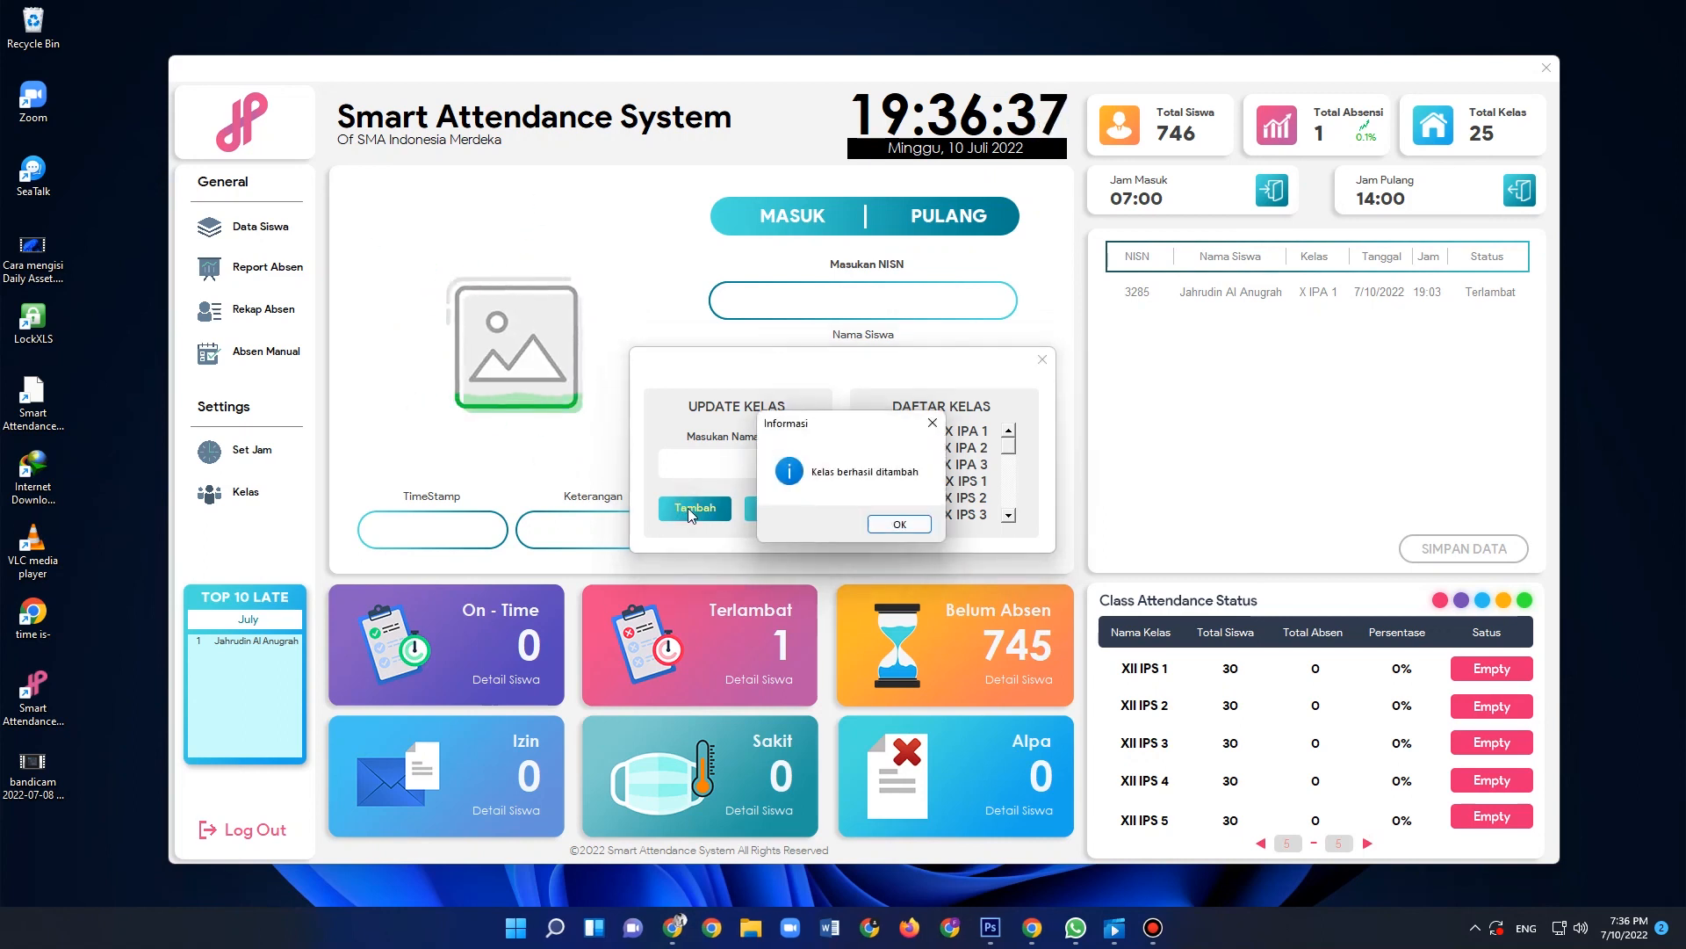
left_click(900, 525)
- Delete the class XII IPS 9 from the class list and confirm the deletion
left_click_drag(1013, 452, 1013, 536)
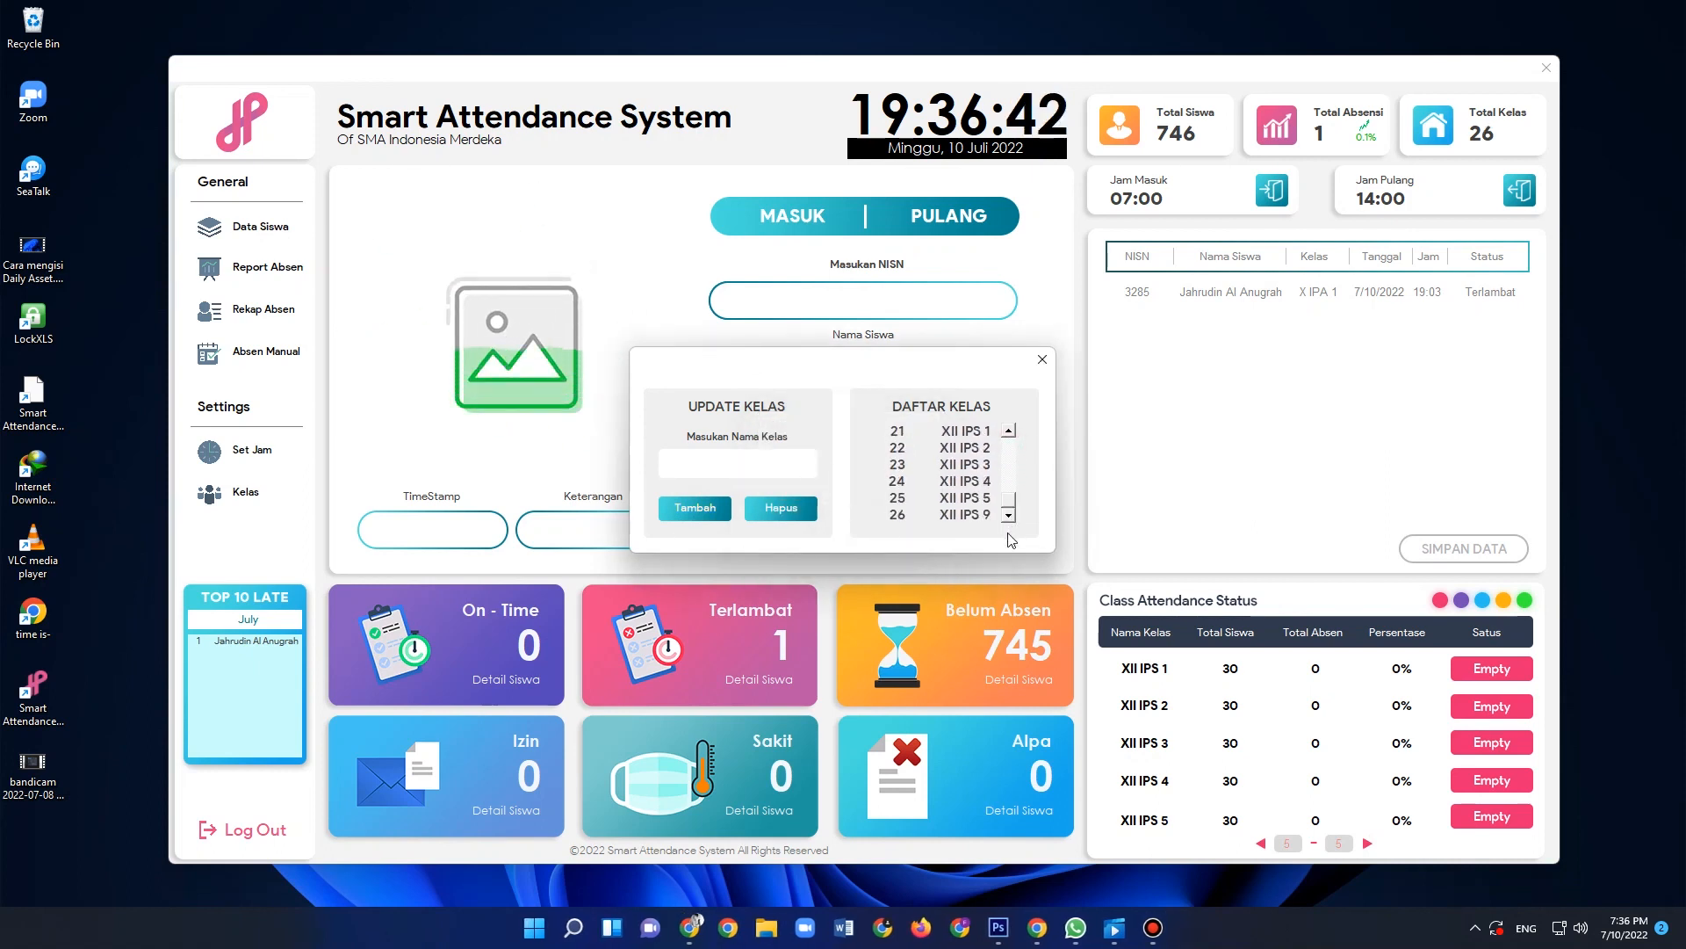
left_click(962, 516)
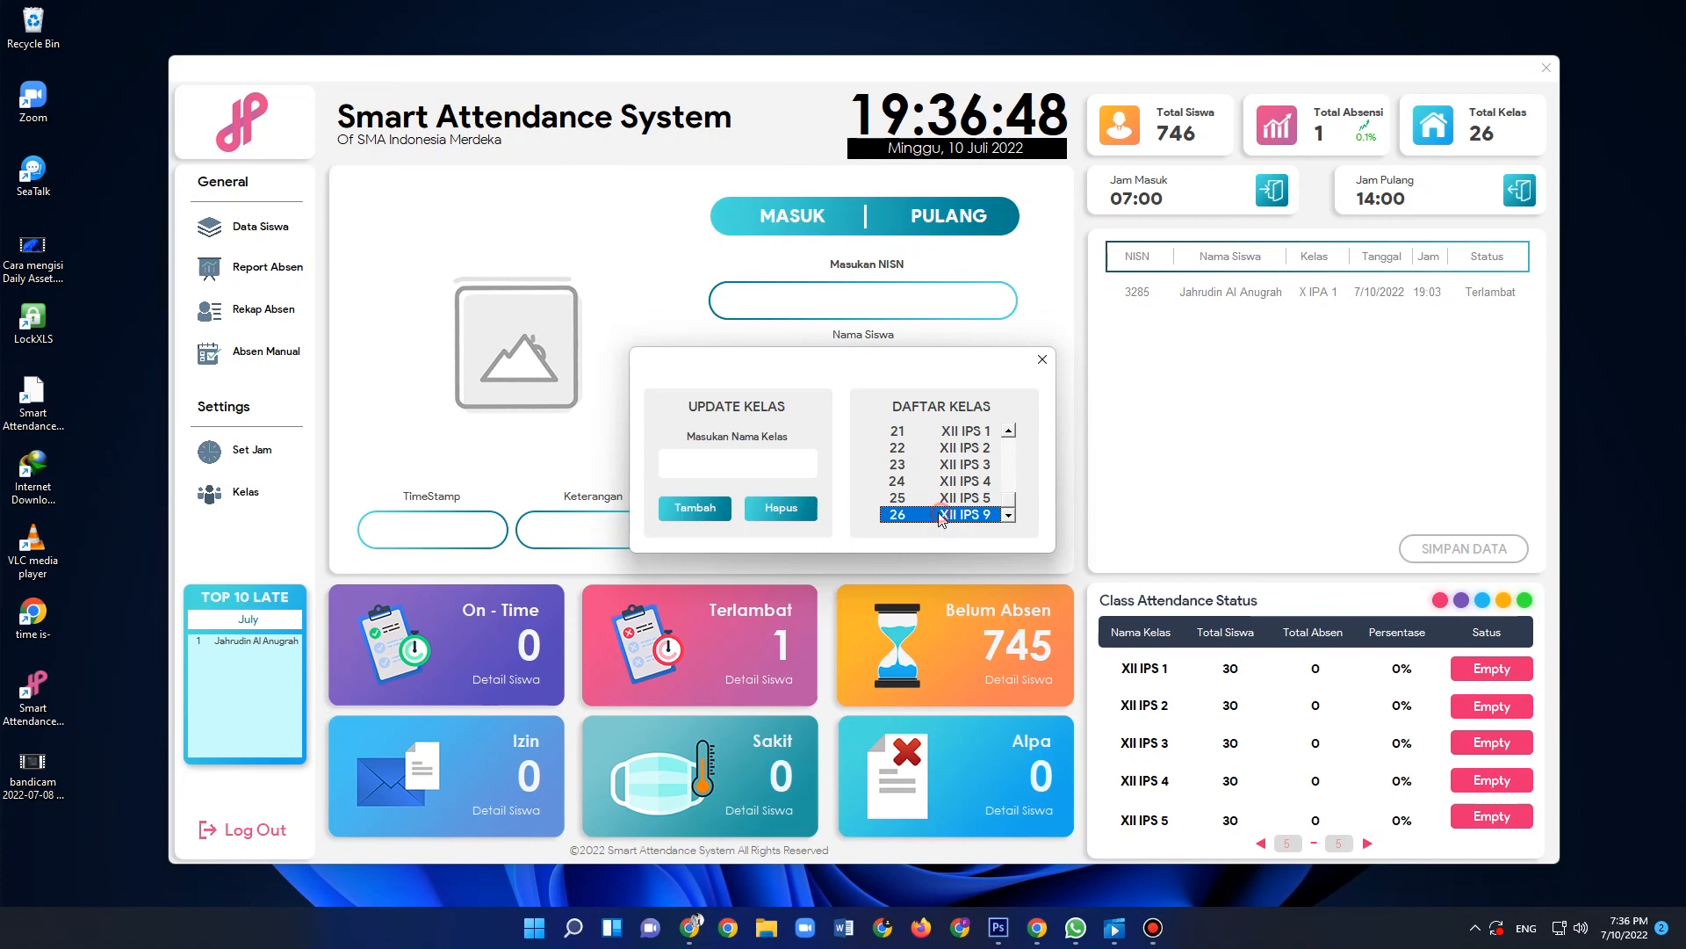
left_click(951, 517)
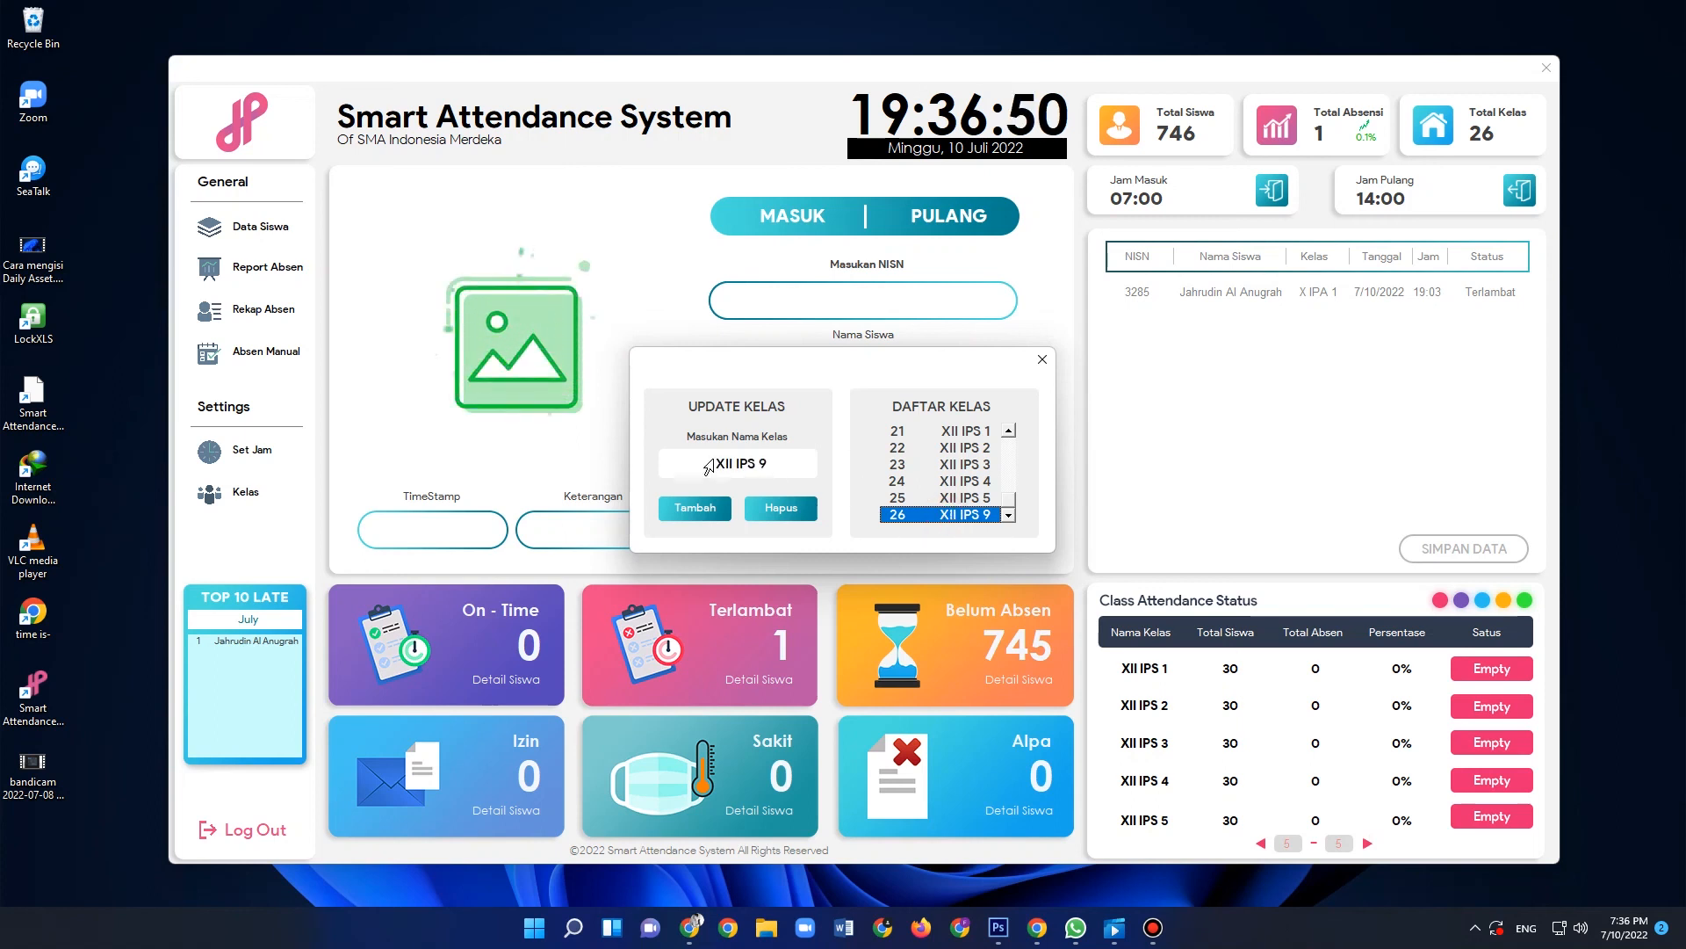
left_click(778, 508)
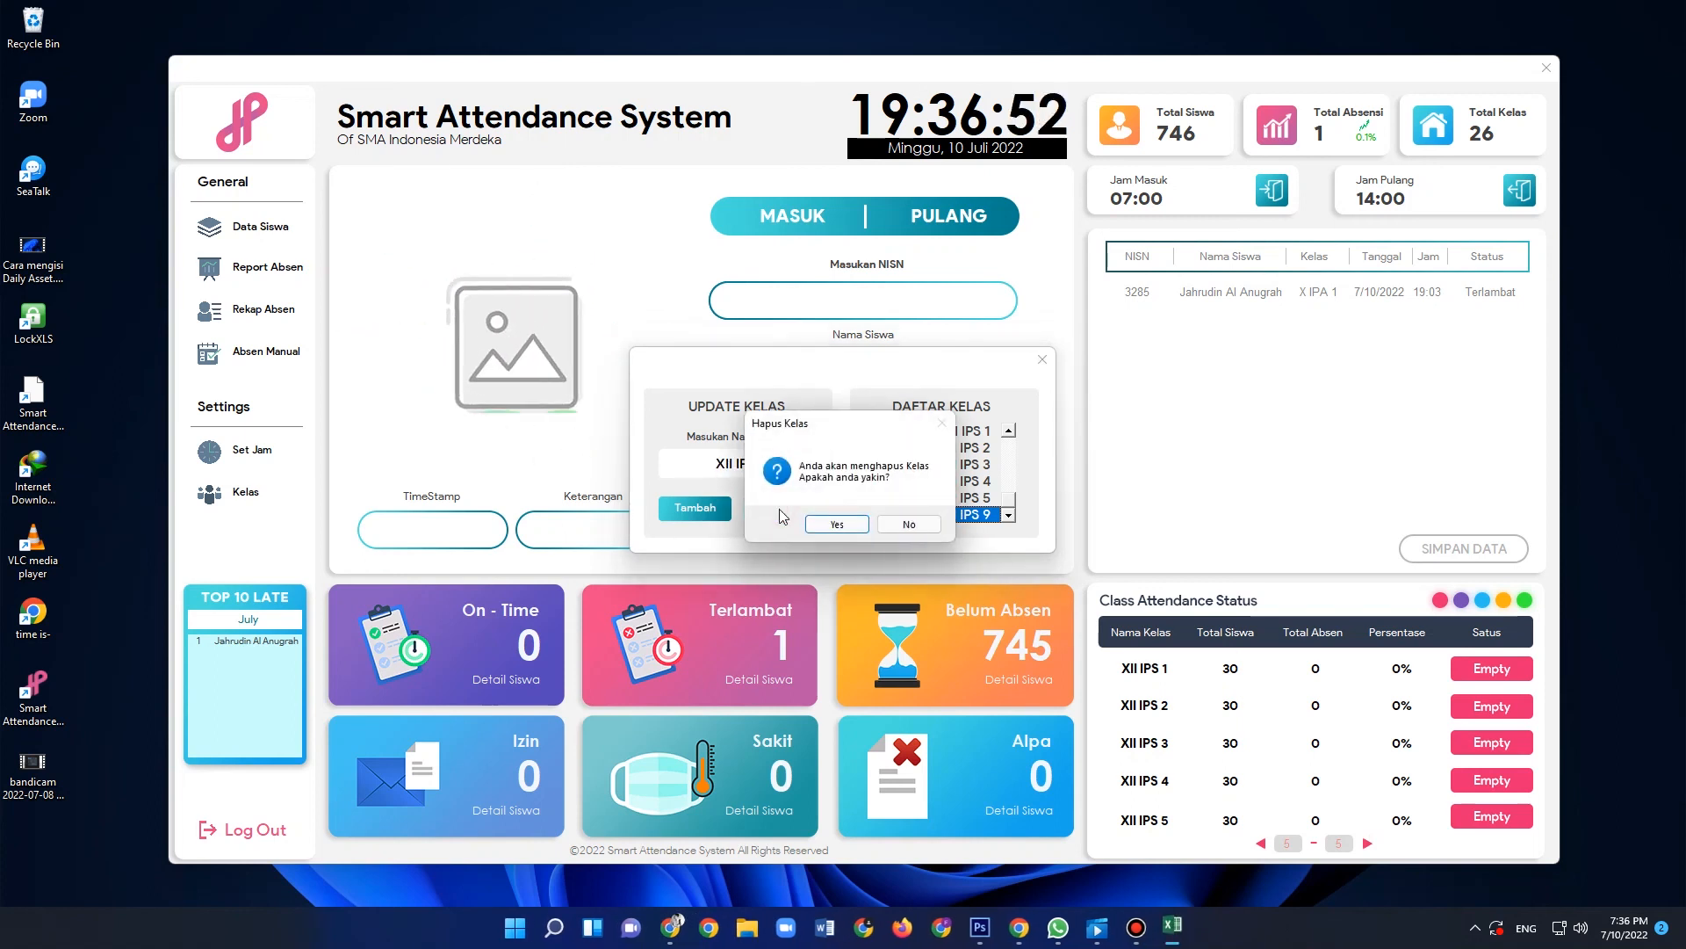
left_click(841, 525)
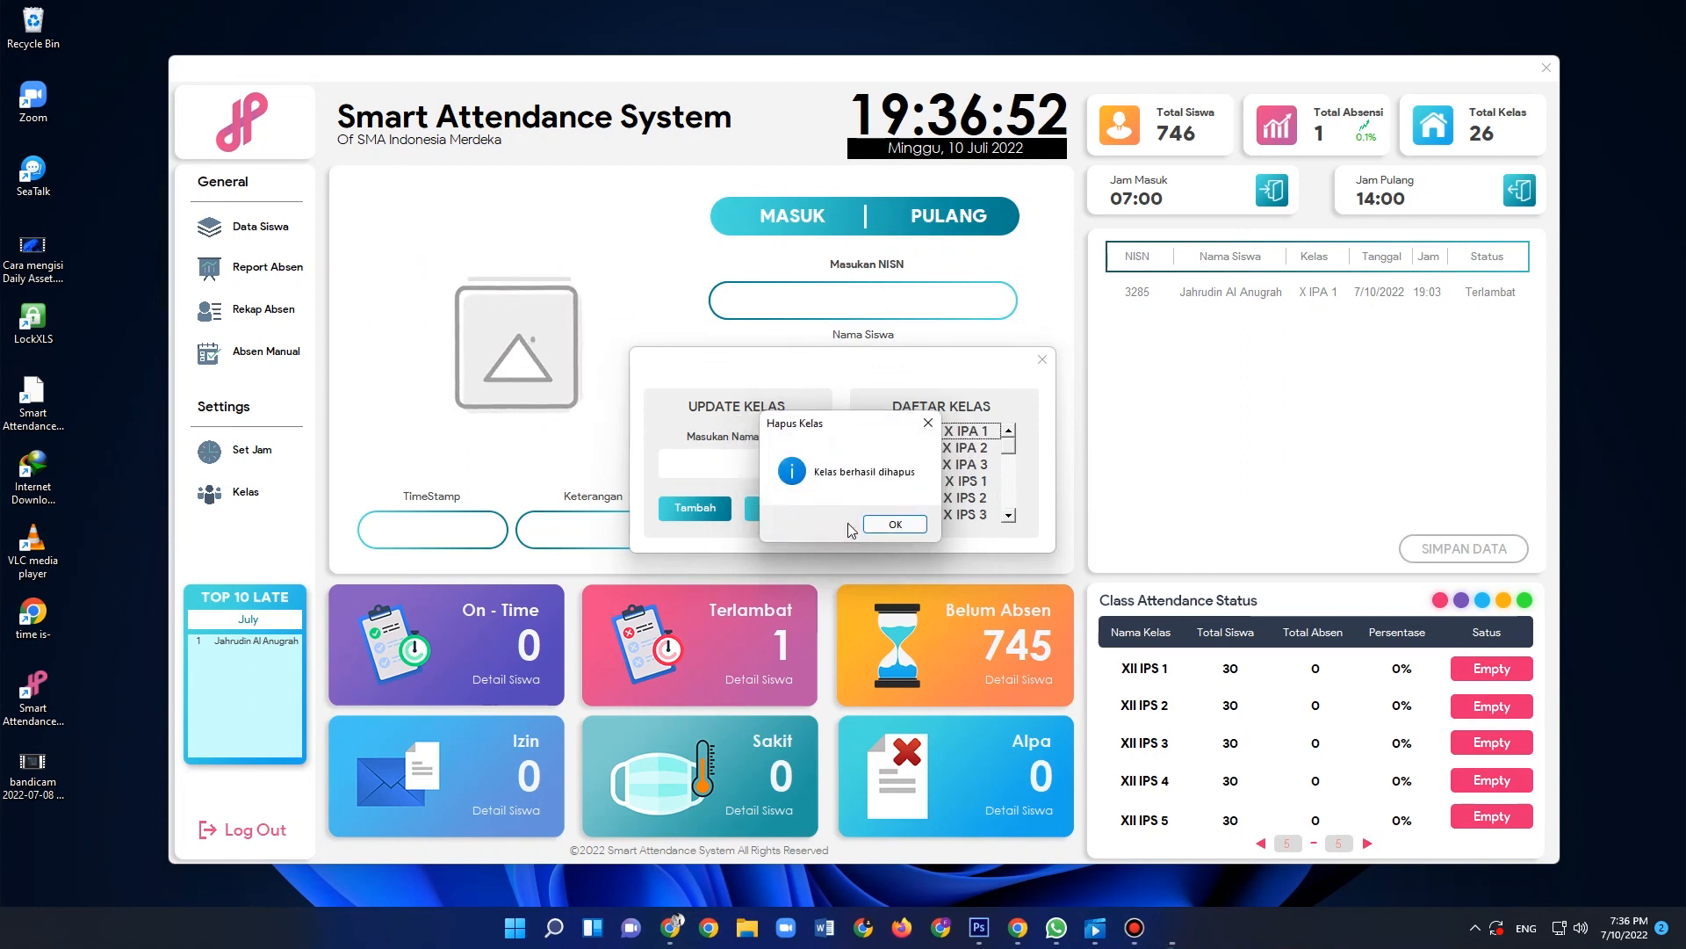
left_click(896, 526)
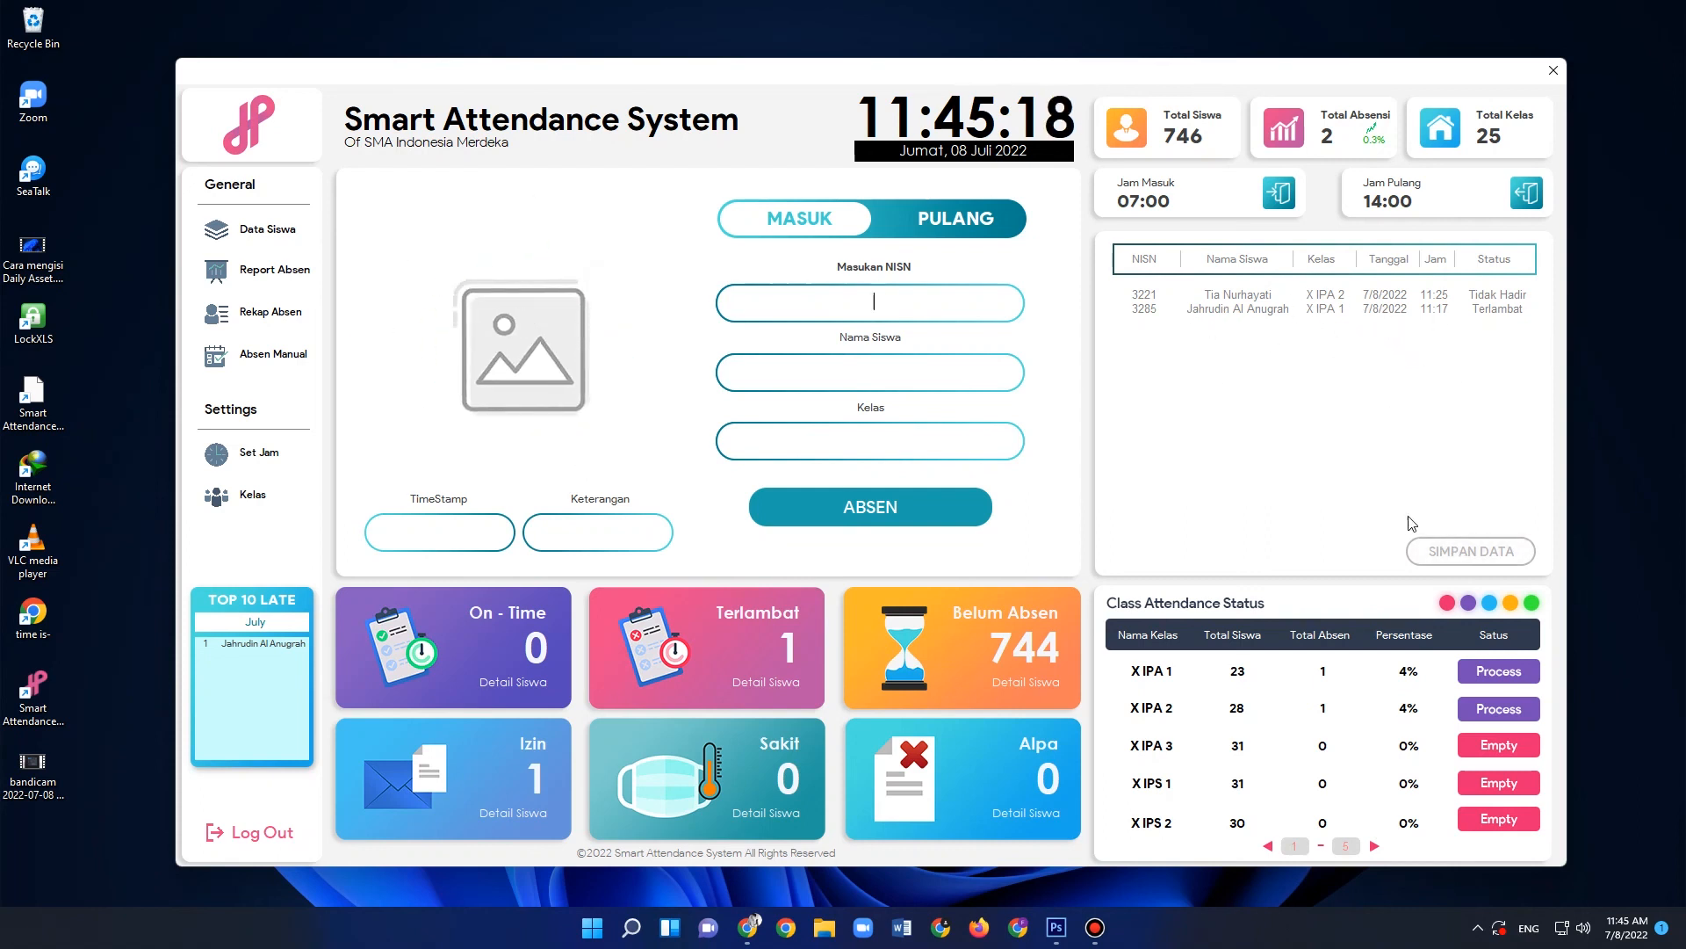
- Save the day's recorded attendance data (Simpan Data) and dismiss the confirmation message
left_click(1466, 546)
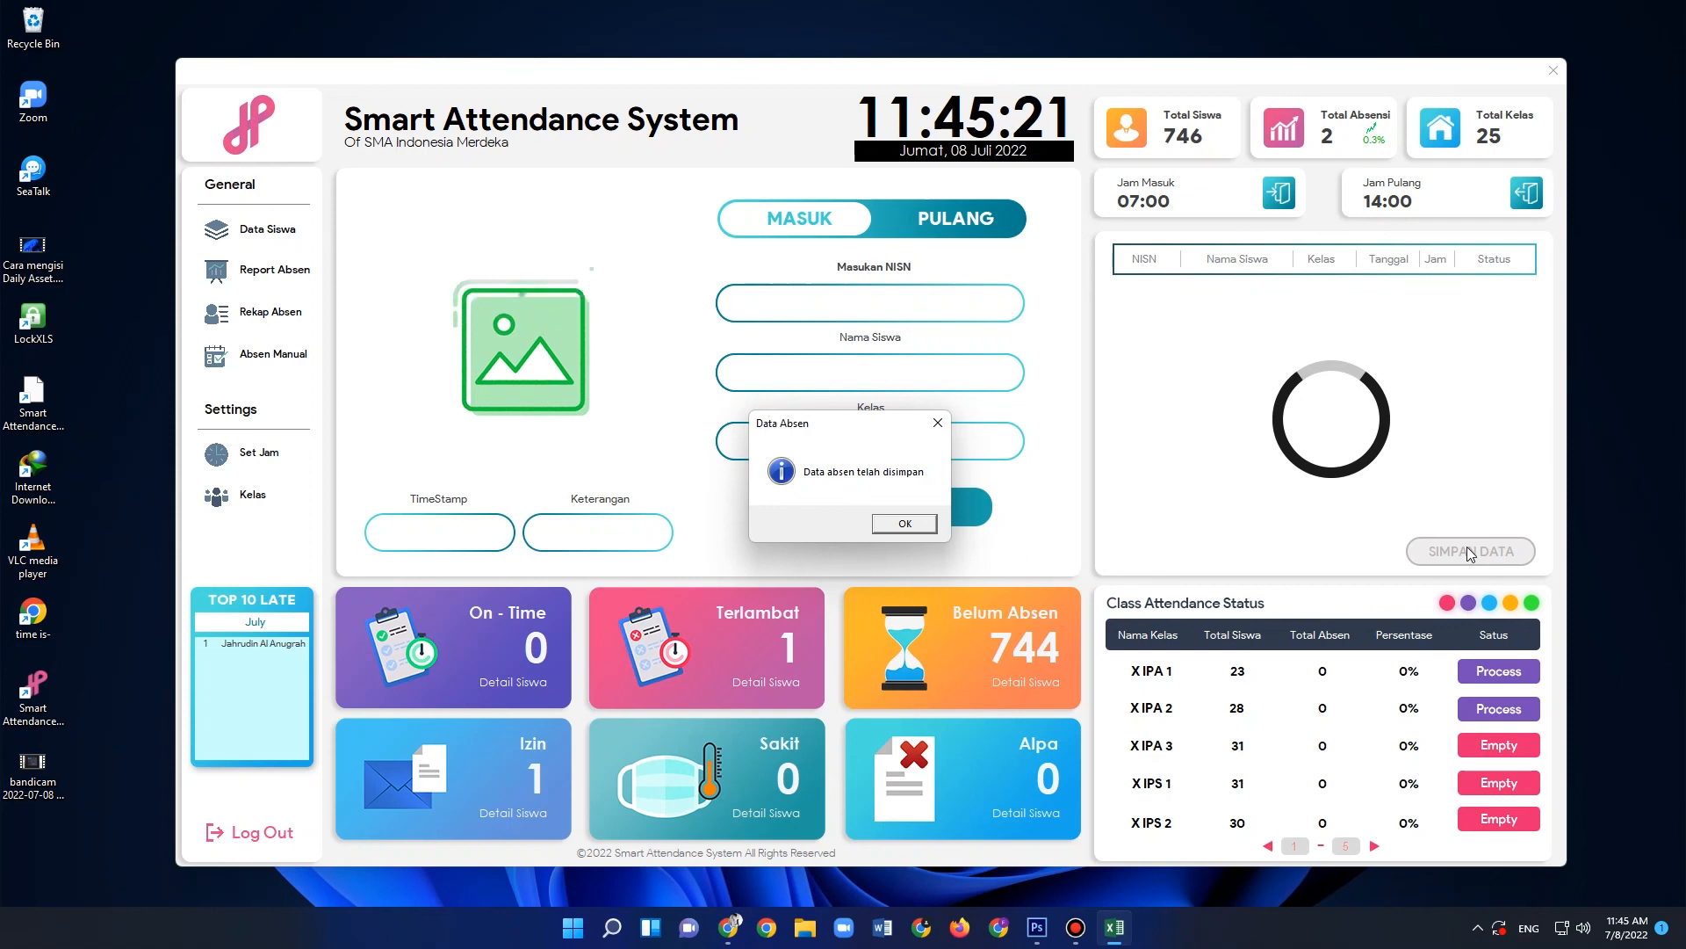
key("Return")
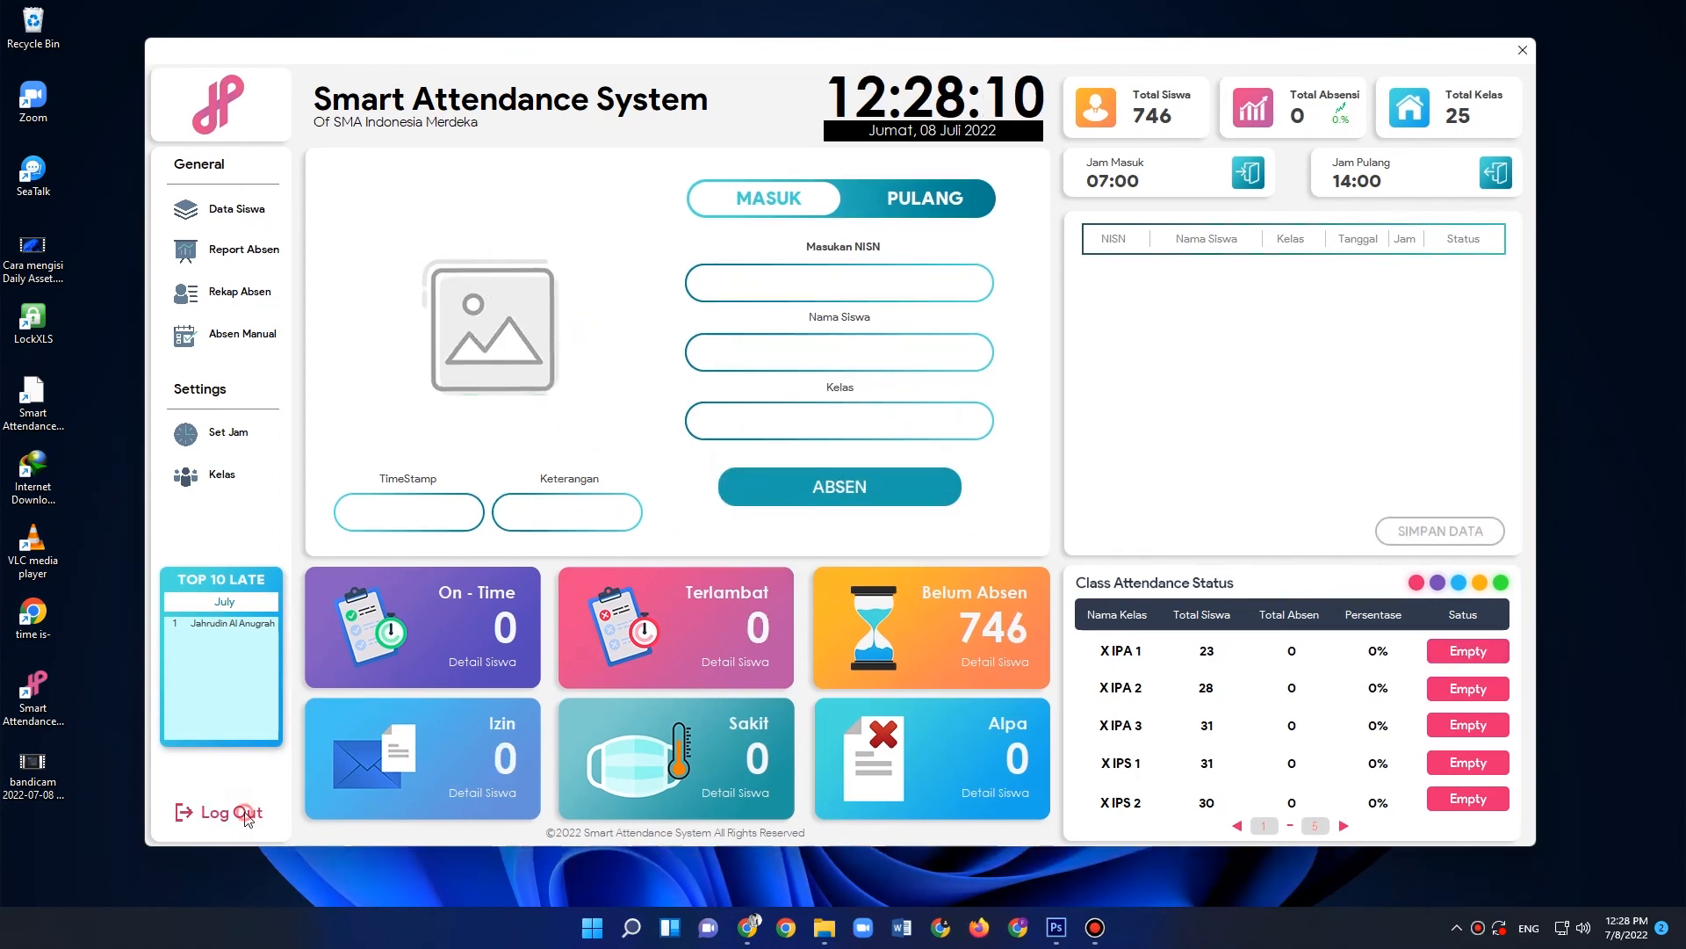
- Log out of the attendance system and exit the application from its login screen
left_click(246, 819)
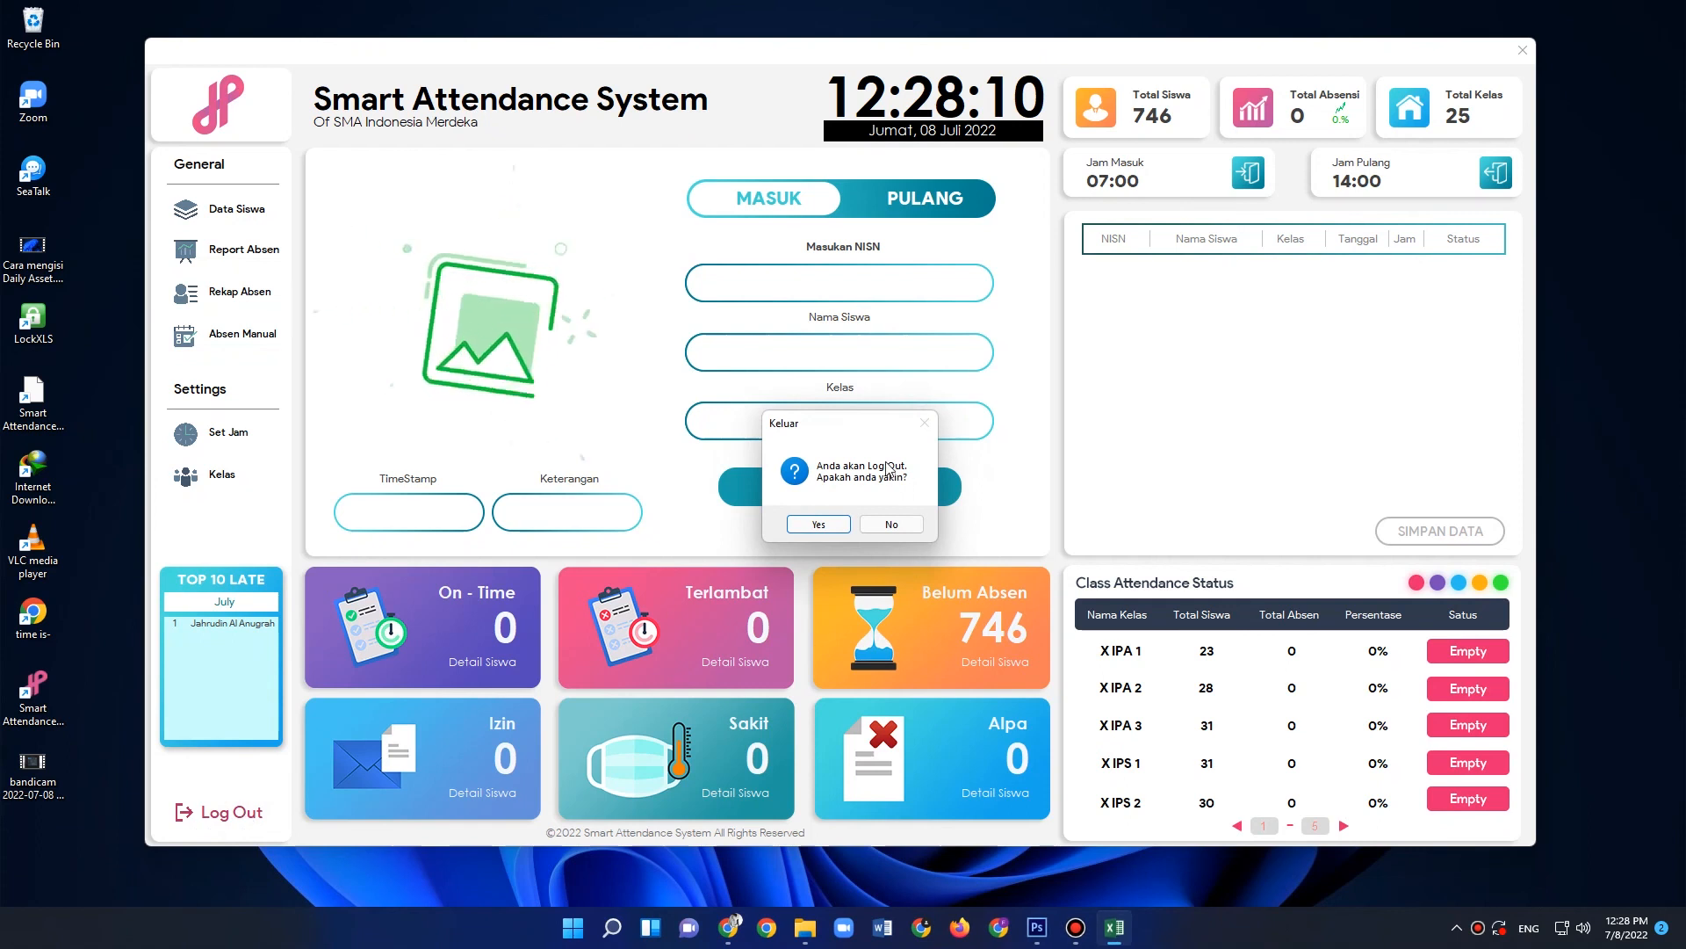
left_click(818, 524)
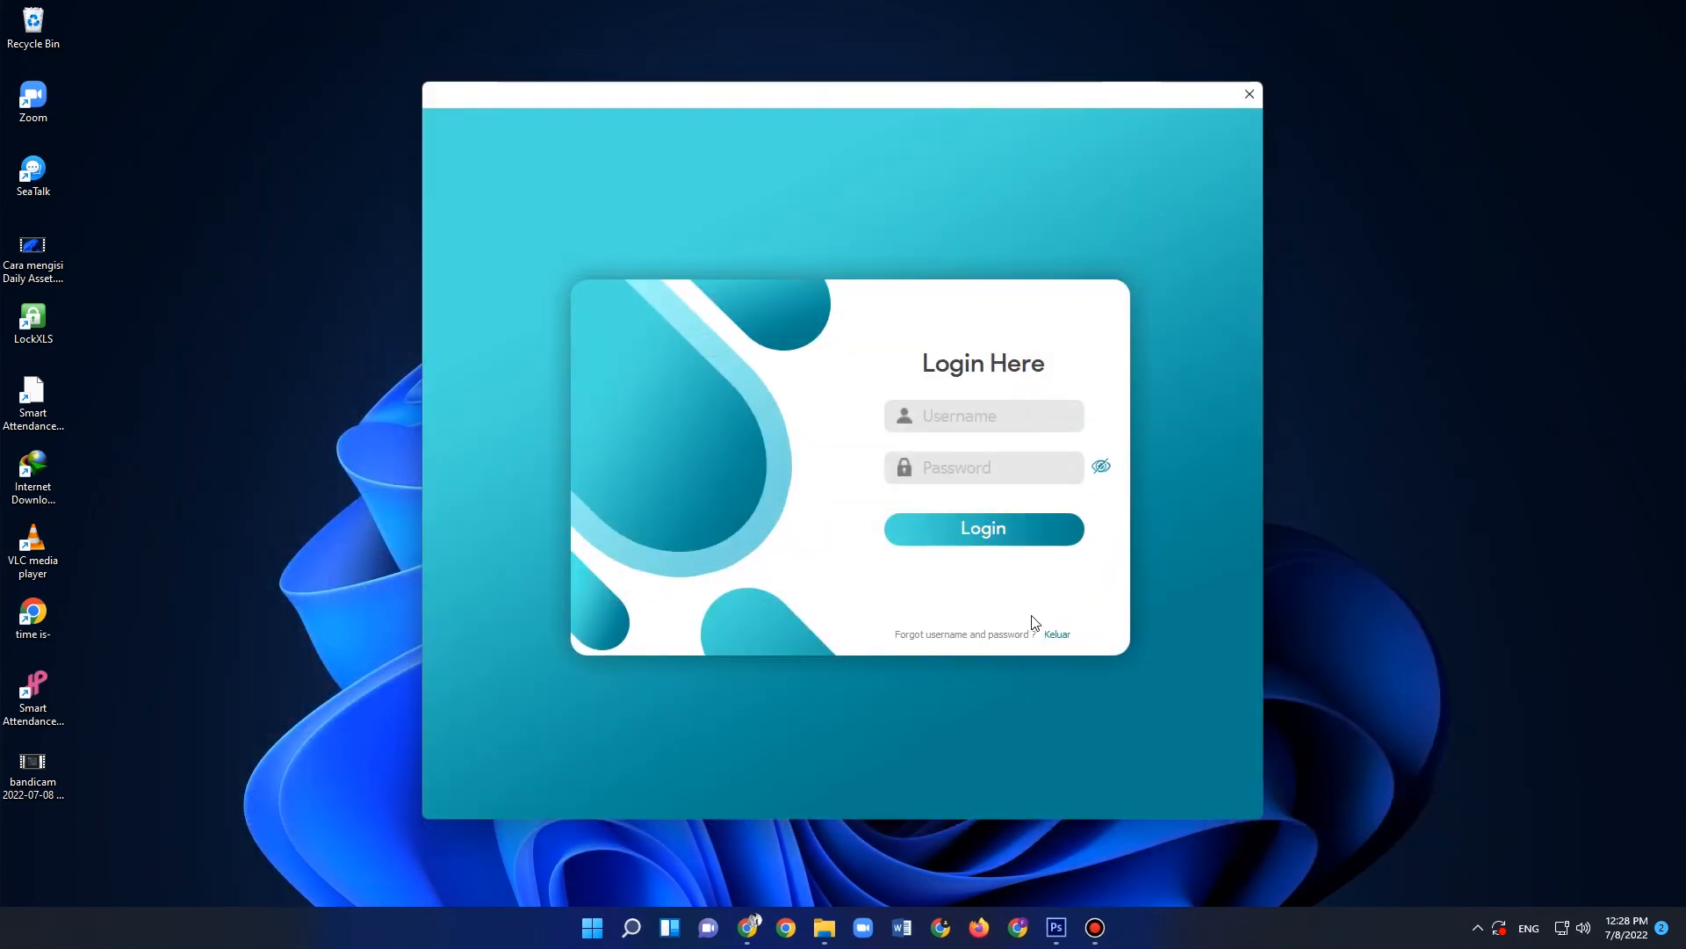
left_click(1057, 635)
left_click(848, 526)
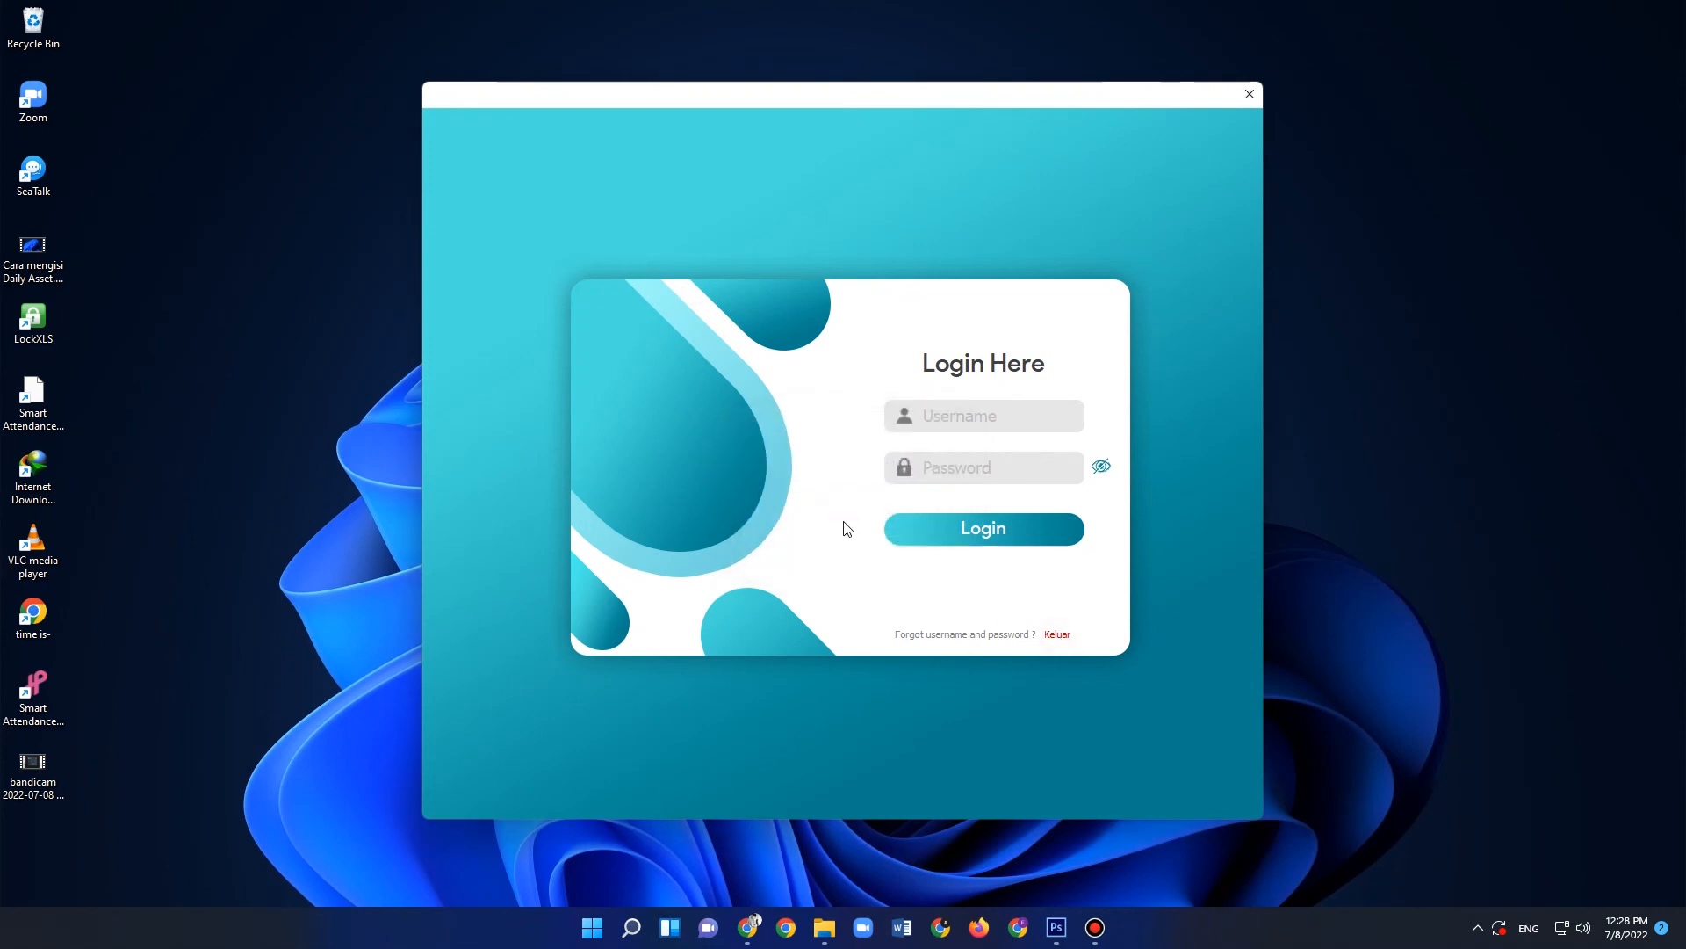